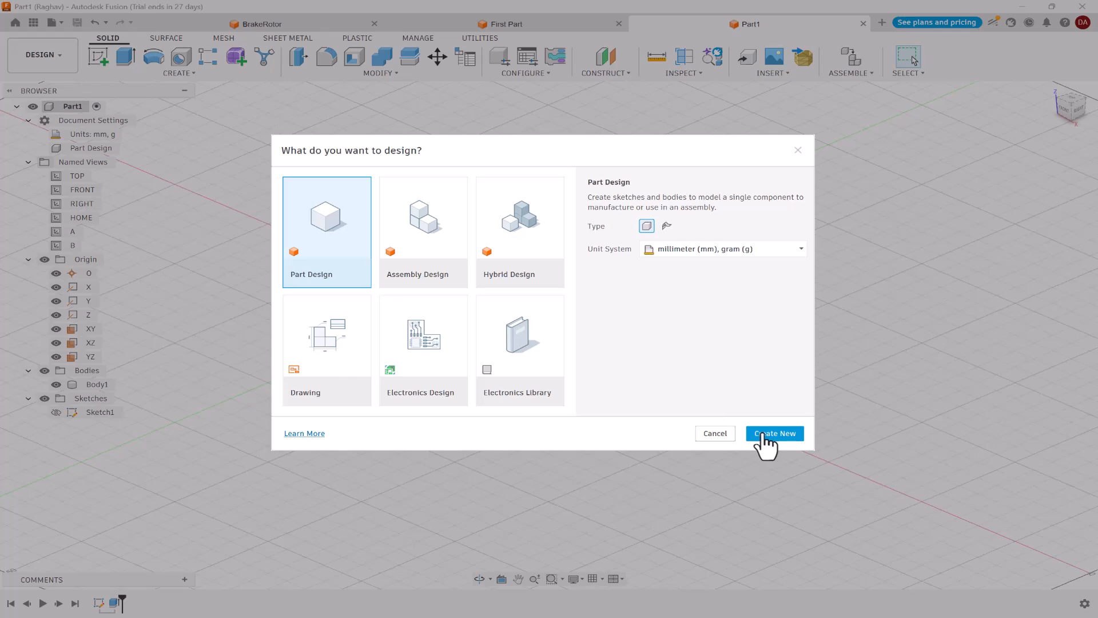
Create a new Part Design document in millimetres and grams and start a sketch on the XY plane.
left_click(767, 435)
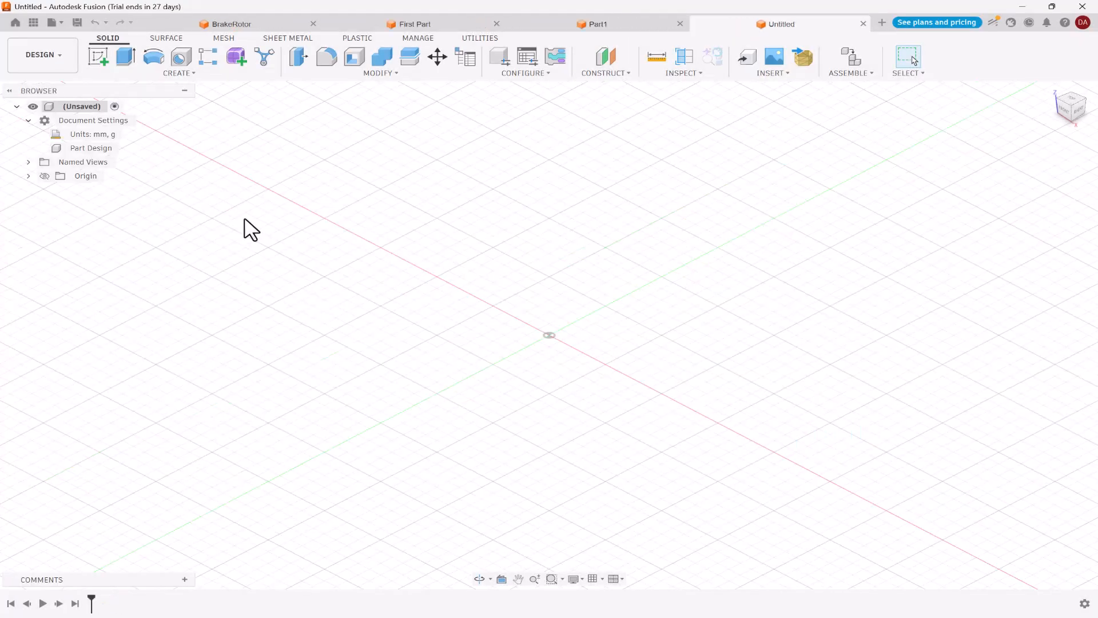
left_click(98, 58)
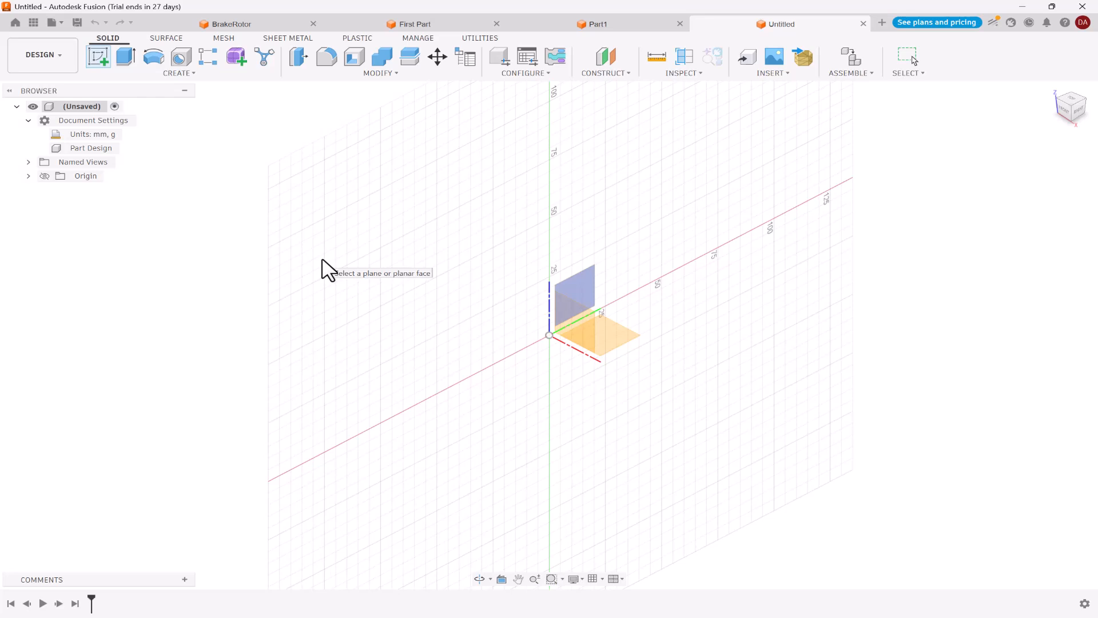
left_click(28, 177)
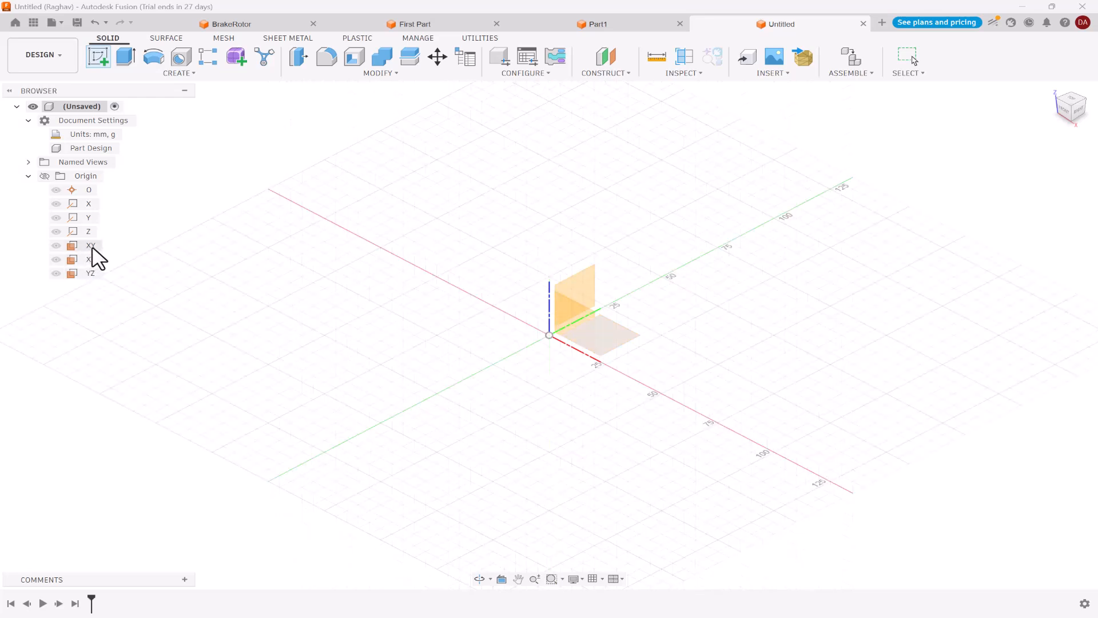
left_click(628, 346)
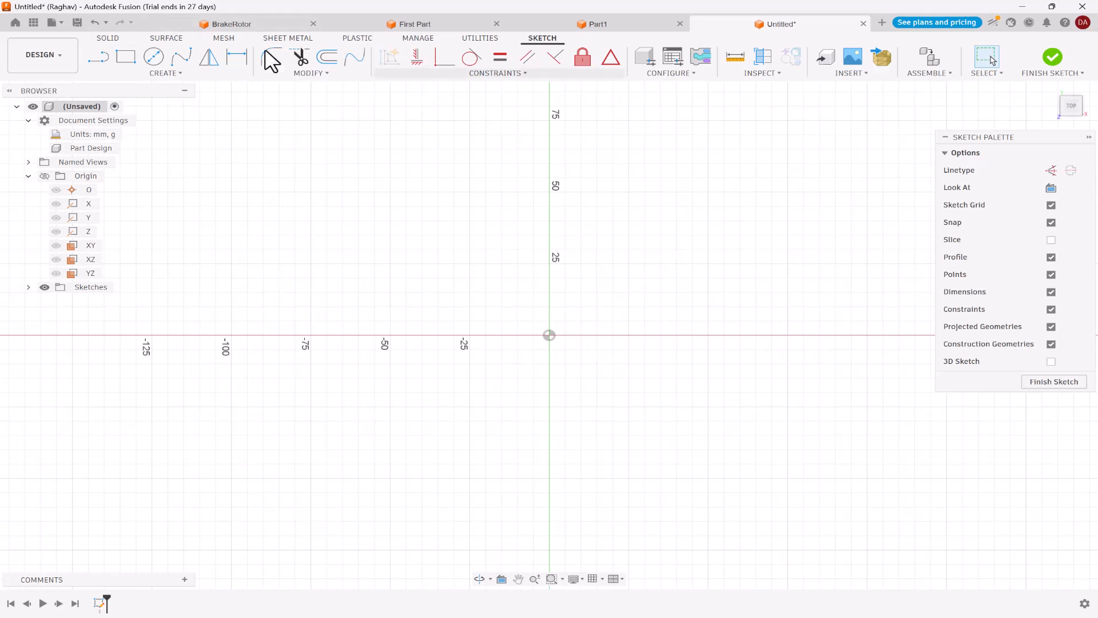
left_click(172, 75)
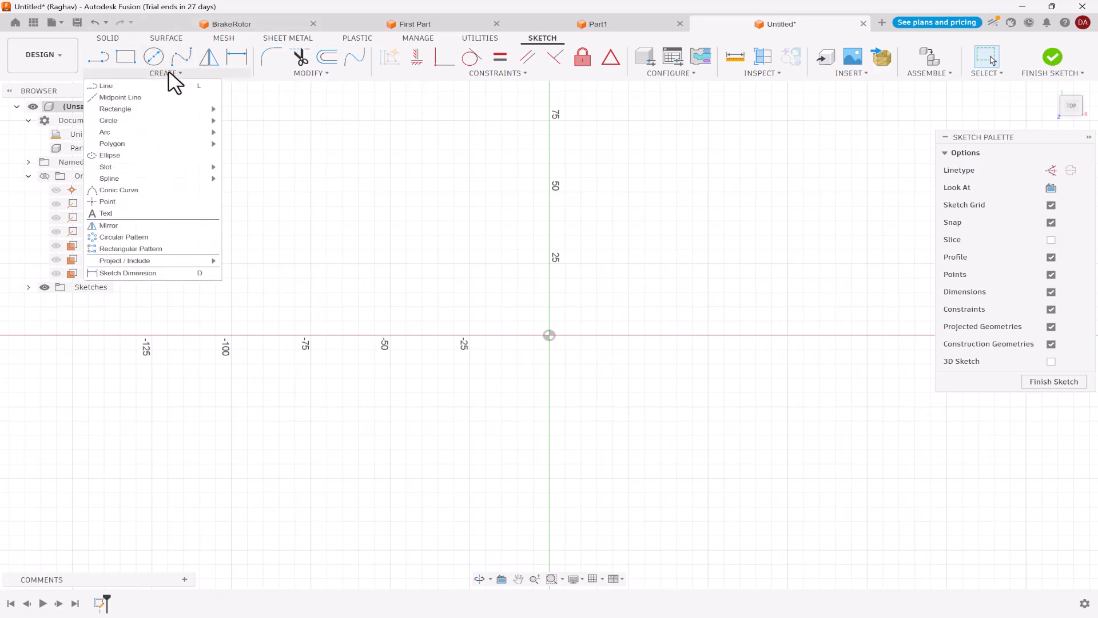
left_click(317, 76)
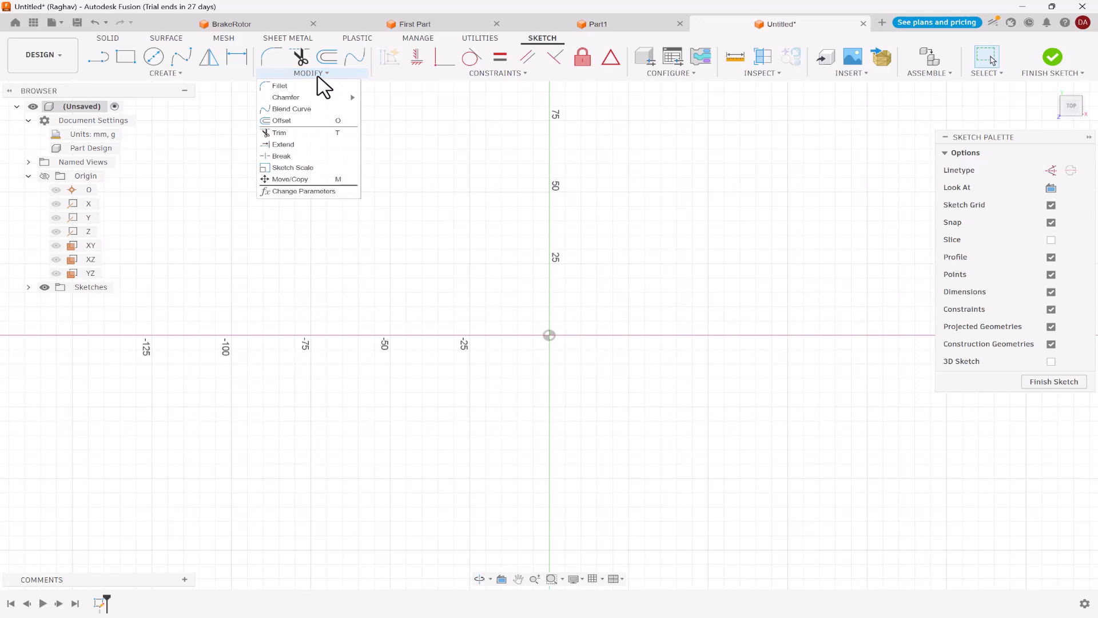
left_click(318, 76)
left_click(489, 76)
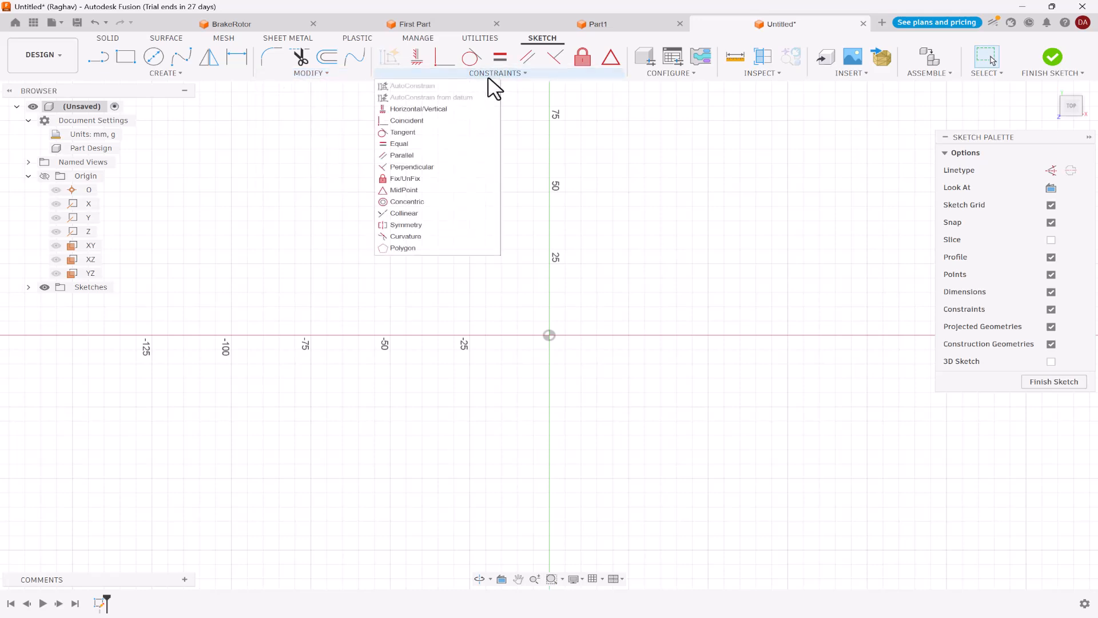
left_click(489, 78)
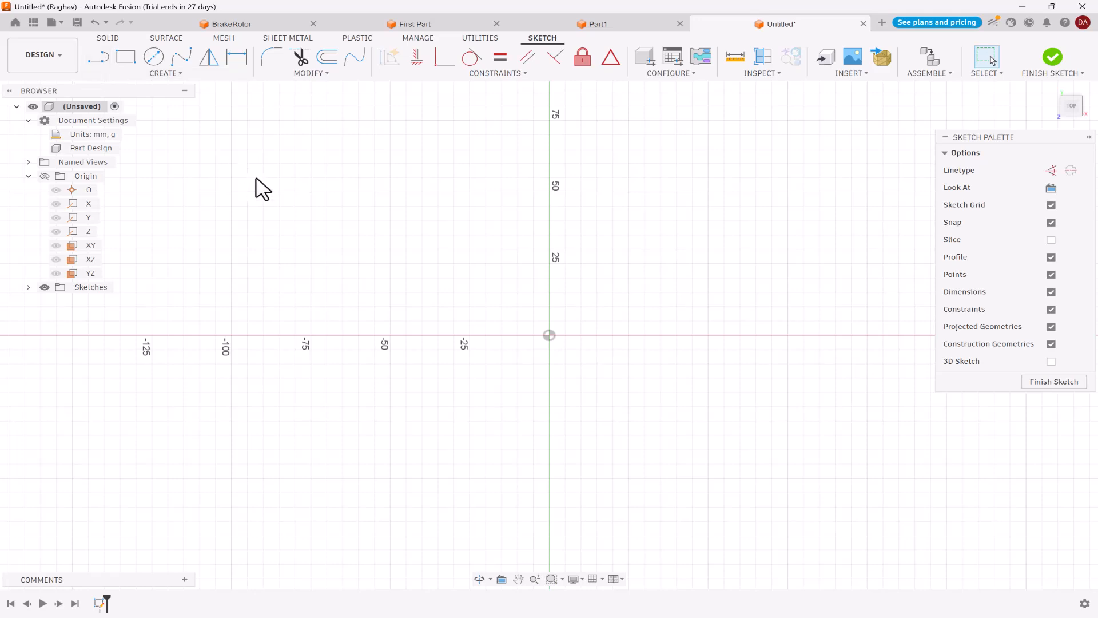
Draw a 40 mm line at 45 degrees, starting on the horizontal axis about 50 mm left of the origin.
key("l")
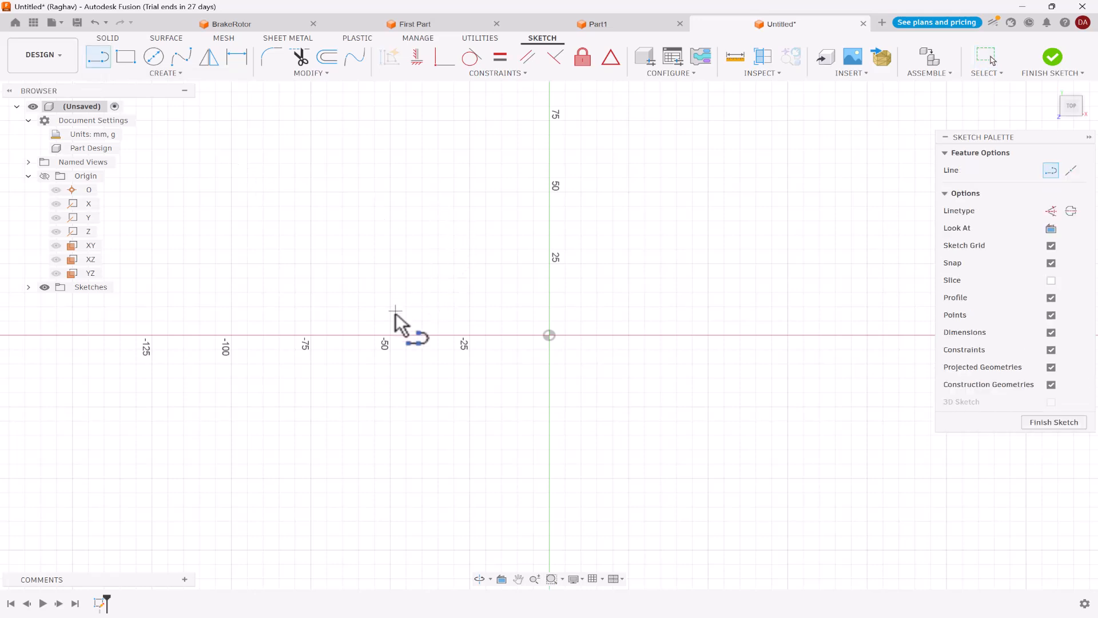
left_click(391, 336)
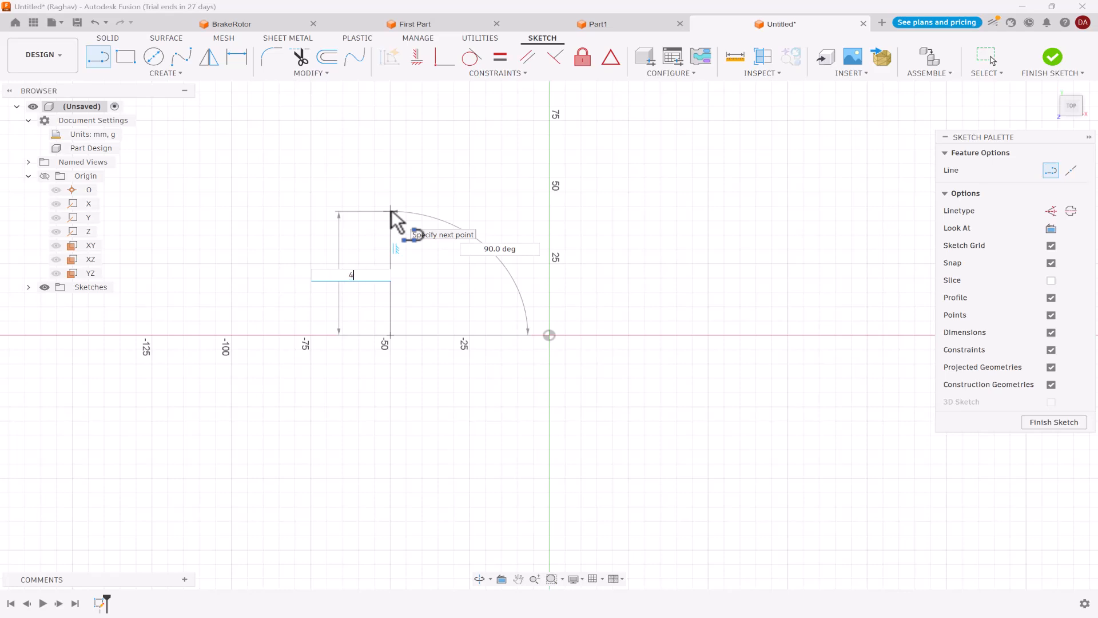
type("0")
key("Tab")
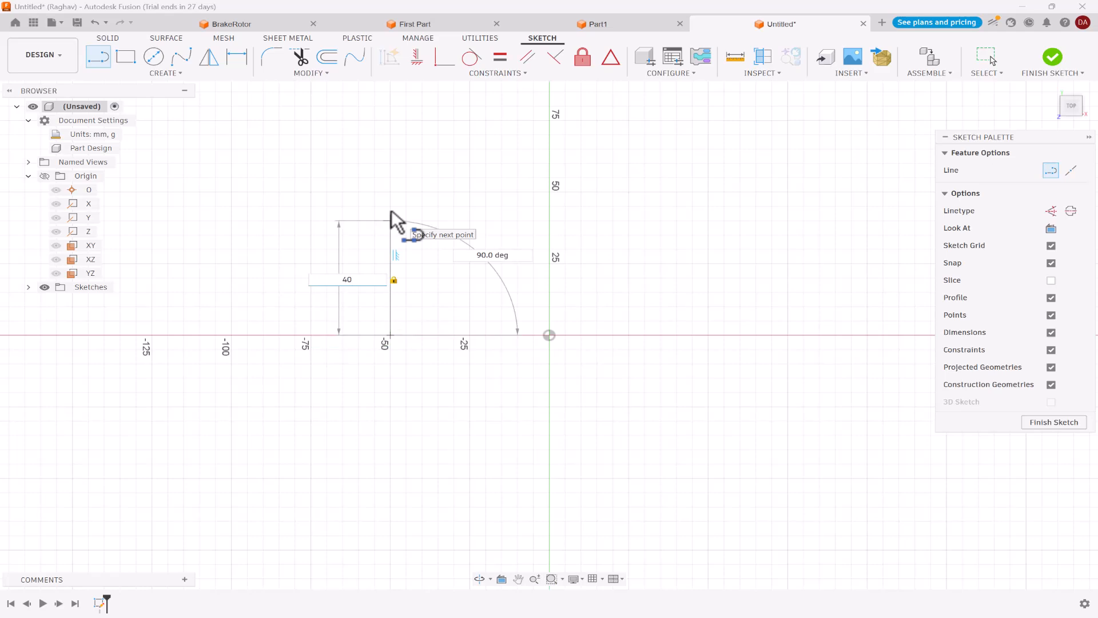
key("Tab")
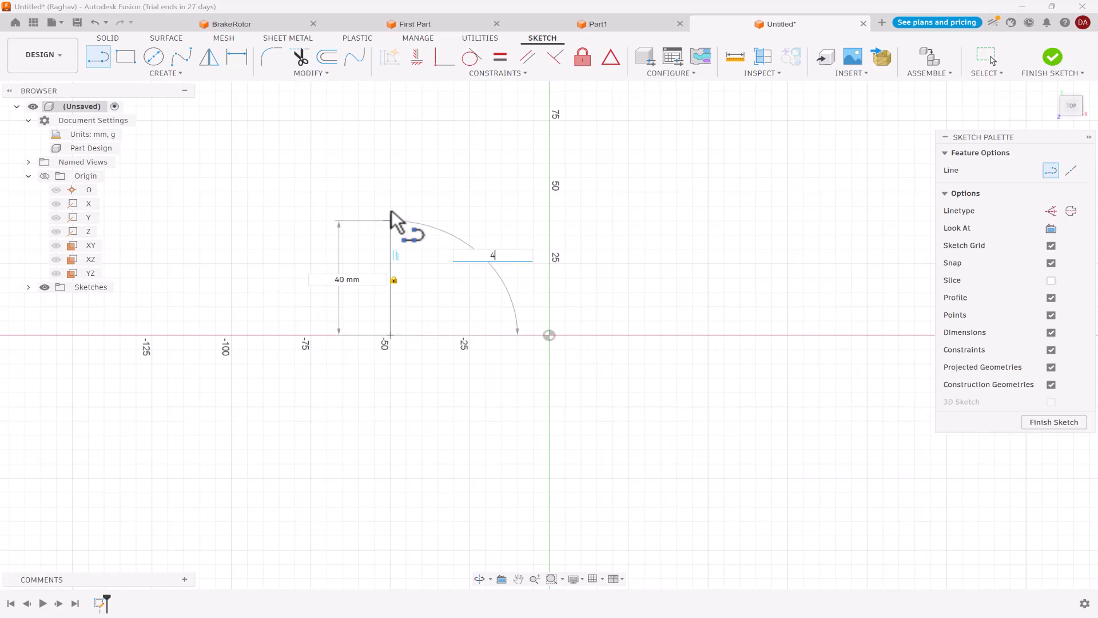
key("Return")
key("Escape")
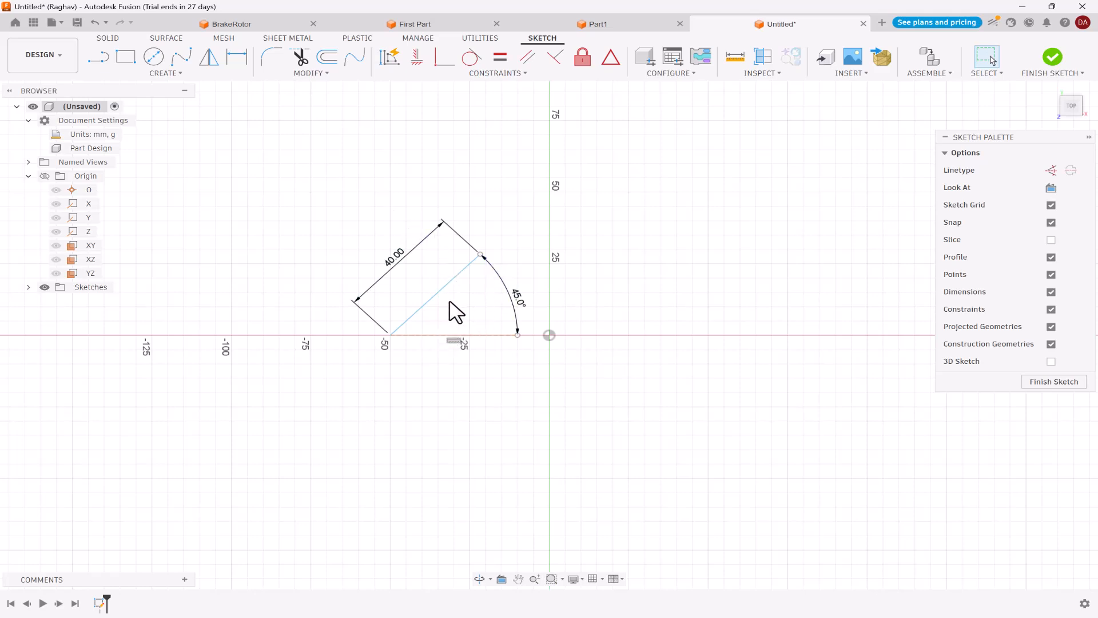
Sketch a closed right triangle about 45 mm high on the horizontal axis right of the origin, and delete all the sketch geometry.
left_click(99, 57)
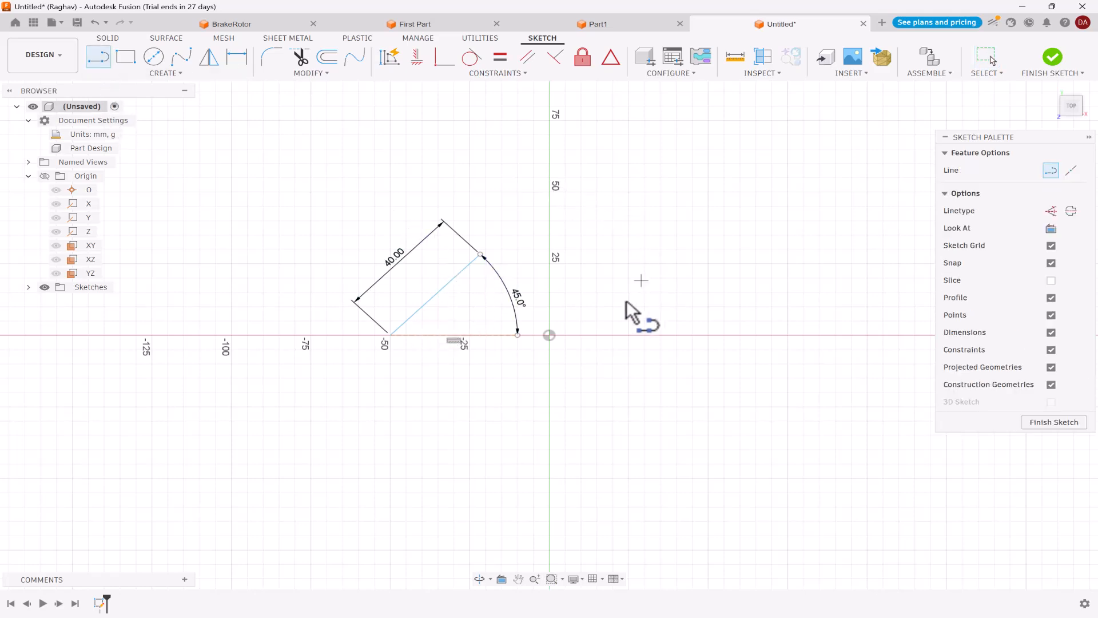
left_click(605, 336)
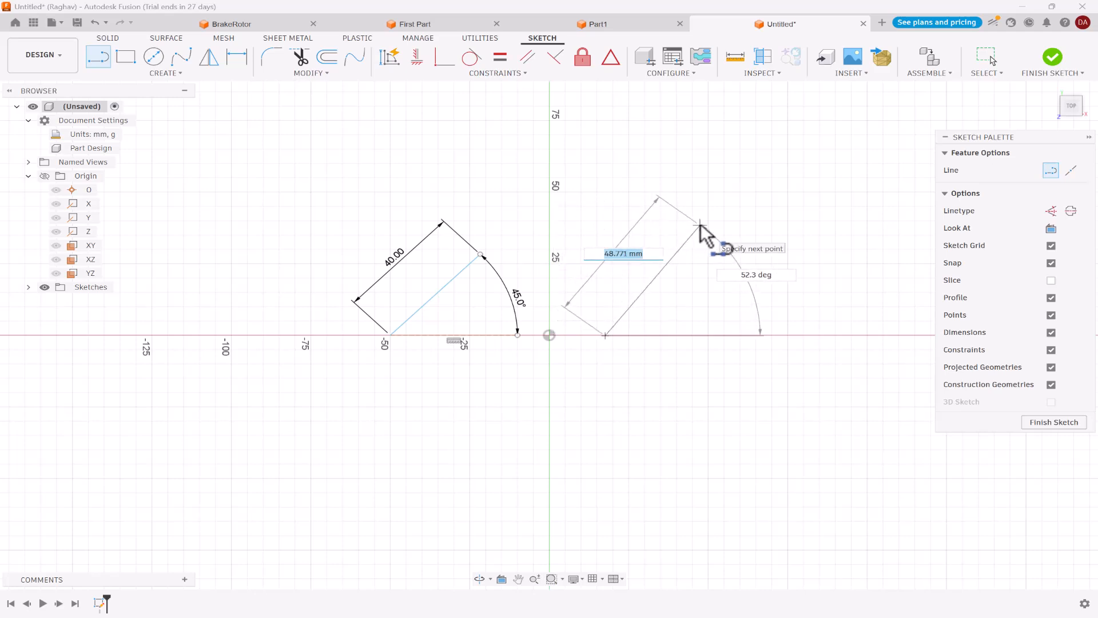
left_click(760, 336)
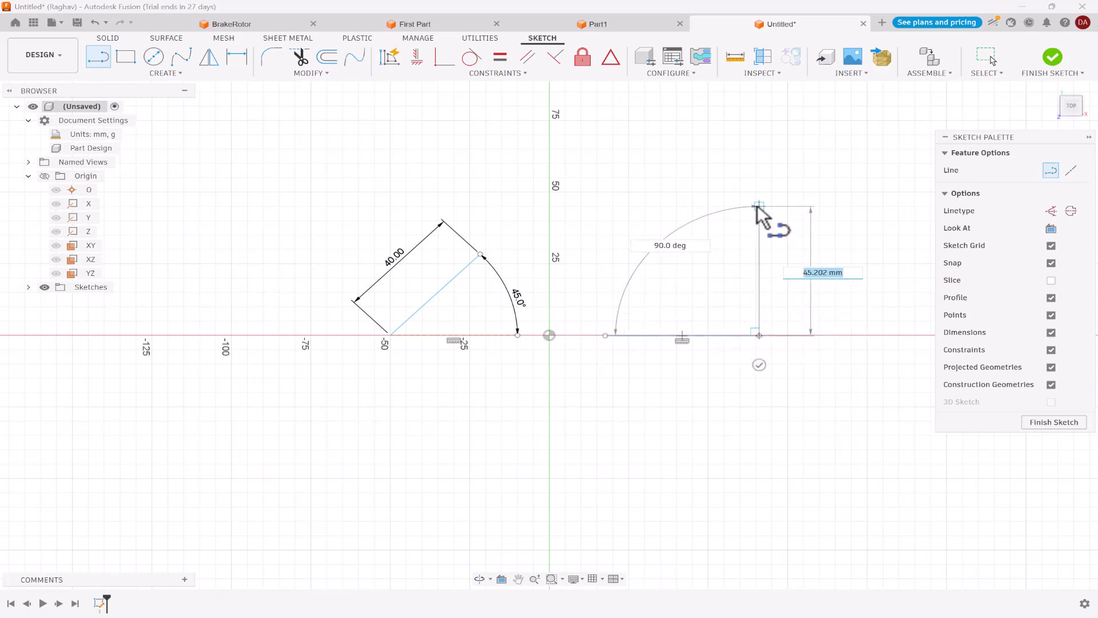
left_click(760, 206)
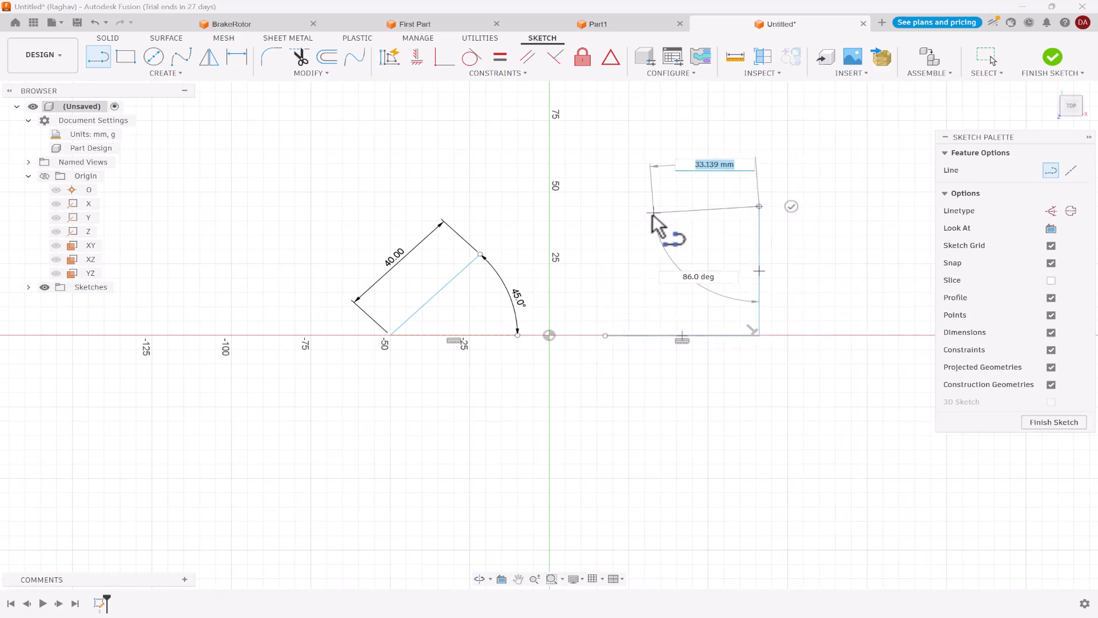
left_click(605, 335)
key("Escape")
mouse_move(349, 178)
left_mouse_down()
mouse_move(1005, 448)
mouse_move(935, 449)
left_mouse_up()
key("Delete")
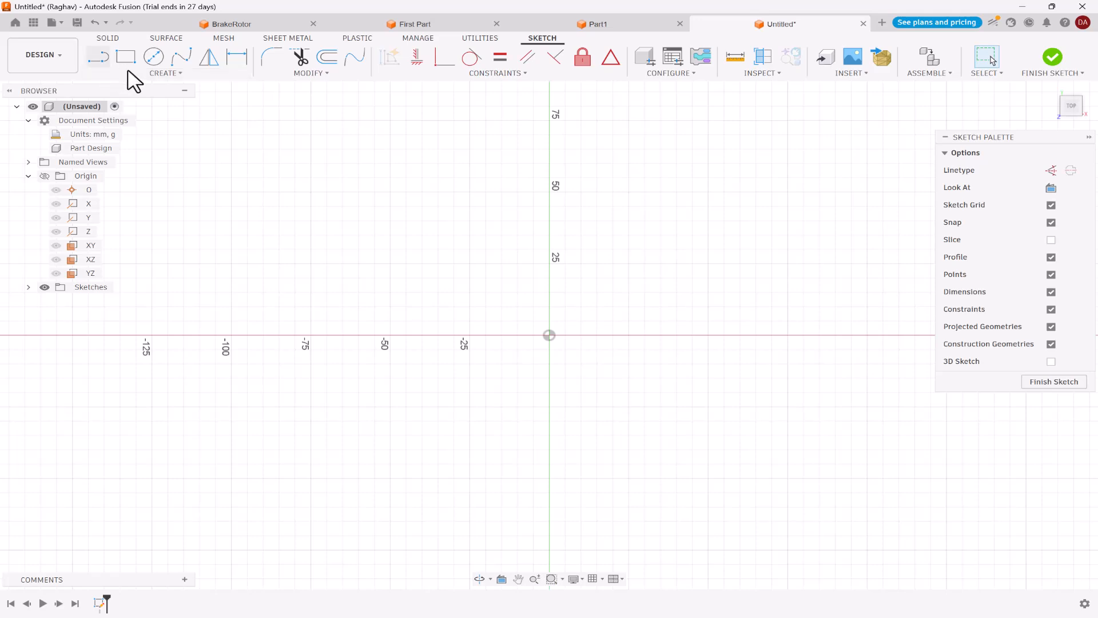
Draw a horizontal 100 mm midpoint line centred on the origin.
left_click(152, 73)
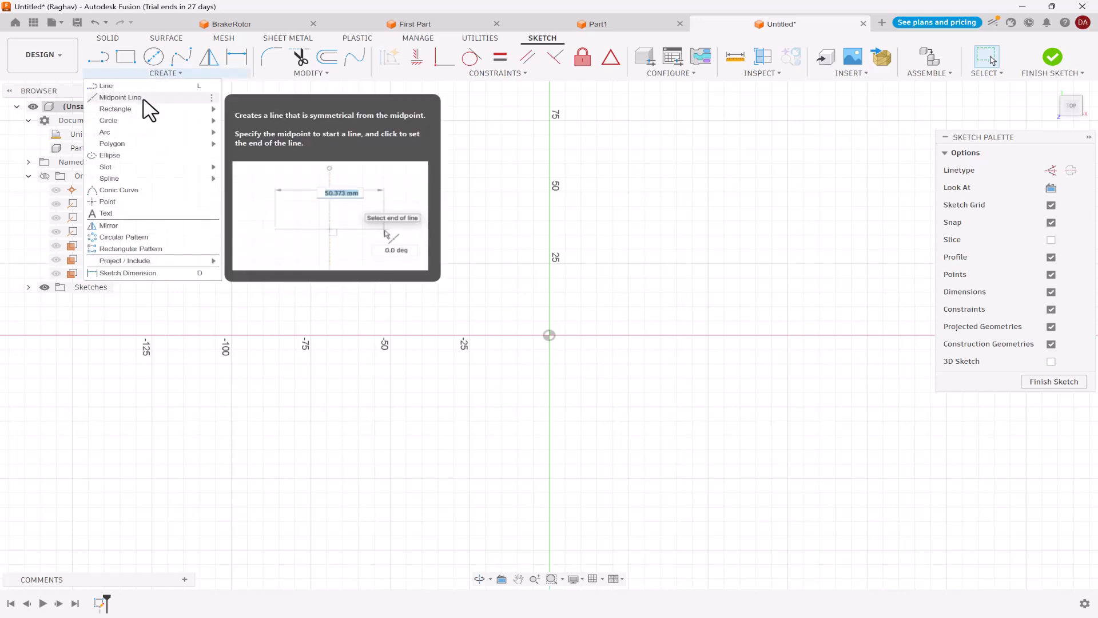
left_click(115, 87)
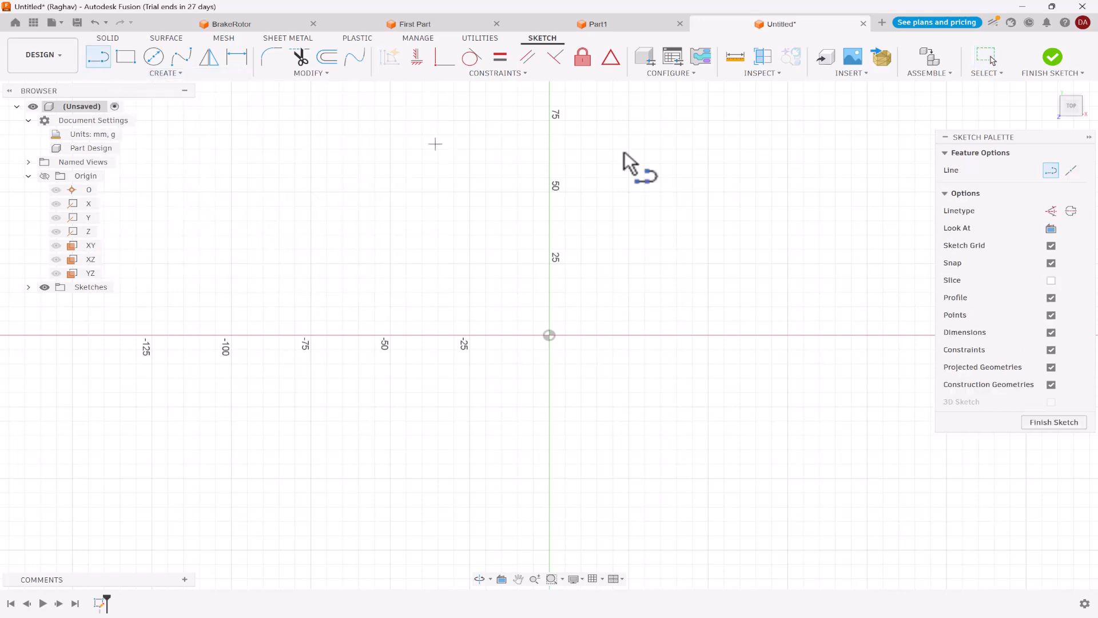
left_click(1071, 171)
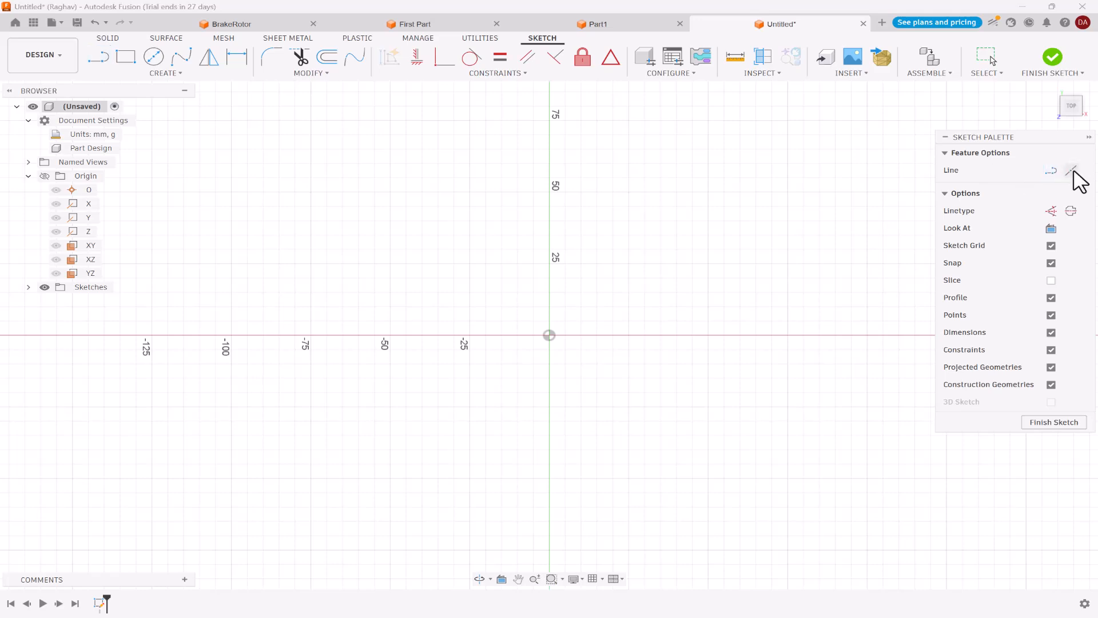
left_click(550, 334)
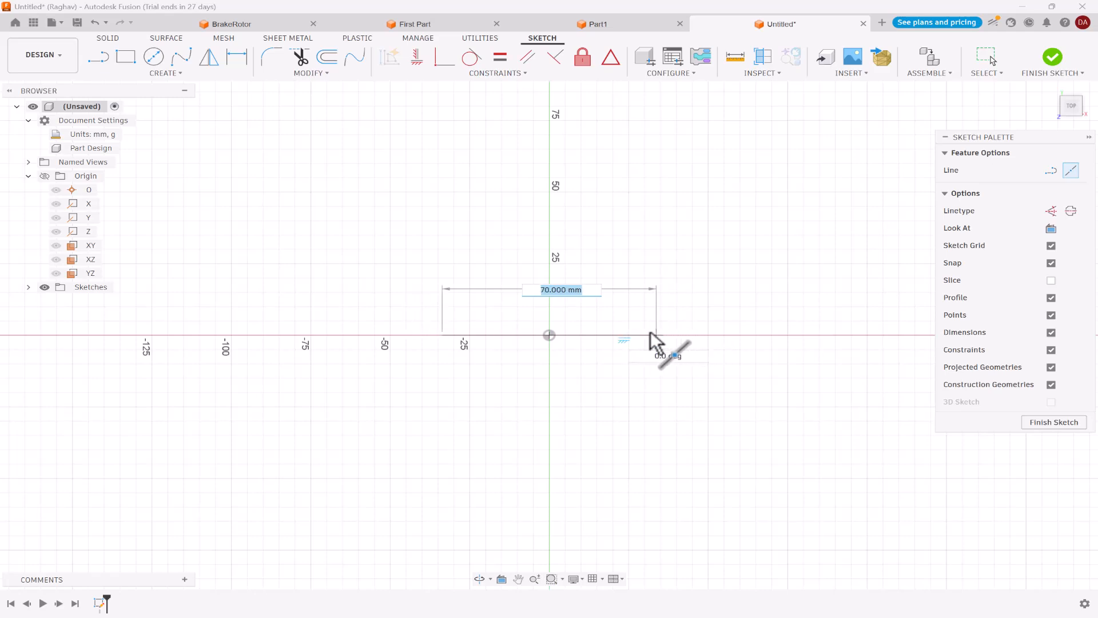
type("1")
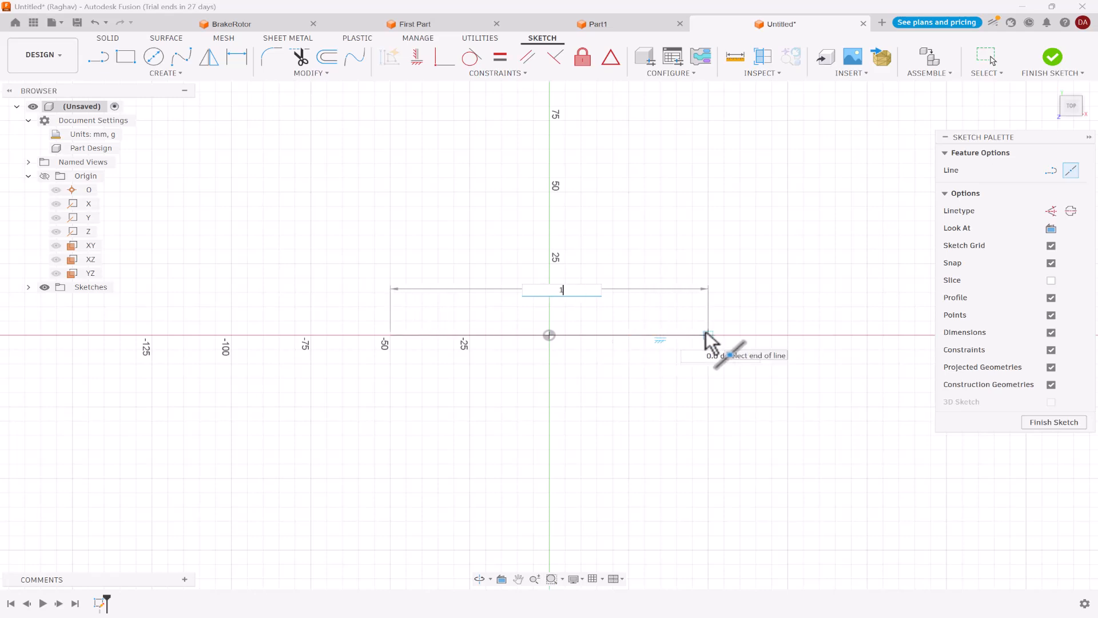
type("00")
key("Return")
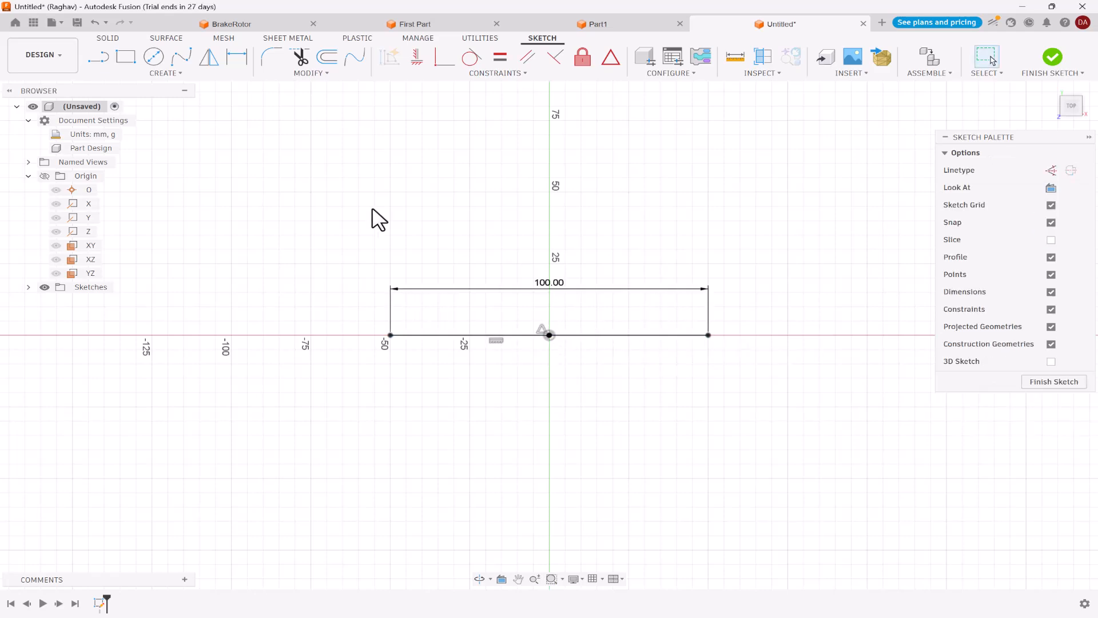
Draw a vertical 60 mm midpoint line centred on the horizontal line's right end, and reposition both length dimensions away from the lines.
left_click(163, 73)
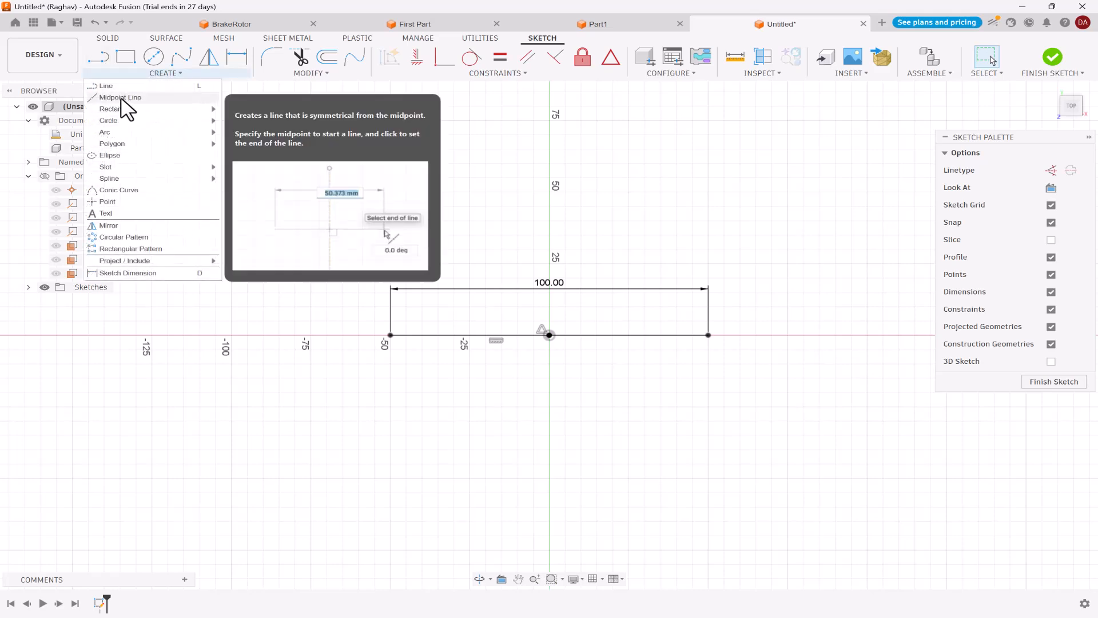
left_click(122, 103)
left_click(709, 334)
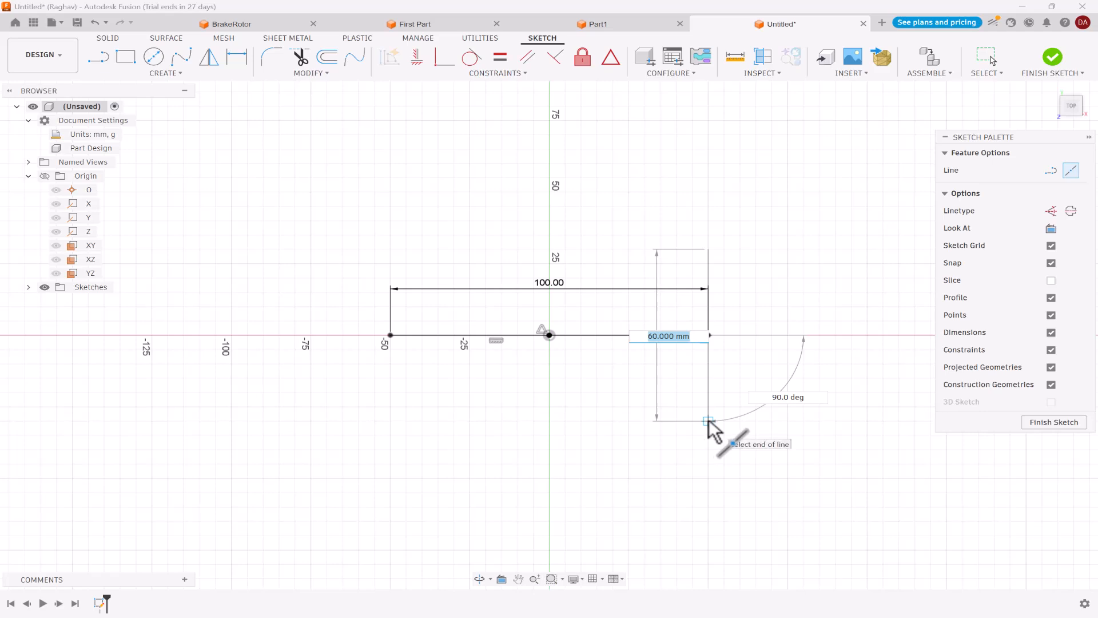
key("Return")
key("Escape")
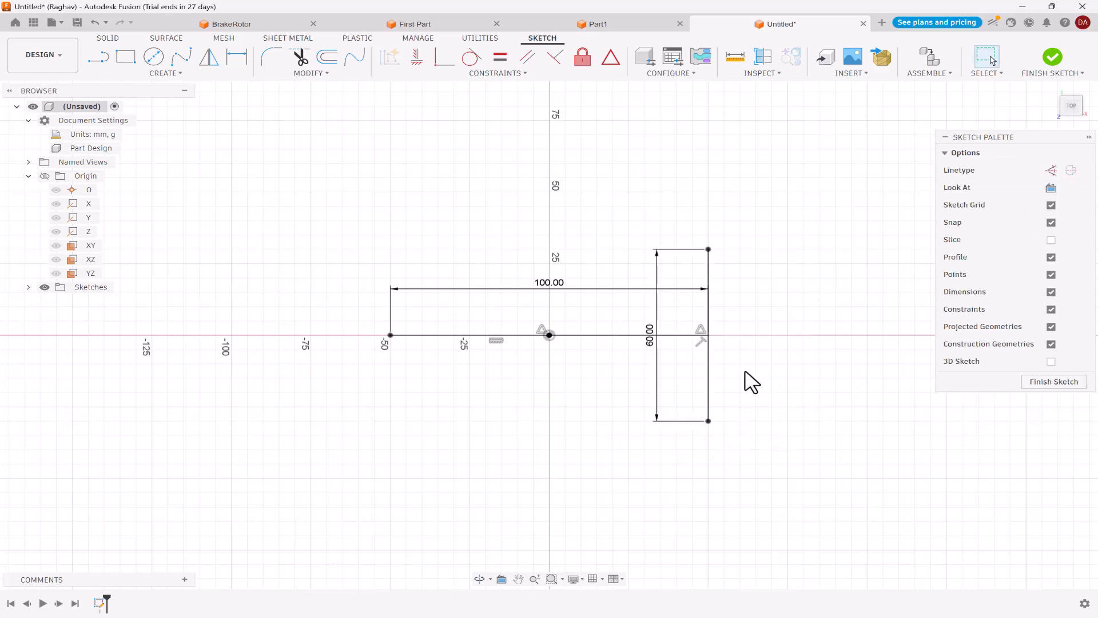
mouse_move(654, 337)
left_mouse_down()
mouse_move(765, 339)
mouse_move(659, 319)
left_mouse_up()
left_click_drag(559, 287, 562, 263)
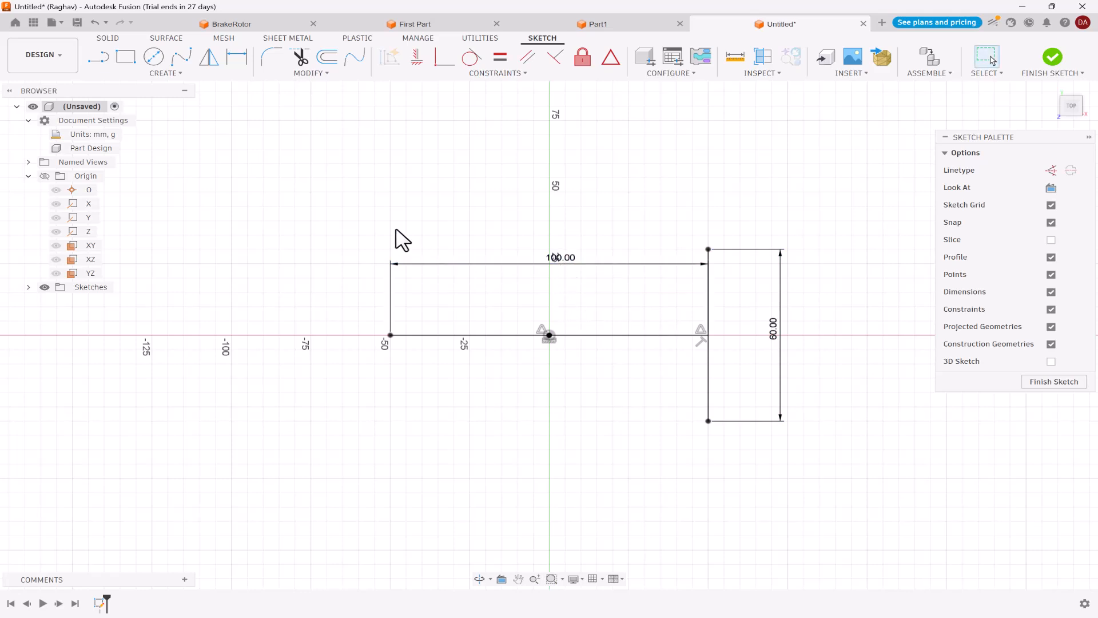
Draw a 25 by 25 mm two-point rectangle above and left of the lines, from (-100, 75) to (-75, 50).
left_click(166, 74)
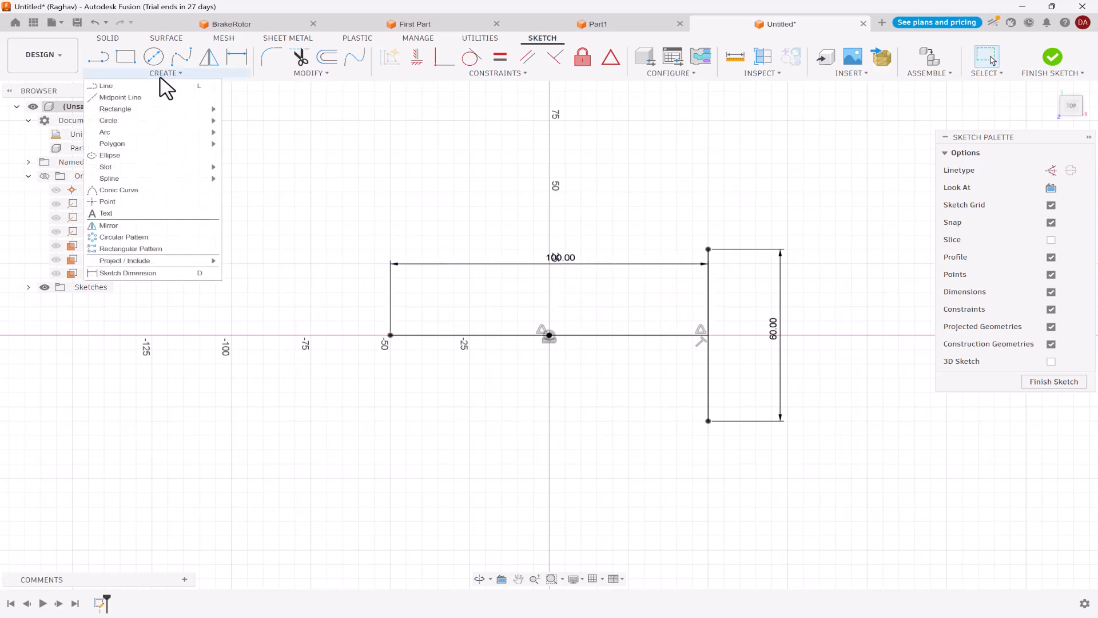
mouse_move(152, 109)
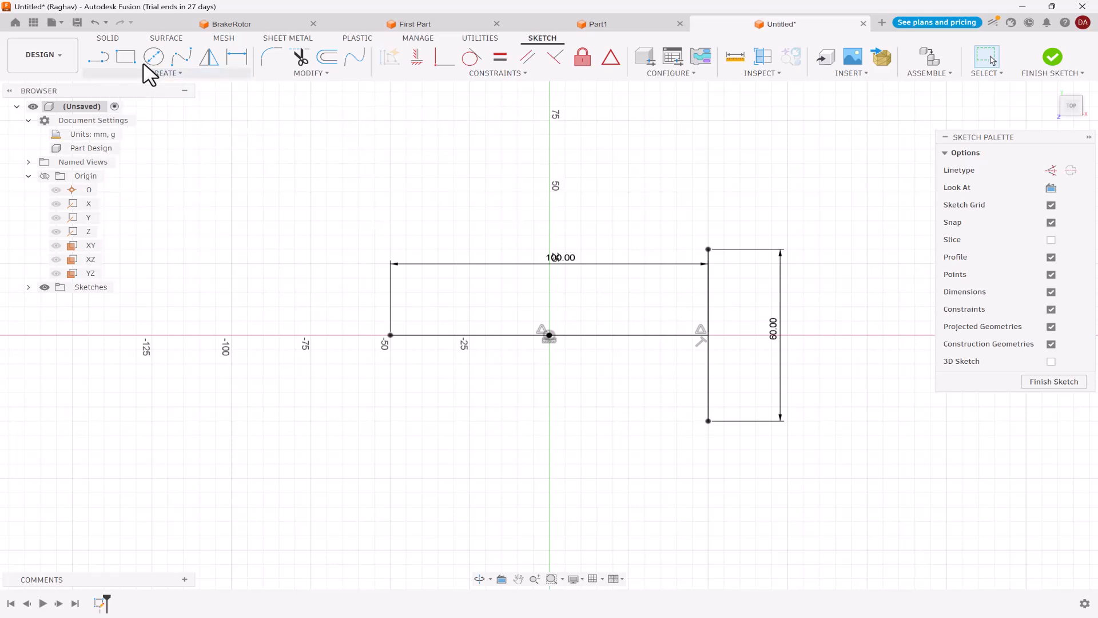
left_click(126, 56)
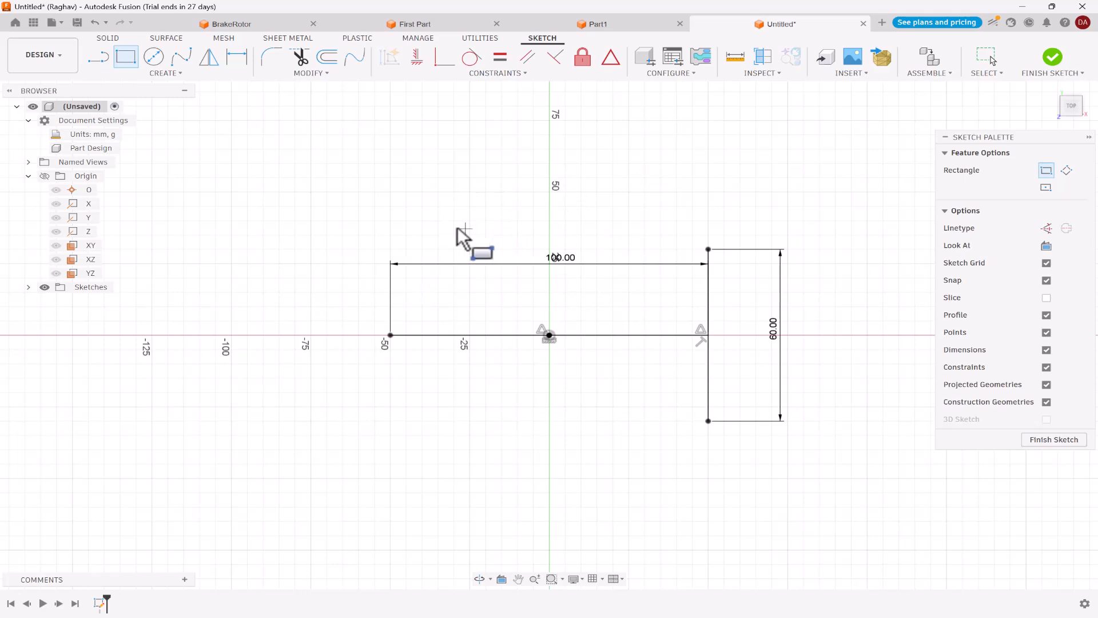
scroll(457, 228, "down", 2)
scroll(403, 226, "up", 2)
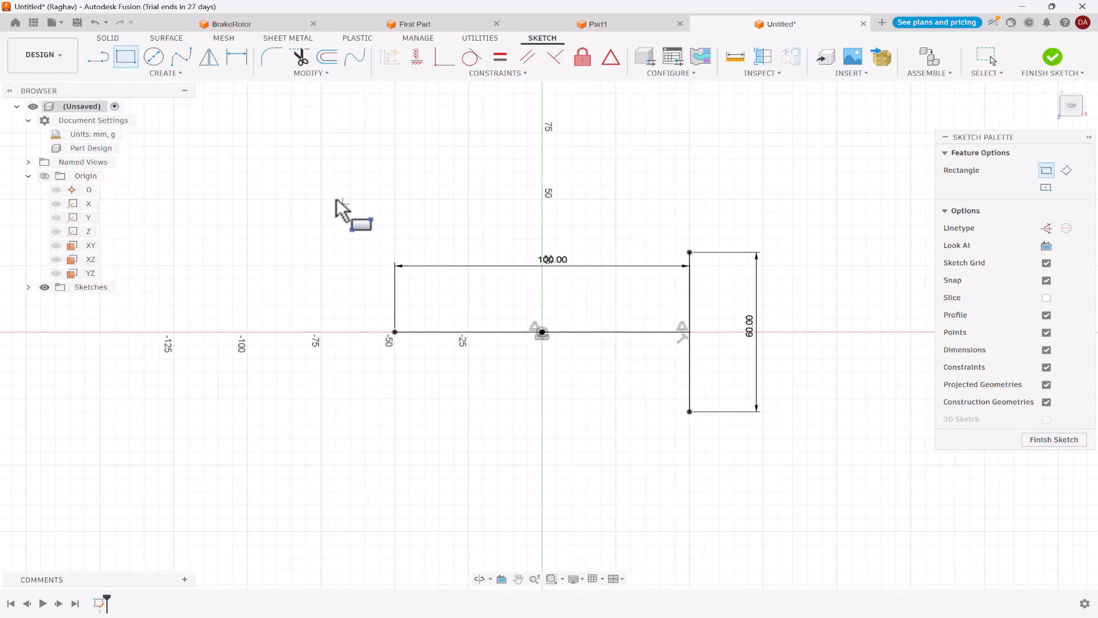
left_click(247, 133)
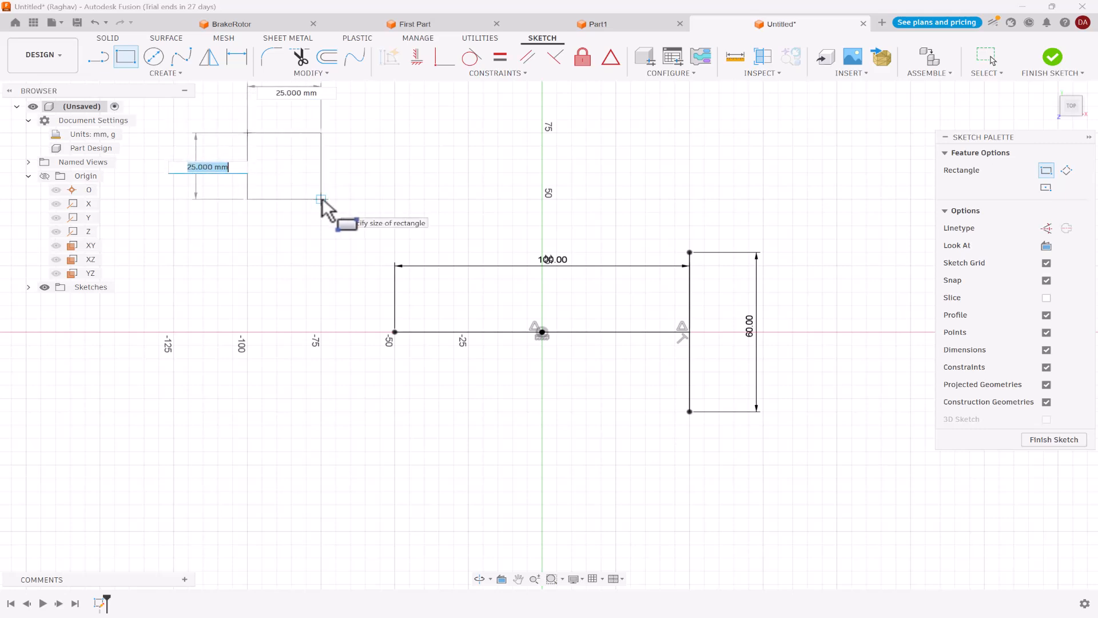
left_click(321, 198)
scroll(348, 229, "down", 2)
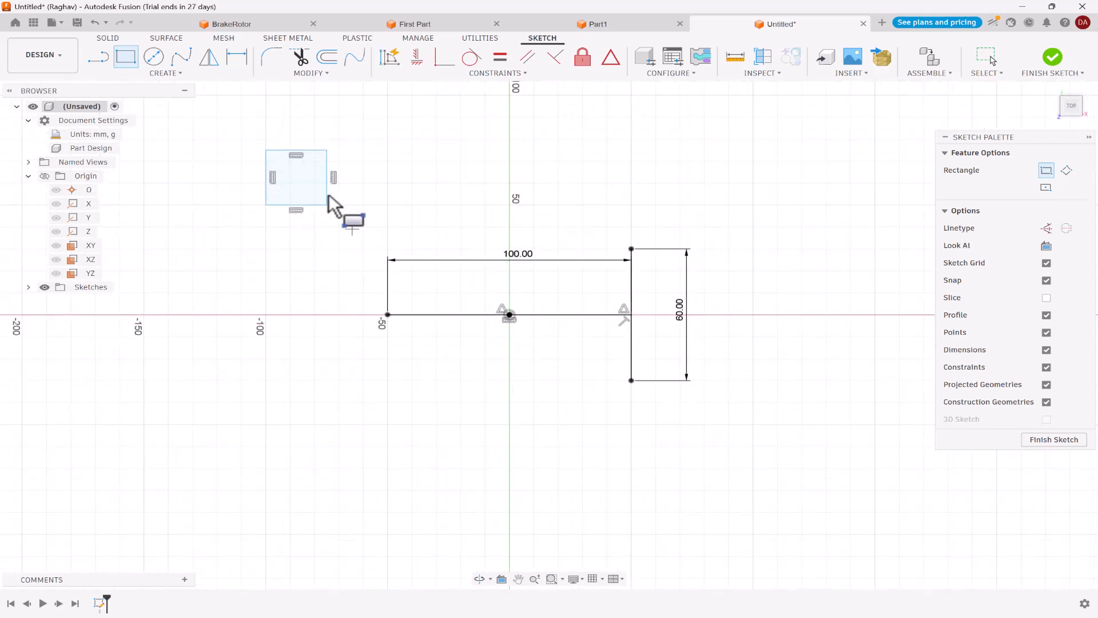
scroll(336, 203, "up", 3)
scroll(232, 170, "up", 1)
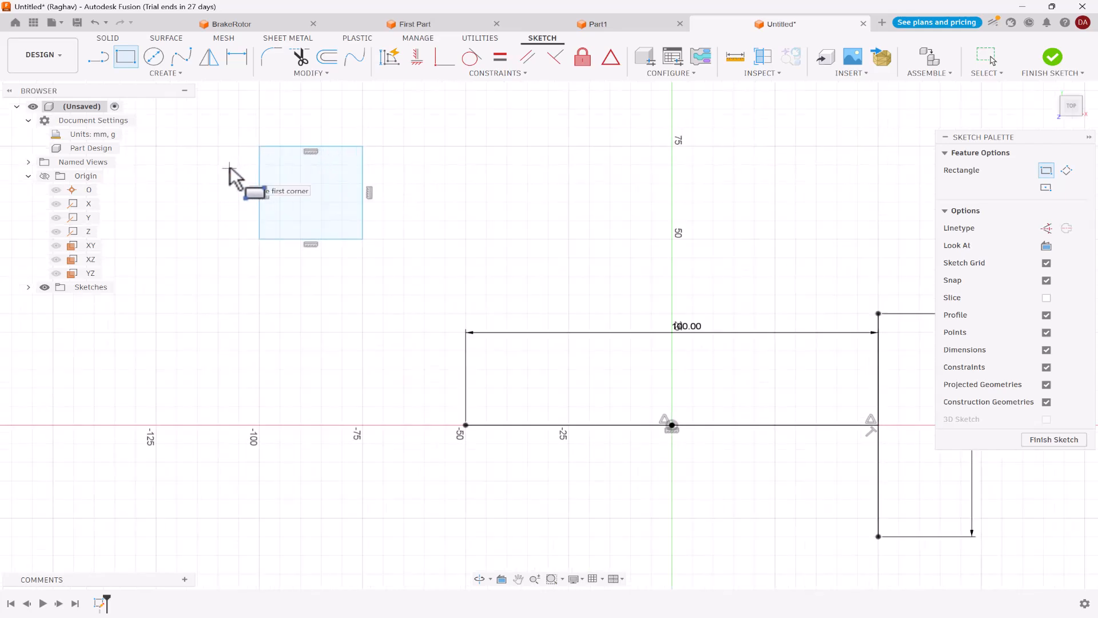
Dimension the vertical side of the two-point rectangle and set its height to 30 mm.
scroll(219, 163, "down", 2)
scroll(188, 147, "up", 2)
key("Escape")
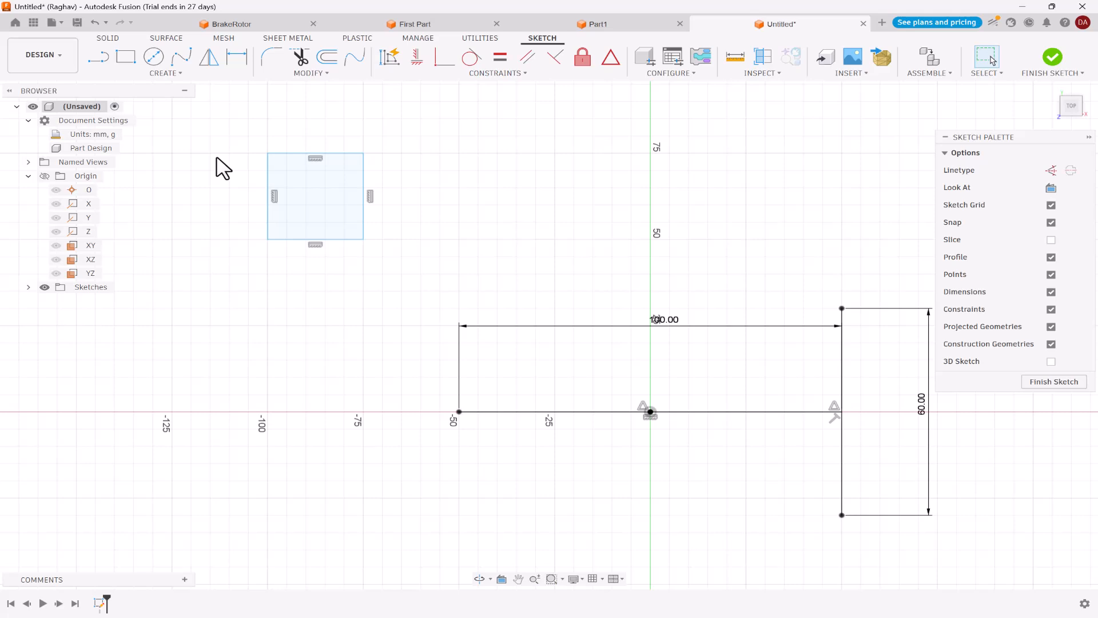
key("d")
left_click(238, 63)
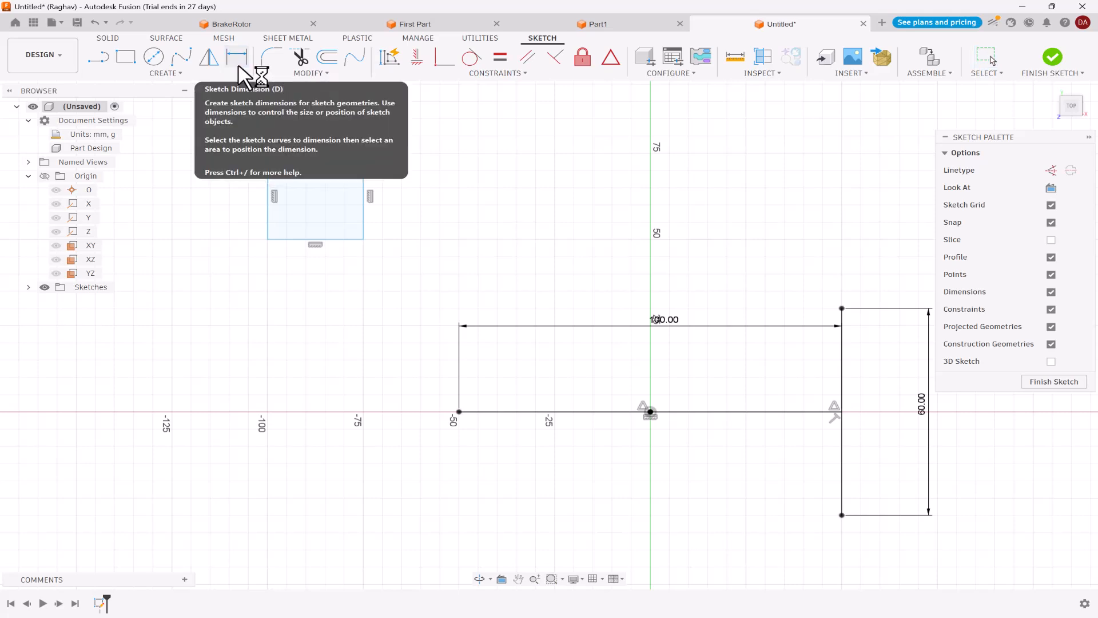
left_click(268, 182)
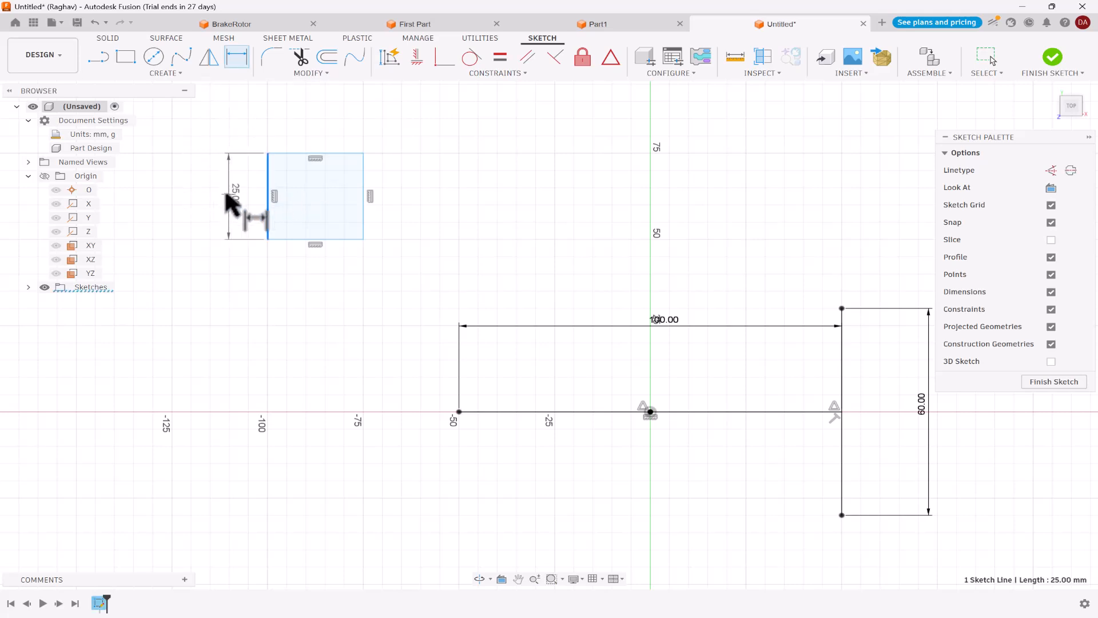
left_click(229, 200)
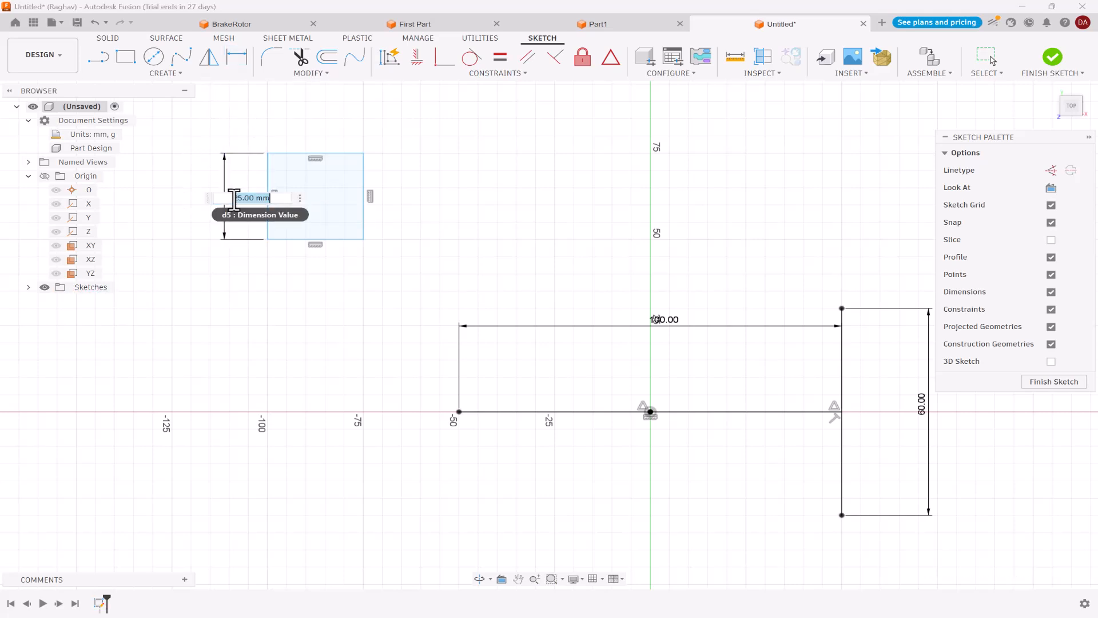
key("Return")
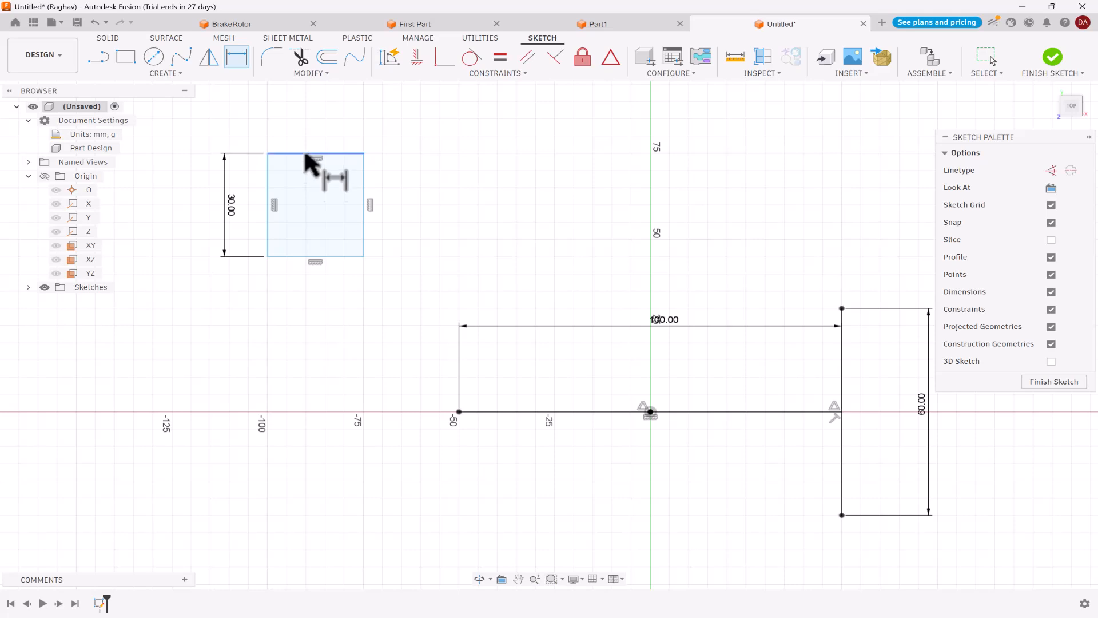
Dimension the upper edge of the two-point rectangle and set its width to 40 mm.
left_click(309, 153)
left_click(318, 139)
key("Return")
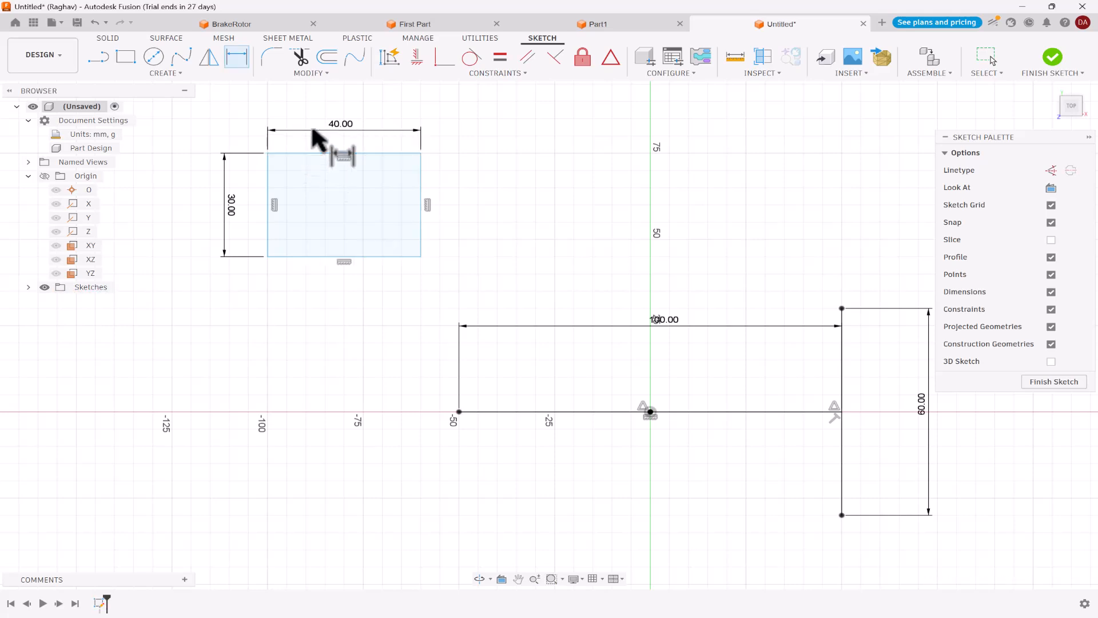
Draw a tilted three-point rectangle about 31 mm deep, beside the 40 by 30 mm rectangle and above the midpoint lines.
scroll(482, 205, "down", 1)
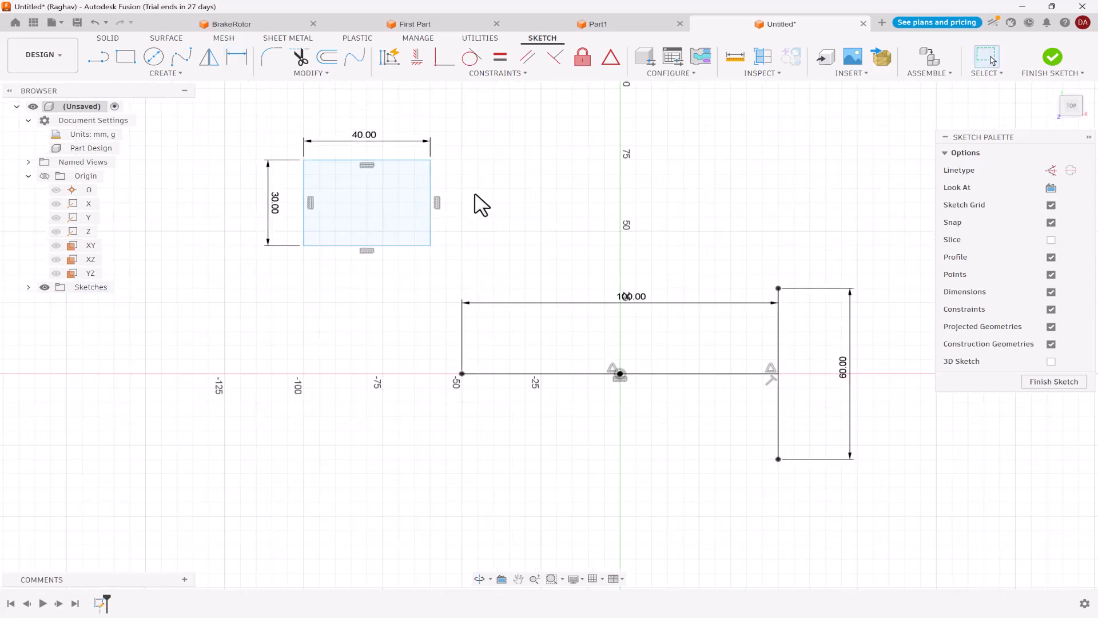
left_click(128, 59)
left_click(1068, 174)
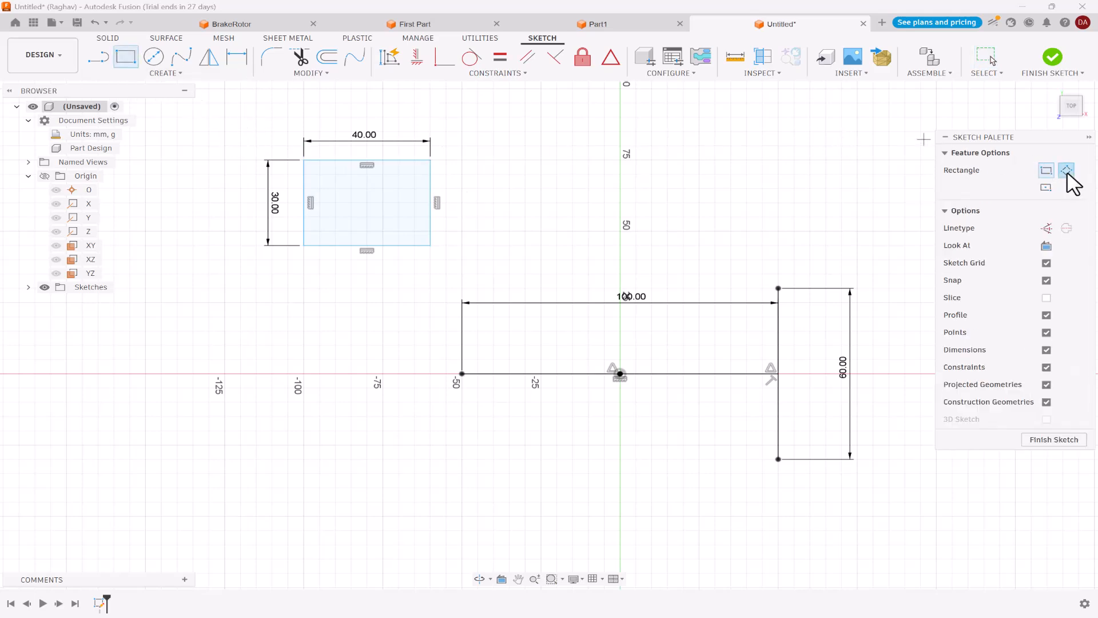
scroll(525, 215, "up", 2)
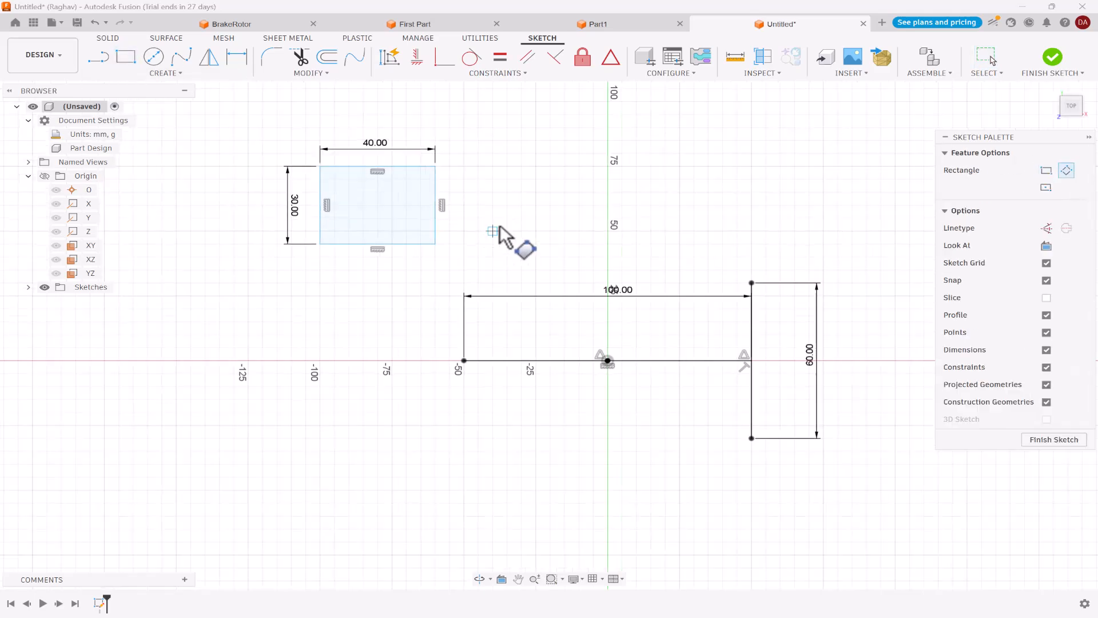
left_click(479, 257)
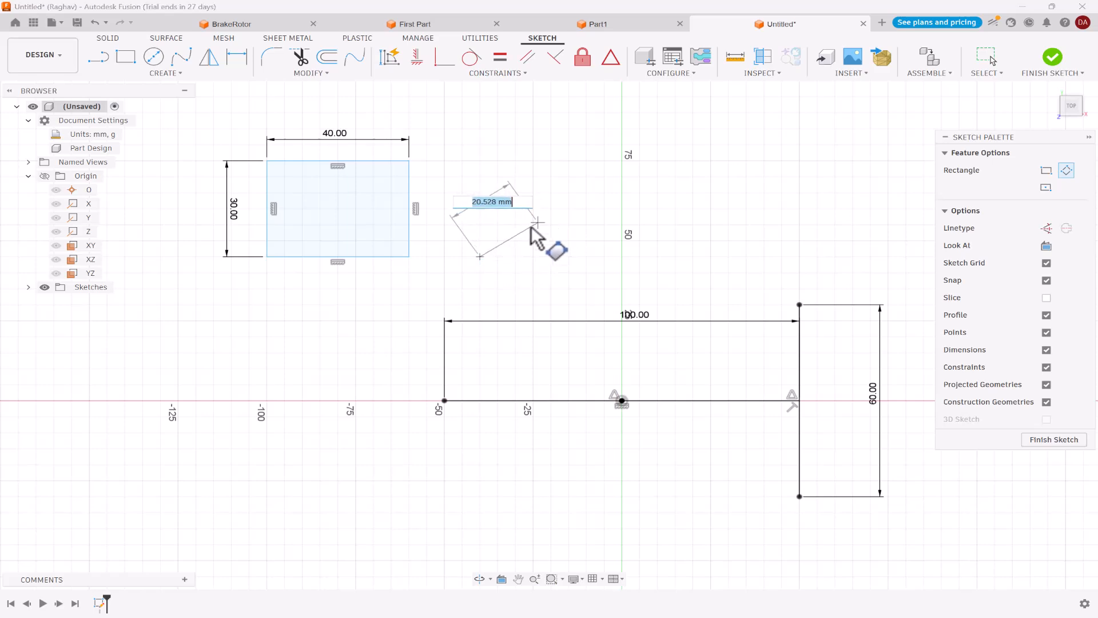
left_click(604, 176)
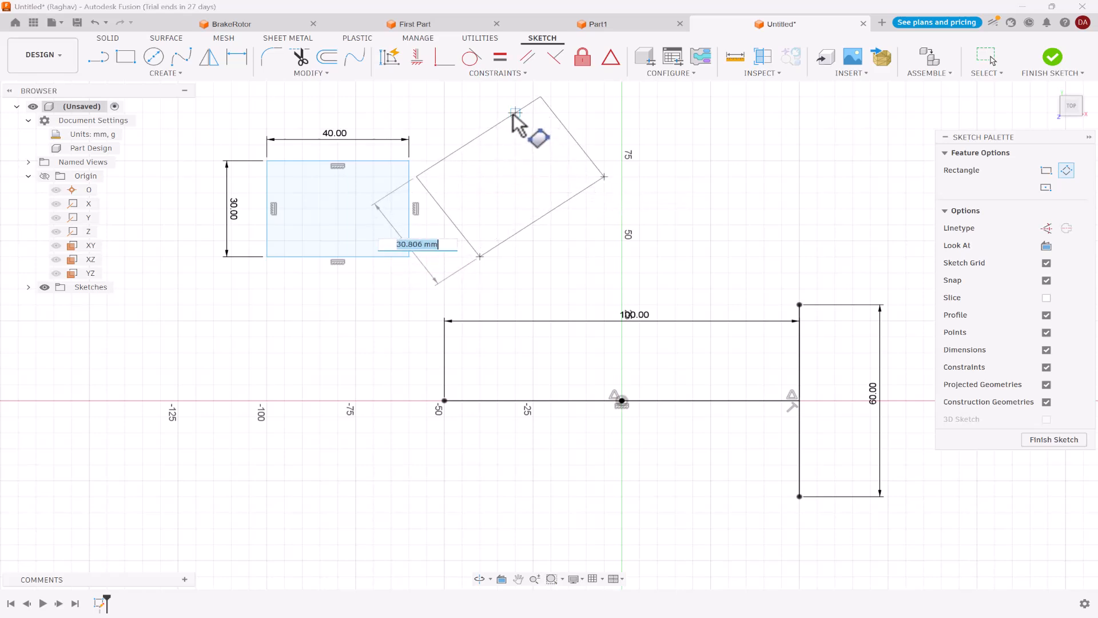
left_click(514, 113)
scroll(532, 277, "down", 1)
key("Escape")
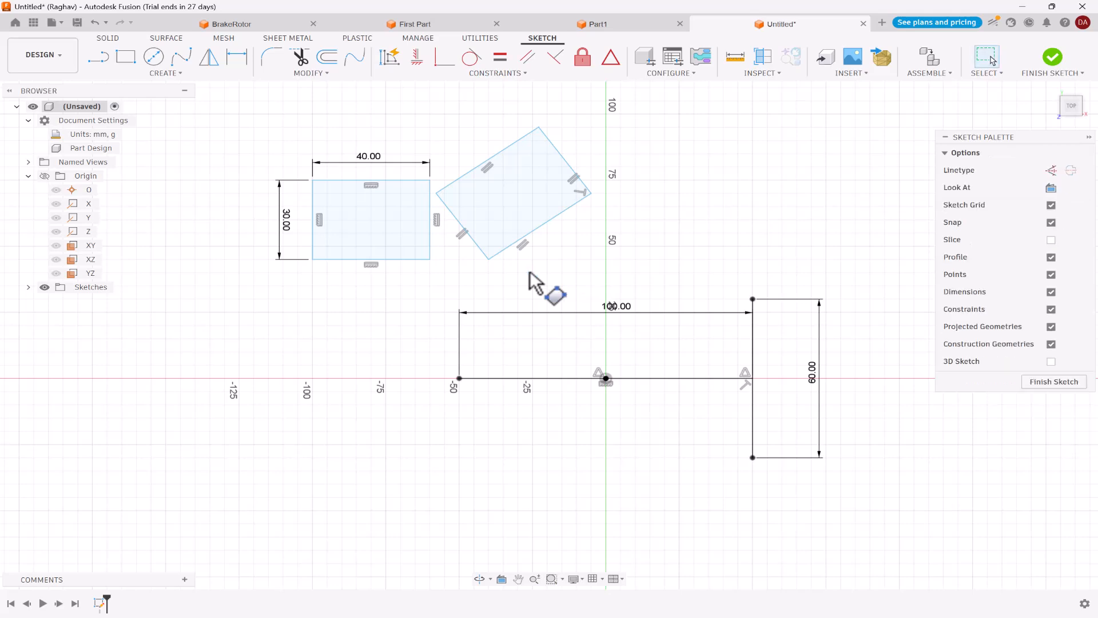
Delete all the sketch geometry and draw a center rectangle about 60 mm wide and 54 mm high on the origin.
mouse_move(204, 110)
left_mouse_down()
mouse_move(870, 422)
mouse_move(936, 572)
left_mouse_up()
key("Delete")
left_click(127, 59)
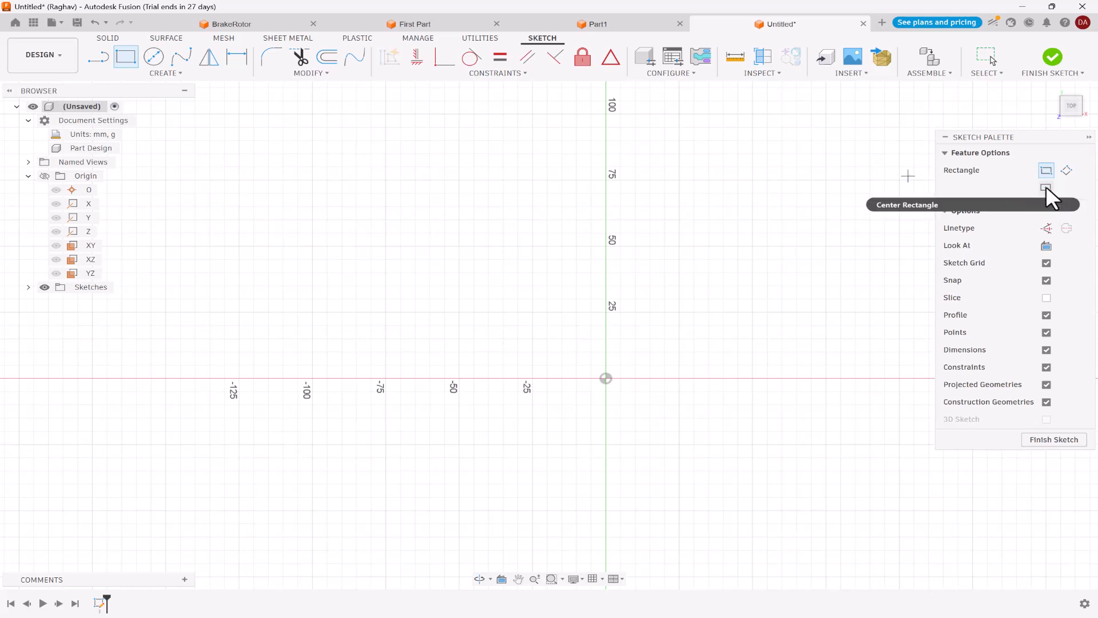
left_click(1046, 187)
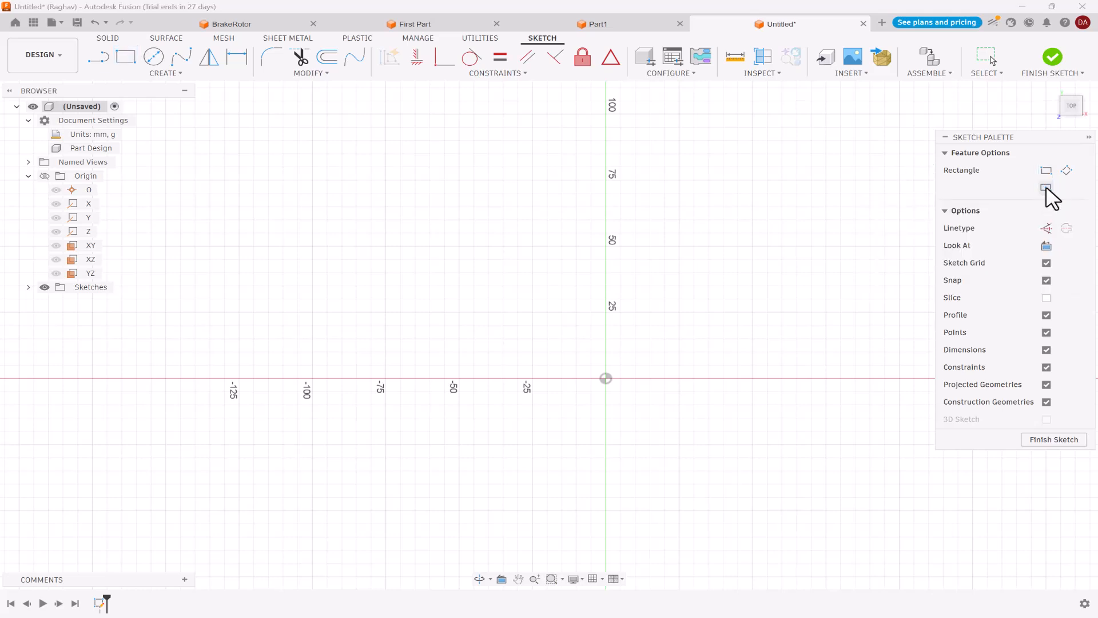
left_click(605, 379)
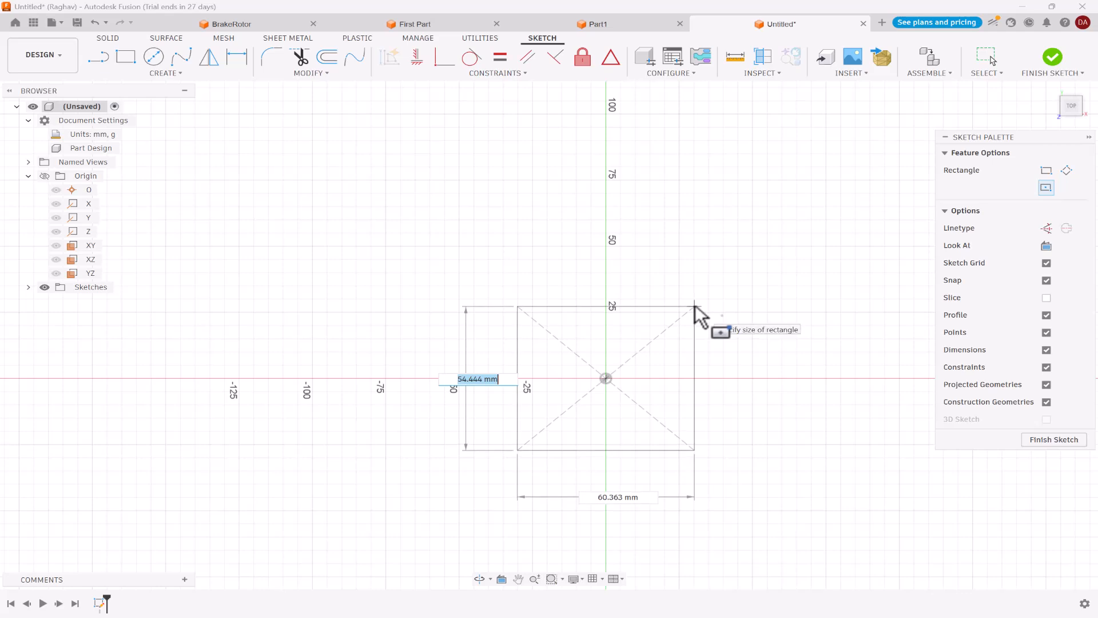
left_click(695, 307)
scroll(708, 397, "down", 1)
scroll(723, 427, "up", 1)
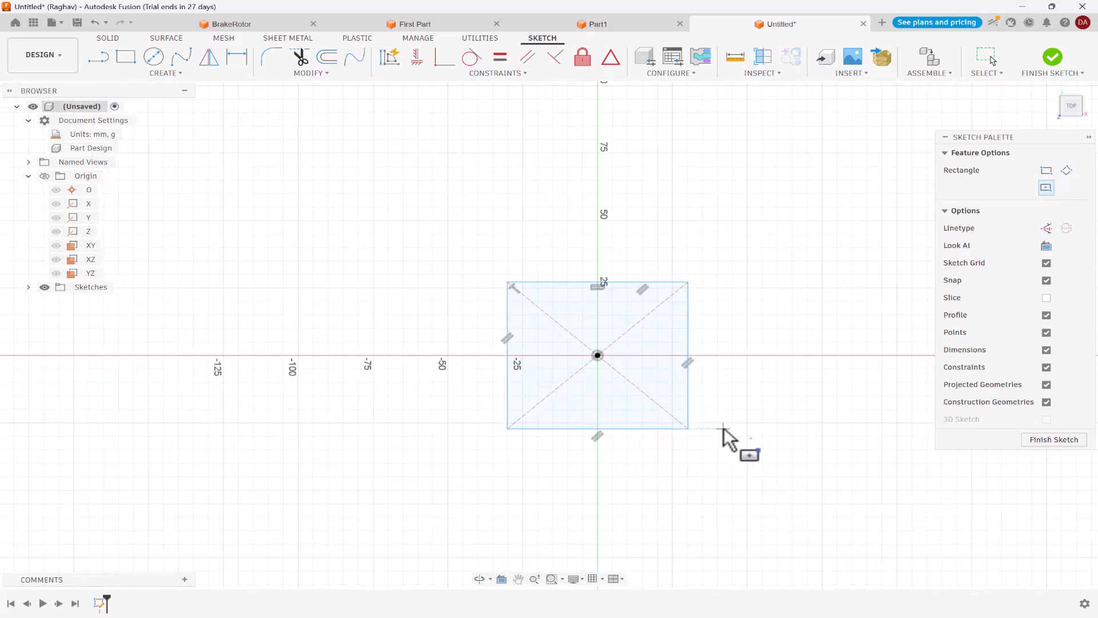
Dimension the vertical side of the center rectangle and set its height to 60 mm.
key("d")
left_click(507, 400)
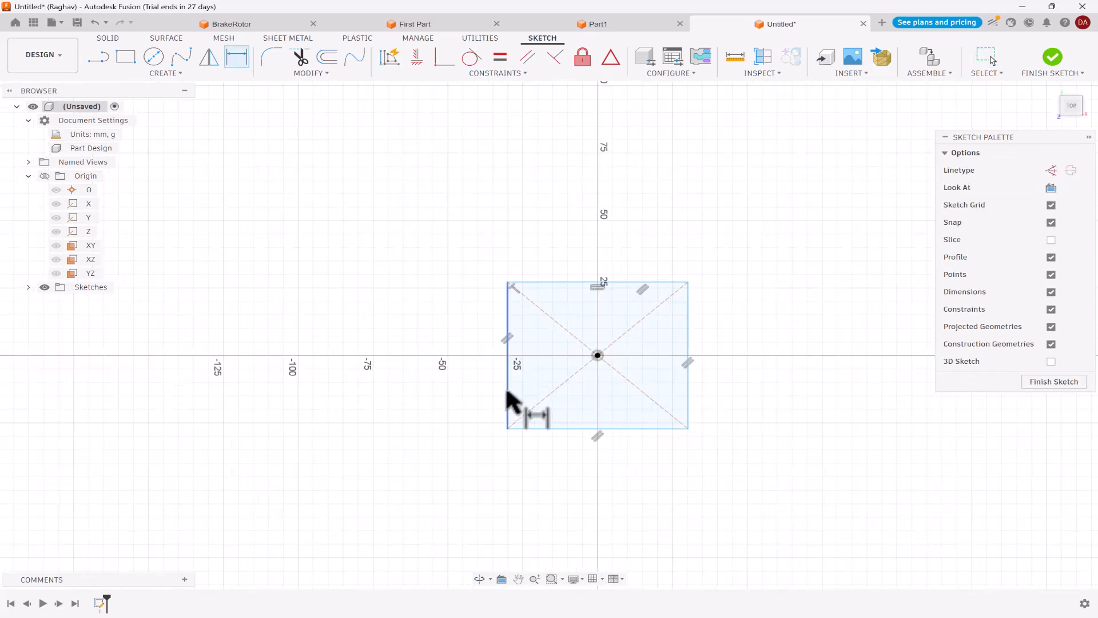
left_click(461, 387)
type("60")
key("Return")
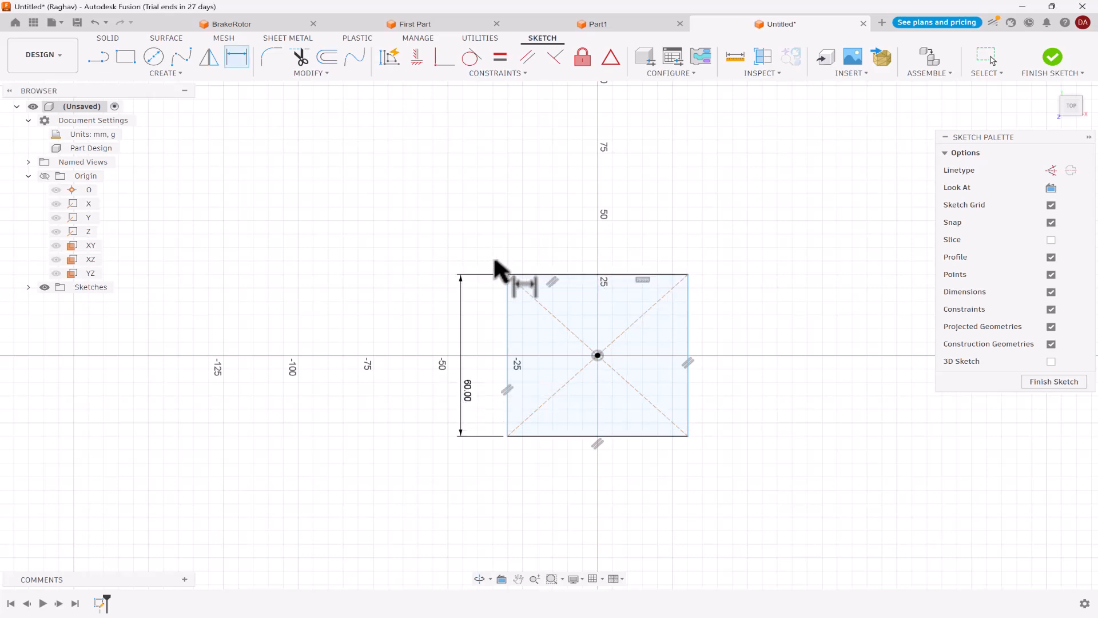
Dimension the lower edge of the center rectangle and set its width to 120 mm.
left_click(630, 437)
left_click(617, 465)
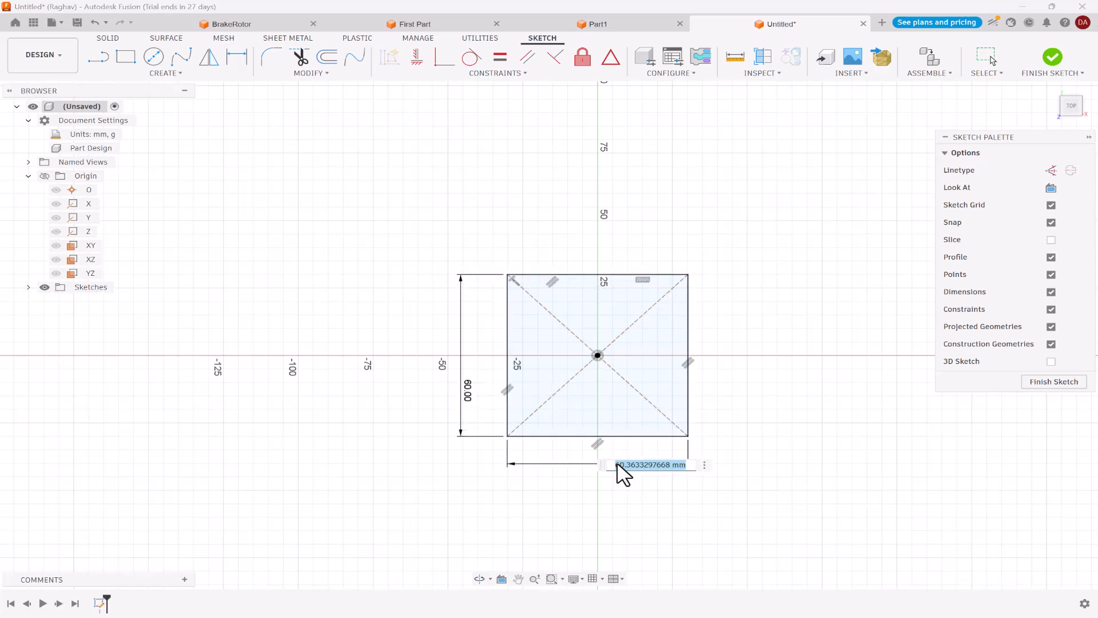
type("120")
key("Return")
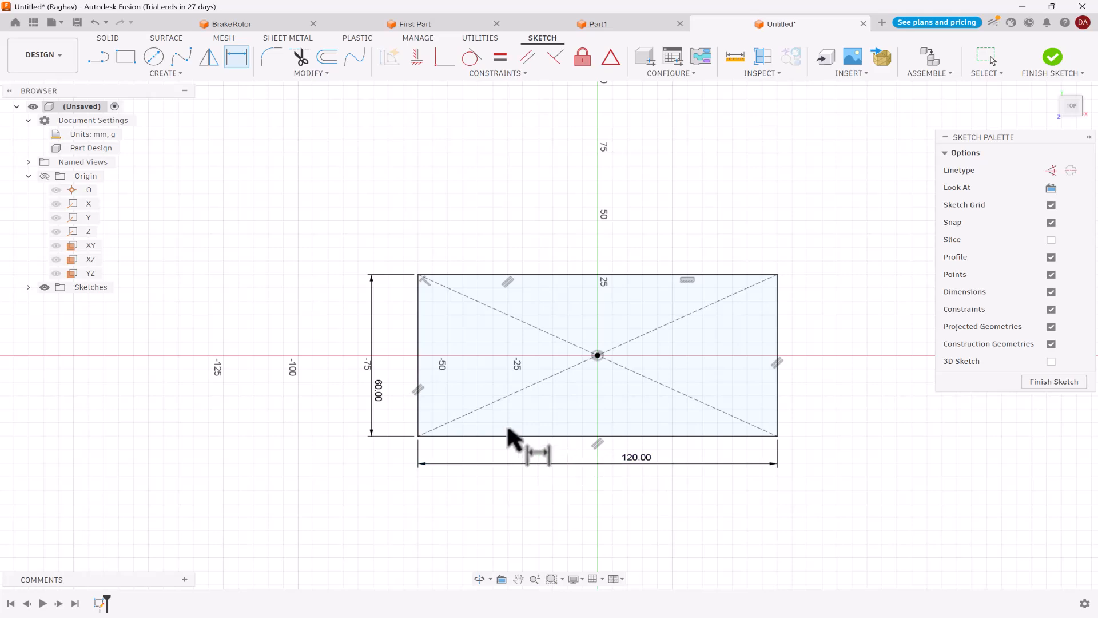
Change the center rectangle's height dimension to 100 mm.
double_click(380, 393)
type("1")
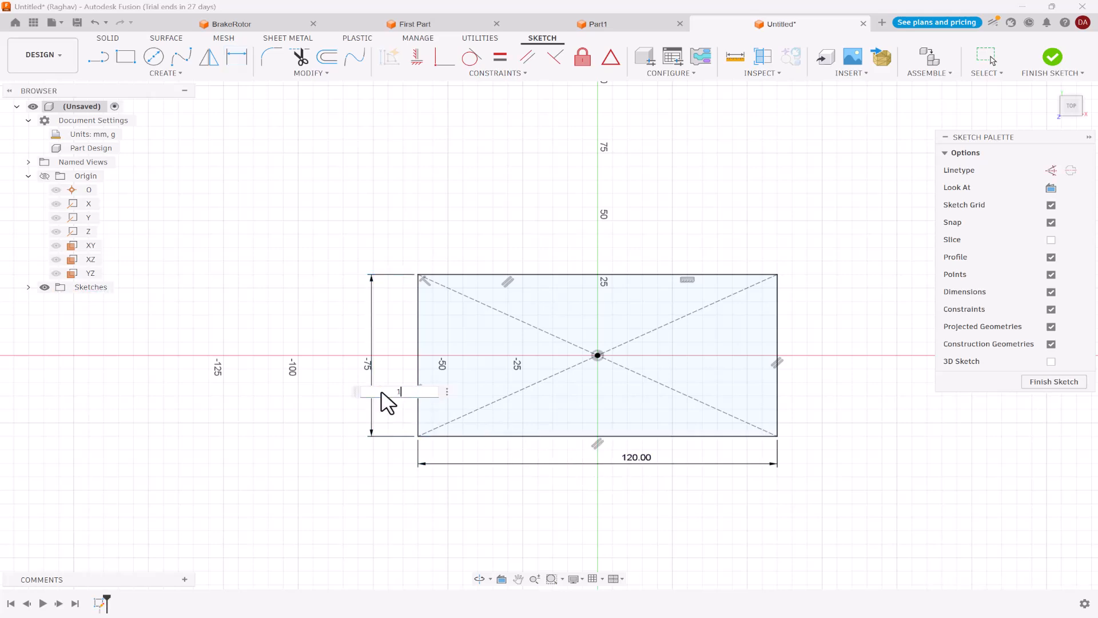
type("00")
key("Return")
scroll(405, 277, "down", 3)
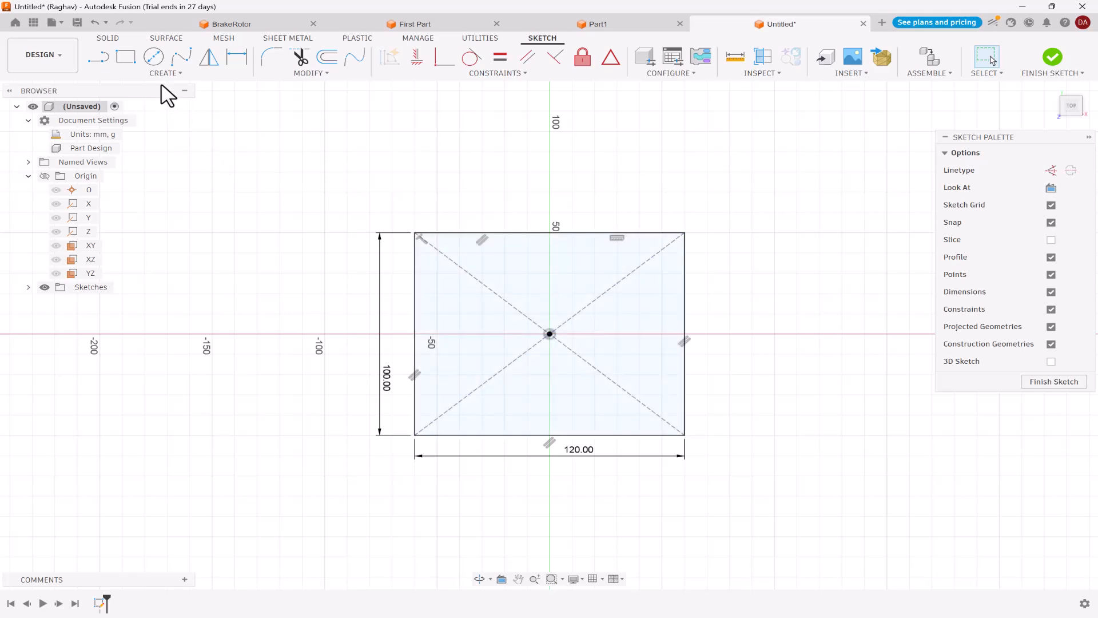
left_click(153, 58)
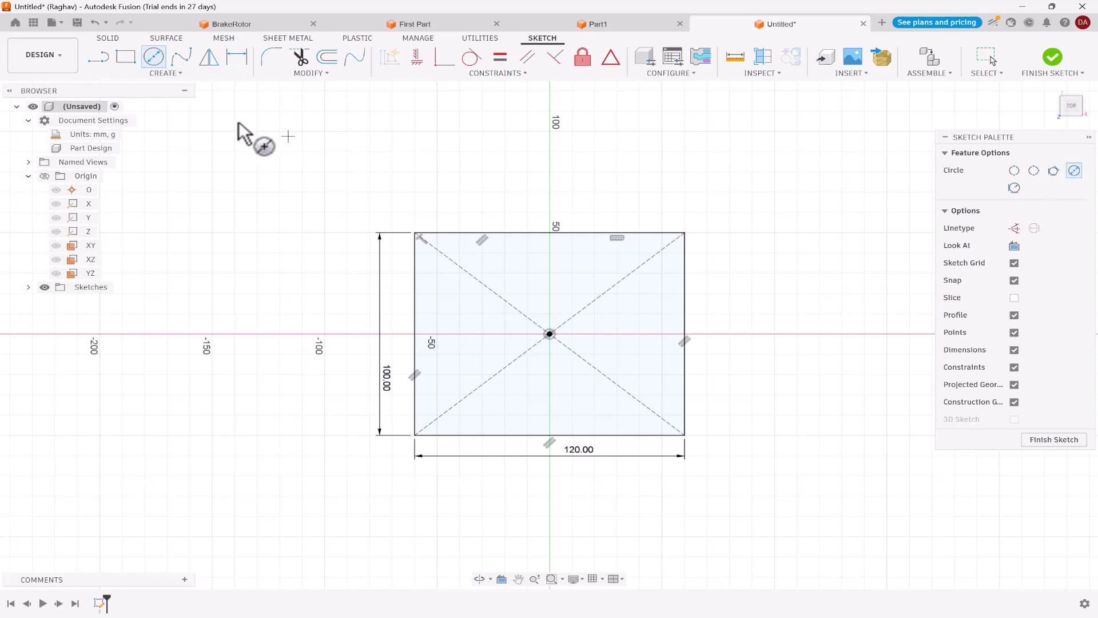
left_click(170, 75)
mouse_move(166, 121)
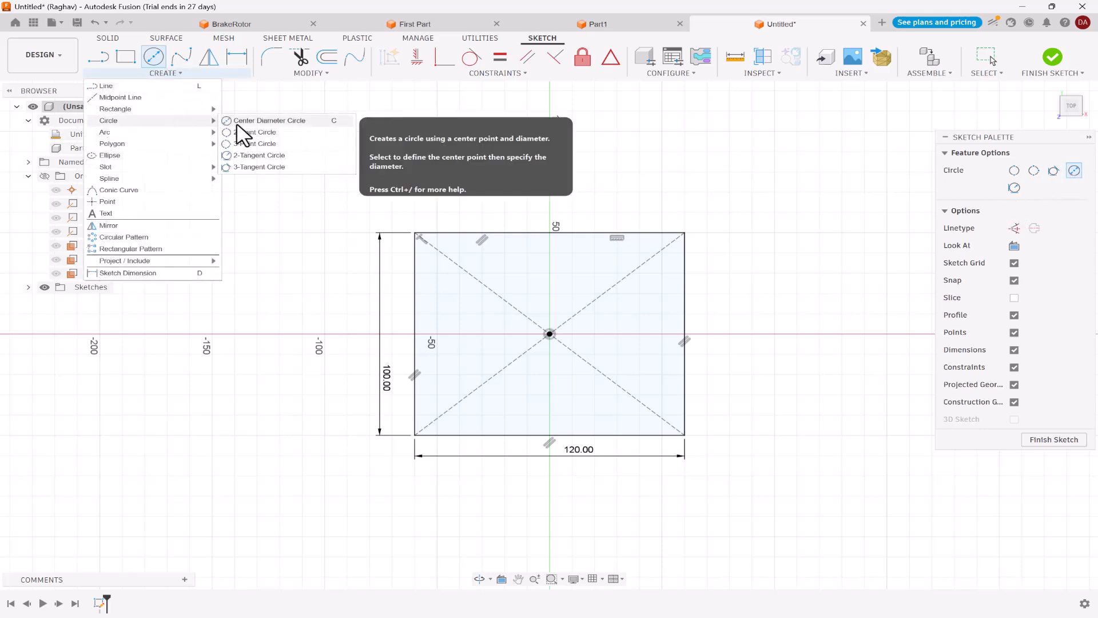
key("Escape")
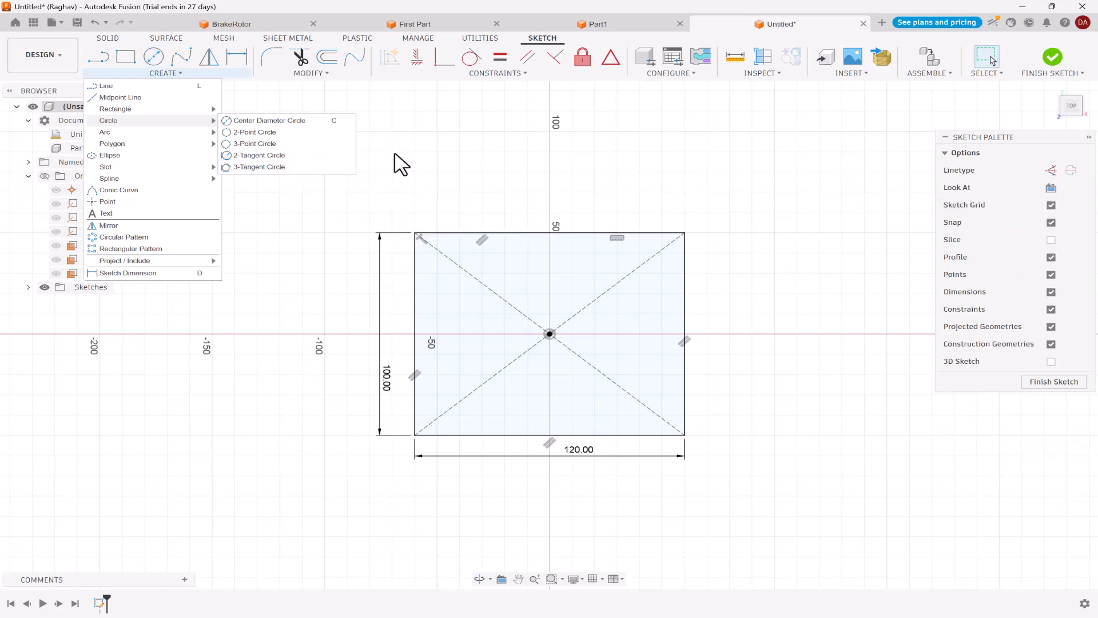
left_click(410, 165)
Draw a center diameter circle of 50 mm diameter on the origin, inside the rectangle.
key("c")
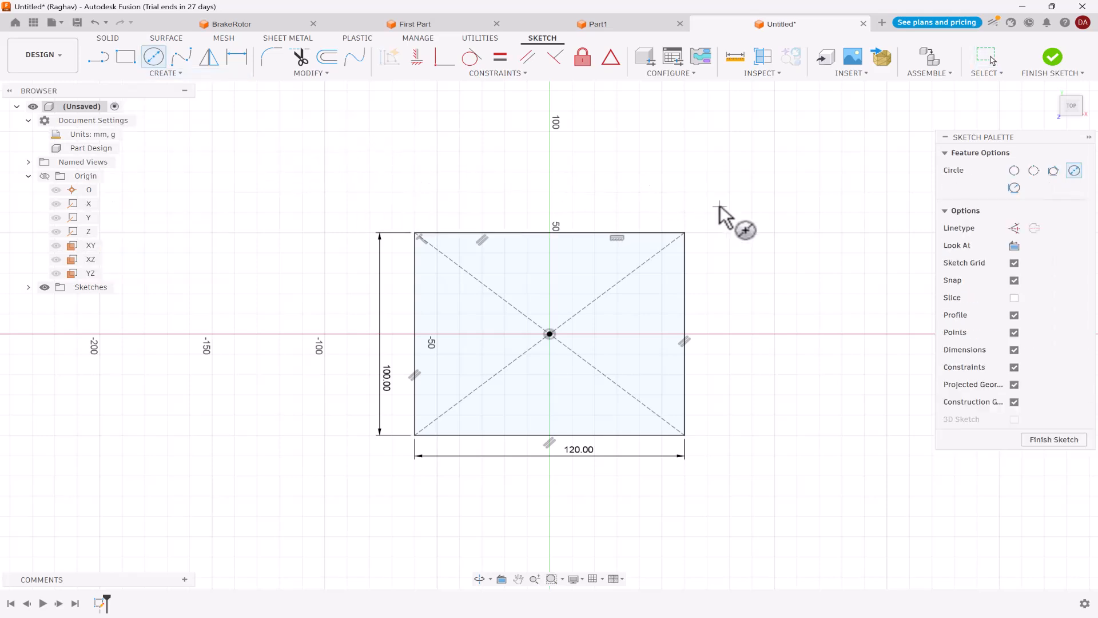
left_click(549, 334)
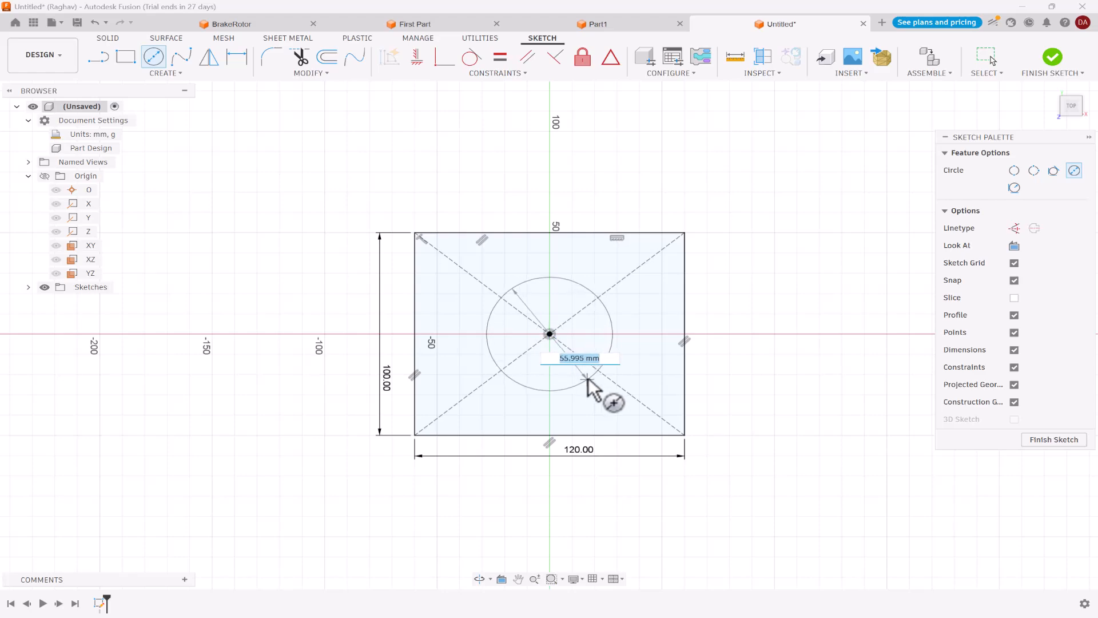
type("50")
key("Return")
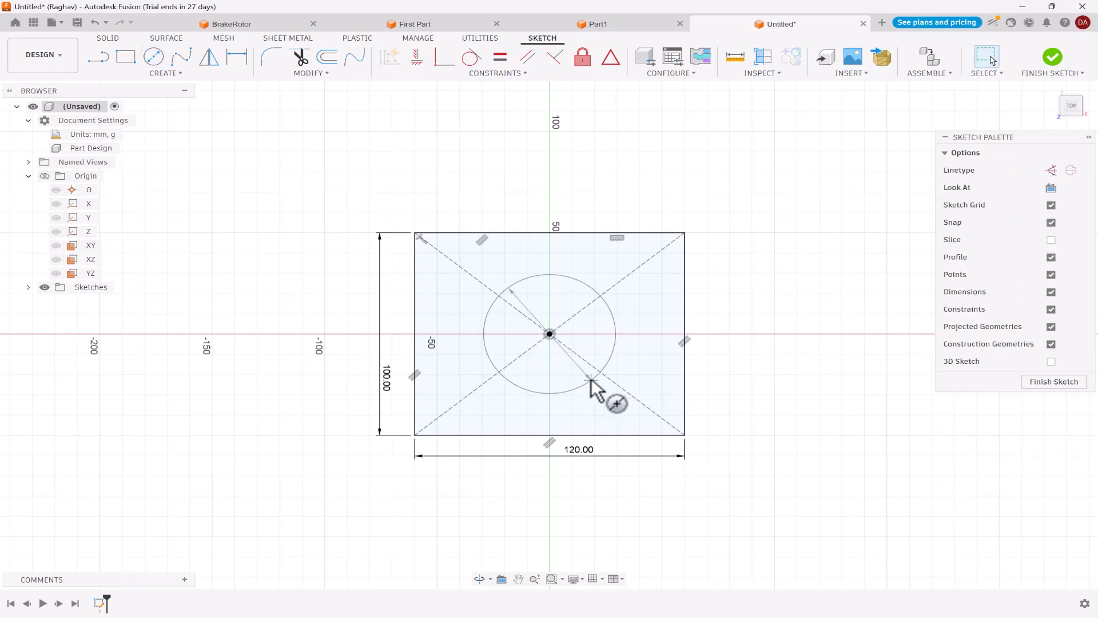
scroll(697, 297, "down", 3)
scroll(766, 330, "down", 1)
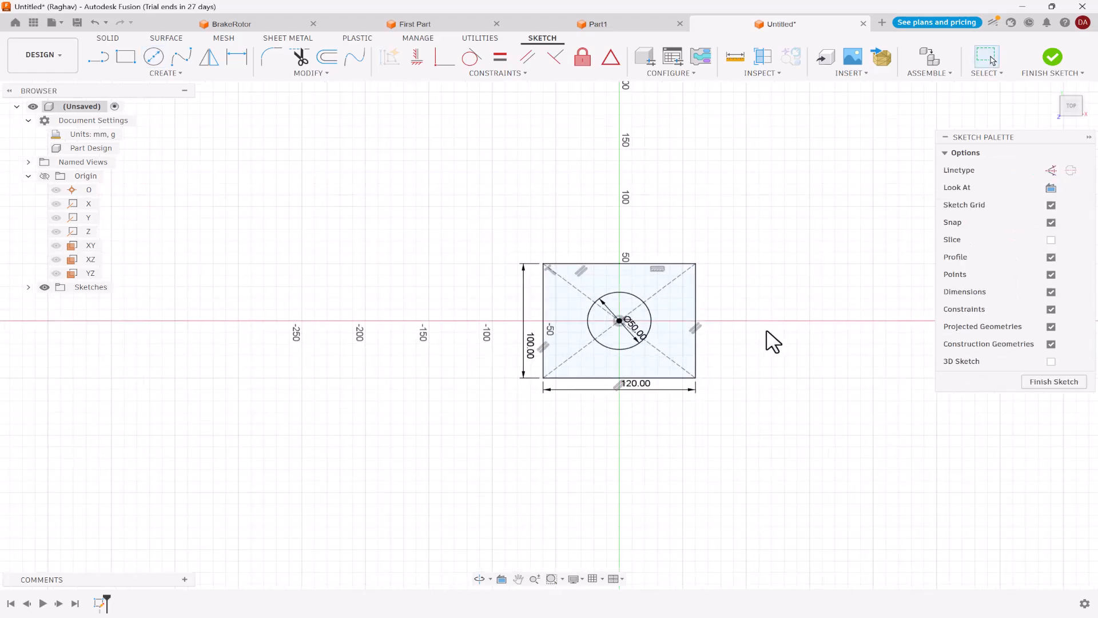
scroll(777, 337, "up", 3)
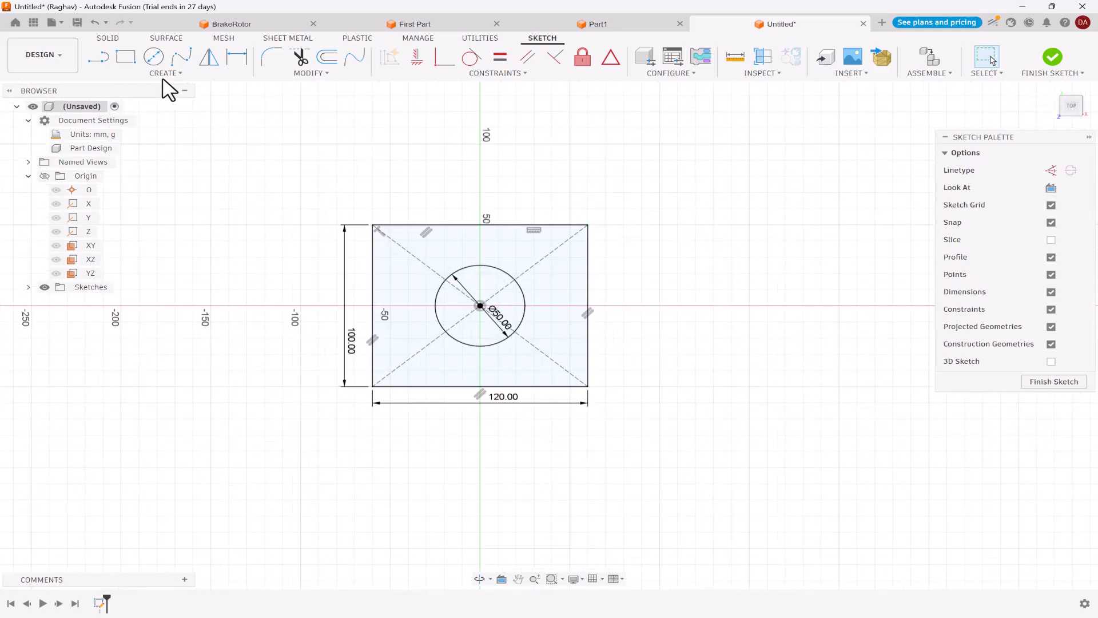
left_click(153, 56)
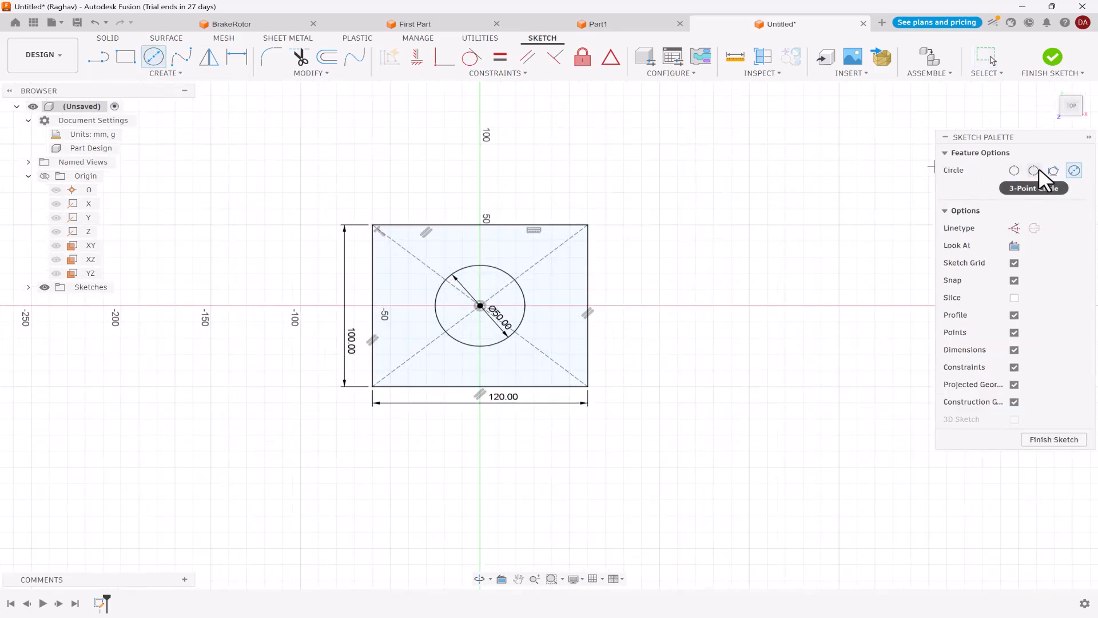
scroll(343, 201, "down", 3)
scroll(659, 332, "up", 3)
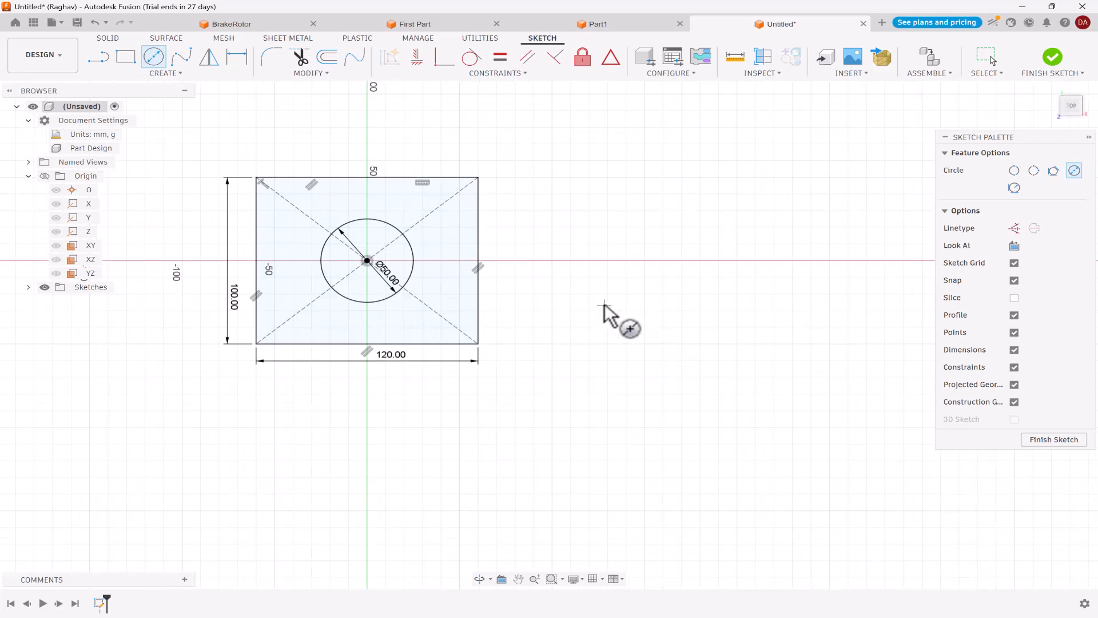
key("Escape")
Draw a closed triangle with a horizontal base beside the rectangle, its left side about 117 mm long.
left_click(99, 58)
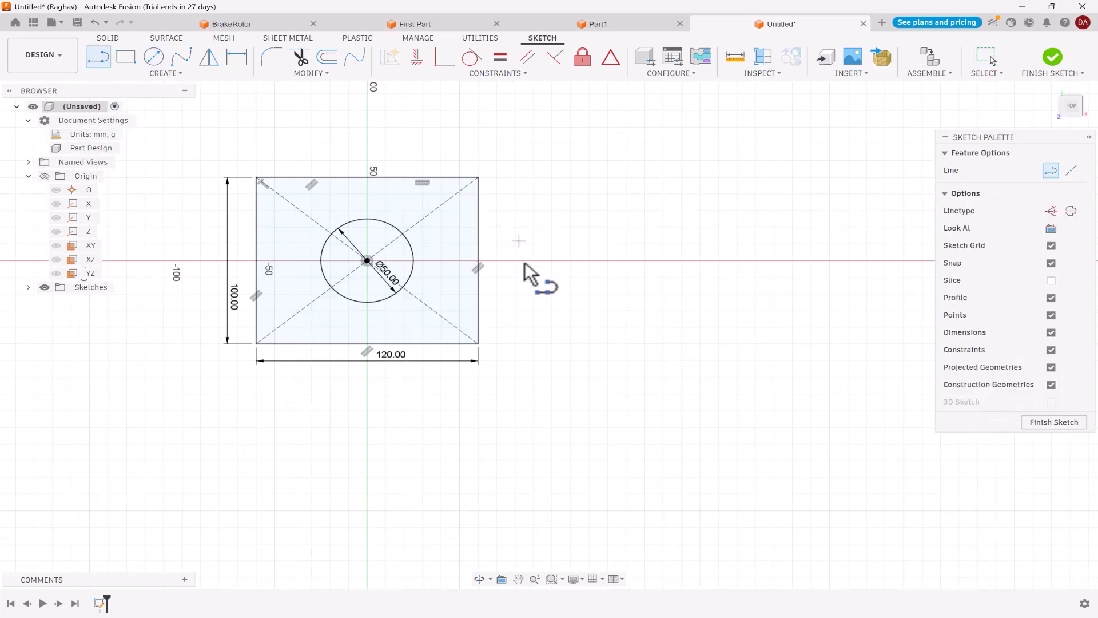
left_click(570, 344)
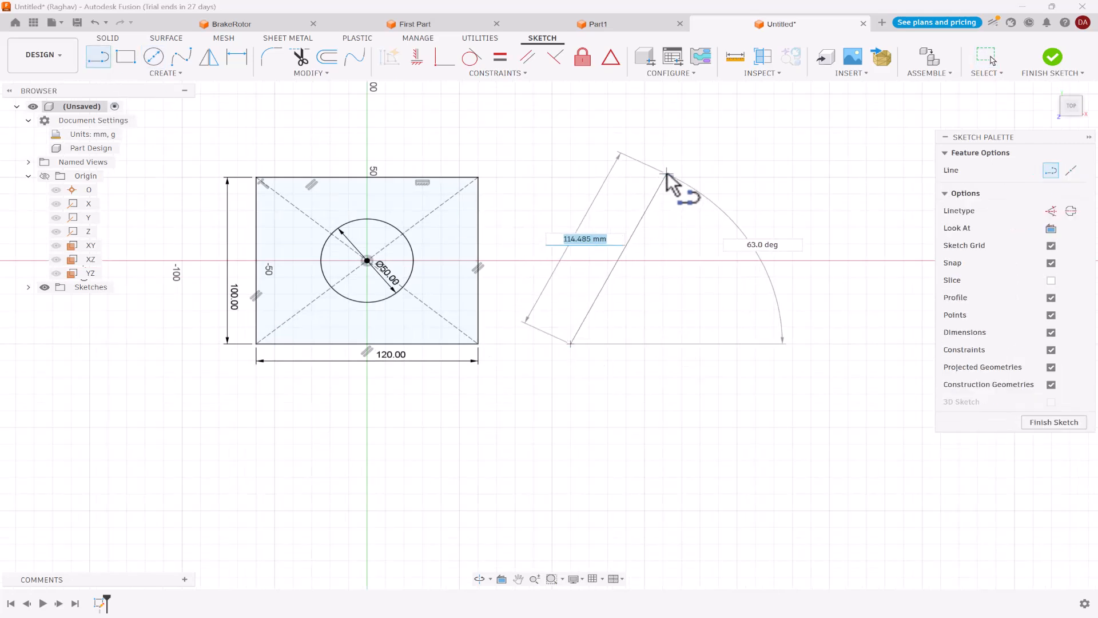
left_click(681, 177)
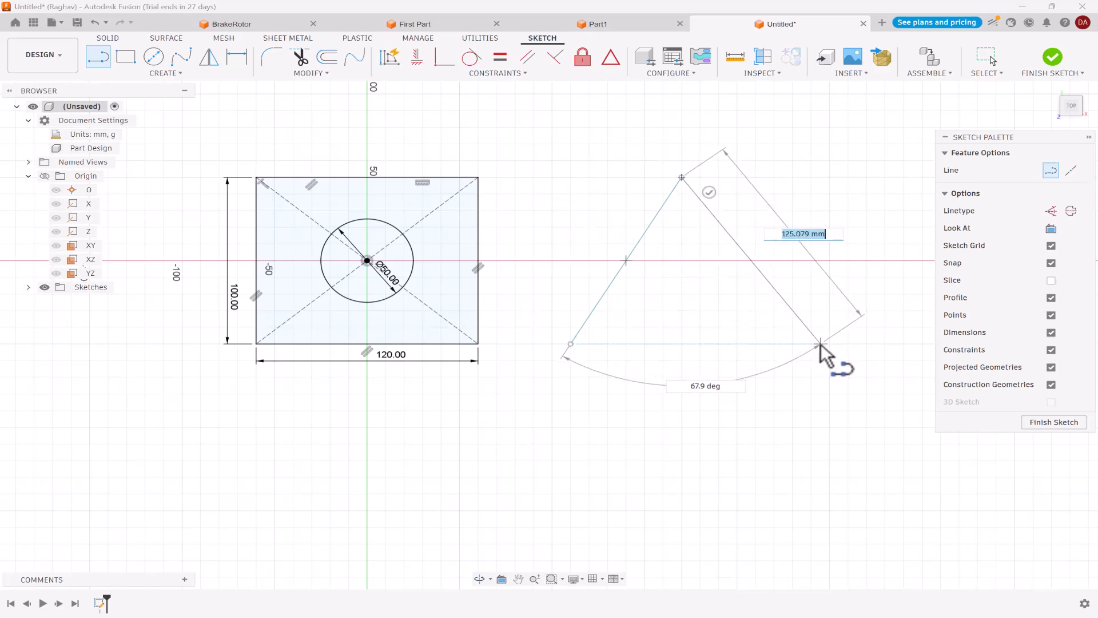
left_click(811, 343)
left_click(571, 344)
key("Escape")
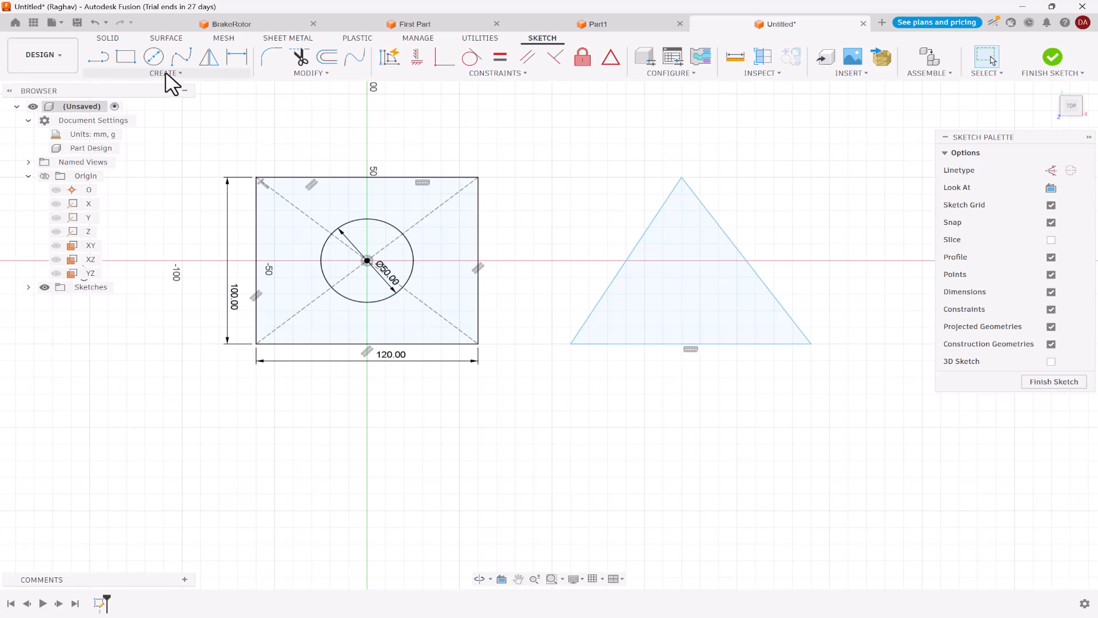
Draw a 3-point circle through the three corners of the triangle.
left_click(154, 57)
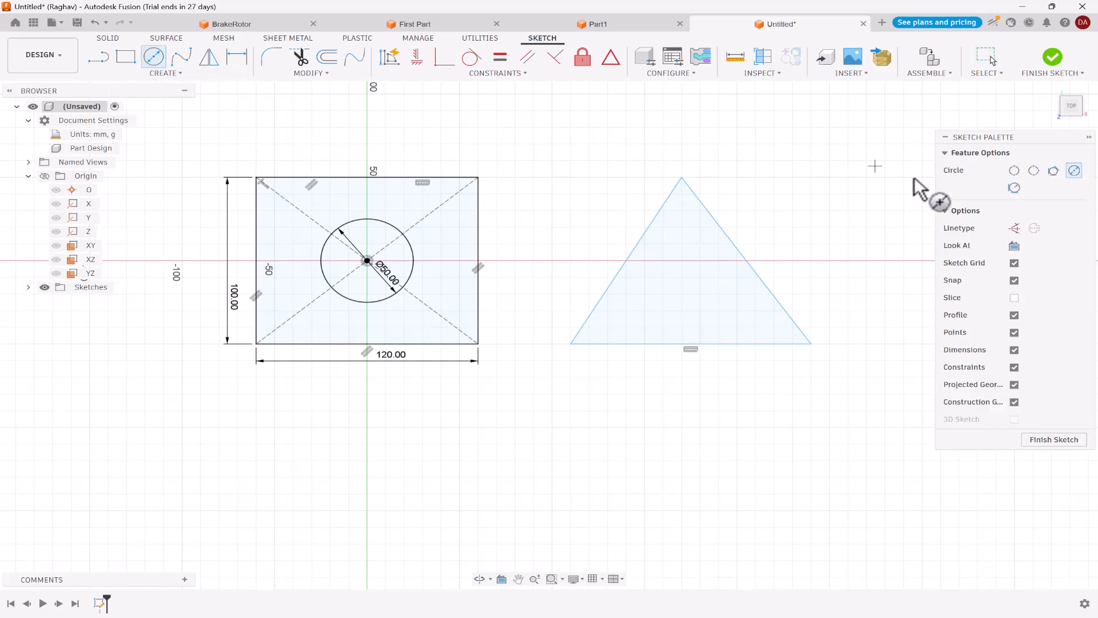
left_click(1034, 170)
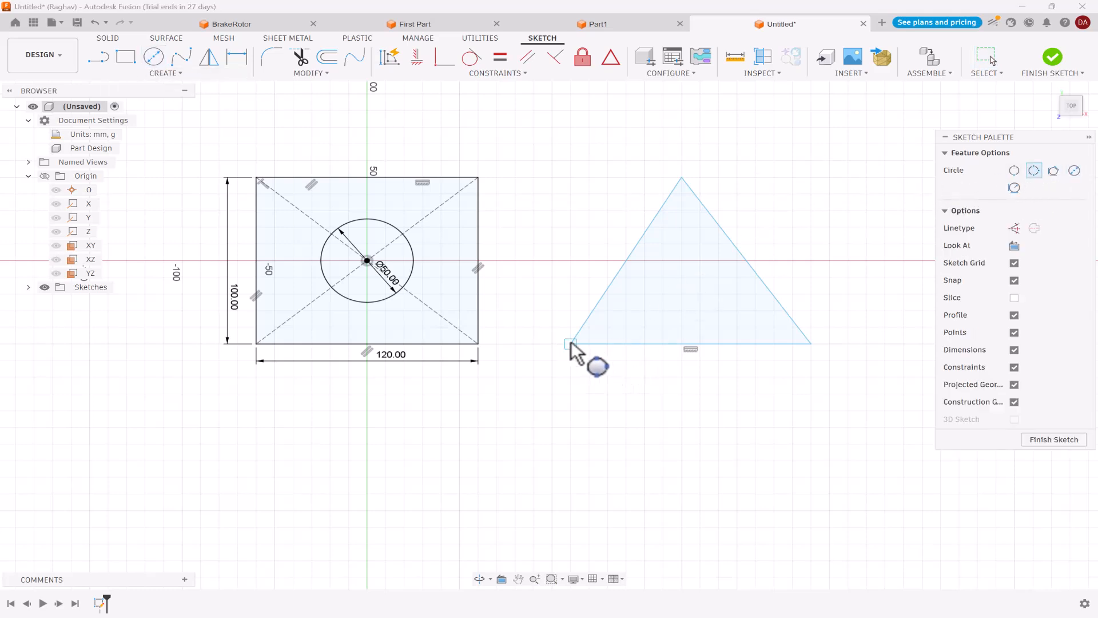
left_click(682, 178)
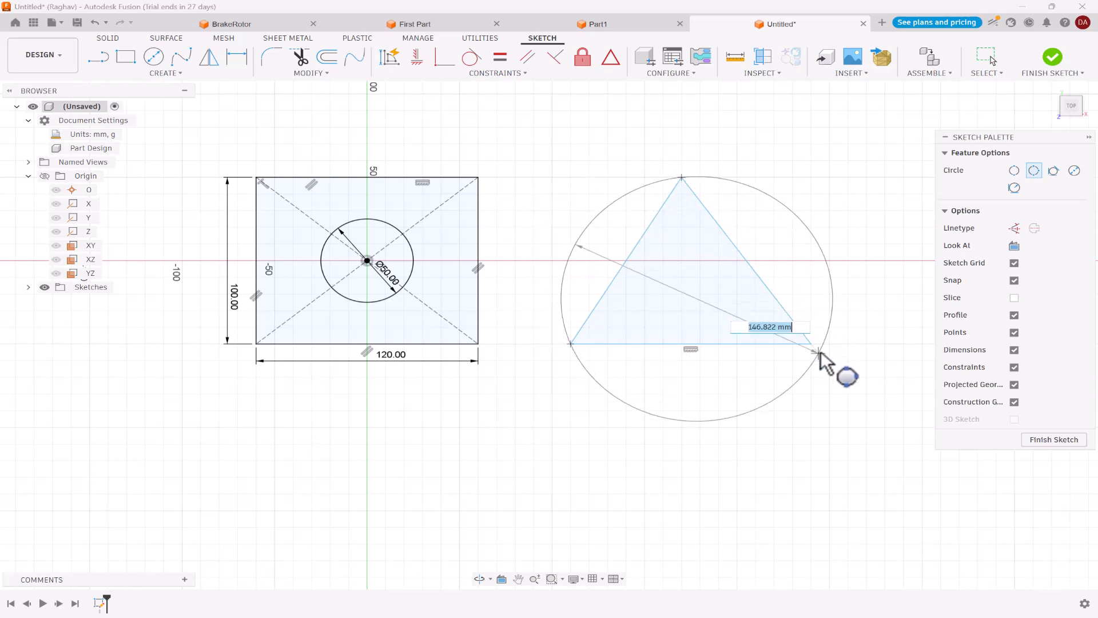
left_click(811, 344)
scroll(783, 283, "down", 1)
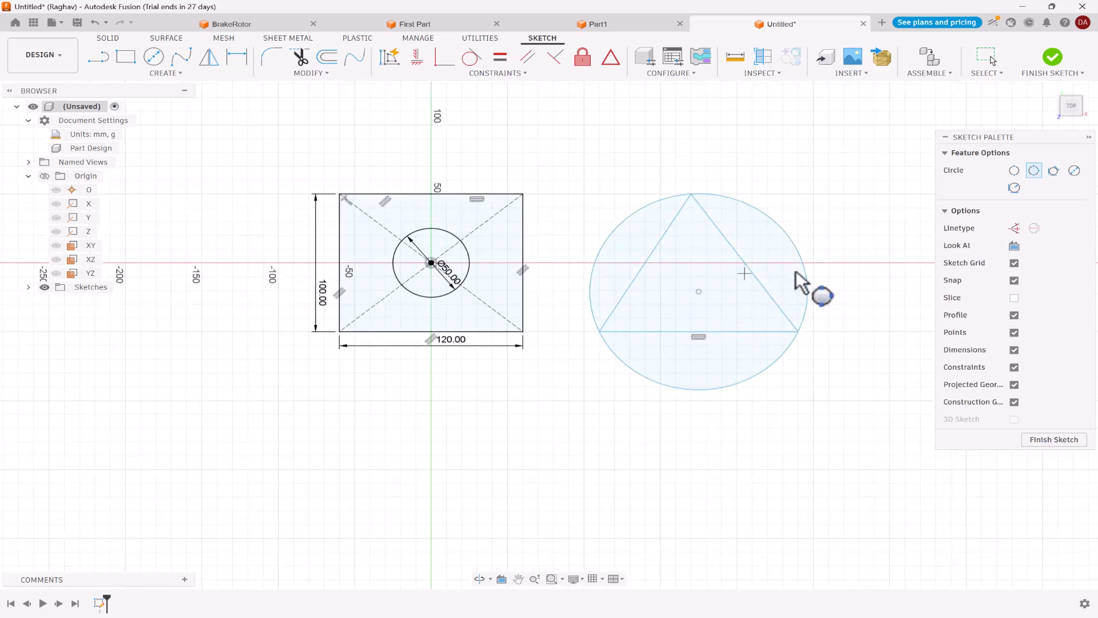
Draw a 2-point circle using the two upper corners of the rectangle as its diameter.
left_click(1014, 171)
left_click(340, 195)
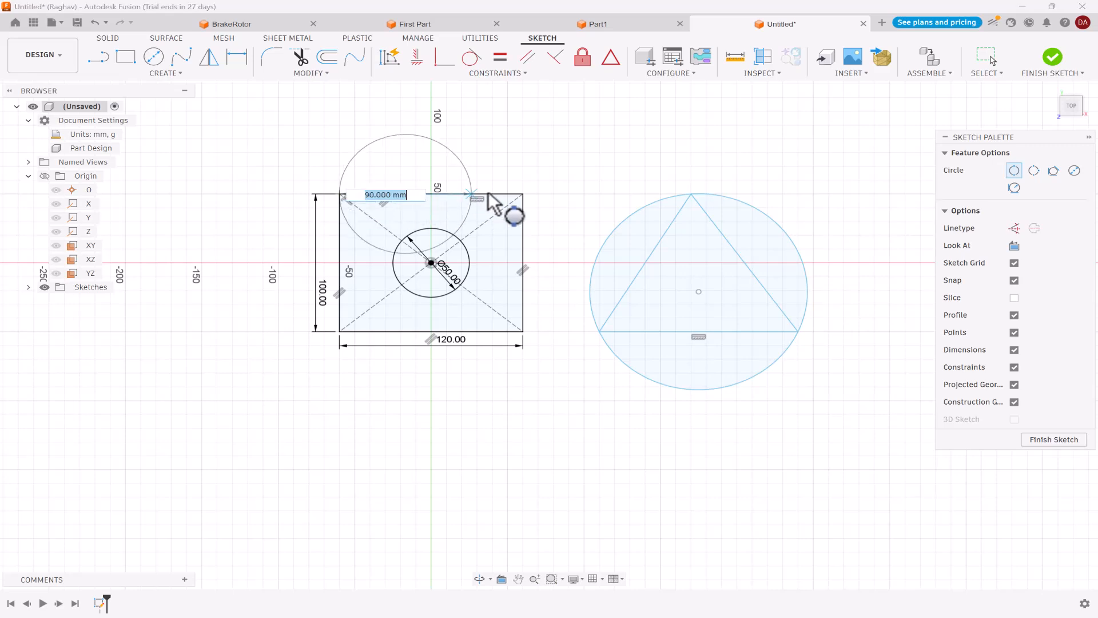
left_click(522, 194)
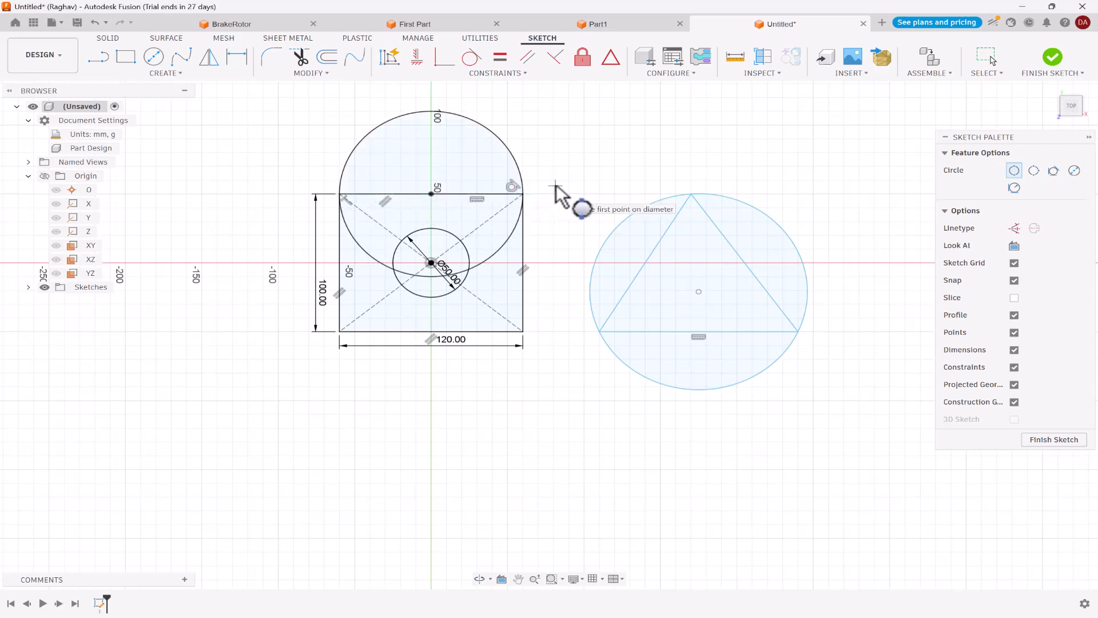
key("Escape")
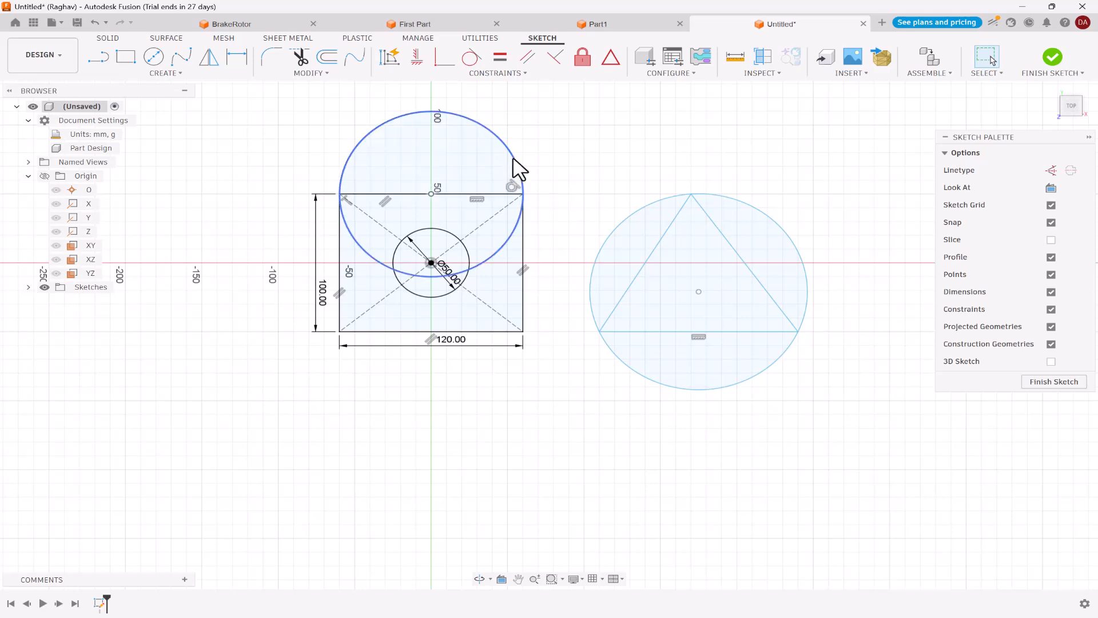
Delete the rectangle together with its two circles and dimensions, keeping the triangle and its surrounding circle.
left_click_drag(284, 102, 548, 384)
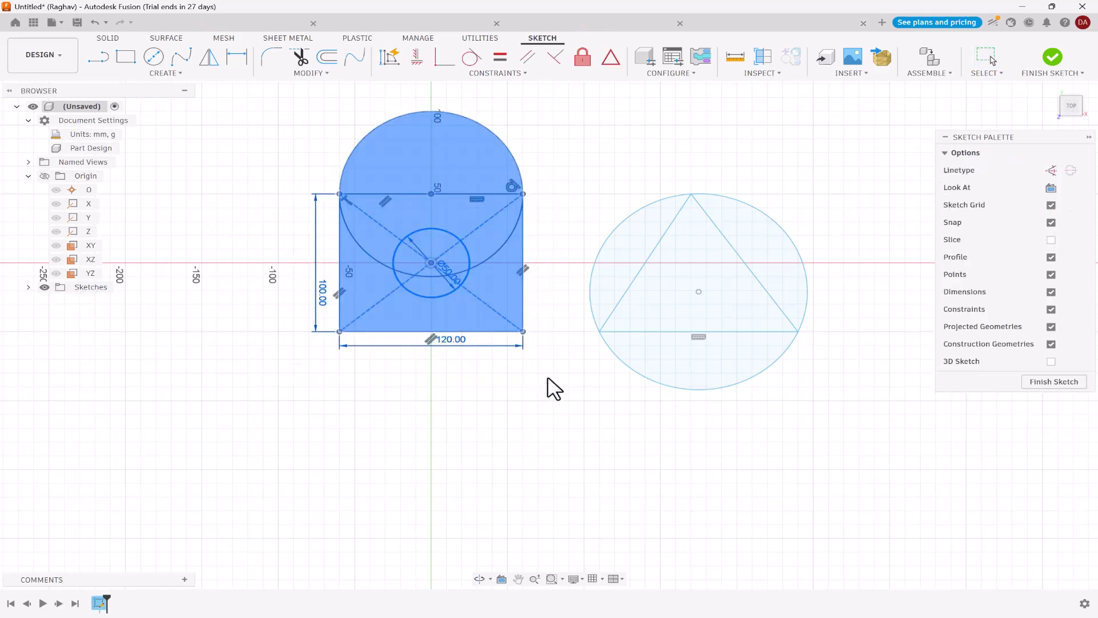
key("Delete")
scroll(500, 312, "down", 2)
scroll(675, 287, "up", 2)
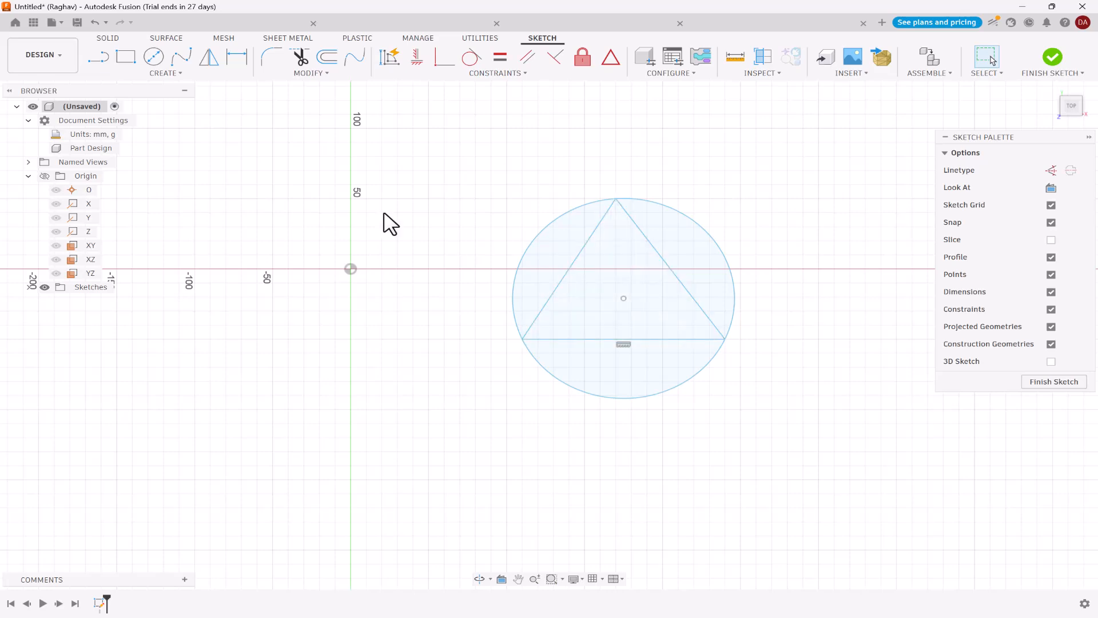
Draw a 3-tangent circle inside the triangle, touching all three of its sides.
left_click(154, 59)
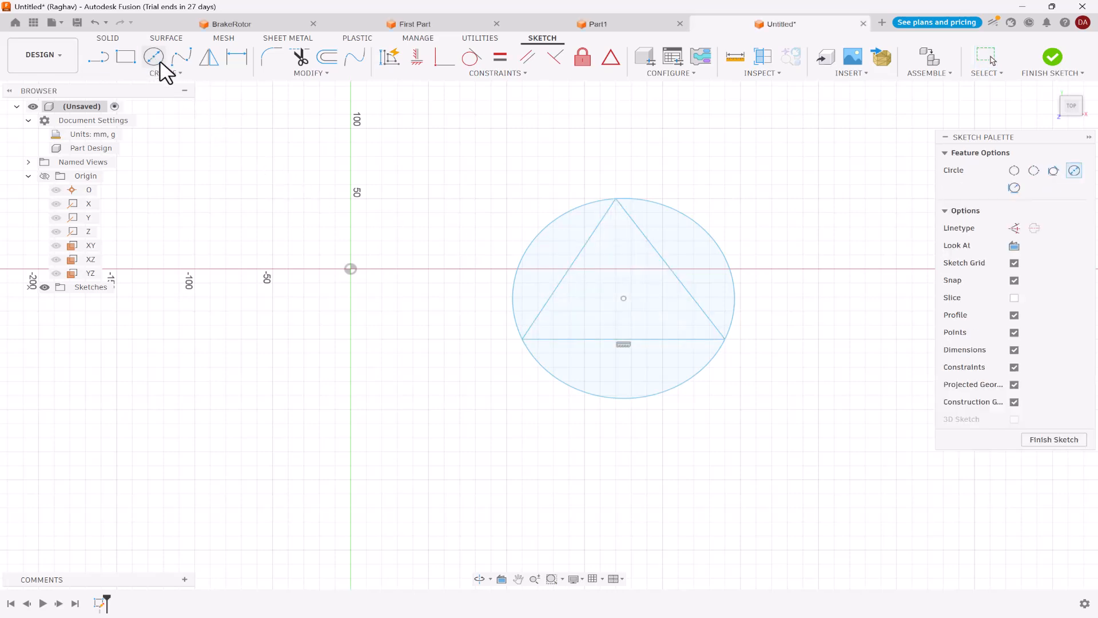
left_click(1055, 172)
left_click(573, 271)
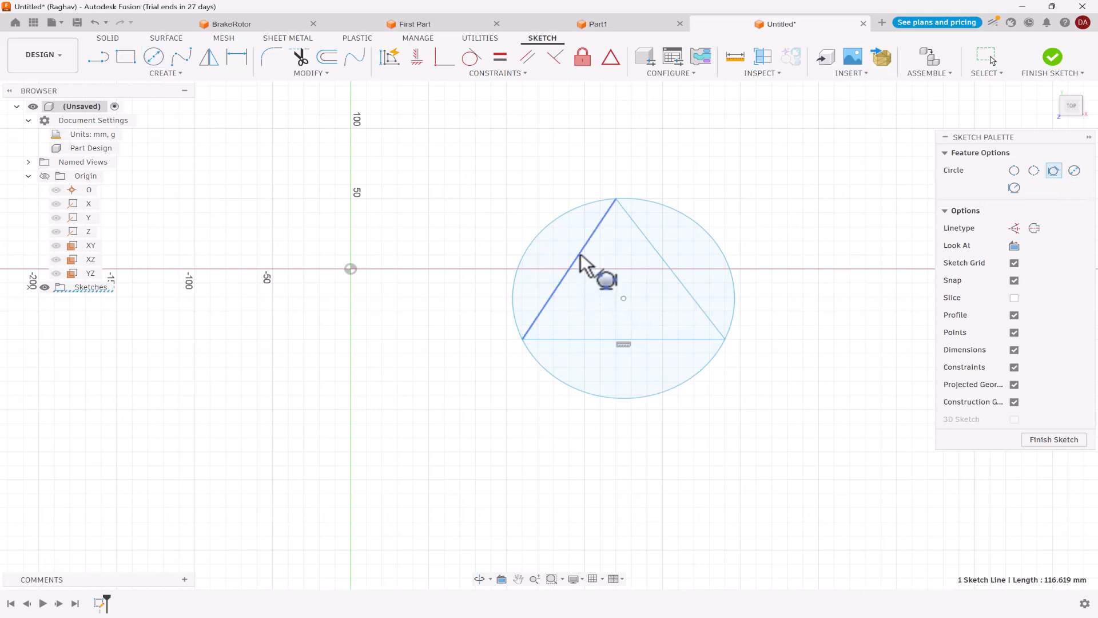
left_click(592, 340)
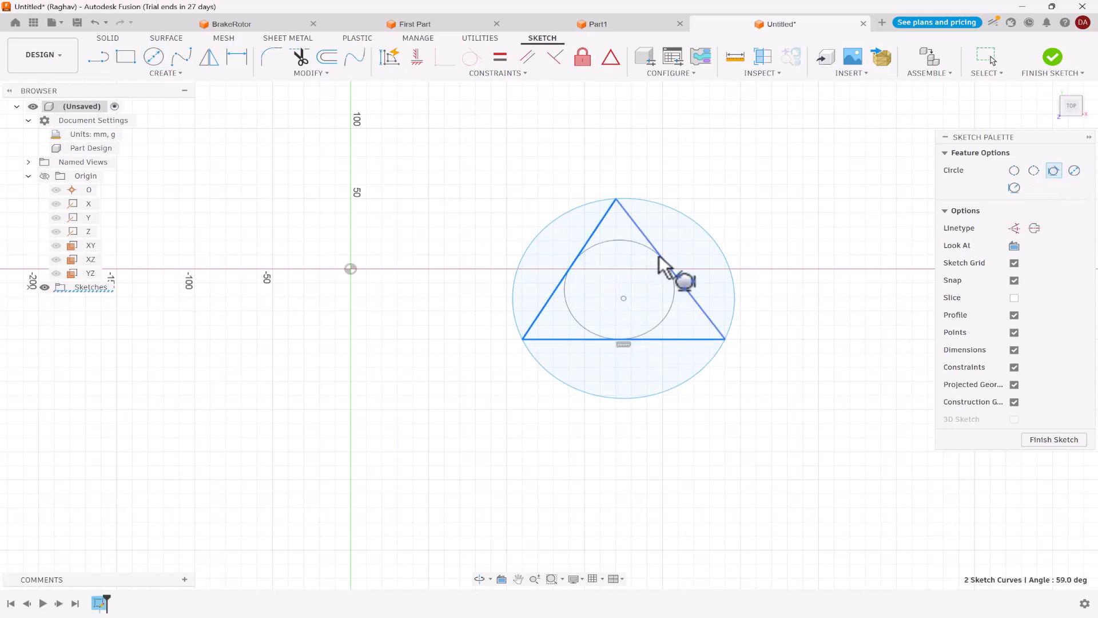
left_click(668, 274)
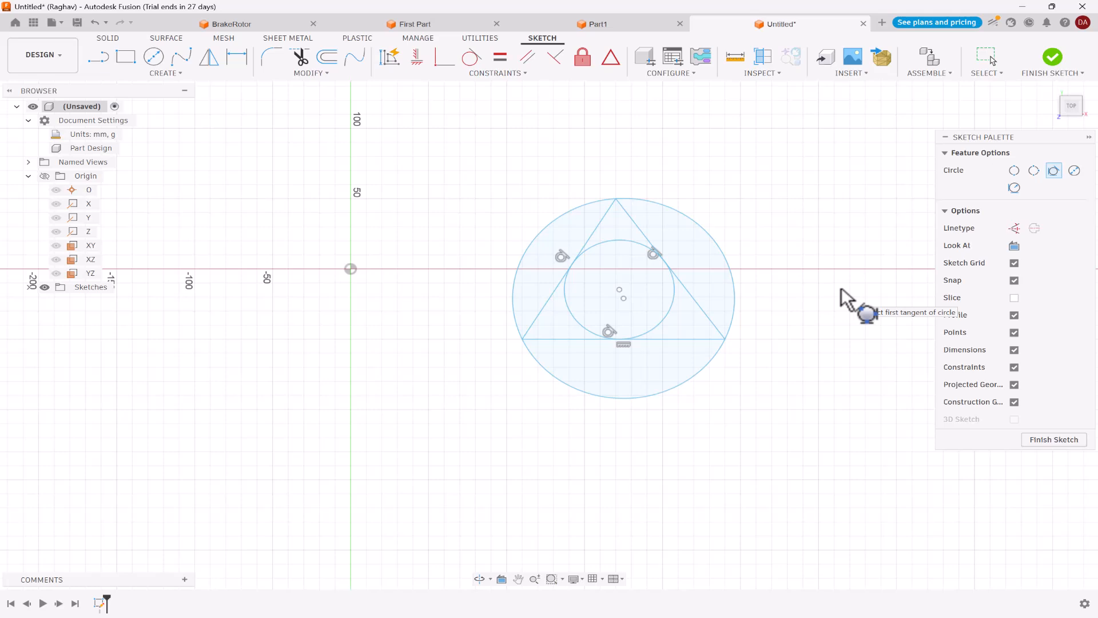
Draw a center diameter circle of 100 mm diameter on the origin.
left_click(1073, 171)
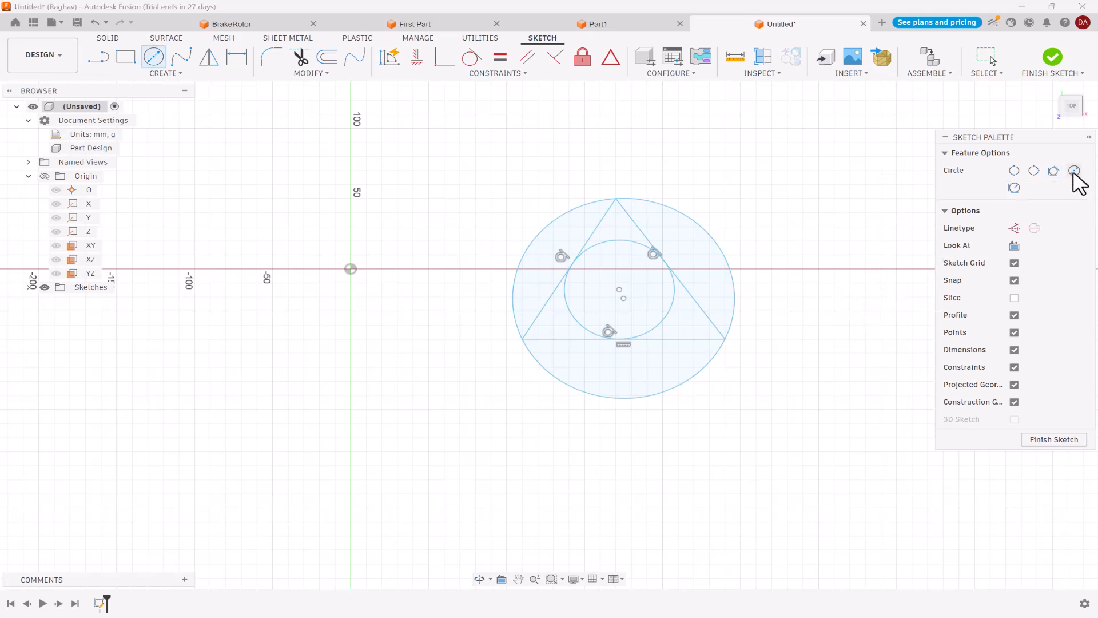
left_click(351, 269)
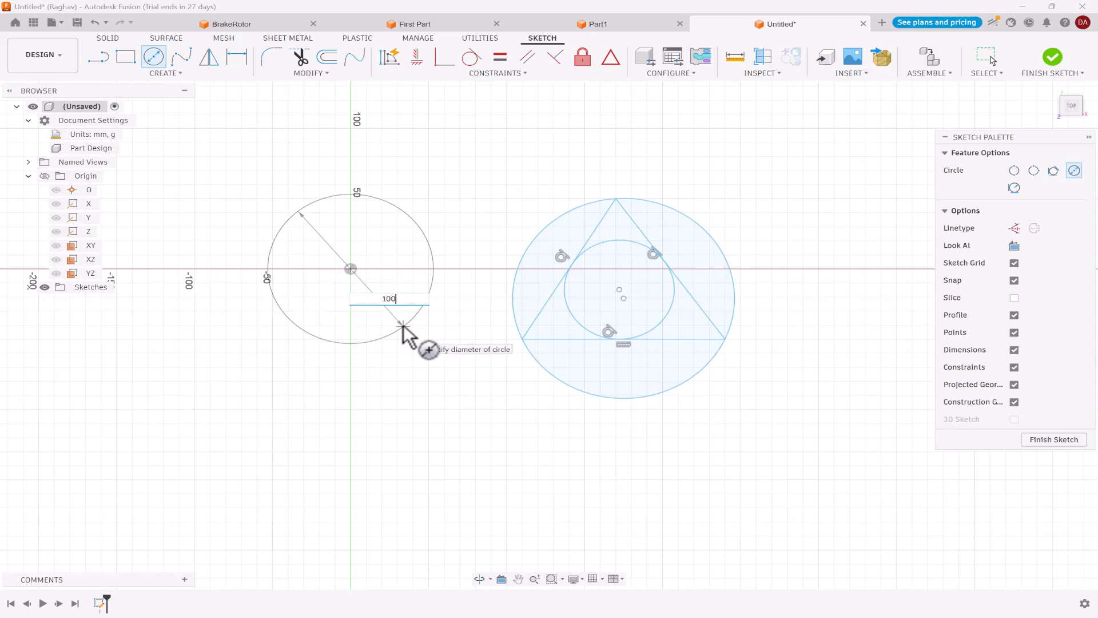
key("Return")
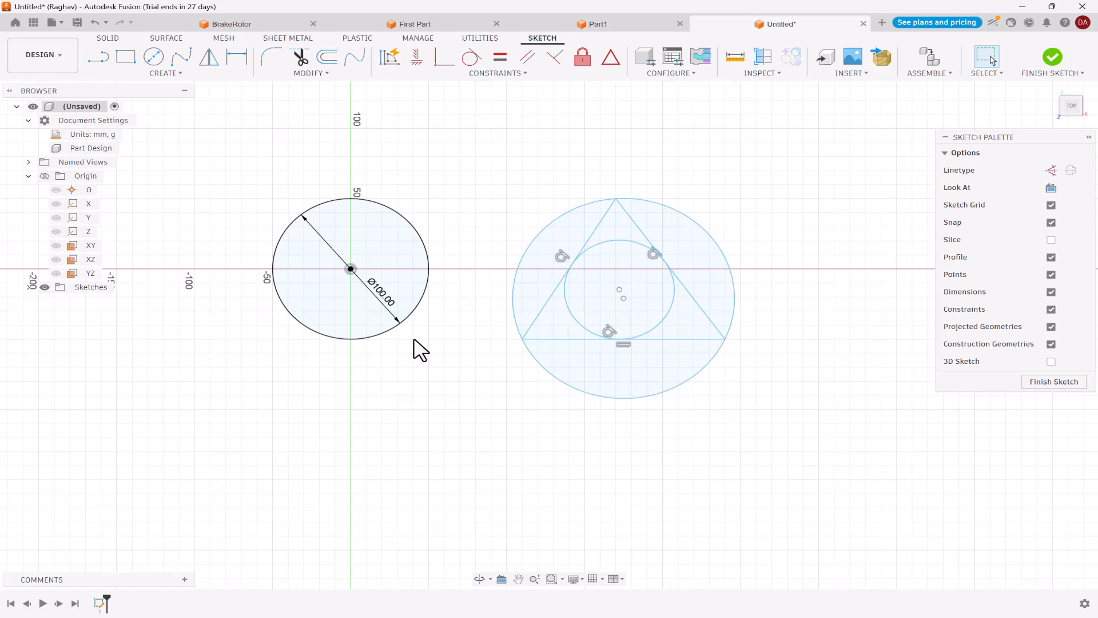
left_click(154, 56)
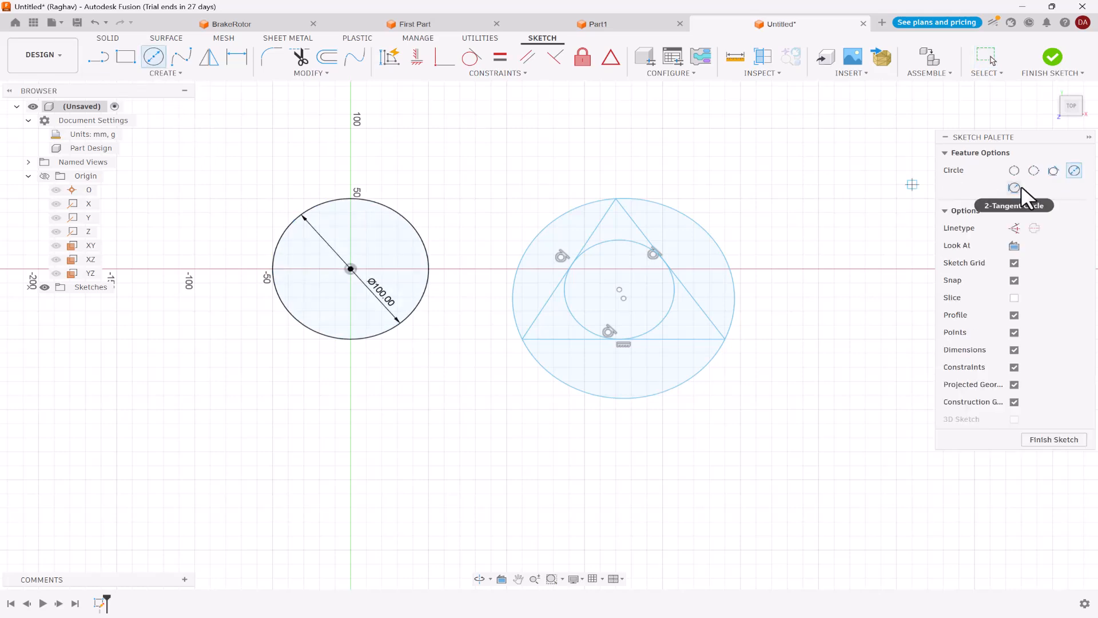
key("Escape")
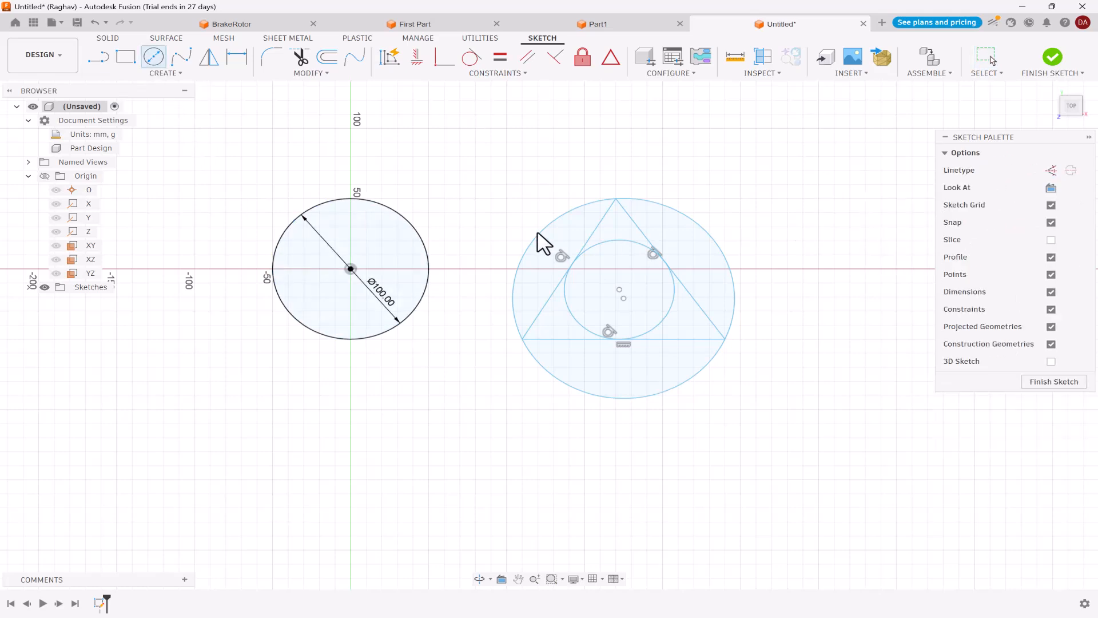
Delete all the geometry in the sketch, including the triangle and every circle.
scroll(403, 216, "down", 1)
left_click_drag(252, 176, 744, 465)
key("Delete")
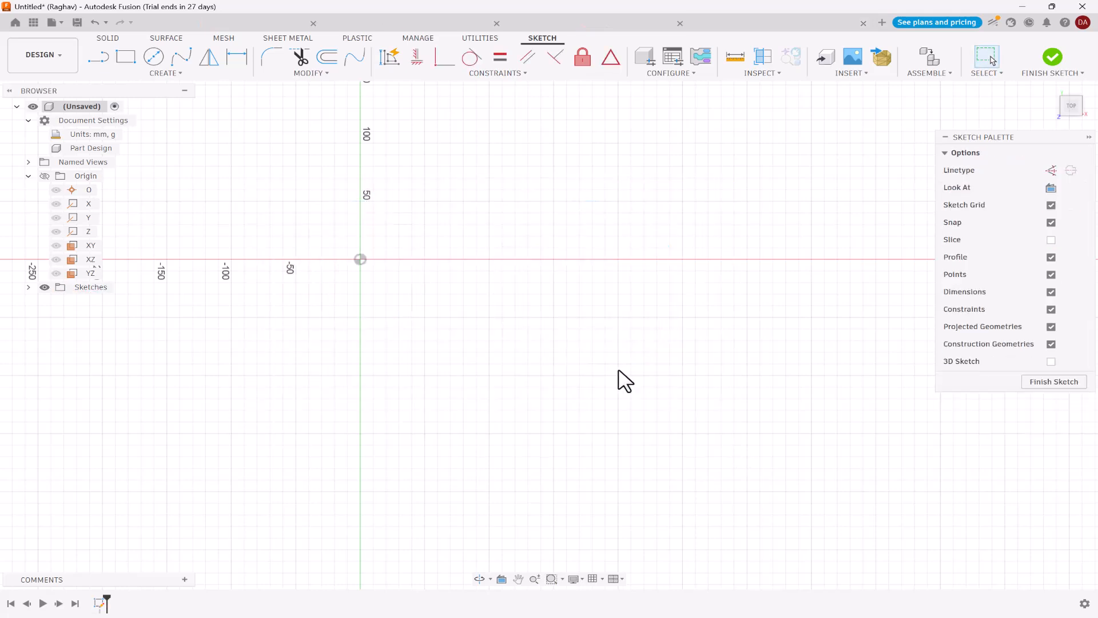
Draw a 2-point rectangle about 117 mm high, with its left side on the vertical axis and extending across the horizontal axis.
left_click(126, 56)
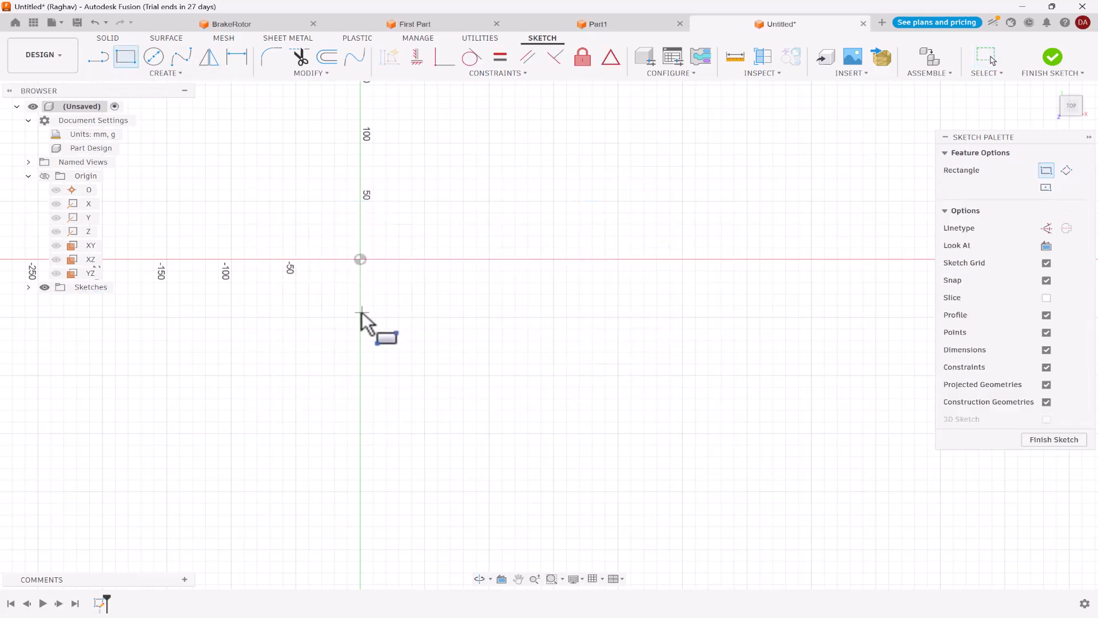
left_click(365, 319)
left_click(598, 182)
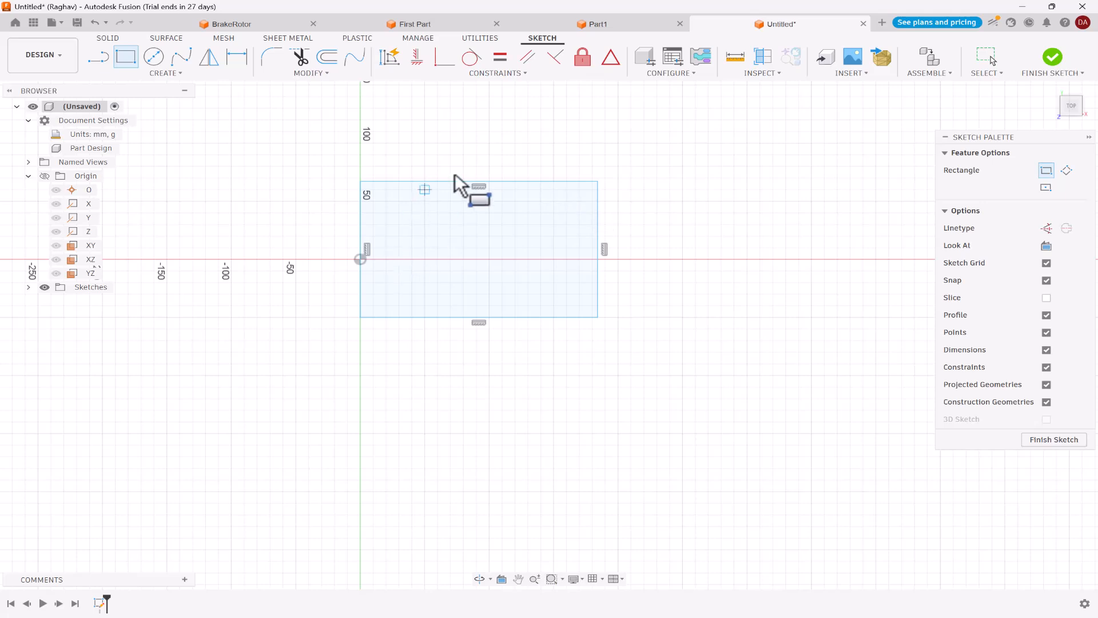
Draw a 2-tangent circle of 30 mm radius touching the rectangle's left and lower sides.
left_click(154, 56)
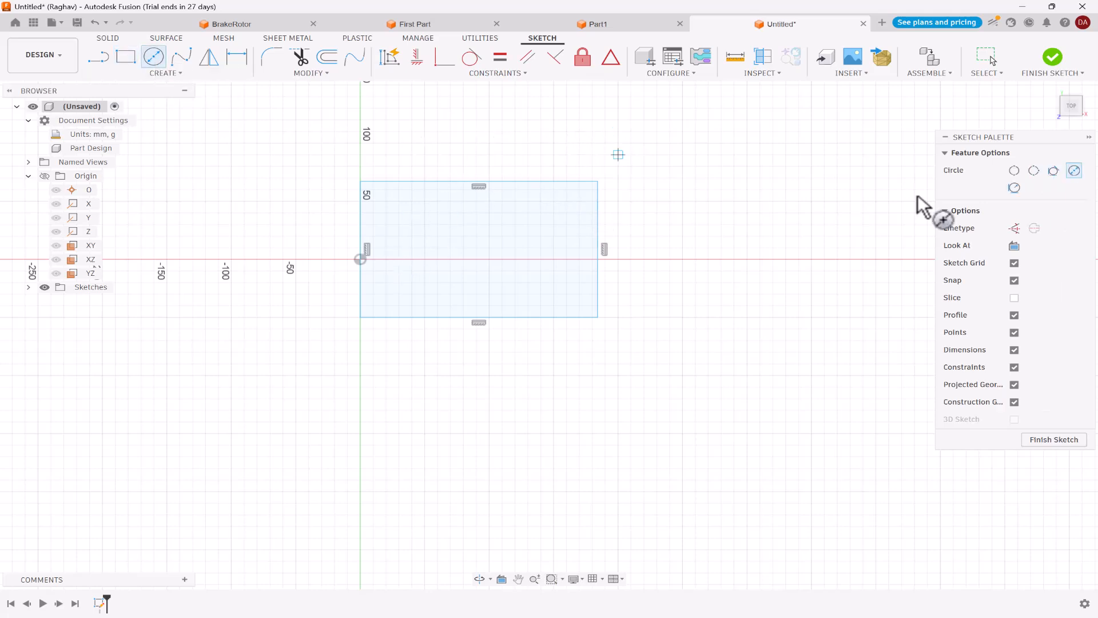
left_click(1015, 189)
left_click(361, 297)
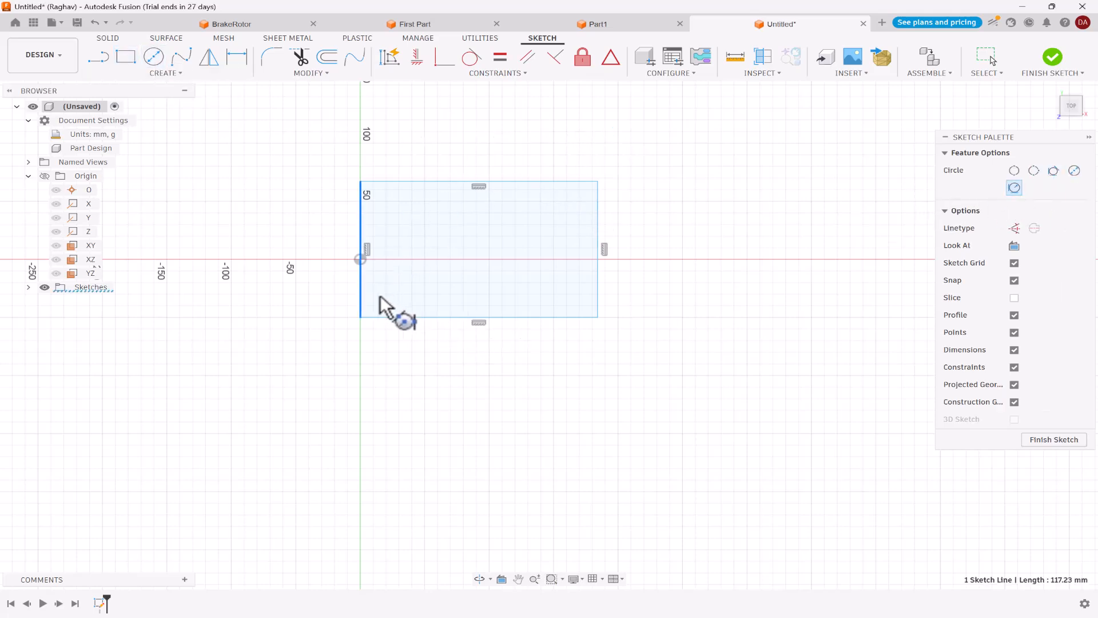
left_click(433, 316)
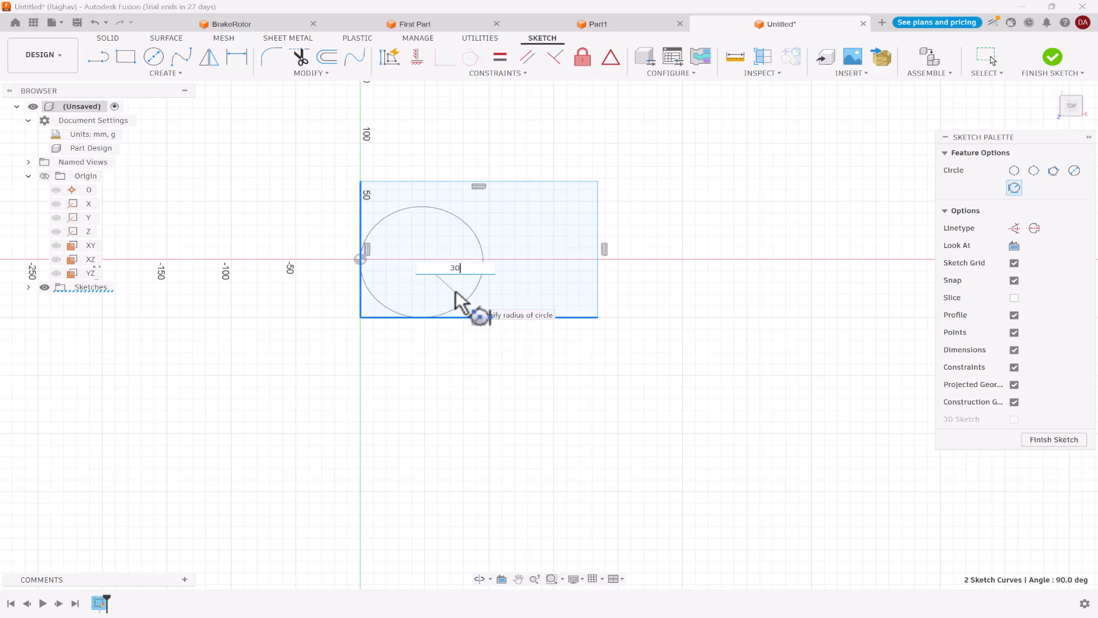
type("30")
key("Return")
left_click(379, 377)
scroll(380, 377, "up", 1)
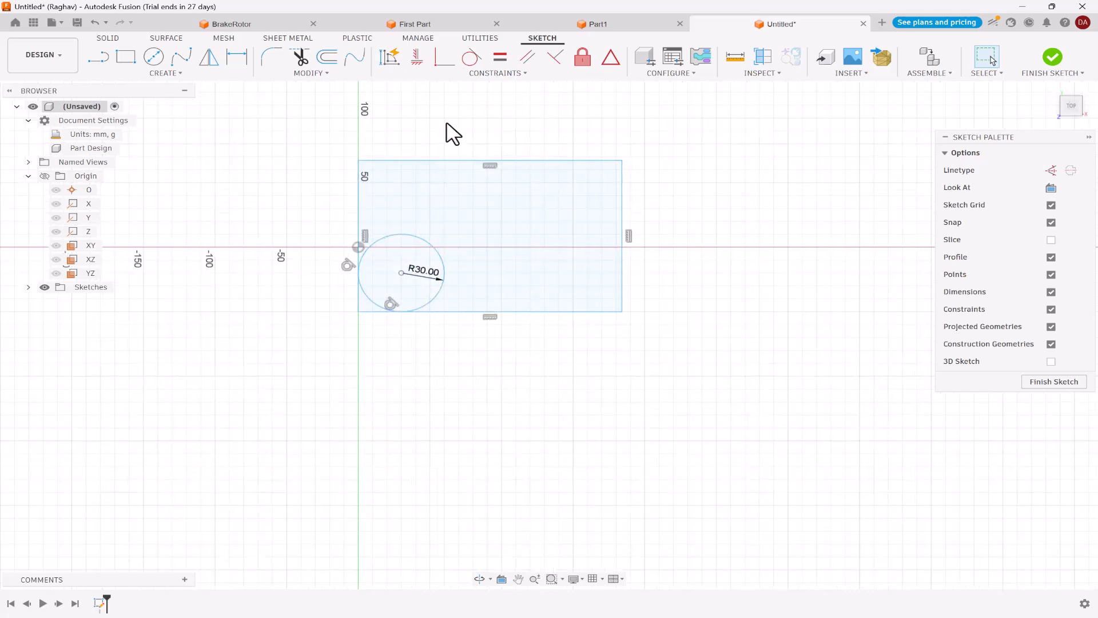
Trim the rectangle's lower-left corner segments and the circle's inner arc so that only the rounded corner remains.
key("t")
left_click(363, 316)
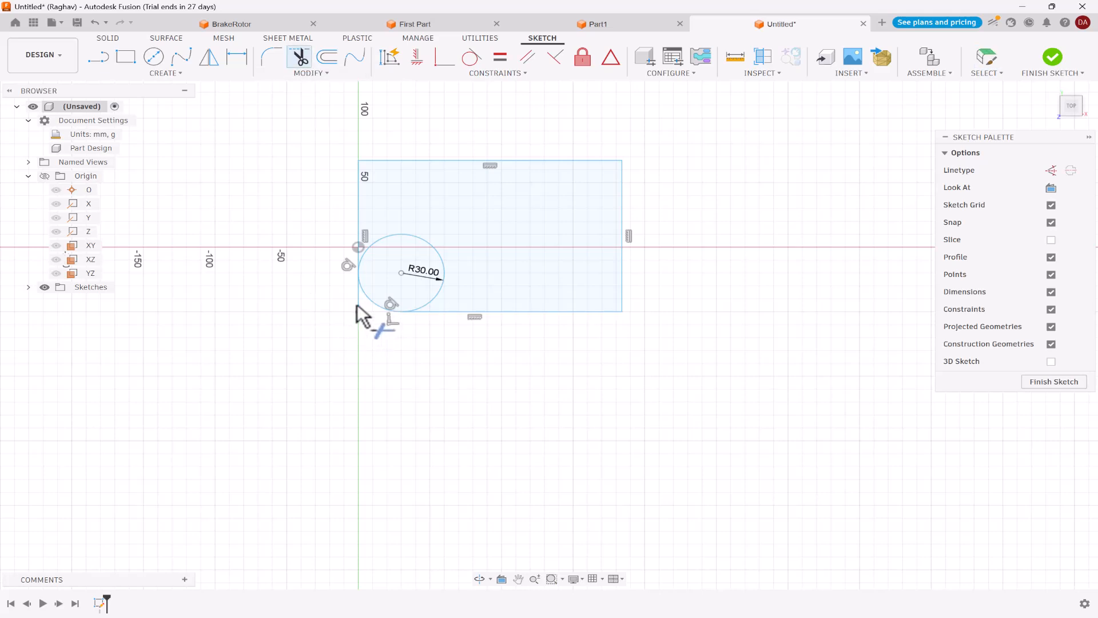
left_click(357, 304)
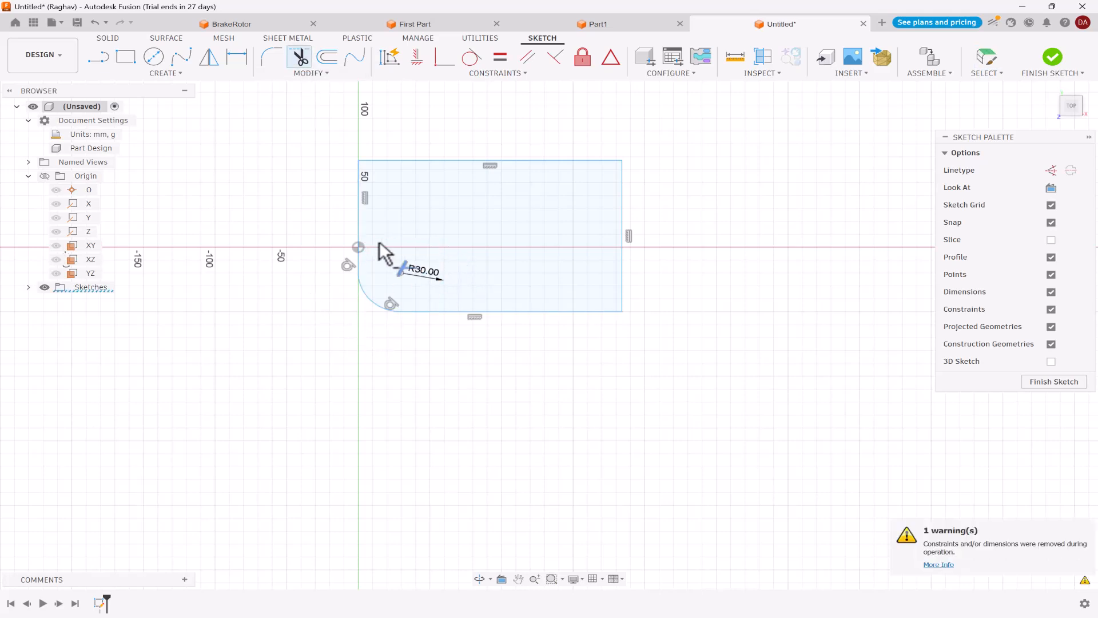
key("Escape")
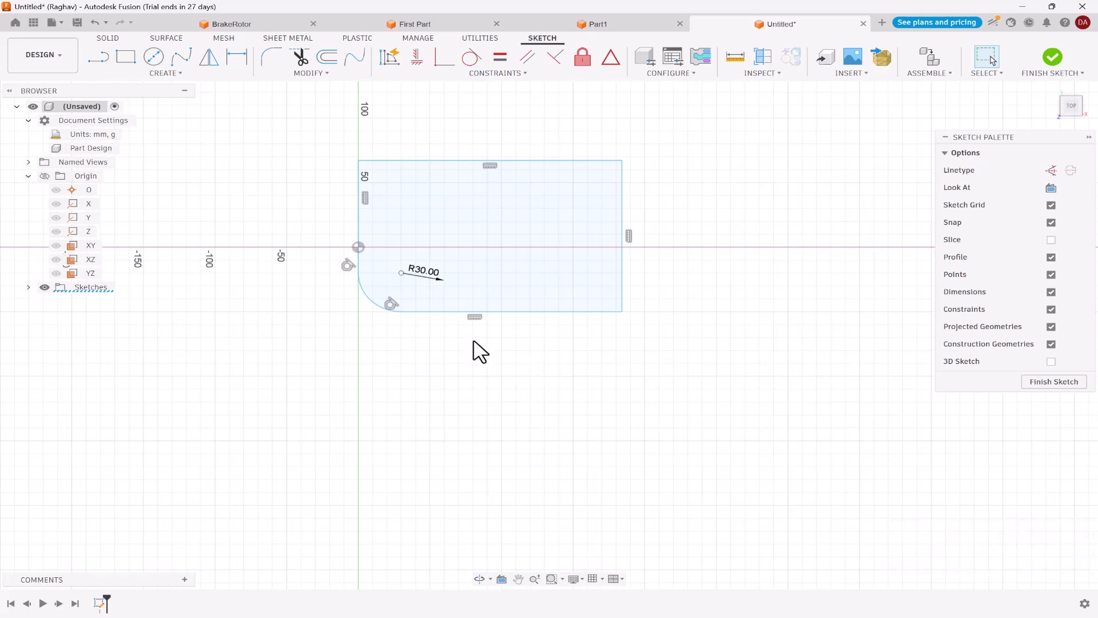
Delete the rectangle with the rounded corner and its radius dimension.
left_click_drag(286, 106, 703, 385)
key("Delete")
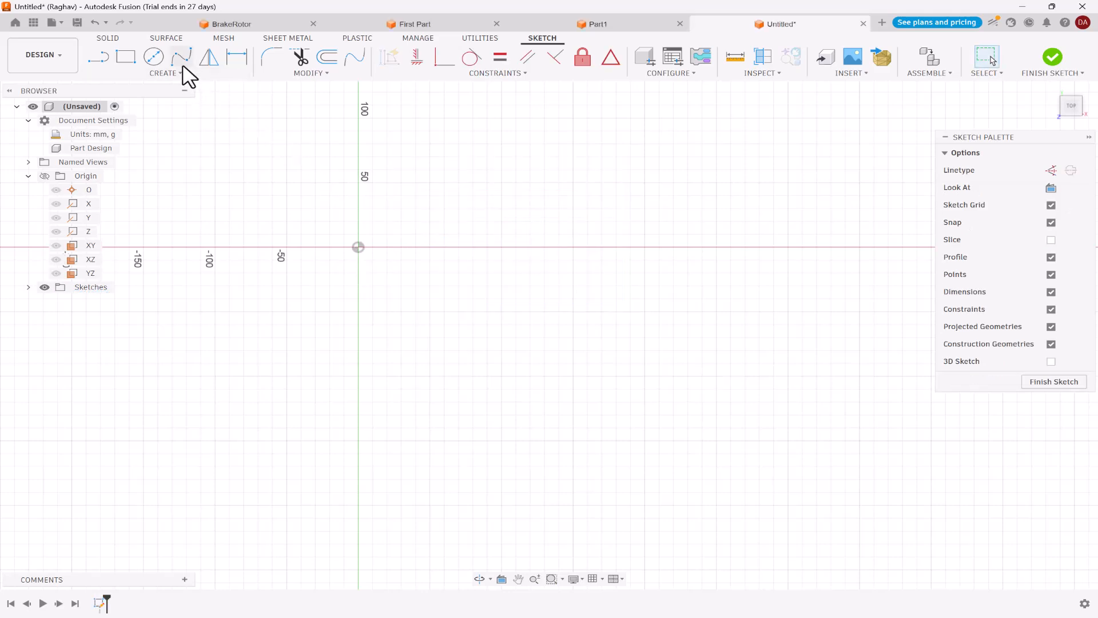
Draw a wavy seven-point fit point spline that starts at the origin, runs rightward above the horizontal axis and curves back down below it.
left_click(182, 61)
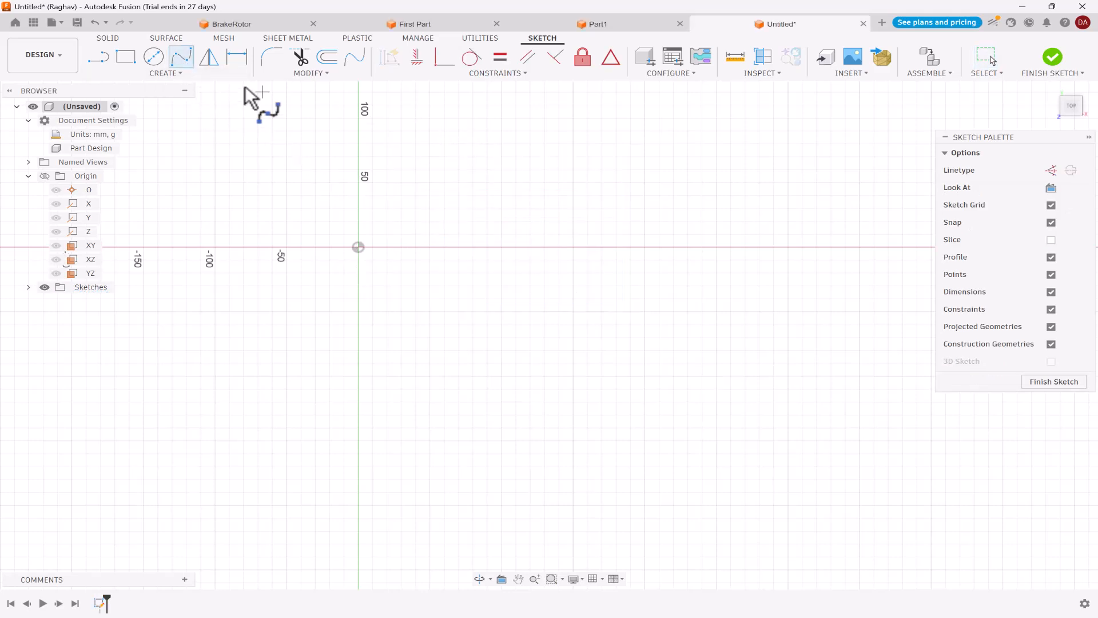
left_click(171, 73)
mouse_move(172, 178)
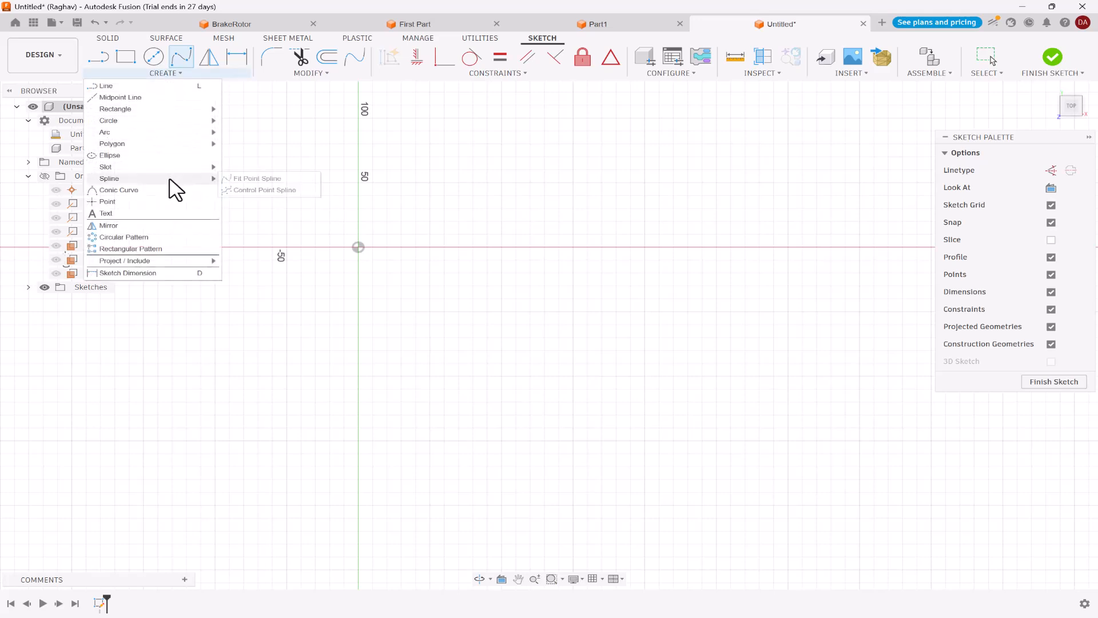
left_click(295, 179)
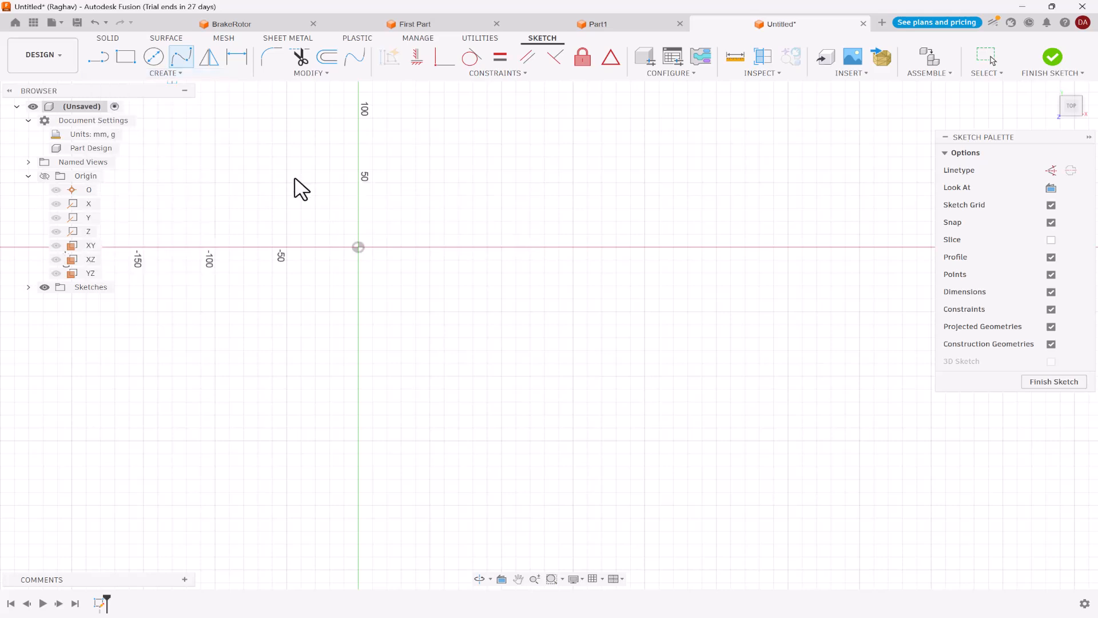
left_click(358, 246)
left_click(482, 172)
left_click(617, 215)
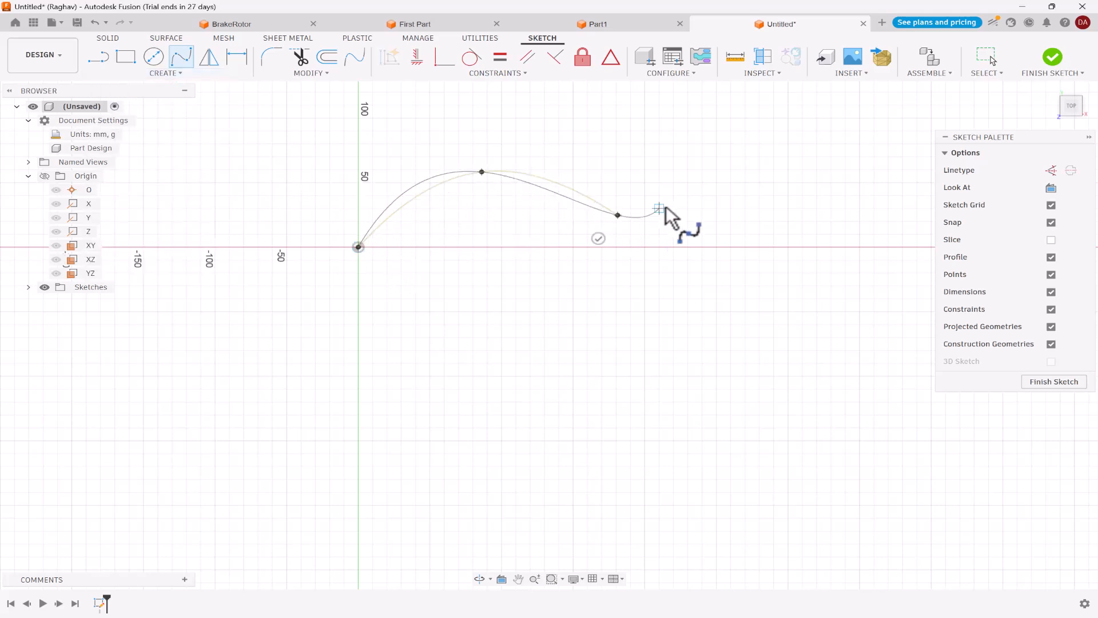
left_click(746, 183)
left_click(860, 234)
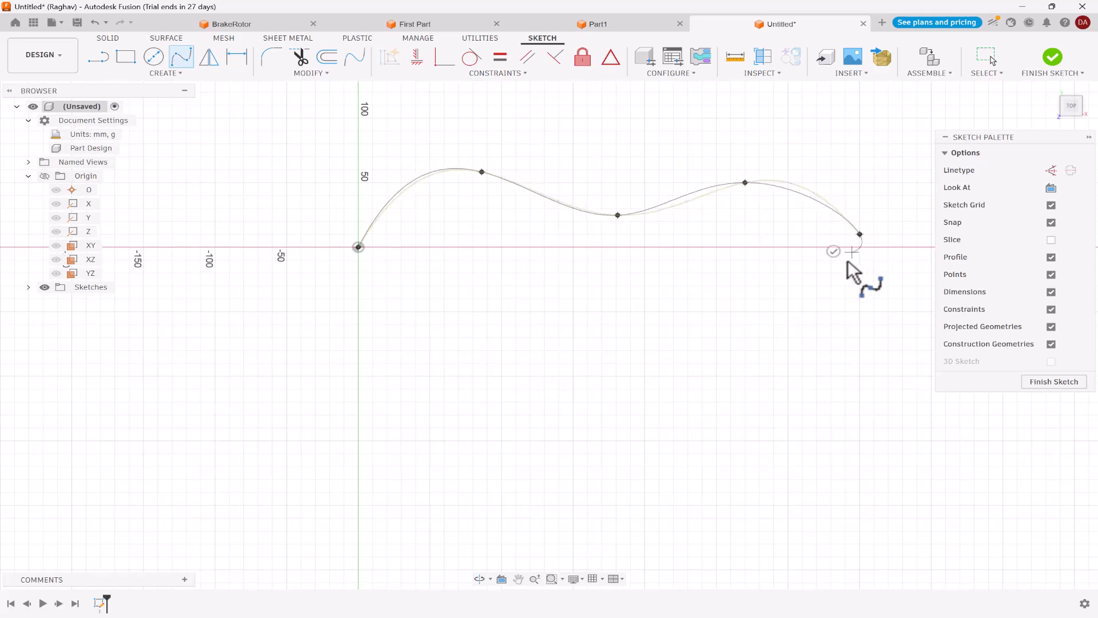
left_click(803, 324)
left_click(755, 396)
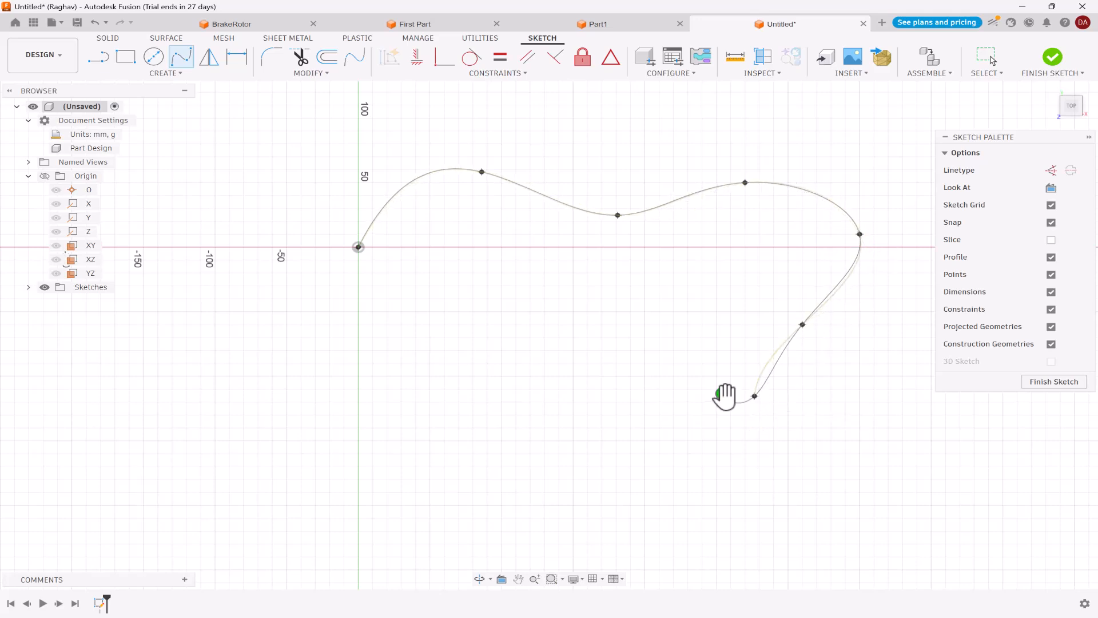
left_click(723, 394)
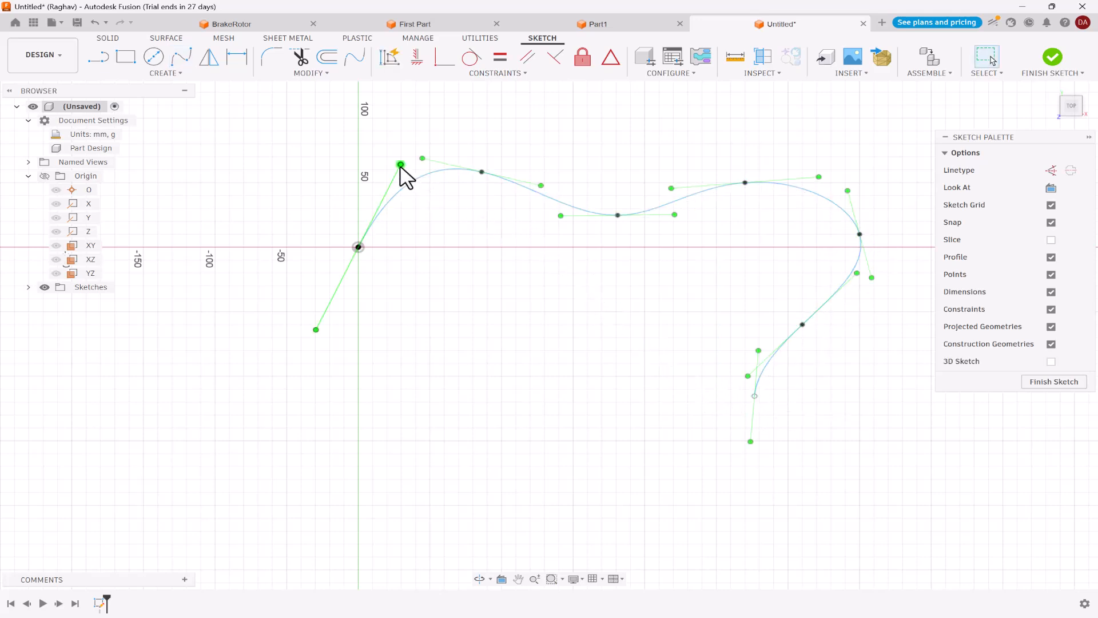
Reshape the spline by steepening the tangent handle at the origin and moving the second point slightly outward and the third point up to form a peak.
left_click_drag(401, 164, 389, 164)
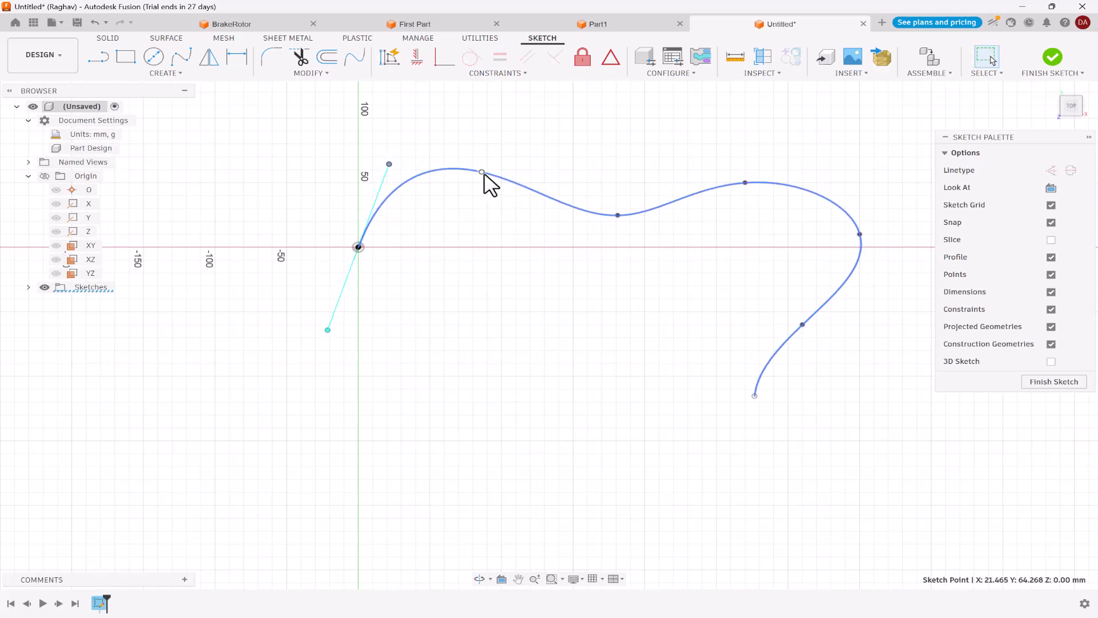
mouse_move(482, 172)
left_mouse_down()
mouse_move(493, 217)
mouse_move(501, 162)
left_mouse_up()
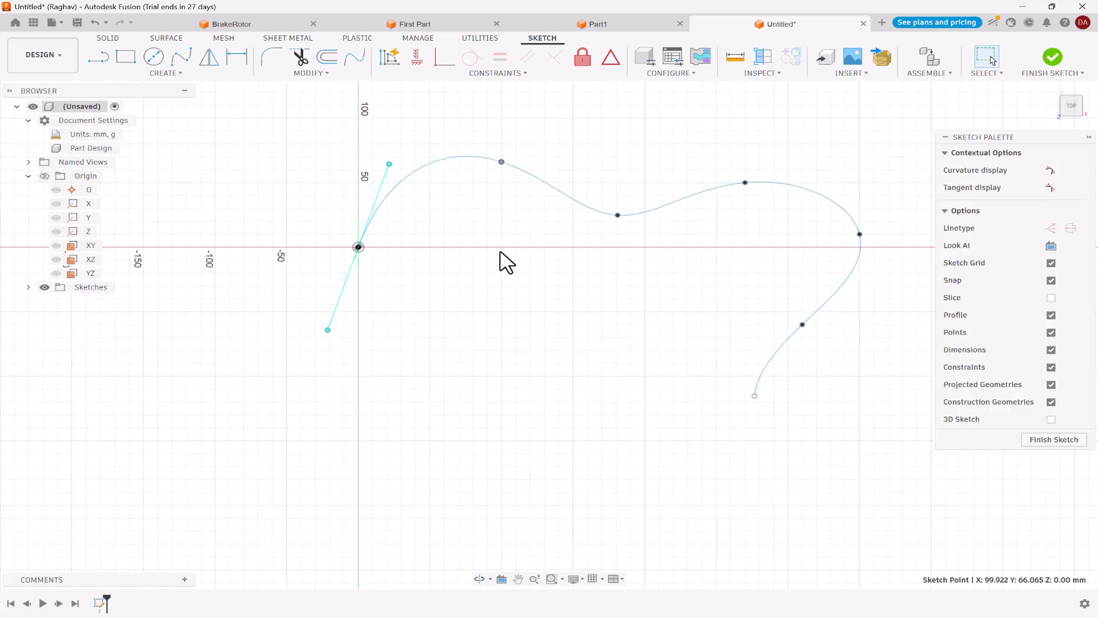
left_click_drag(618, 215, 630, 131)
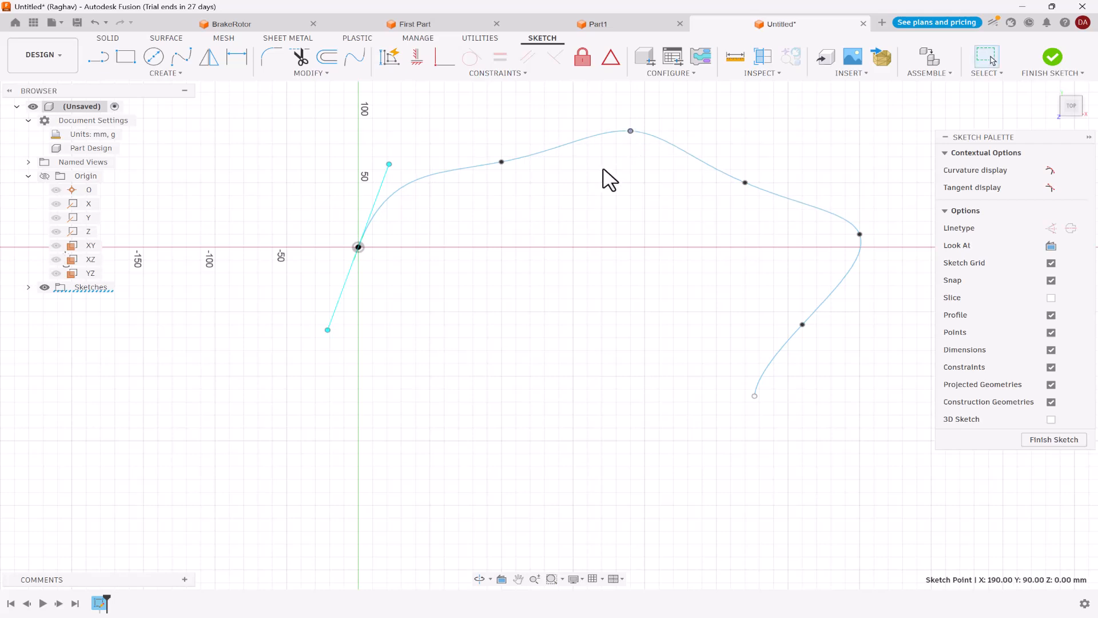
left_click(566, 179)
Draw a control point spline with eight zigzagging control points below the first spline, and finish the sketch.
scroll(326, 147, "down", 1)
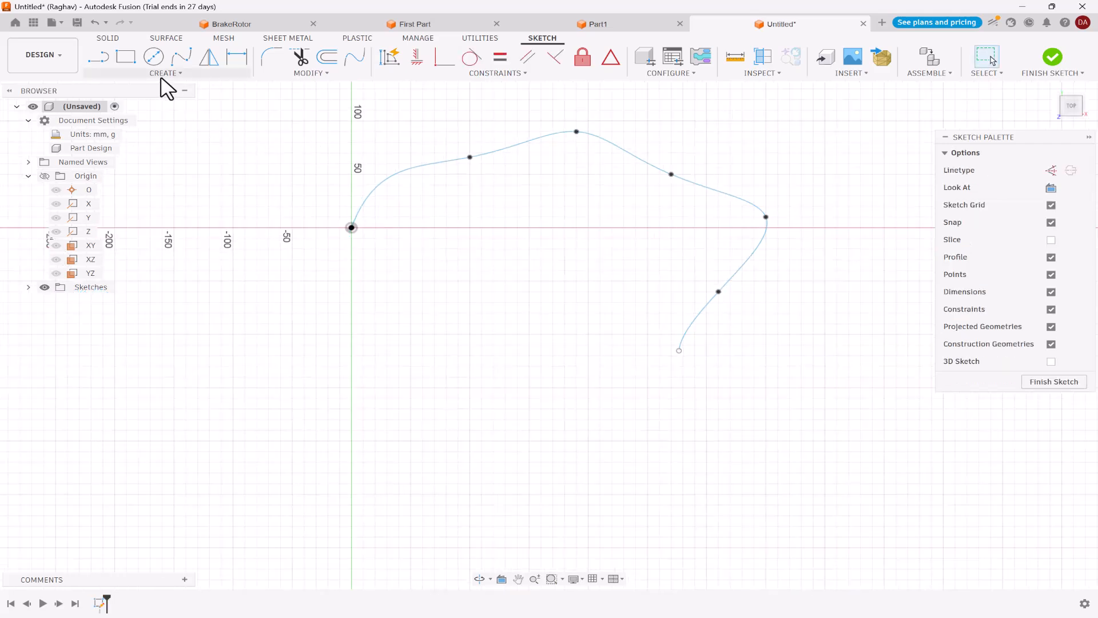
left_click(165, 73)
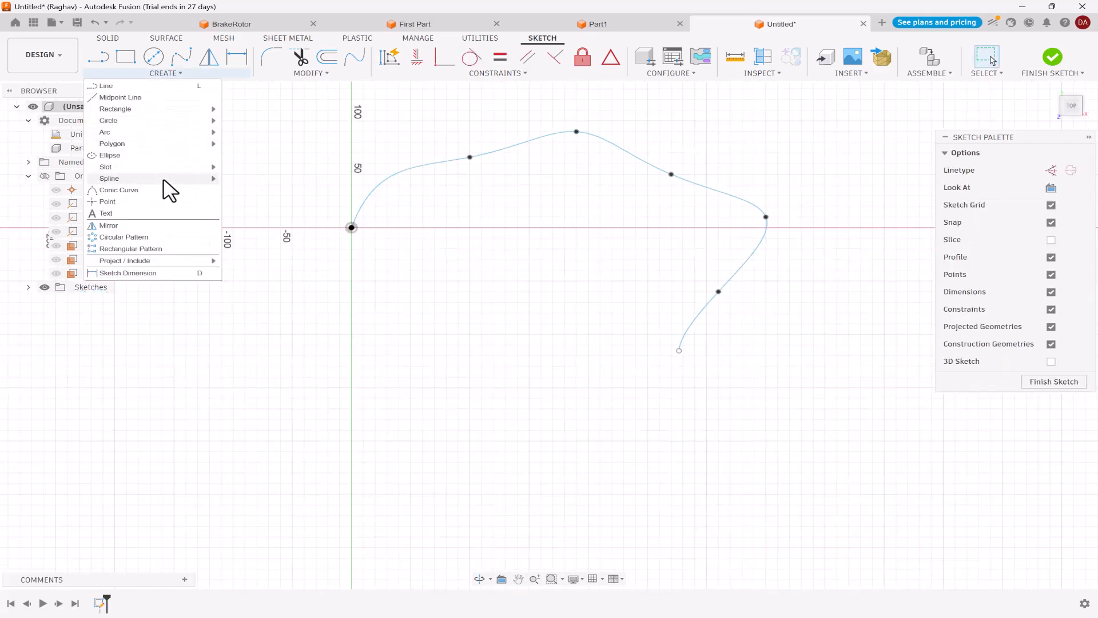
mouse_move(171, 178)
left_click(247, 190)
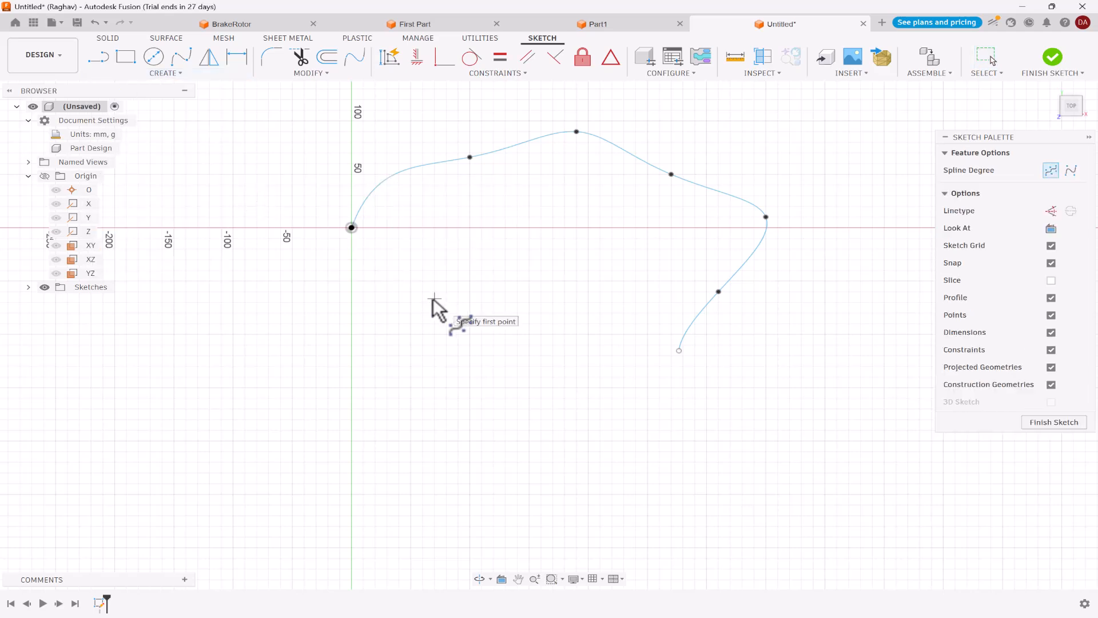
left_click(363, 355)
left_click(451, 299)
left_click(545, 392)
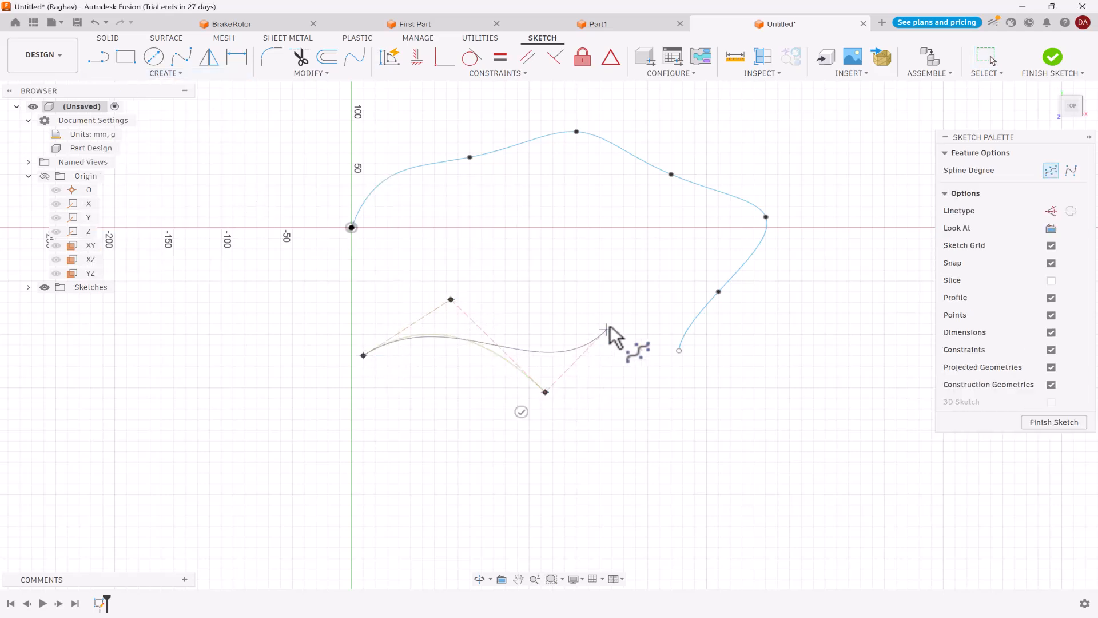
left_click(620, 322)
left_click(695, 430)
left_click(805, 348)
left_click(861, 462)
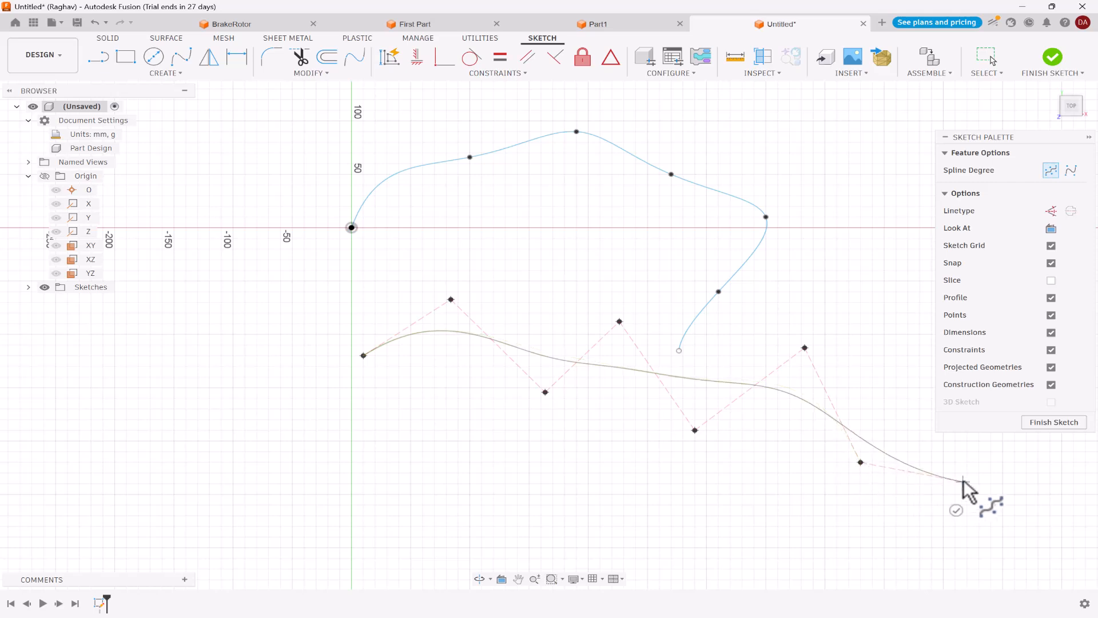
double_click(964, 482)
left_click(1054, 422)
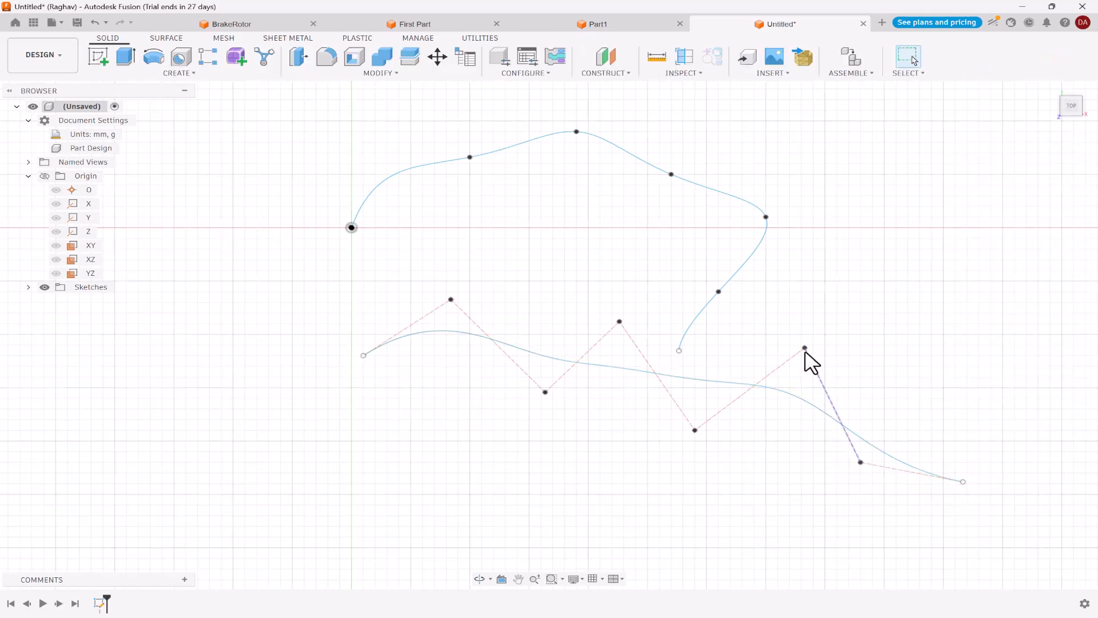
Reshape the control point spline by raising its fourth and sixth control points slightly and moving the second one below the curve.
left_click_drag(809, 347, 819, 324)
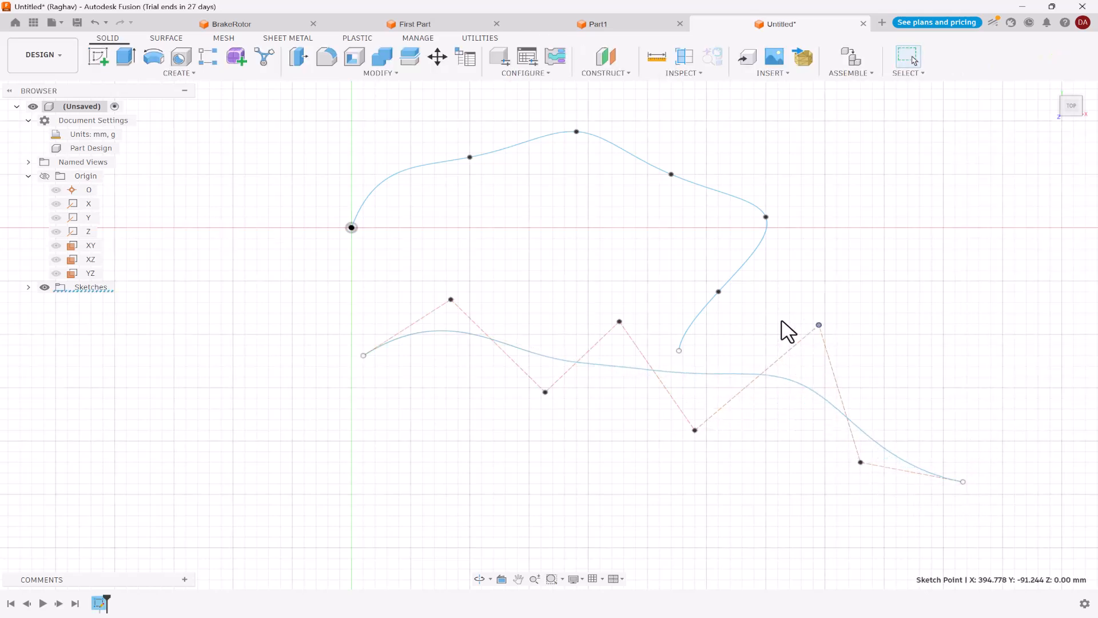
mouse_move(631, 331)
left_mouse_down()
mouse_move(592, 460)
mouse_move(635, 314)
left_mouse_up()
left_click_drag(450, 301, 432, 434)
Delete both splines together with their control geometry.
scroll(446, 310, "down", 2)
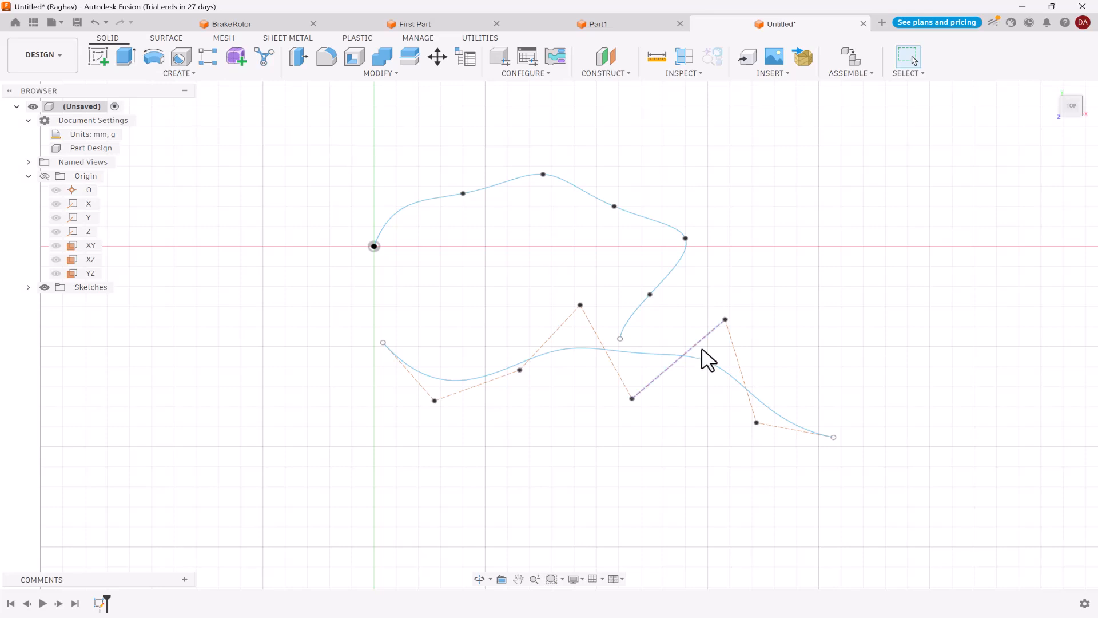
left_click_drag(302, 176, 932, 506)
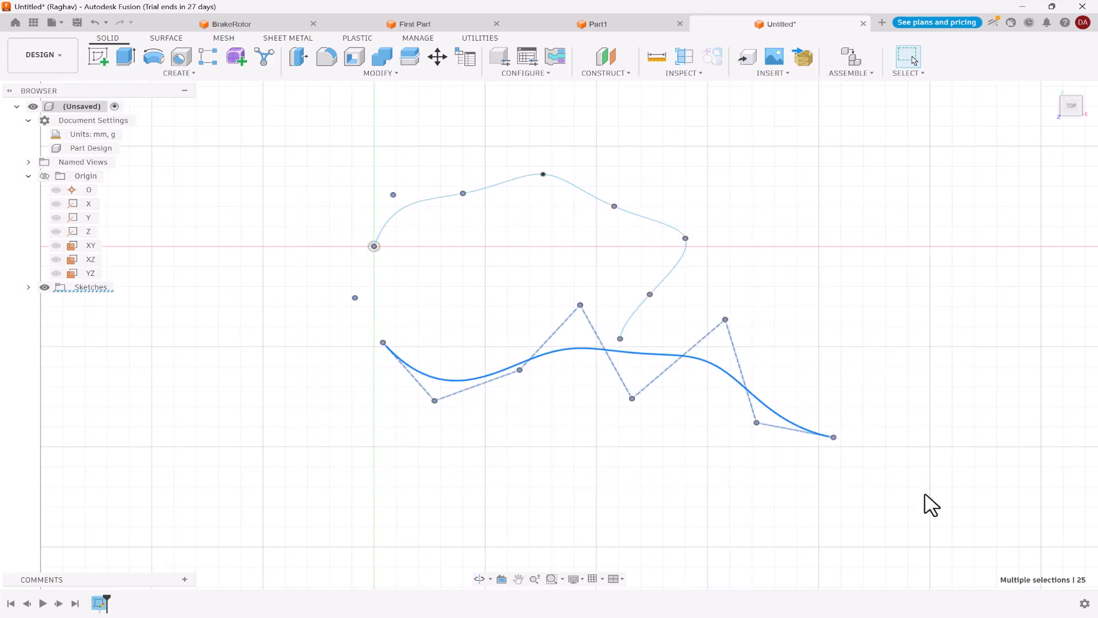
key("Delete")
left_click_drag(496, 143, 652, 255)
key("Delete")
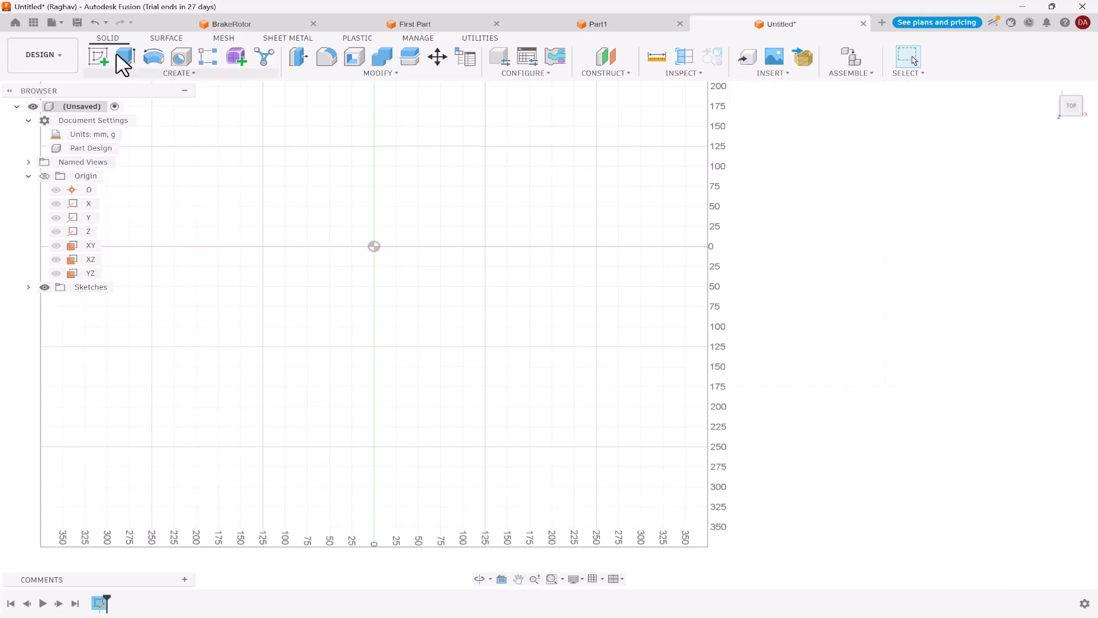
Start a new sketch on the XY plane and draw an ellipse centred on the origin with its long axis vertical.
left_click(98, 57)
left_click(396, 207)
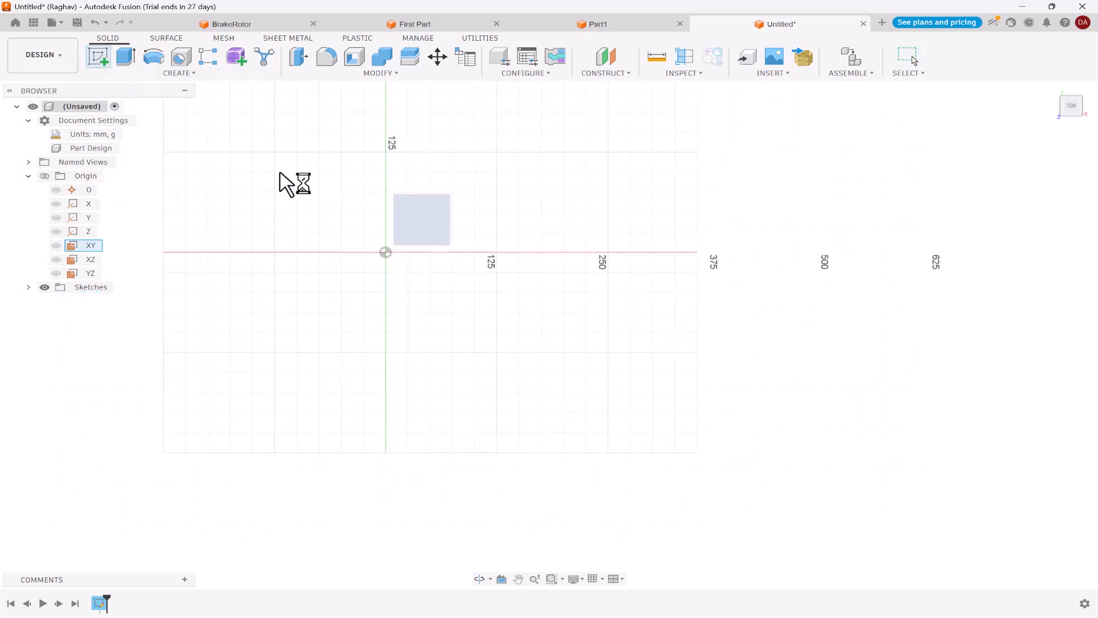
left_click(170, 73)
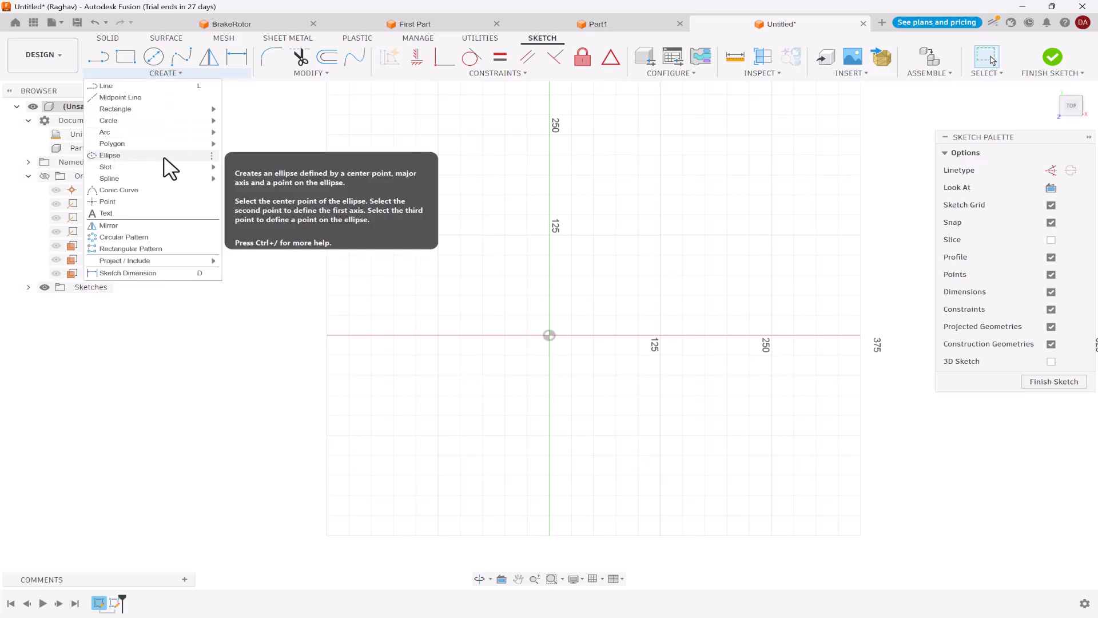
left_click(106, 156)
left_click(549, 334)
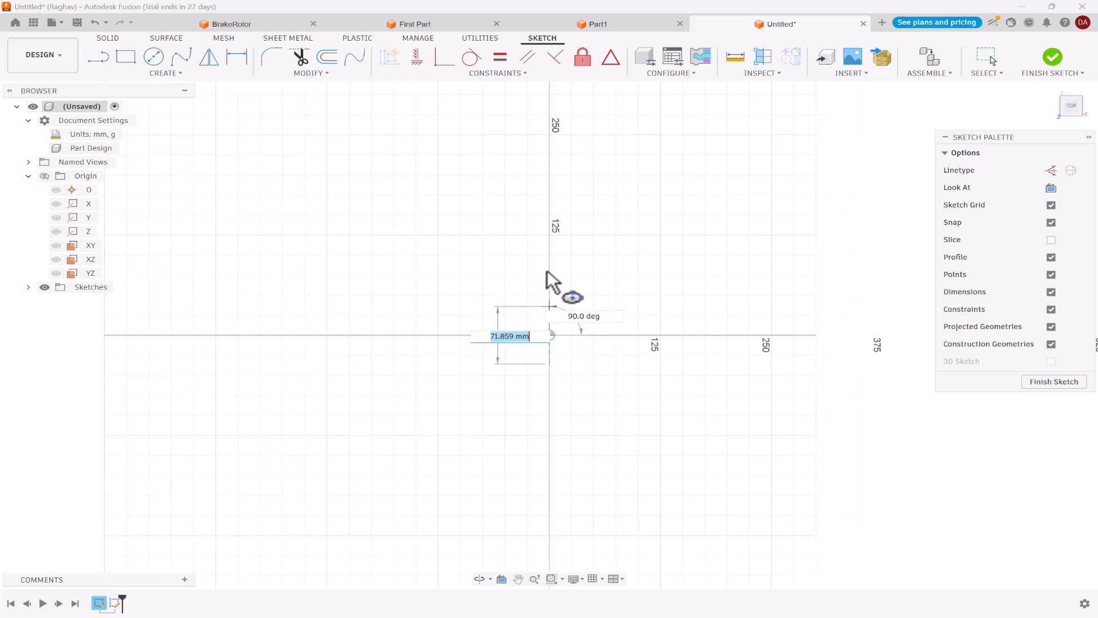
left_click(550, 222)
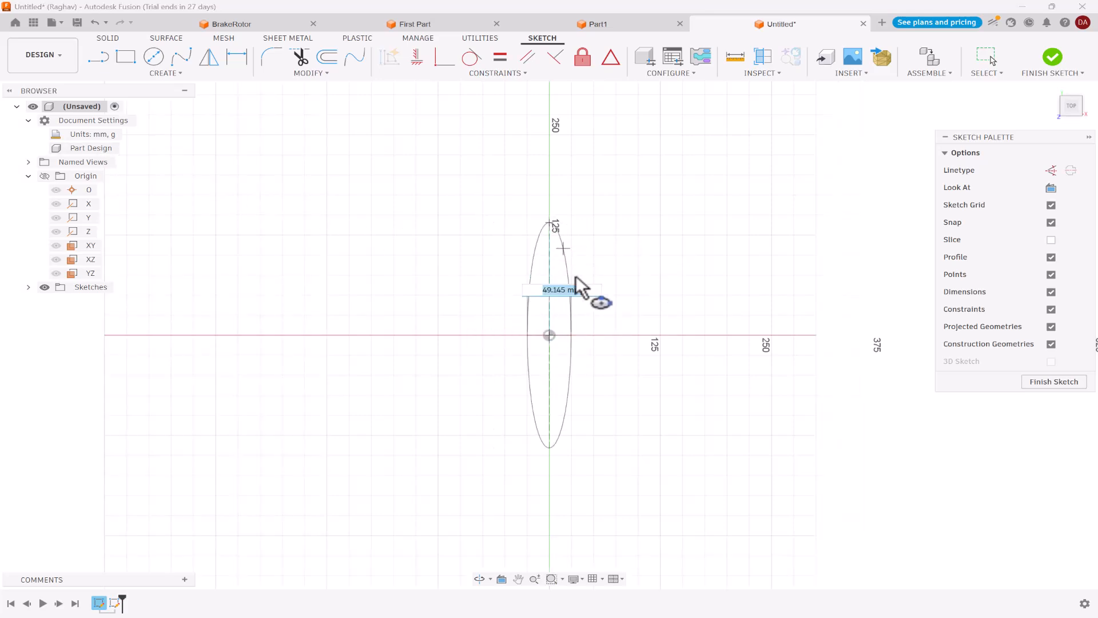
left_click(602, 336)
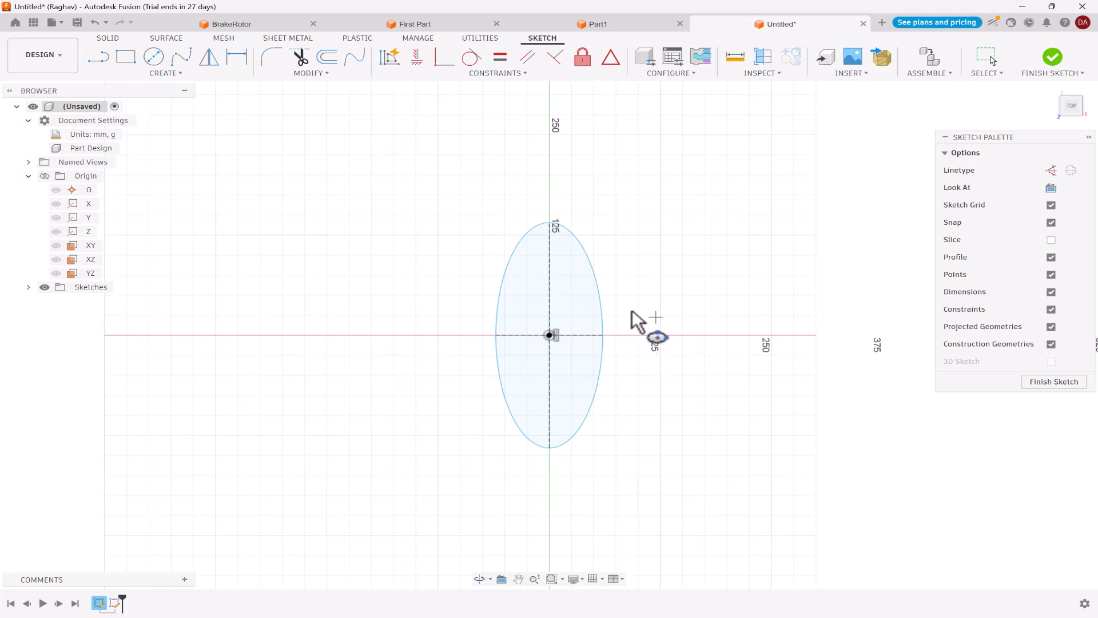
Draw a second ellipse centred on the origin with its major axis at 45 degrees to the horizontal.
scroll(473, 282, "down", 2)
scroll(616, 335, "up", 2)
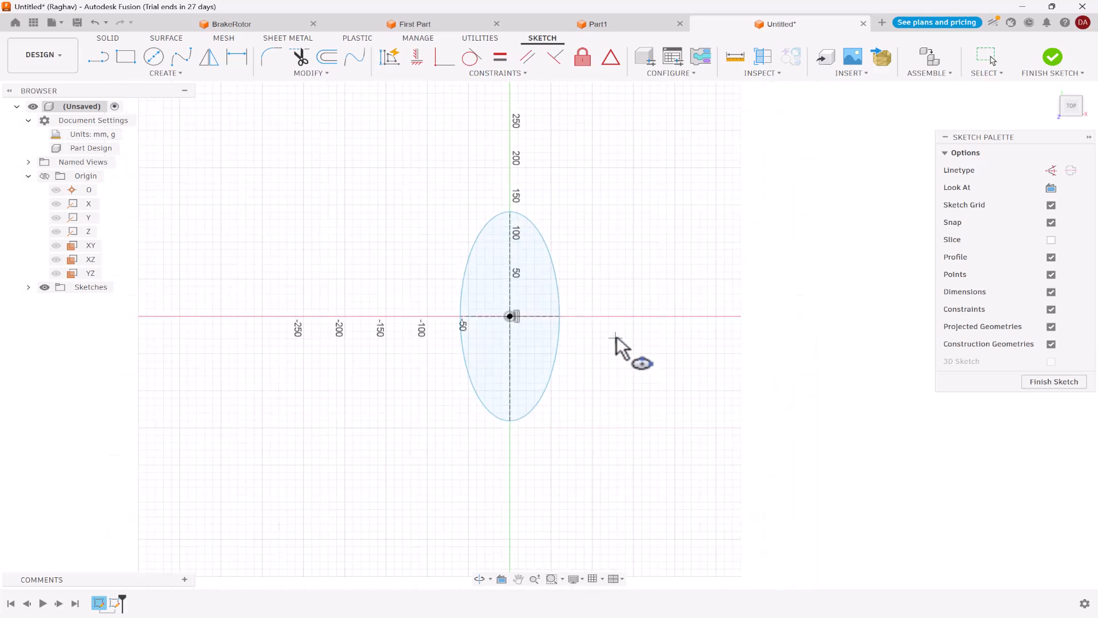
left_click(512, 317)
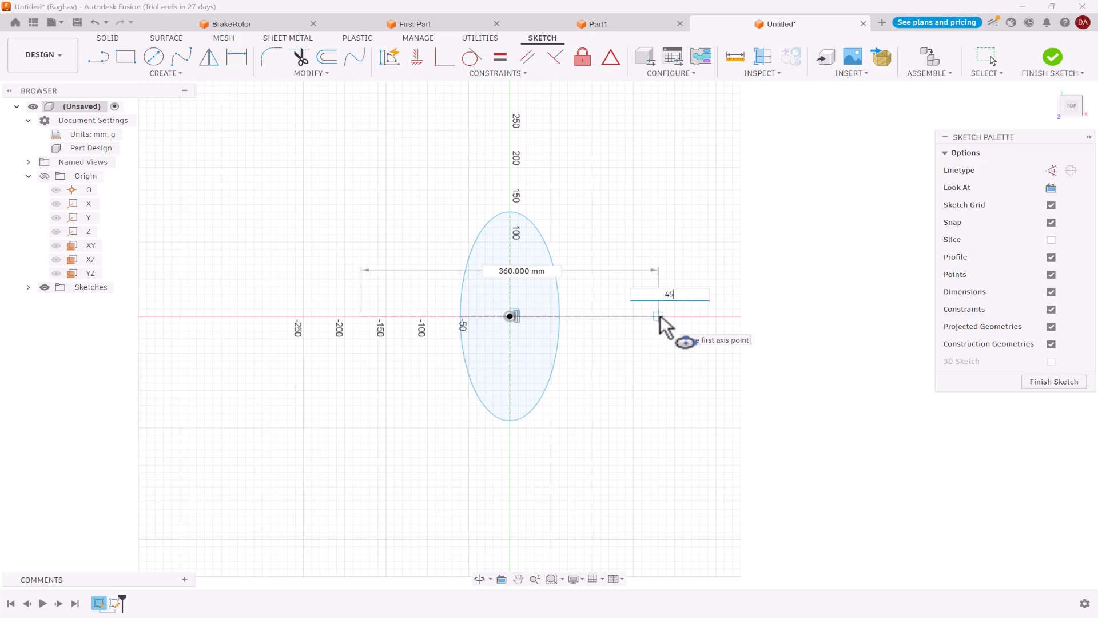
key("Tab")
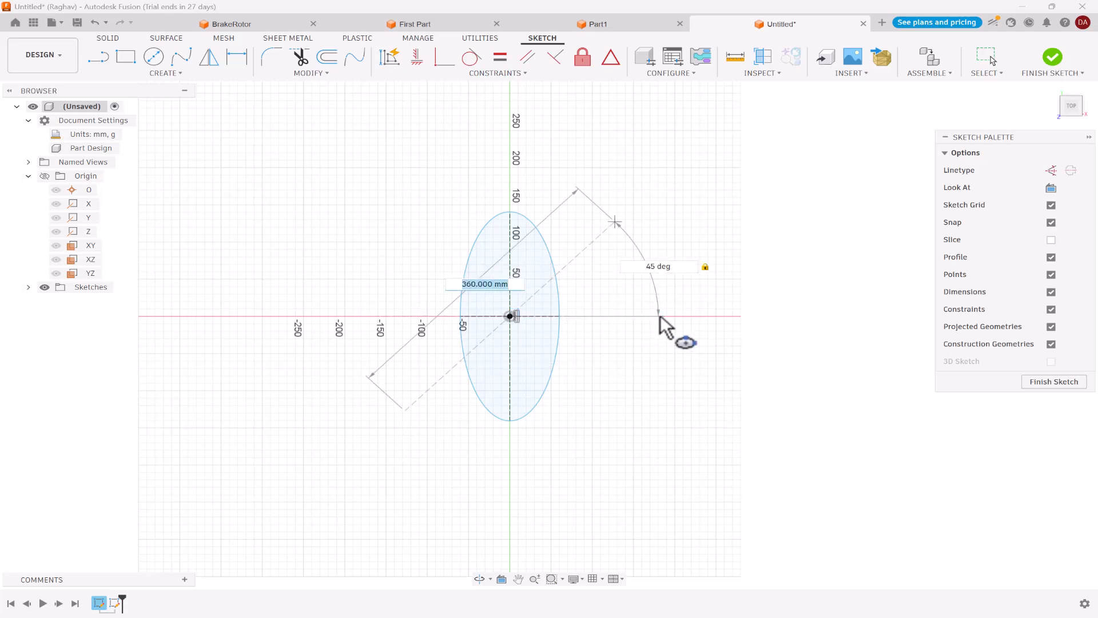
left_click(630, 252)
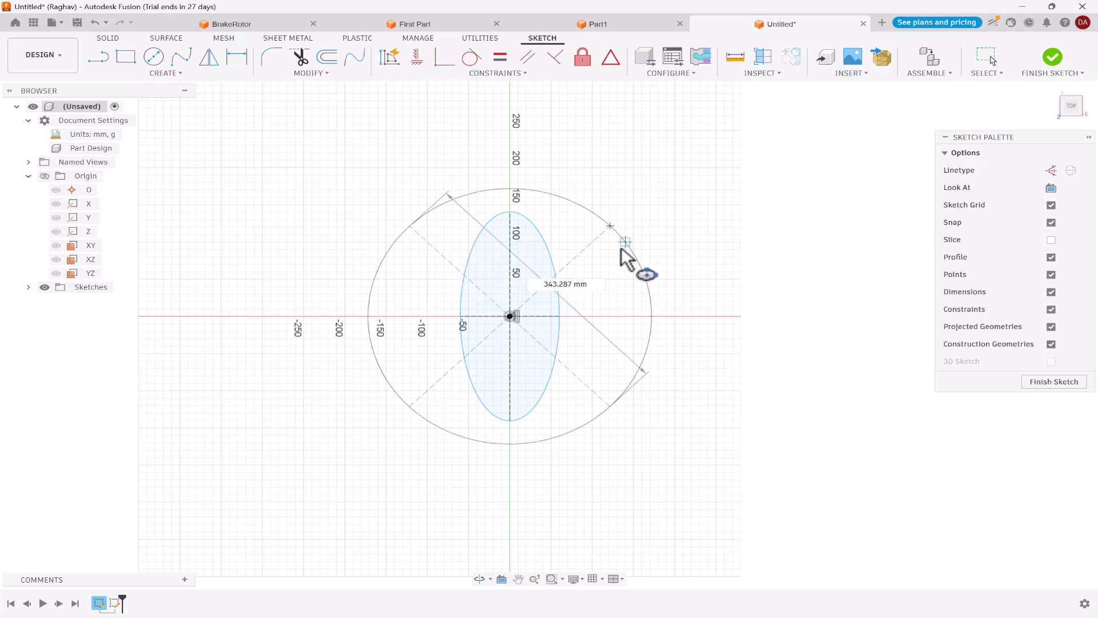
left_click(608, 285)
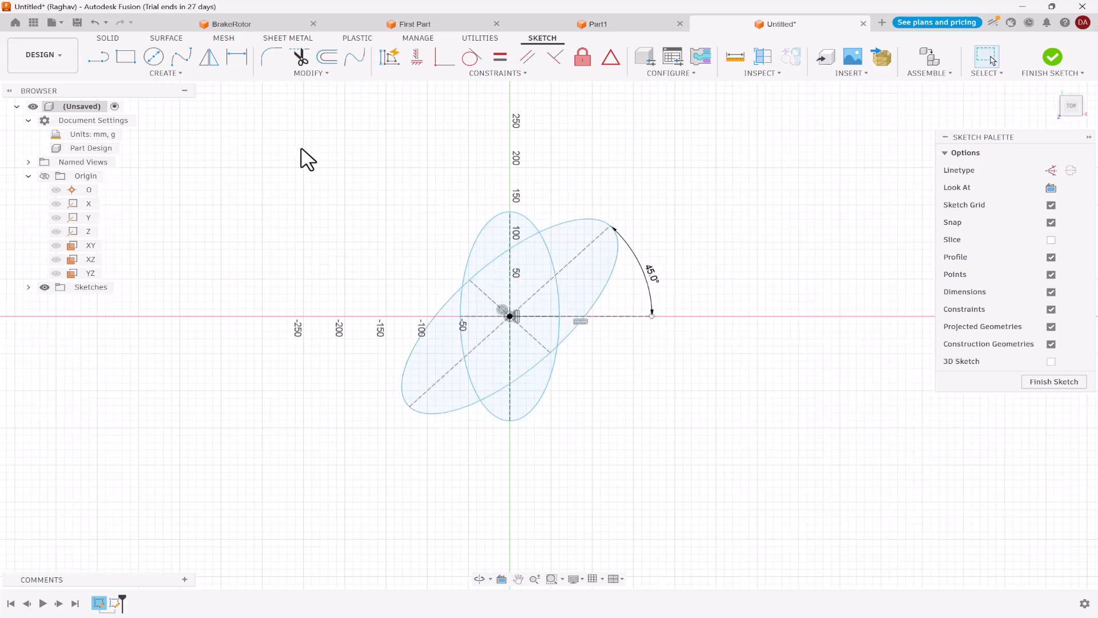
Delete both ellipses and the angle dimension from the sketch.
left_click_drag(311, 158, 652, 443)
key("Delete")
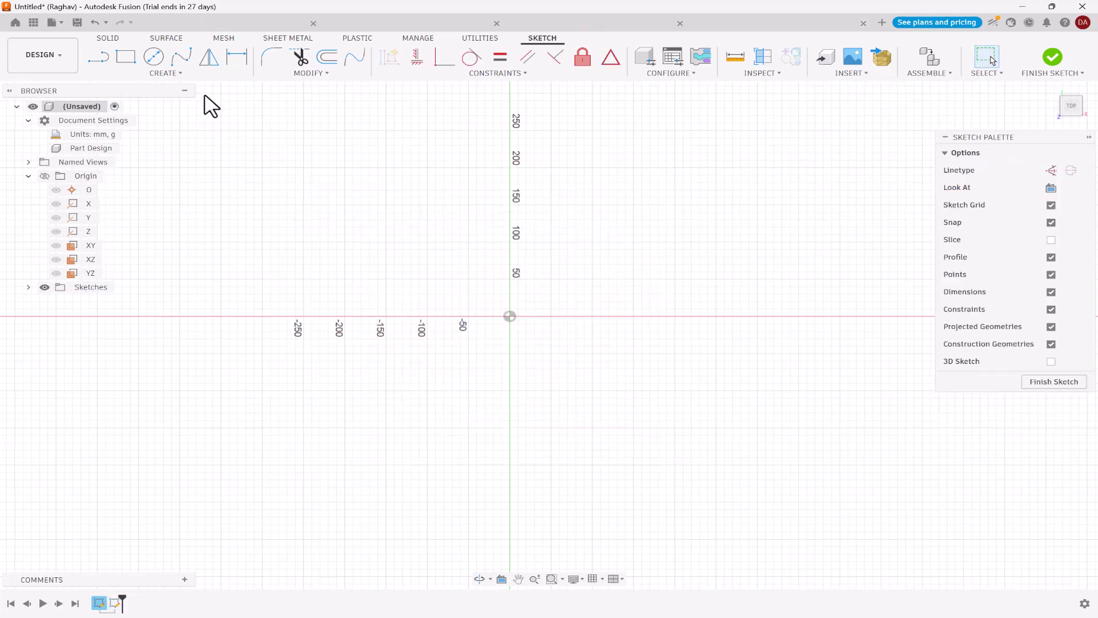
Draw a five-sided circumscribed polygon centred on the origin, with a 20 mm distance from the centre to each edge.
left_click(175, 74)
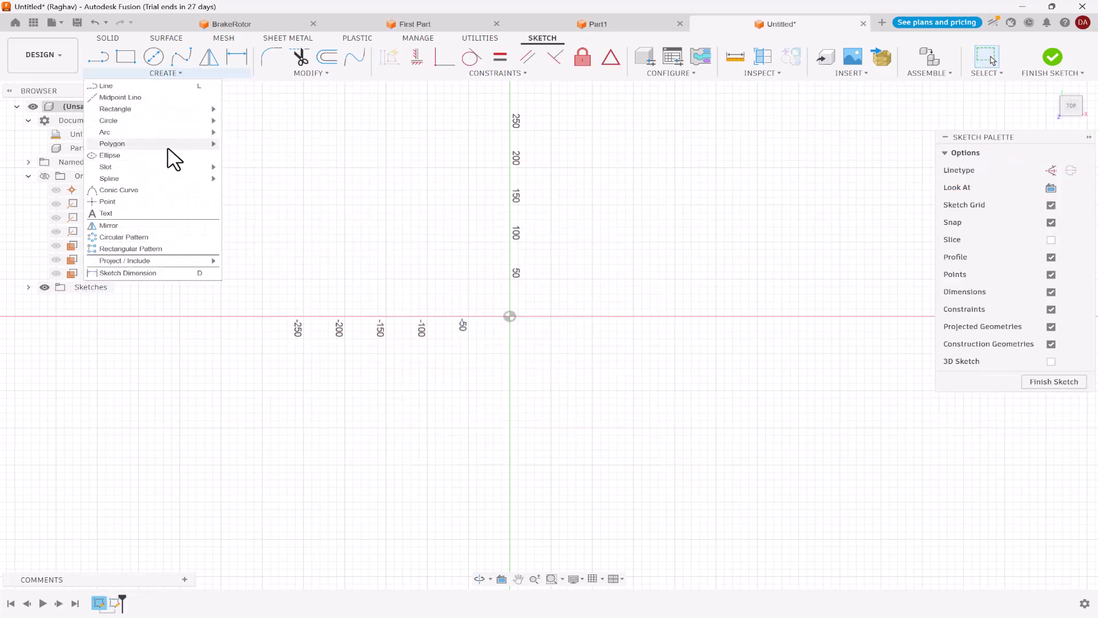
mouse_move(176, 156)
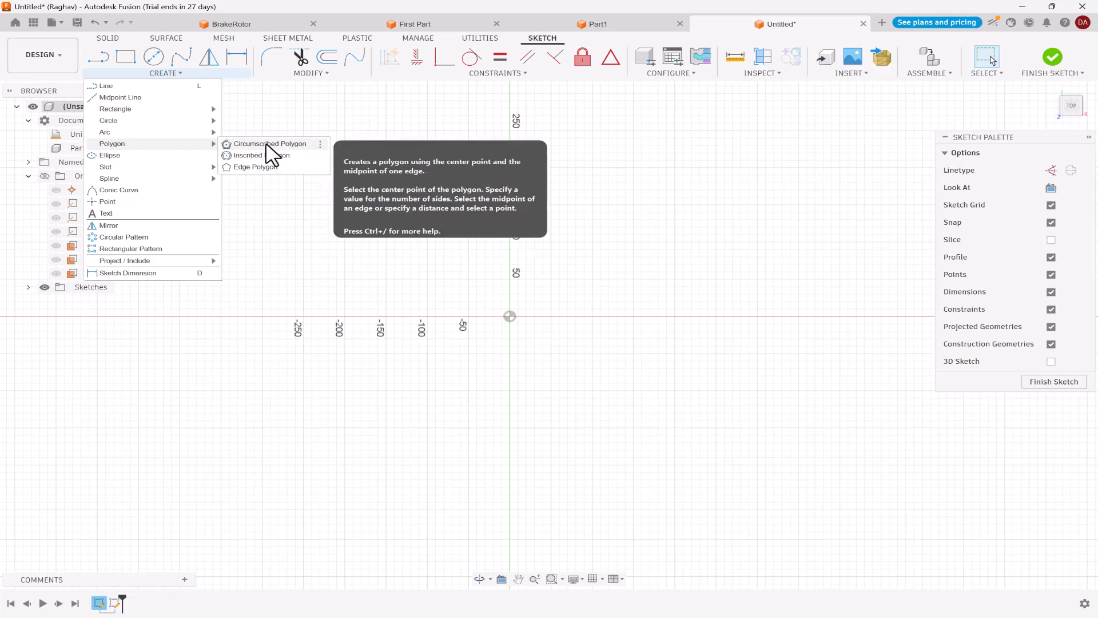
left_click(266, 145)
left_click(510, 316)
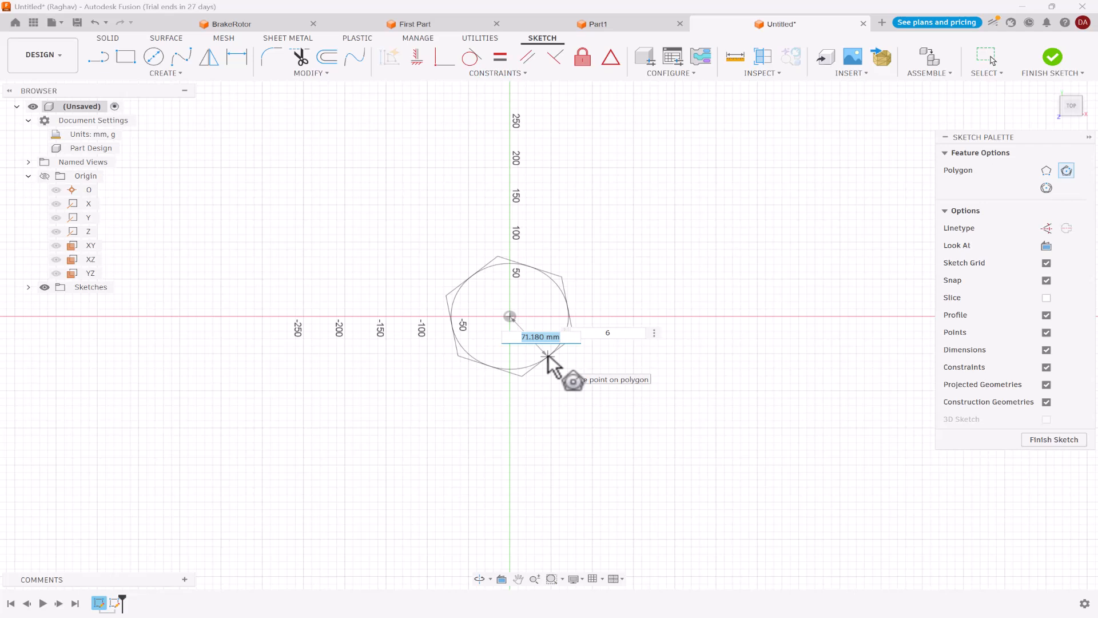
key("Tab")
key("Tab")
key("Tab")
key("Tab")
type("20")
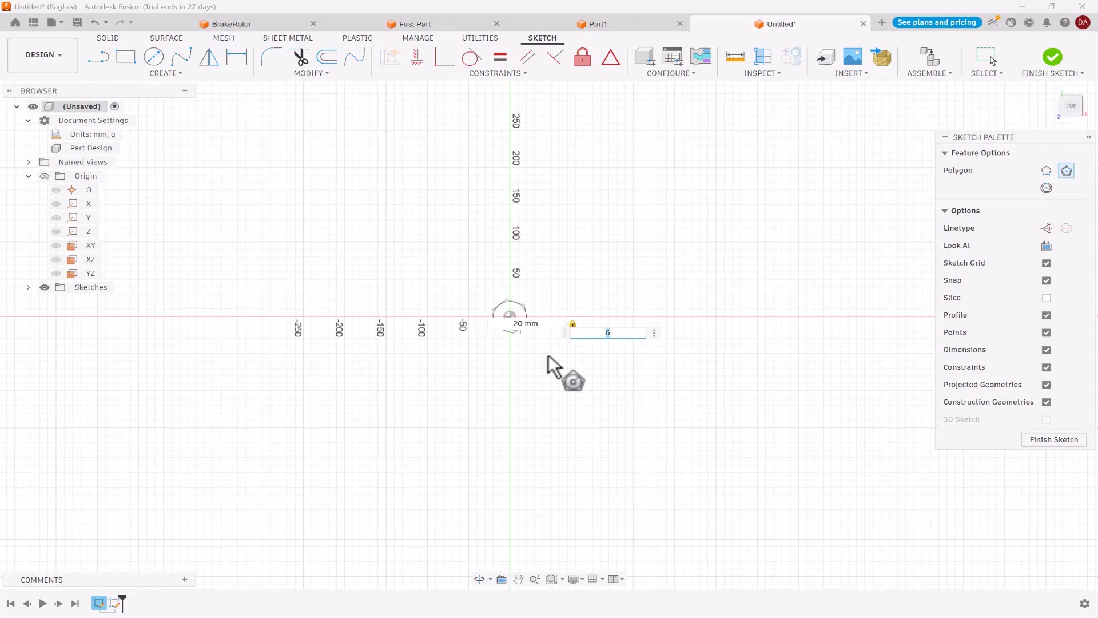
key("Tab")
key("Return")
scroll(517, 317, "up", 5)
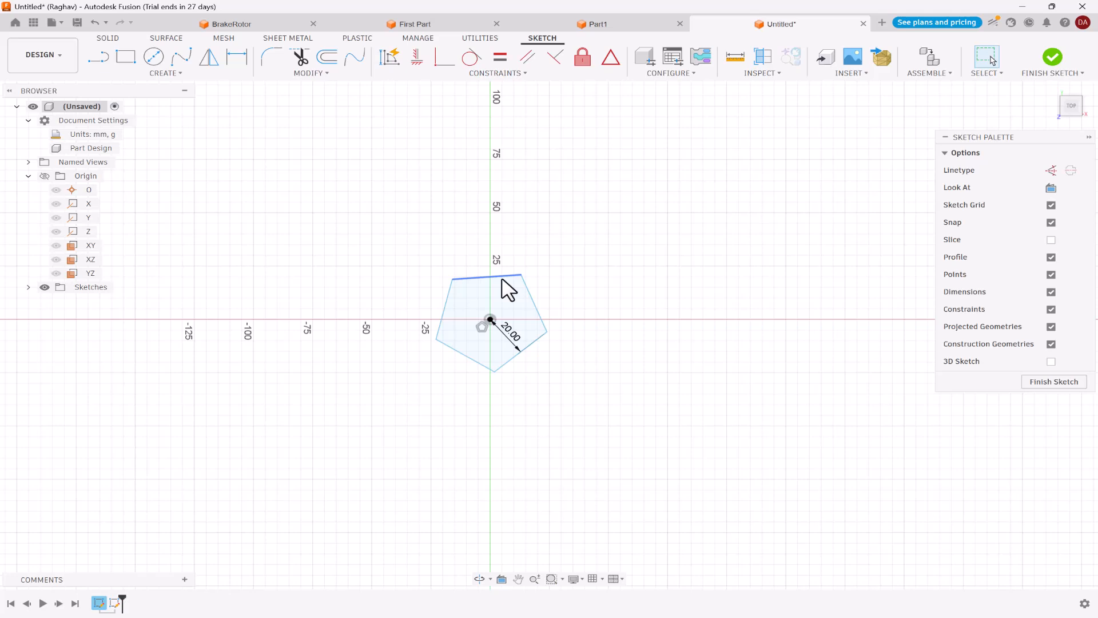
Constrain the pentagon's upper edge to be horizontal.
left_click(502, 280)
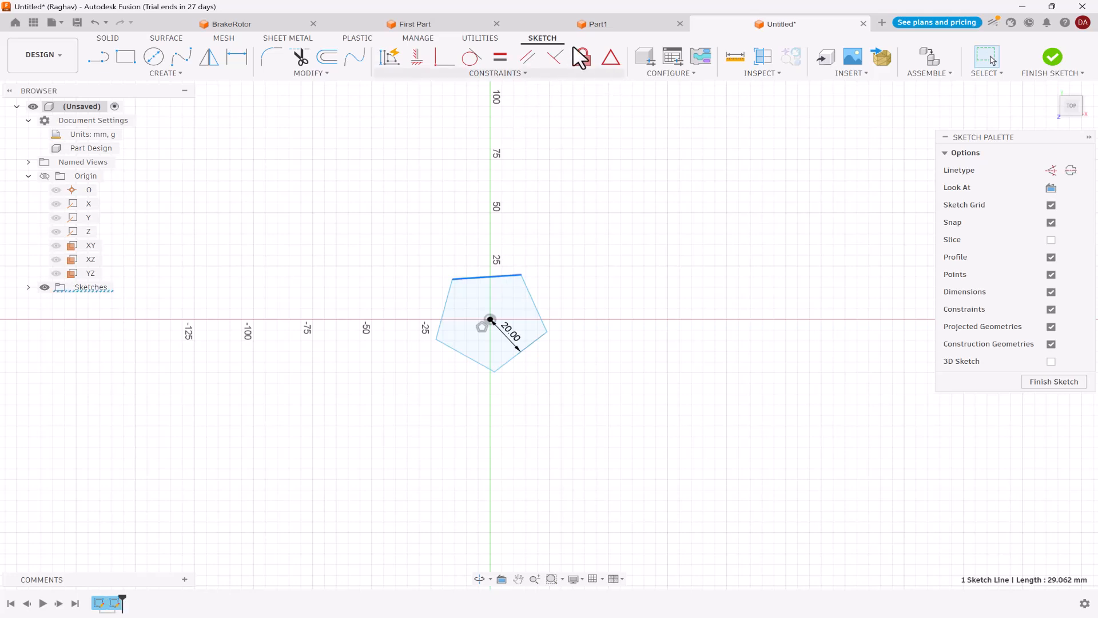
left_click(418, 59)
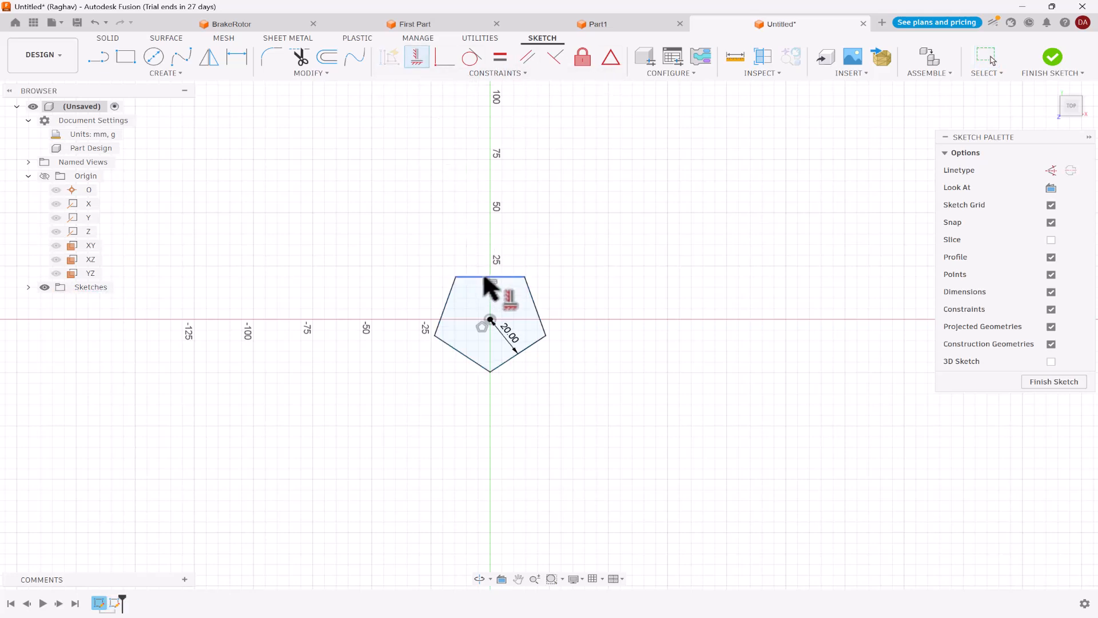
key("Escape")
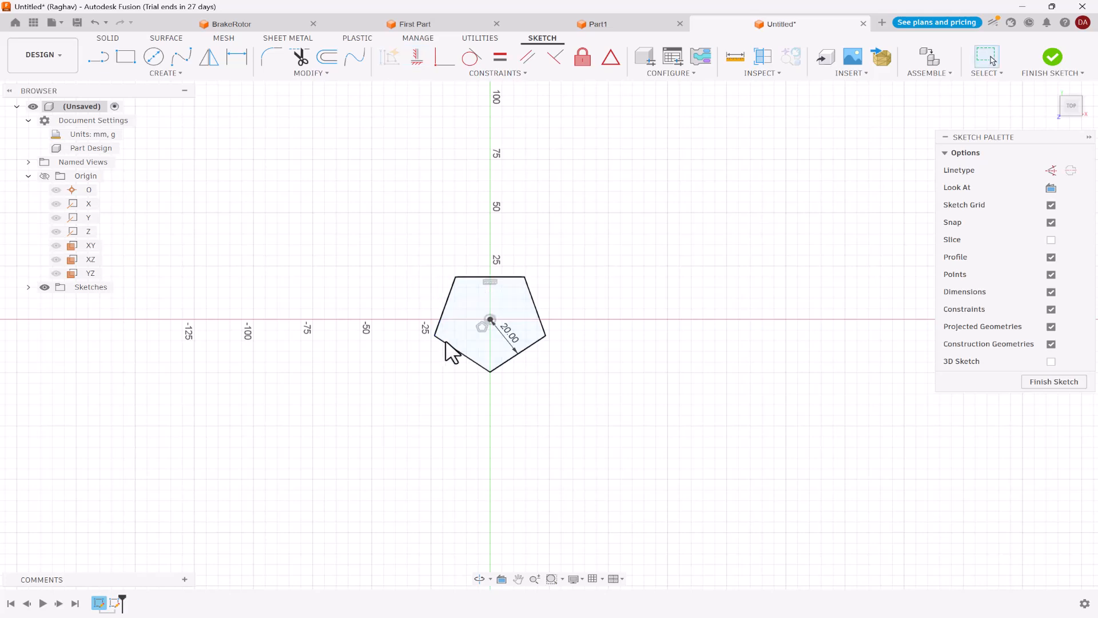
Draw a six-sided inscribed polygon with a 25 mm radius, centred on the horizontal axis to the right of the pentagon.
left_click(164, 73)
mouse_move(144, 121)
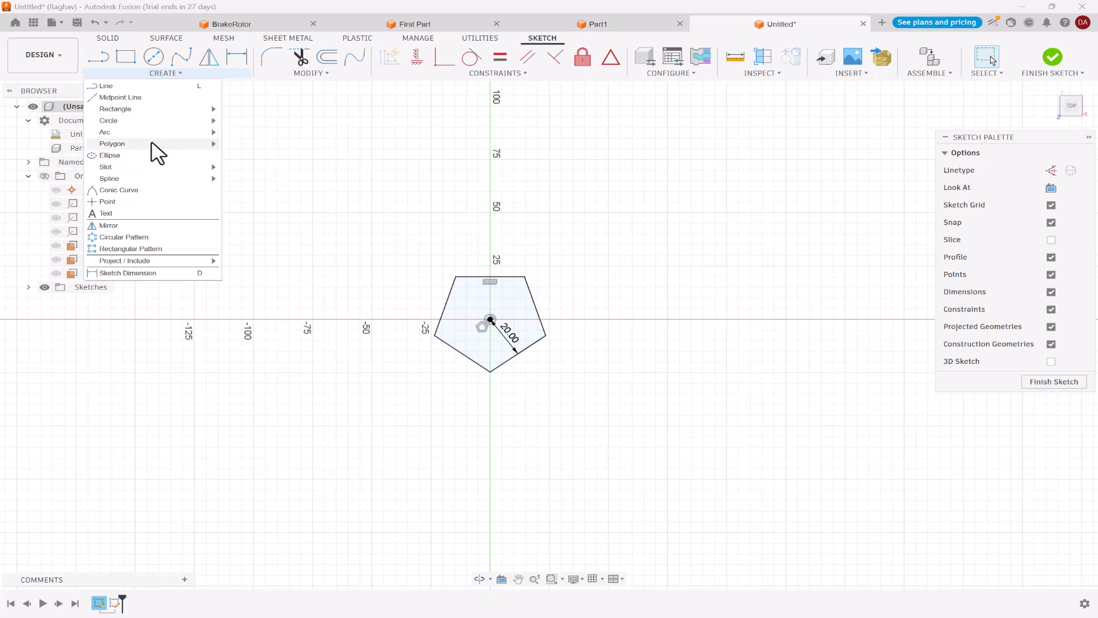
mouse_move(150, 145)
left_click(256, 157)
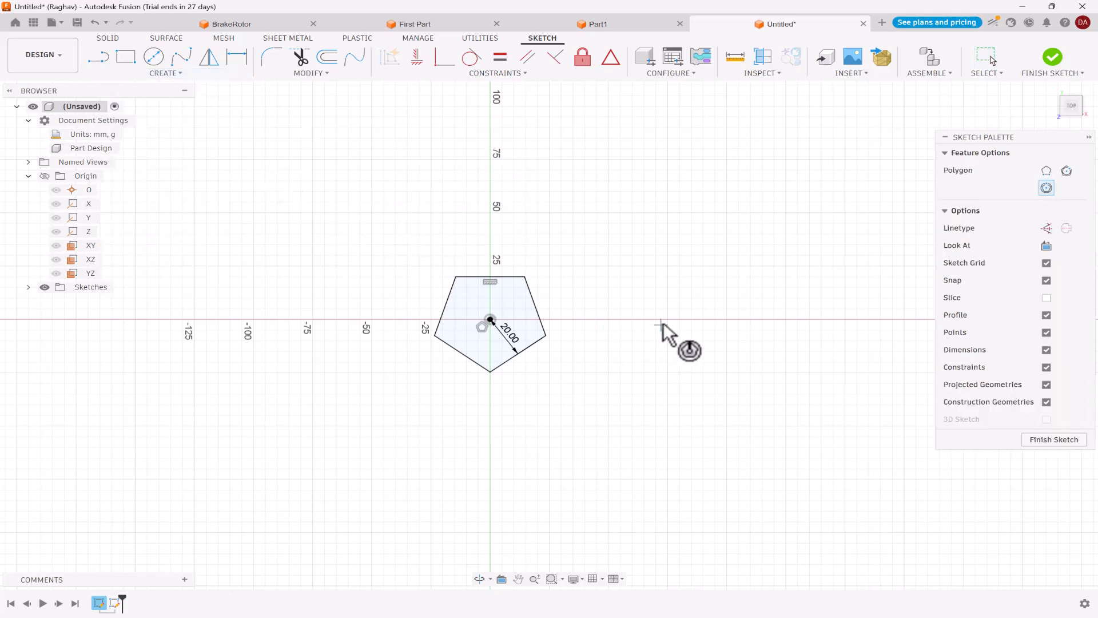
left_click(679, 319)
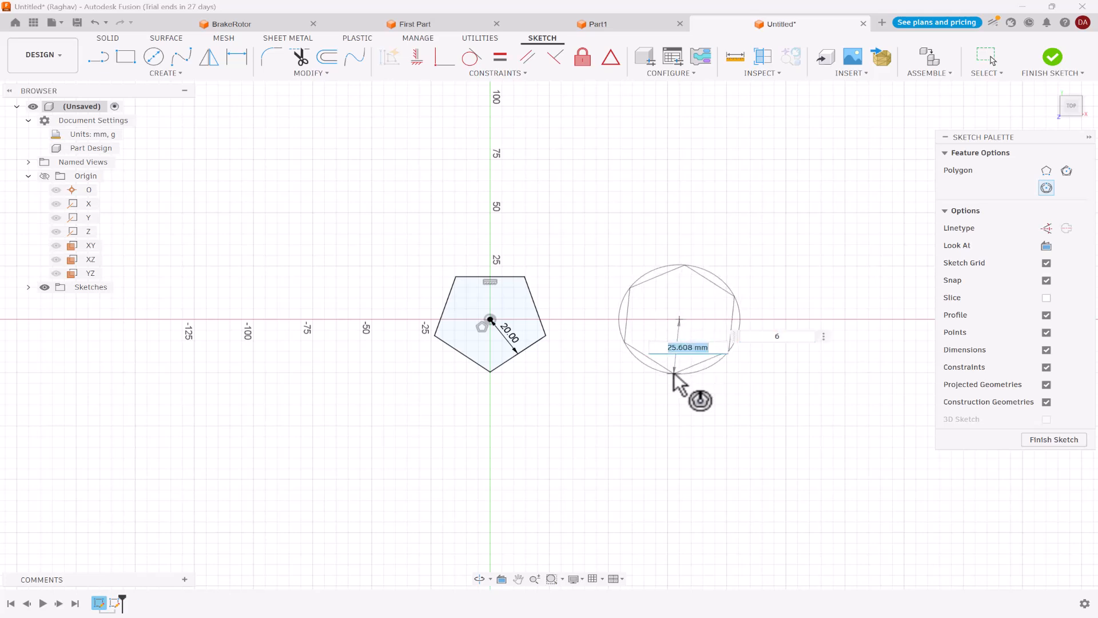
type("25")
key("Return")
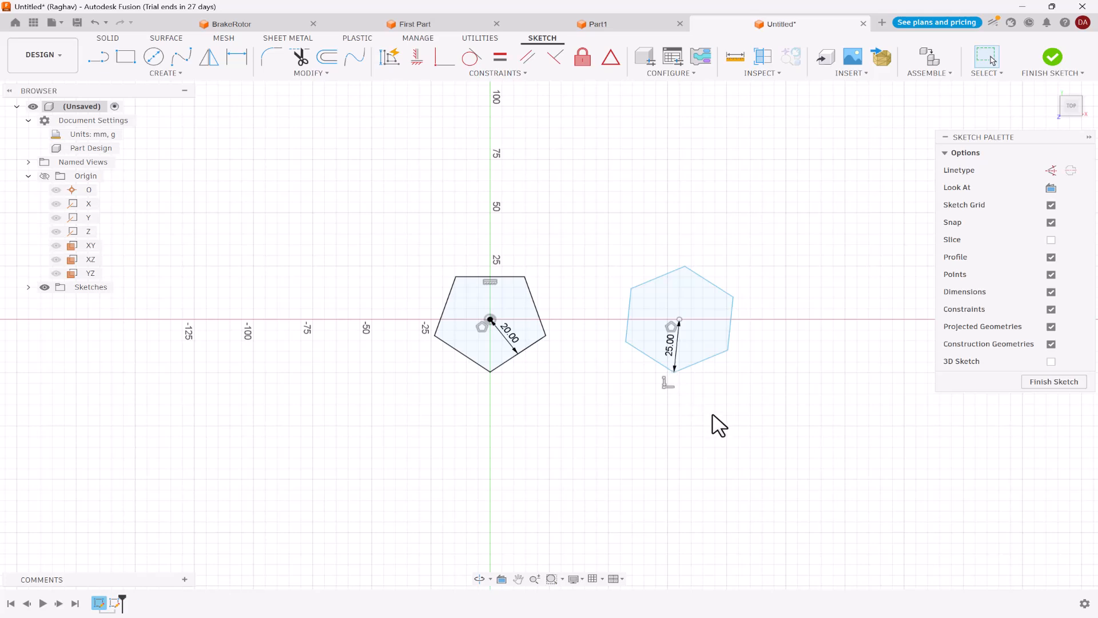
Draw a three-point arc above and to the left of the pentagon, bulging upward between its two end points.
left_click(166, 73)
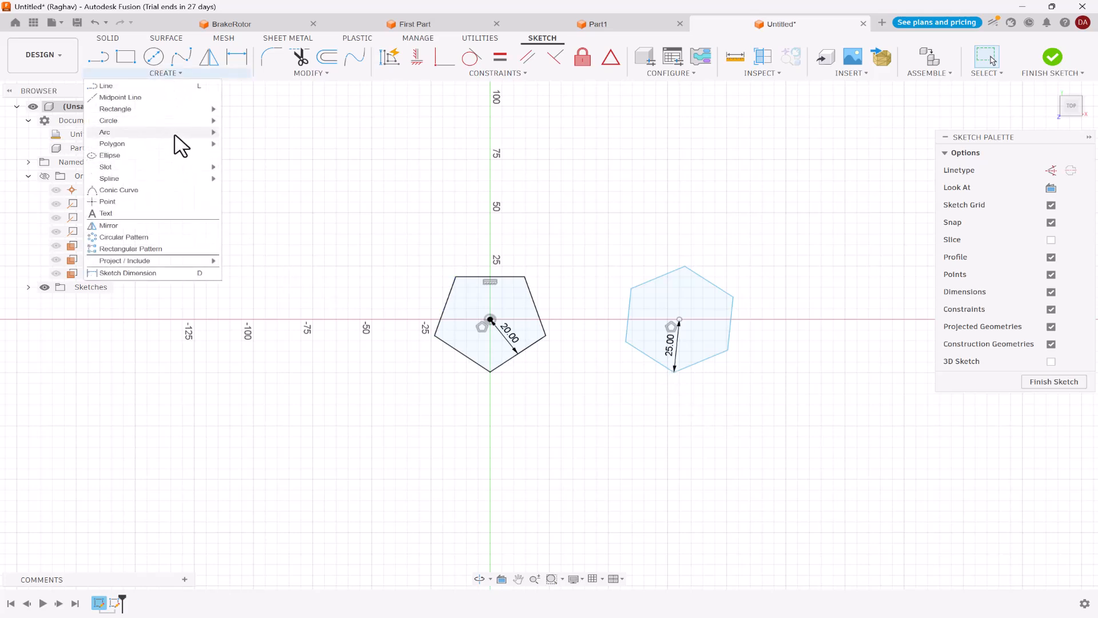
mouse_move(174, 136)
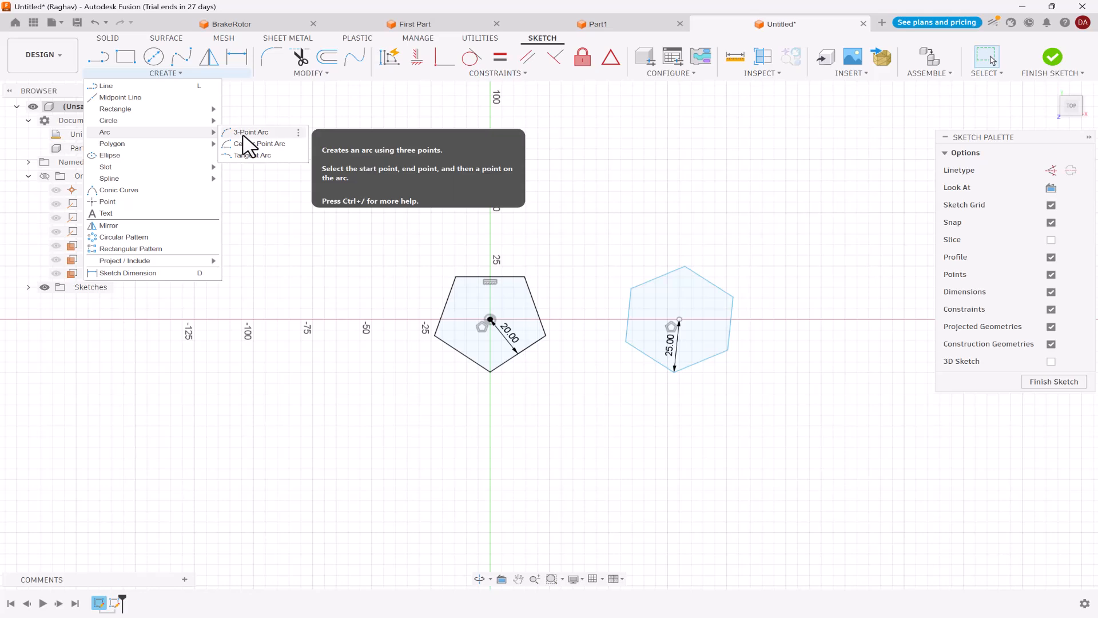
left_click(242, 136)
left_click(212, 293)
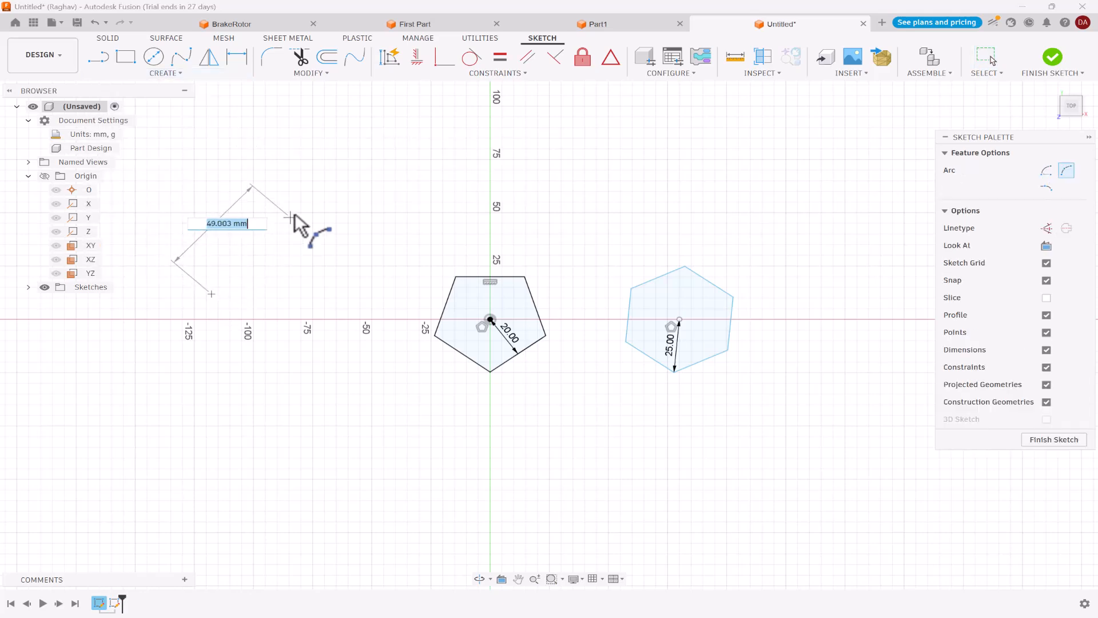
left_click(372, 201)
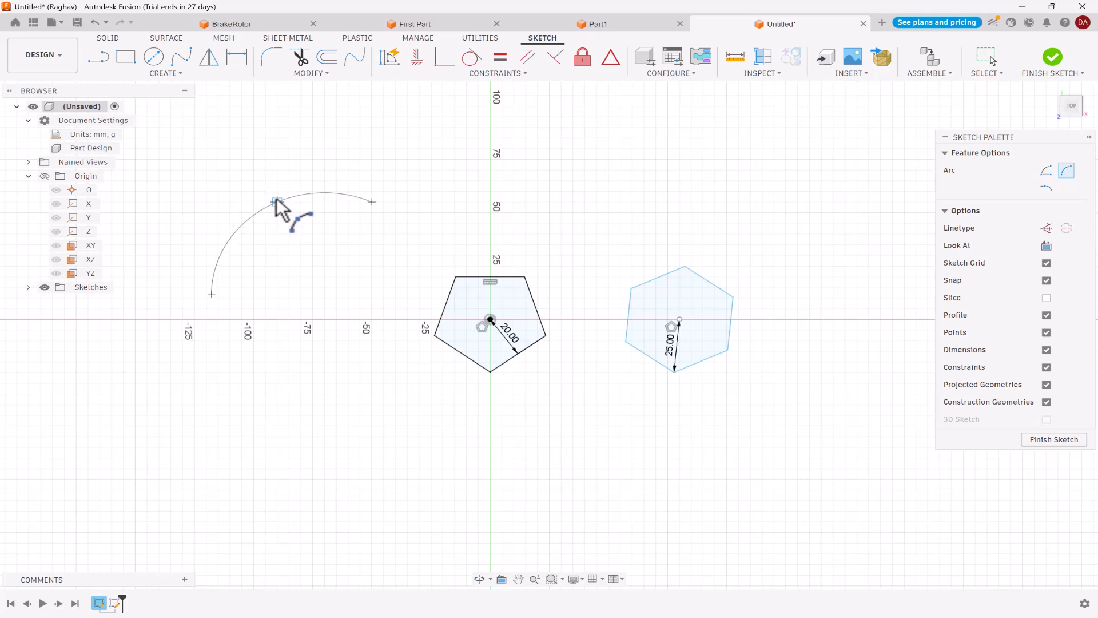
left_click(265, 200)
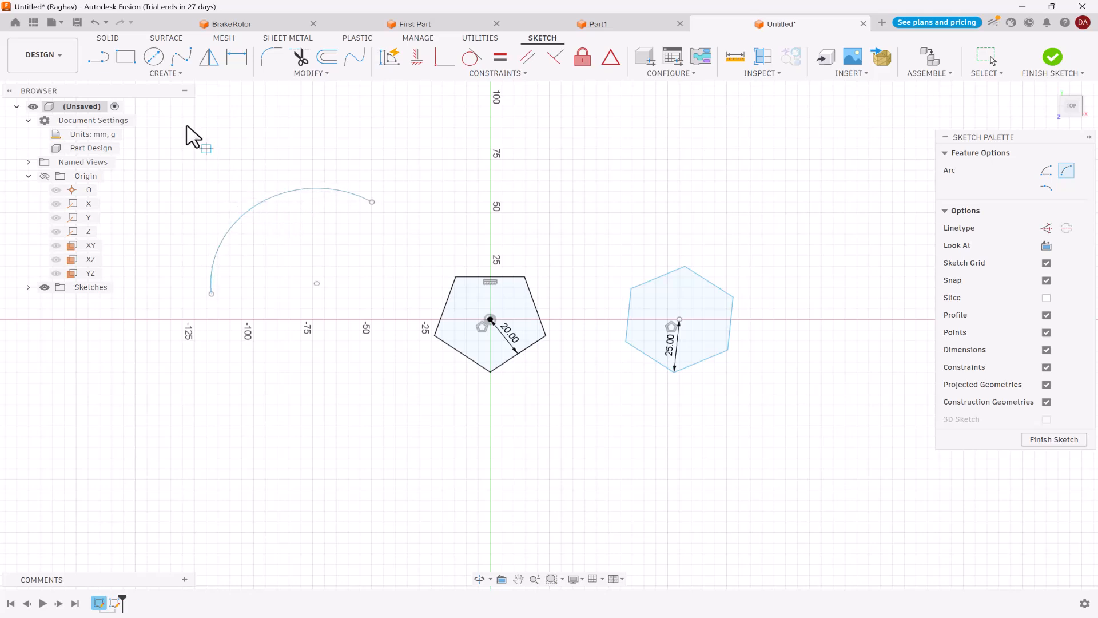
left_click(165, 73)
mouse_move(161, 132)
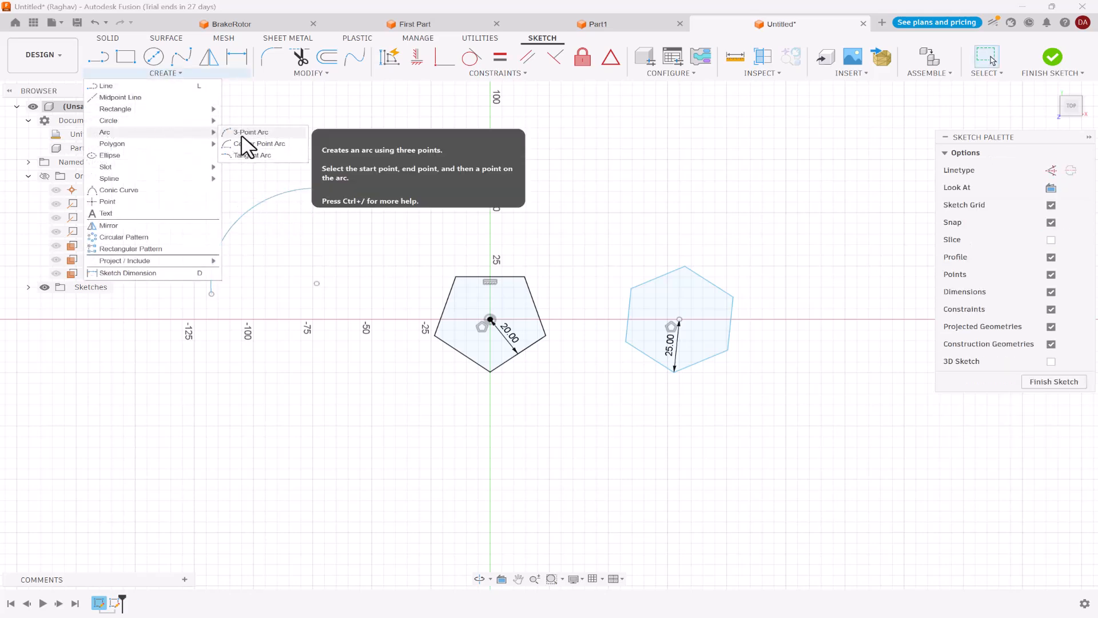
left_click(252, 146)
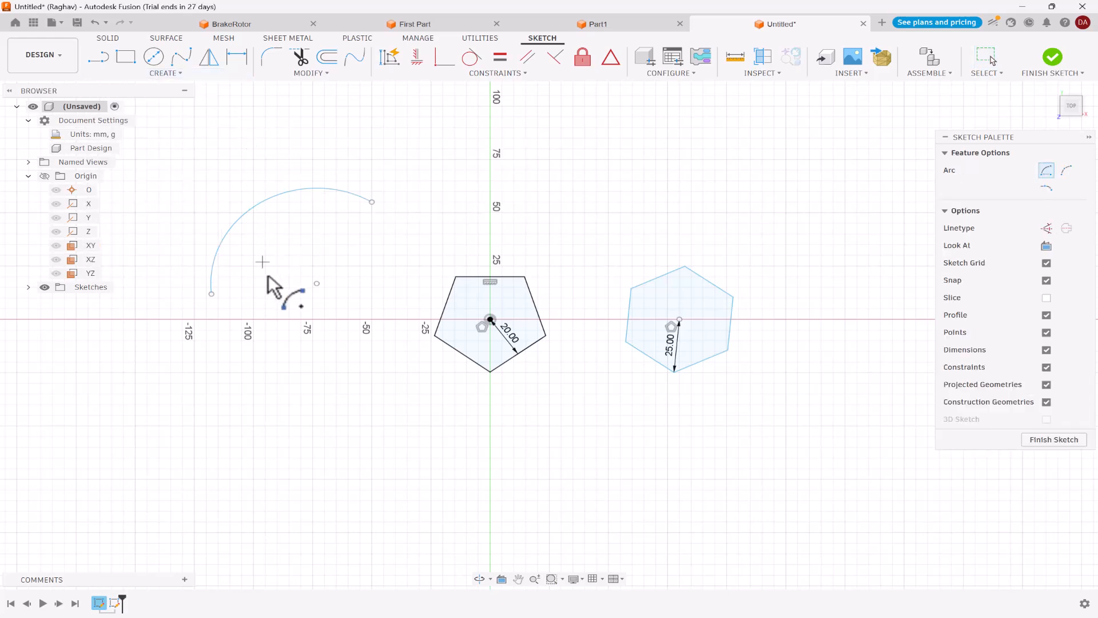
key("Escape")
Delete both polygons with their dimensions and the three-point arc from the sketch.
left_click_drag(390, 250, 824, 442)
key("Delete")
left_click(334, 192)
key("Delete")
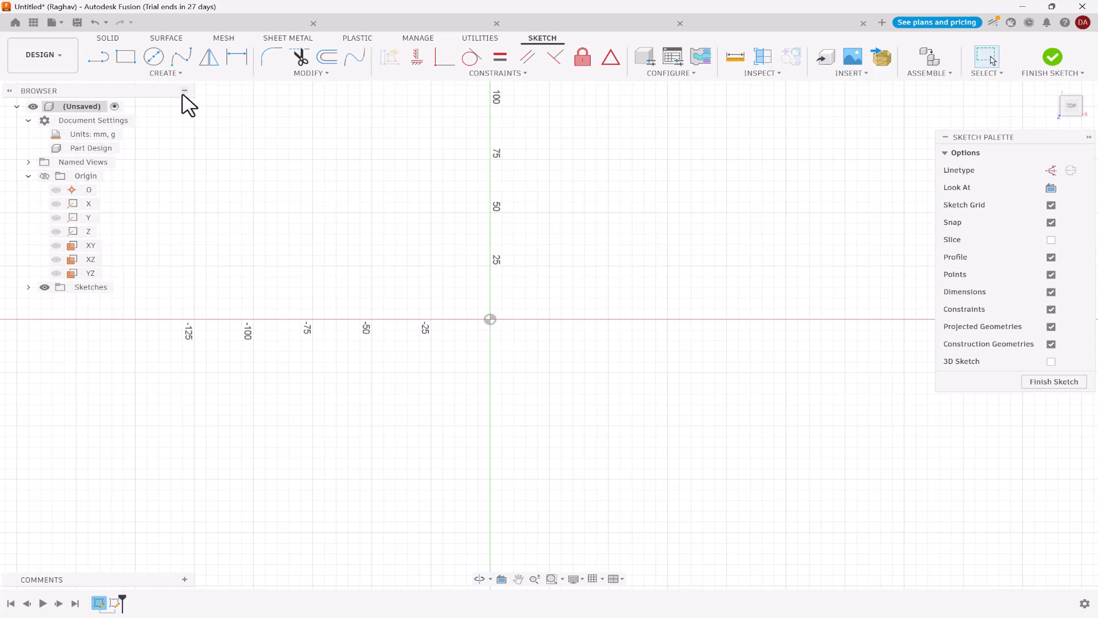
Draw a centre point arc of about 50 mm radius around the origin, from the positive horizontal axis over to the upper left.
left_click(166, 73)
mouse_move(161, 134)
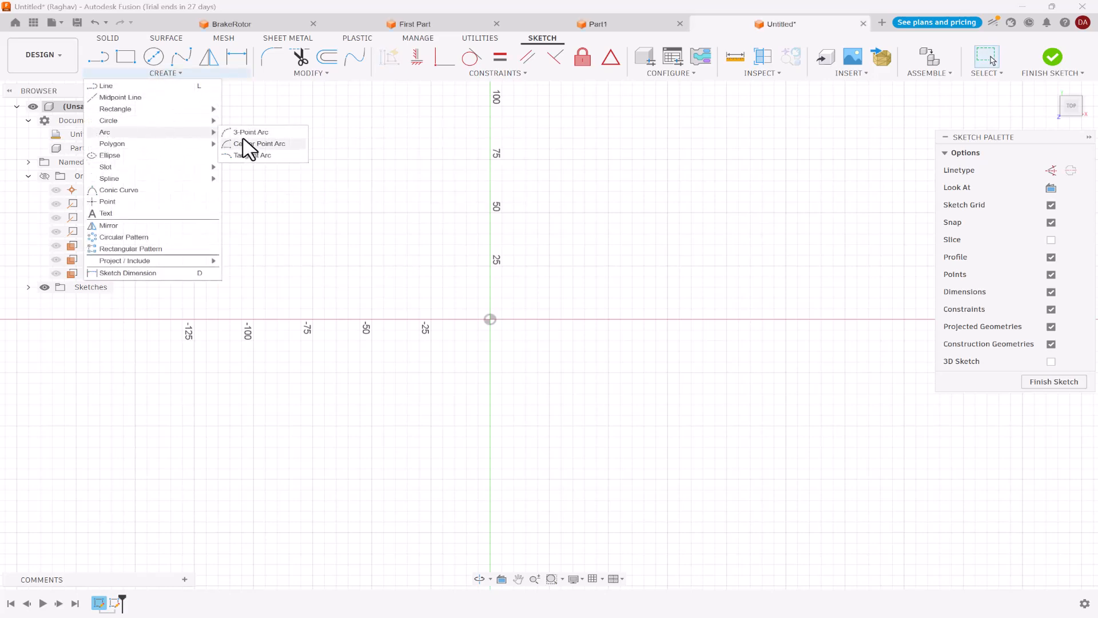
left_click(251, 147)
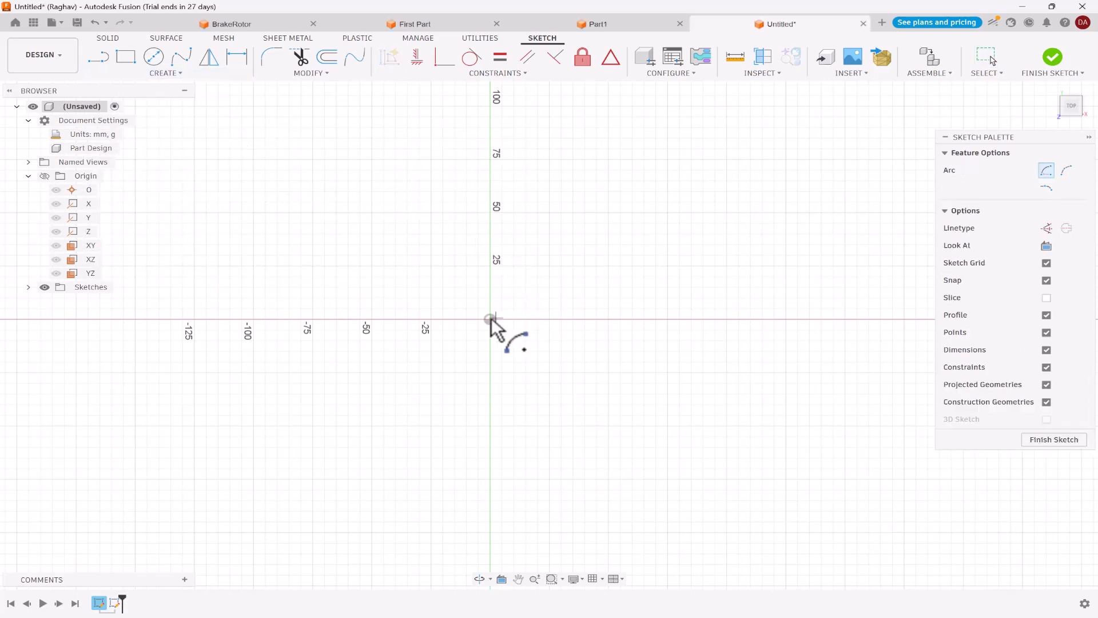
left_click(490, 319)
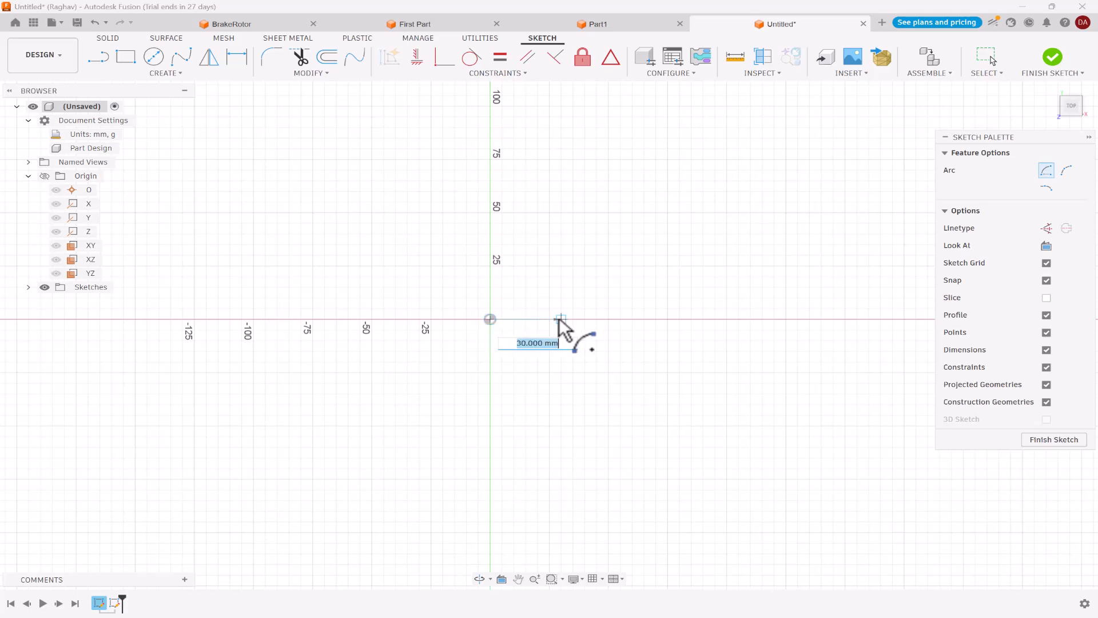
left_click(609, 319)
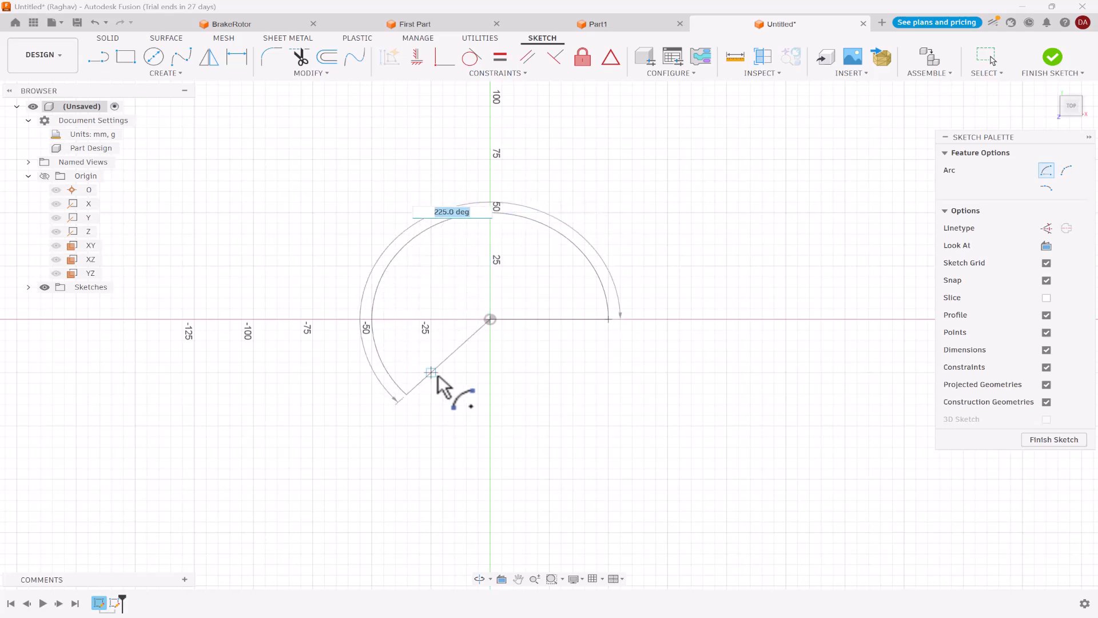
left_click(432, 254)
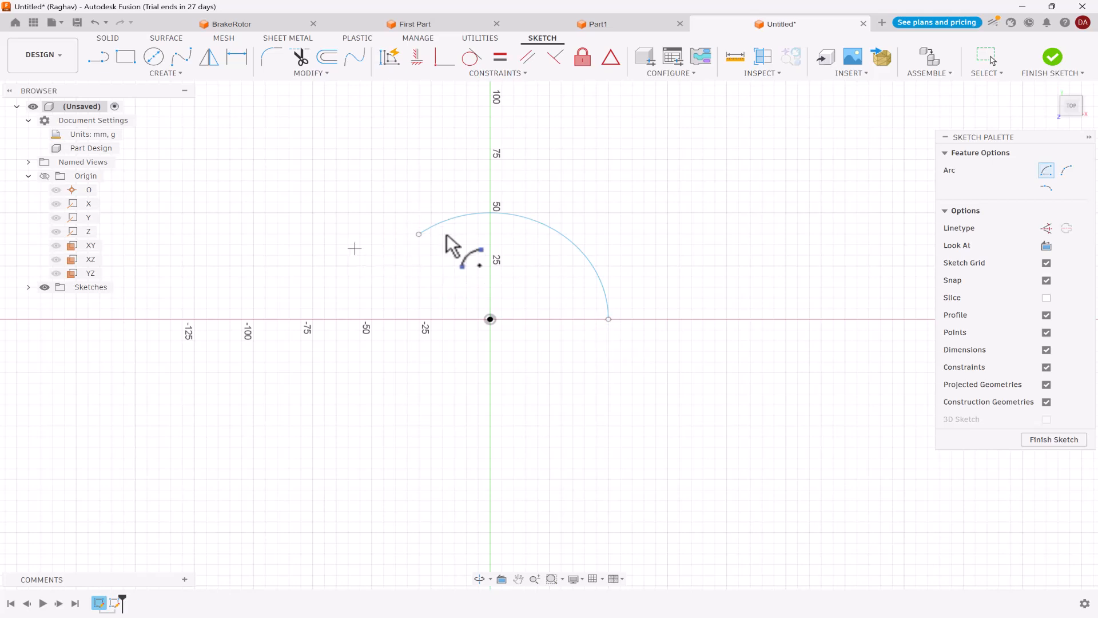
Add a tangent arc that continues from the first arc's end on the horizontal axis and curves down to the right.
left_click(1047, 189)
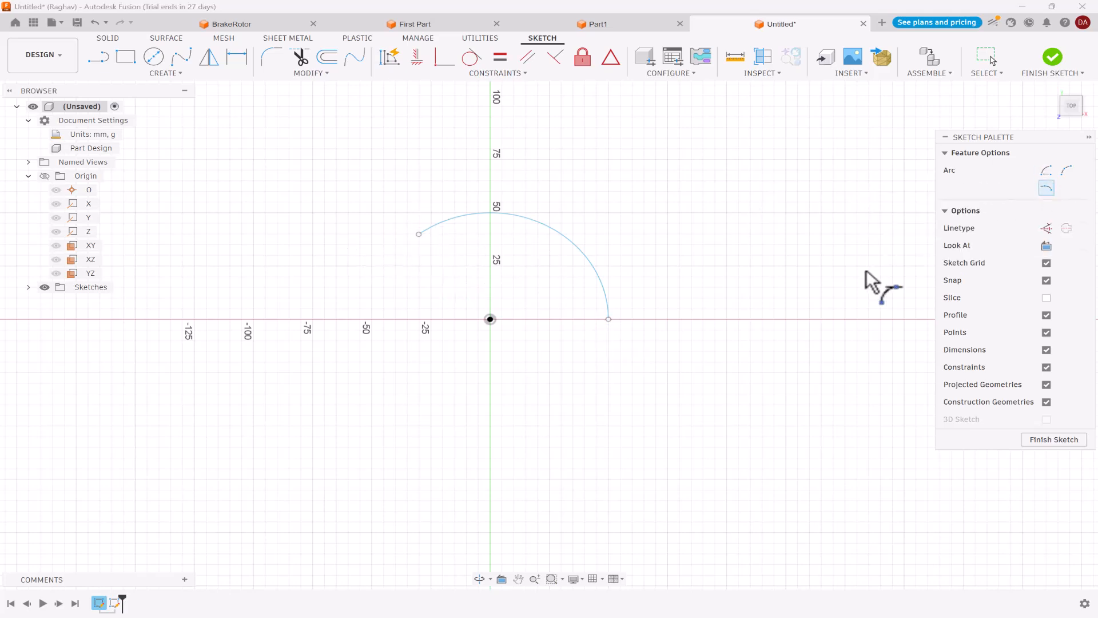
left_click(609, 319)
left_click(736, 401)
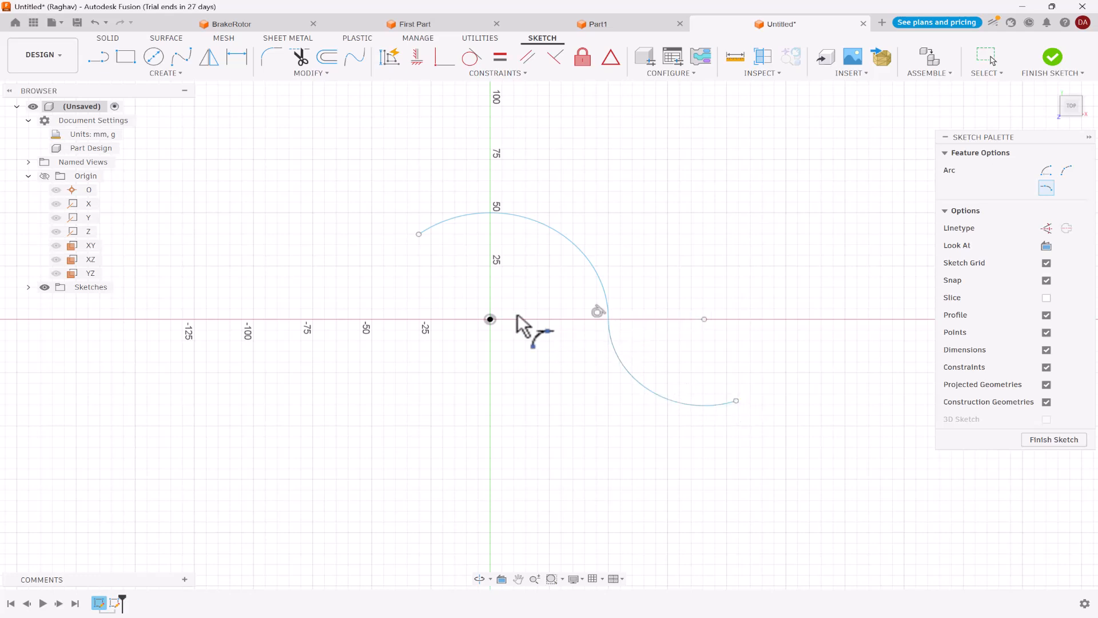
Draw a separate horizontal line above and to the right of the two arcs.
left_click(98, 56)
left_click(622, 175)
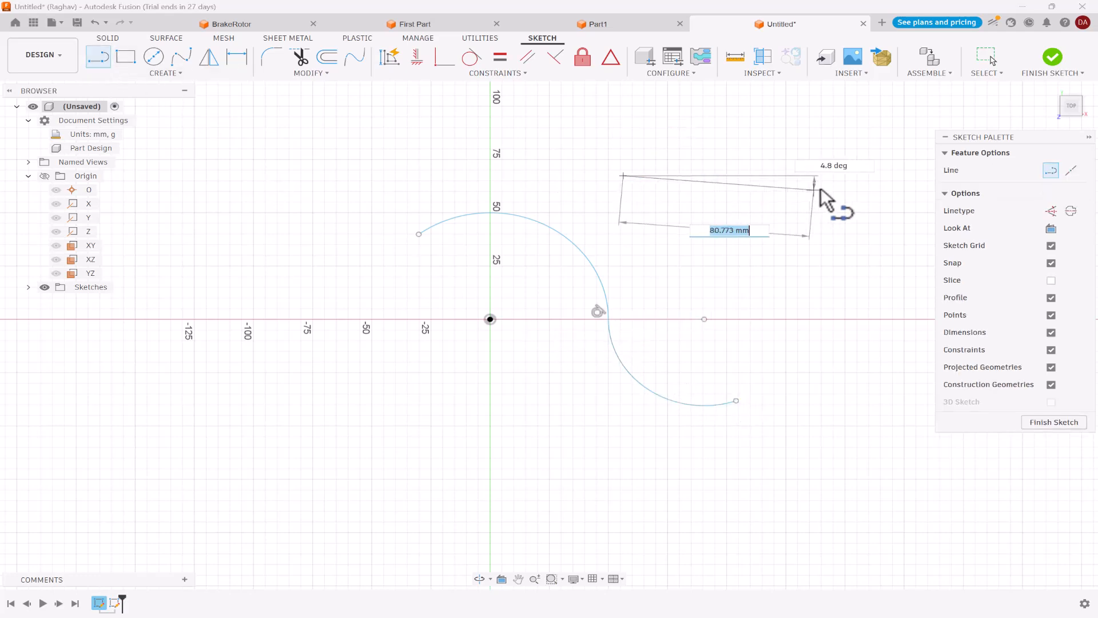
left_click(832, 178)
key("Escape")
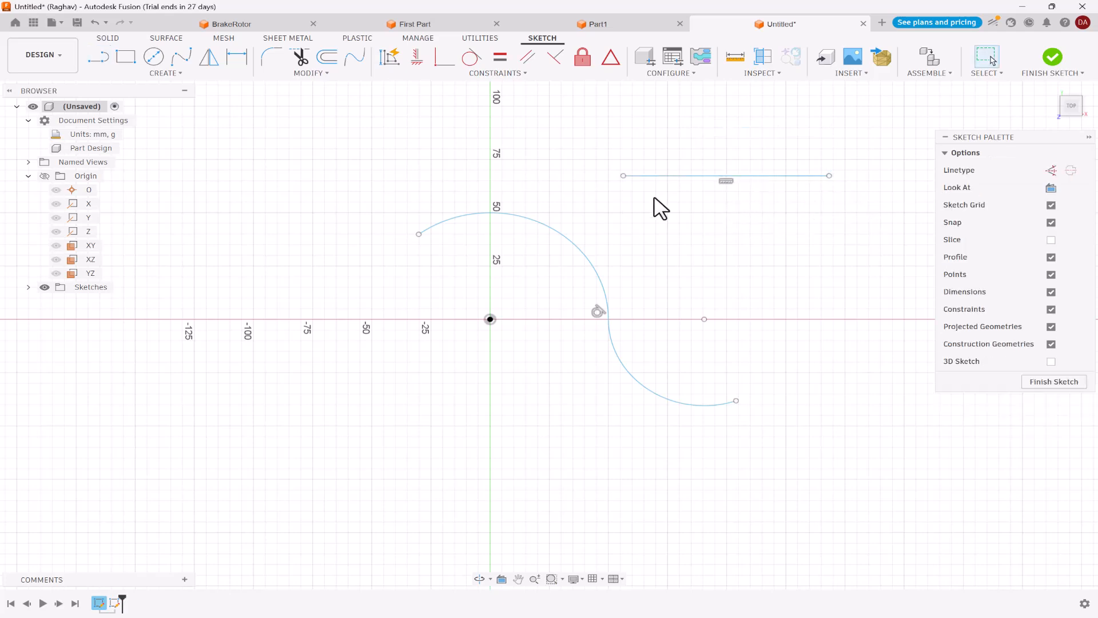
Add tangent arcs to both ends of the horizontal line, the left one turning upward and the right one downward.
left_click(166, 73)
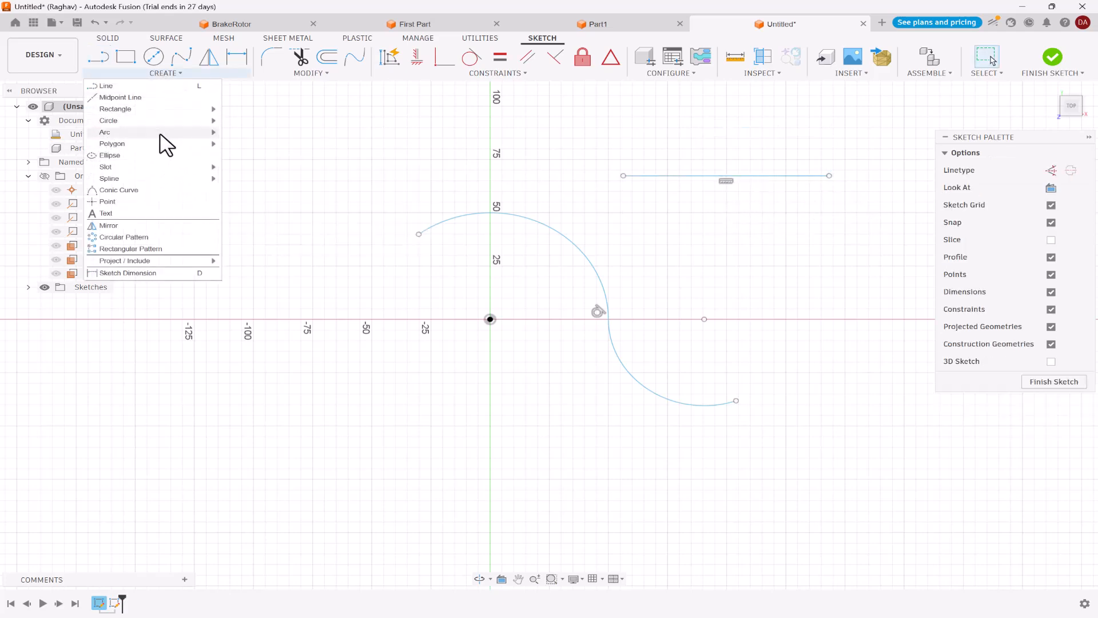
mouse_move(203, 132)
left_click(252, 155)
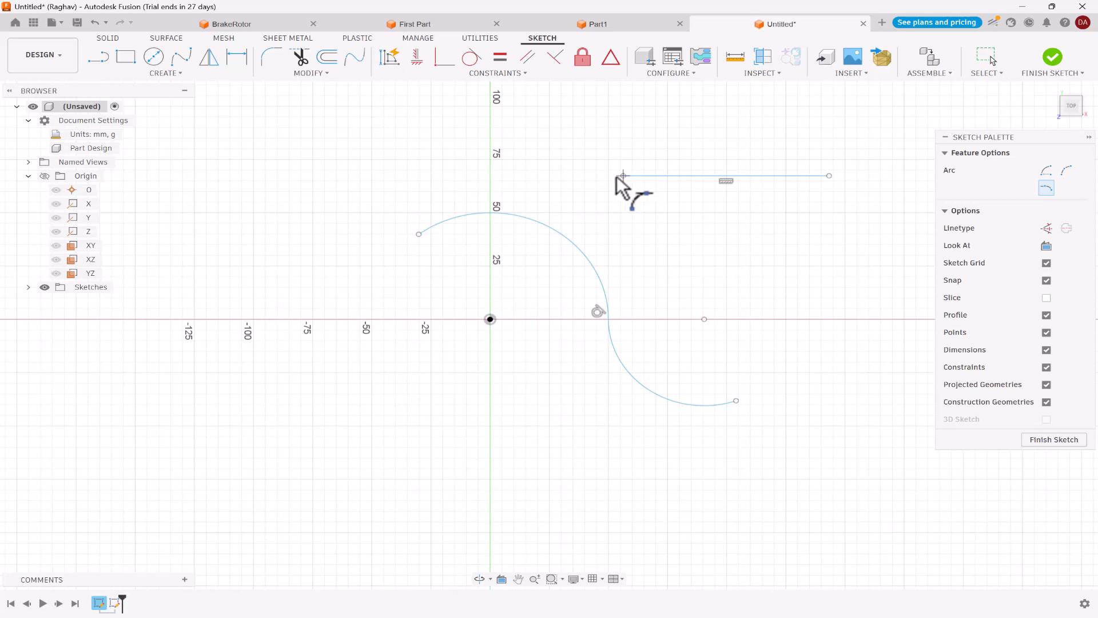
left_click(623, 175)
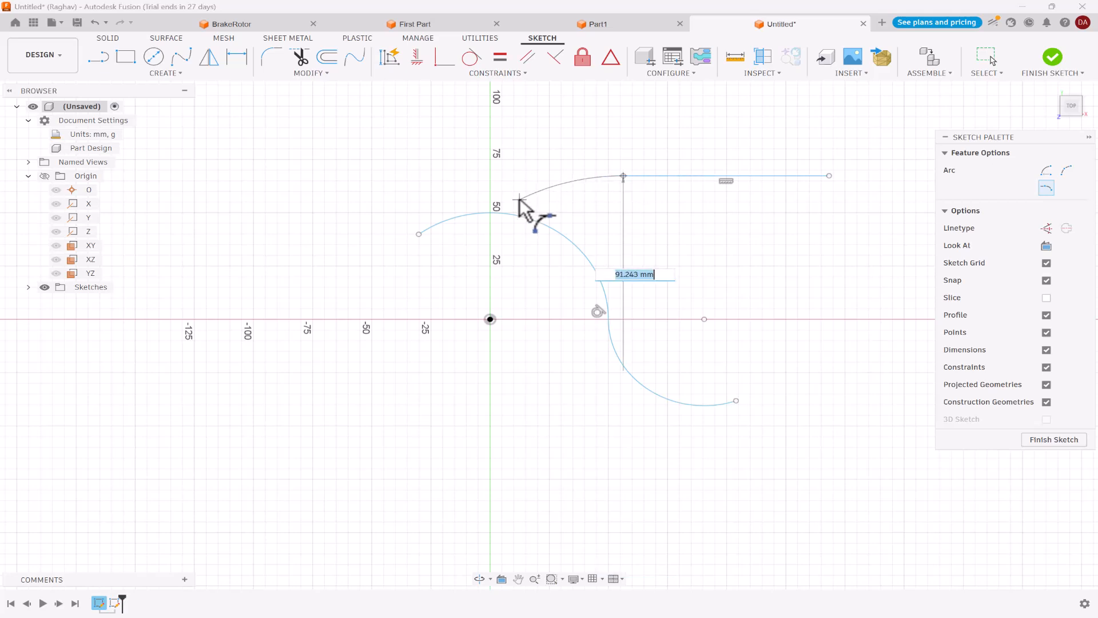
left_click(627, 106)
scroll(609, 214, "down", 2)
left_click(776, 183)
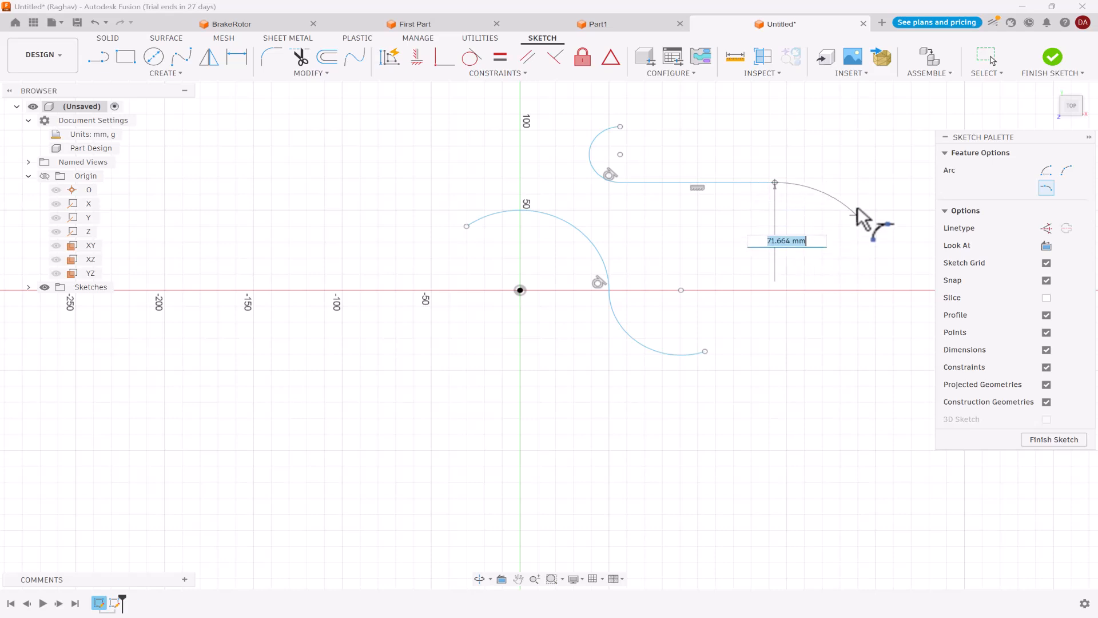
left_click(775, 257)
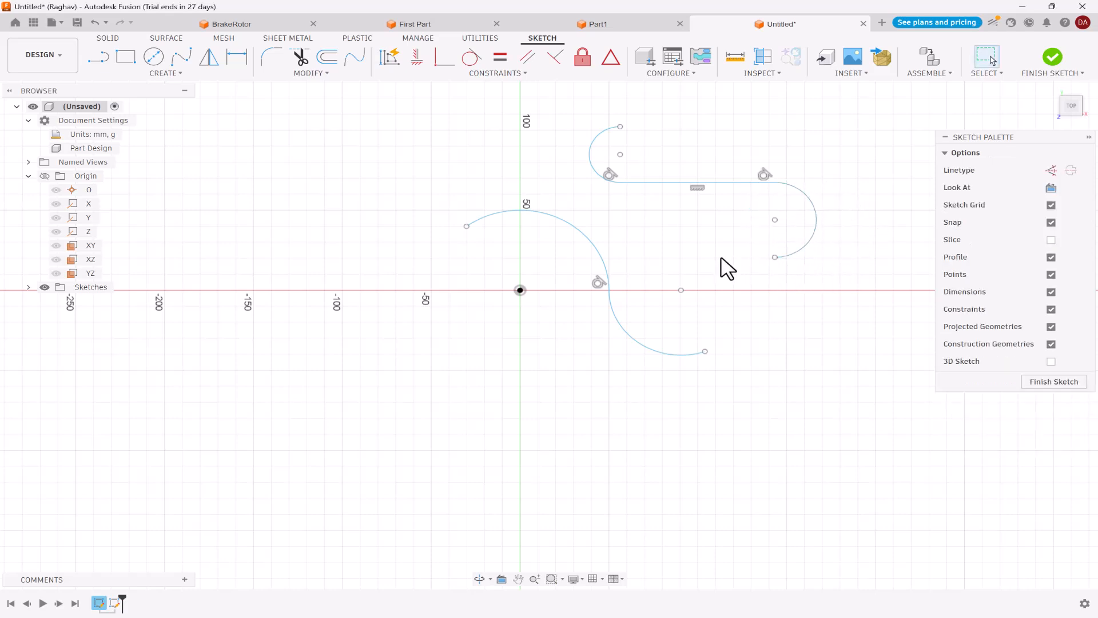
Delete all the arcs and the line, and draw a conic curve spanning the origin along the horizontal axis, peaking on the vertical axis, with Rho 0.5.
mouse_move(383, 105)
left_mouse_down()
mouse_move(804, 368)
mouse_move(851, 411)
left_mouse_up()
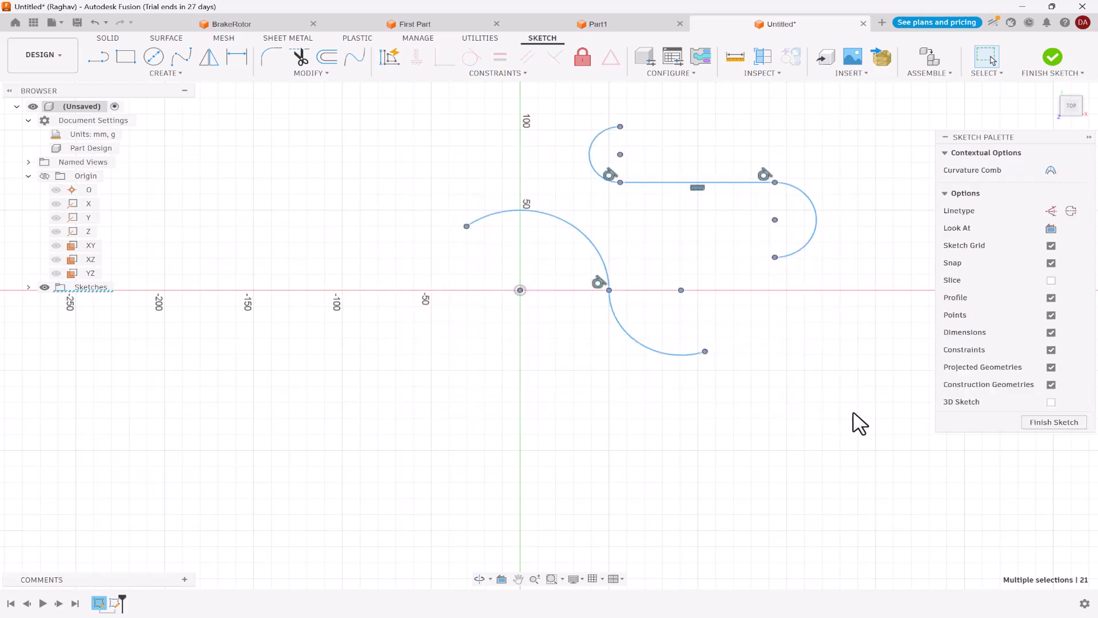
key("Delete")
left_click(166, 72)
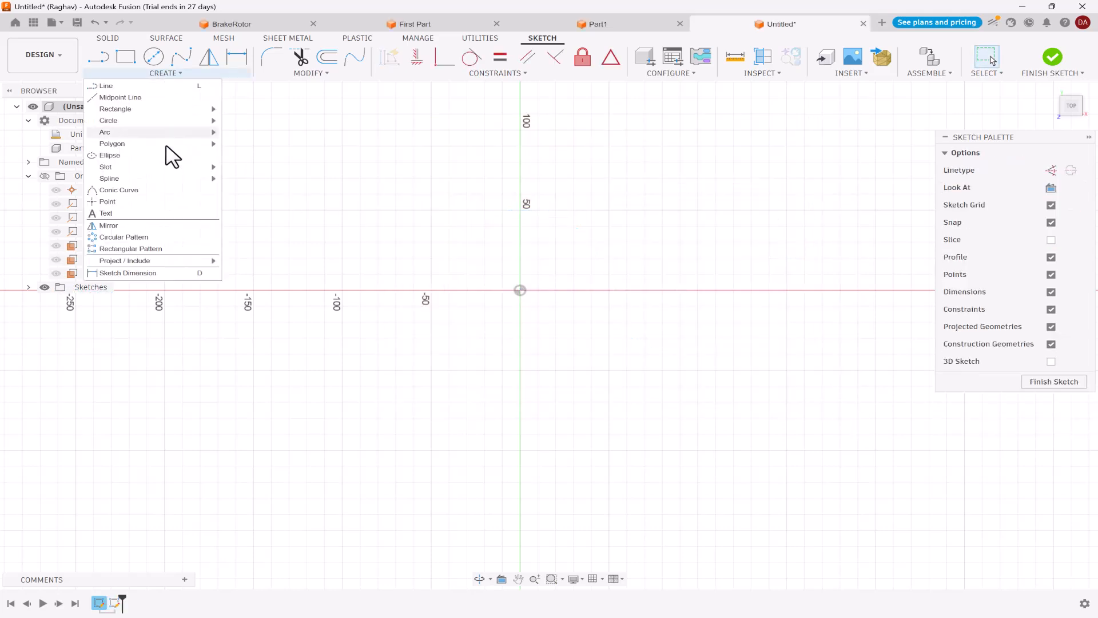
left_click(160, 192)
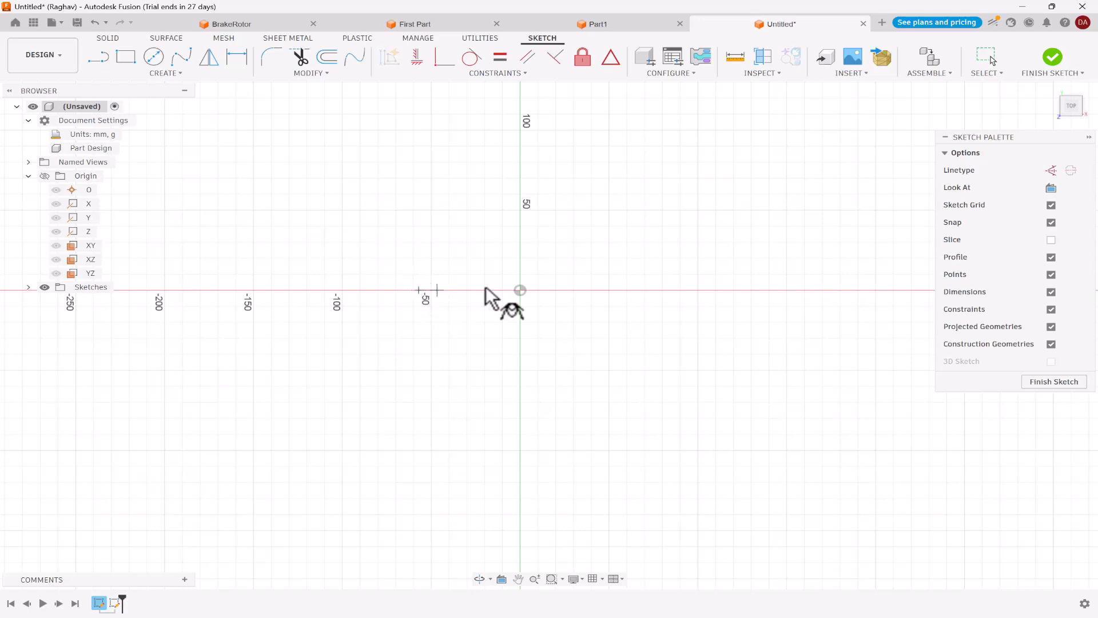
left_click(620, 290)
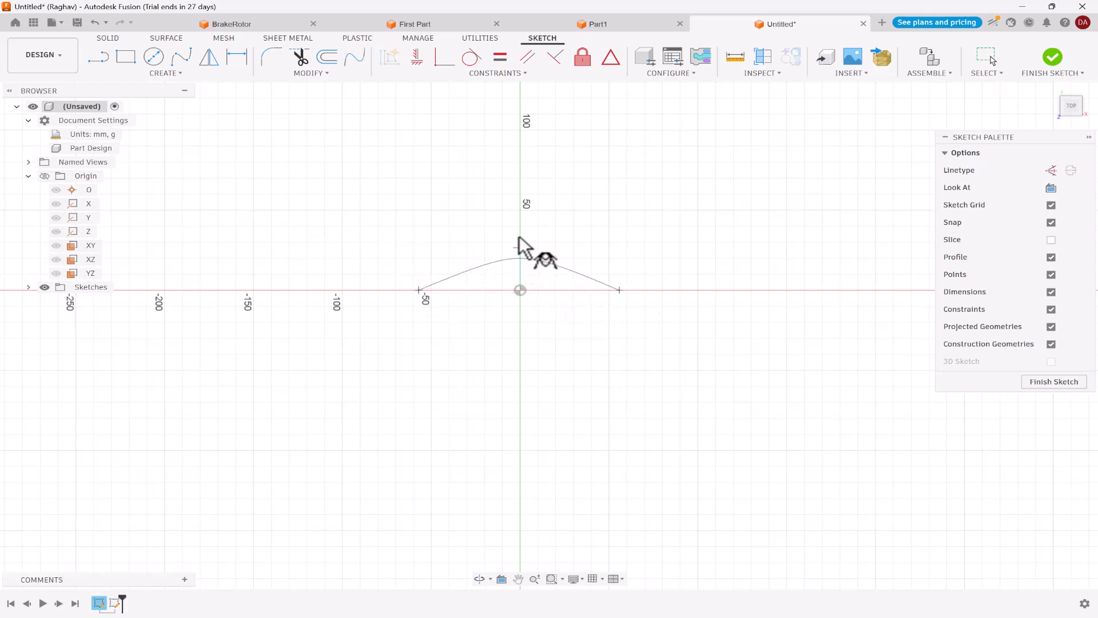
left_click(520, 185)
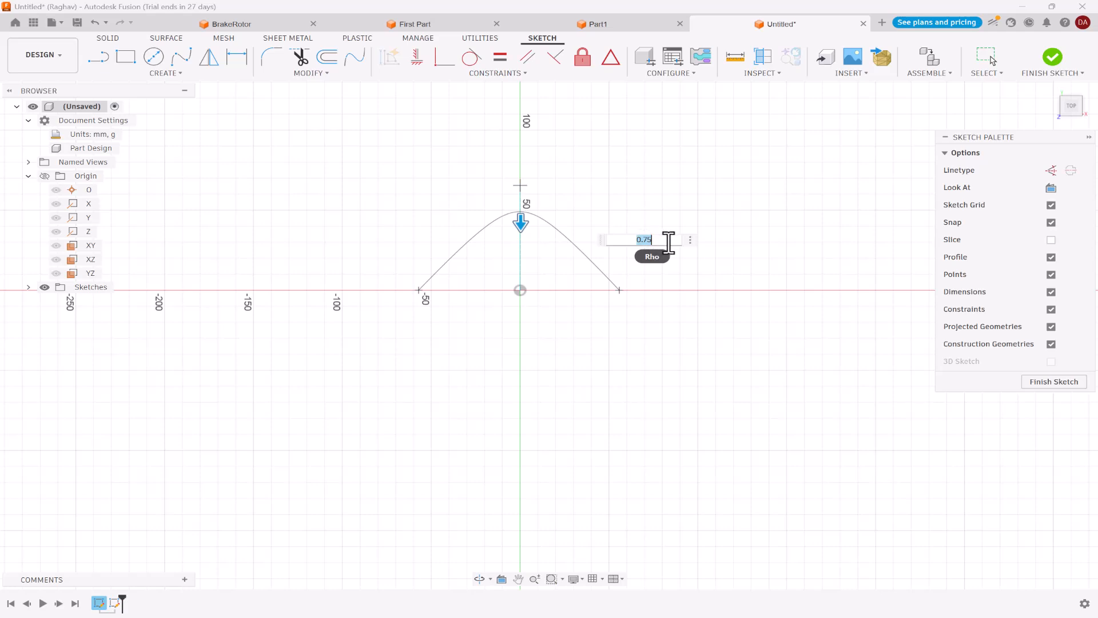
type("0.5")
key("Return")
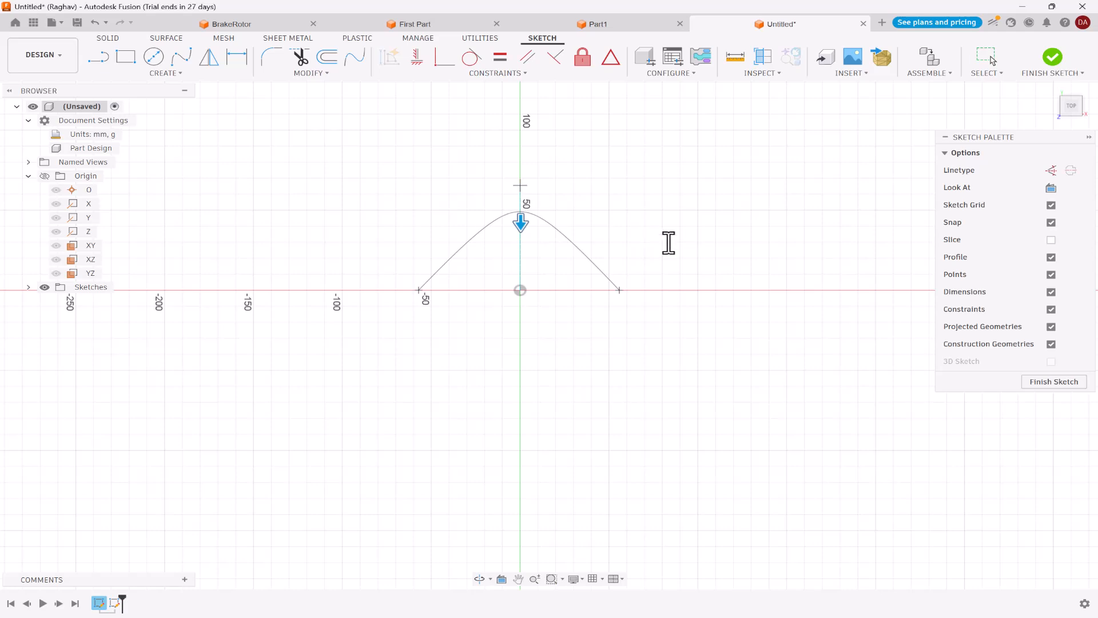
Change the conic curve's Rho value to 0.75 and after that to 0.95.
double_click(535, 248)
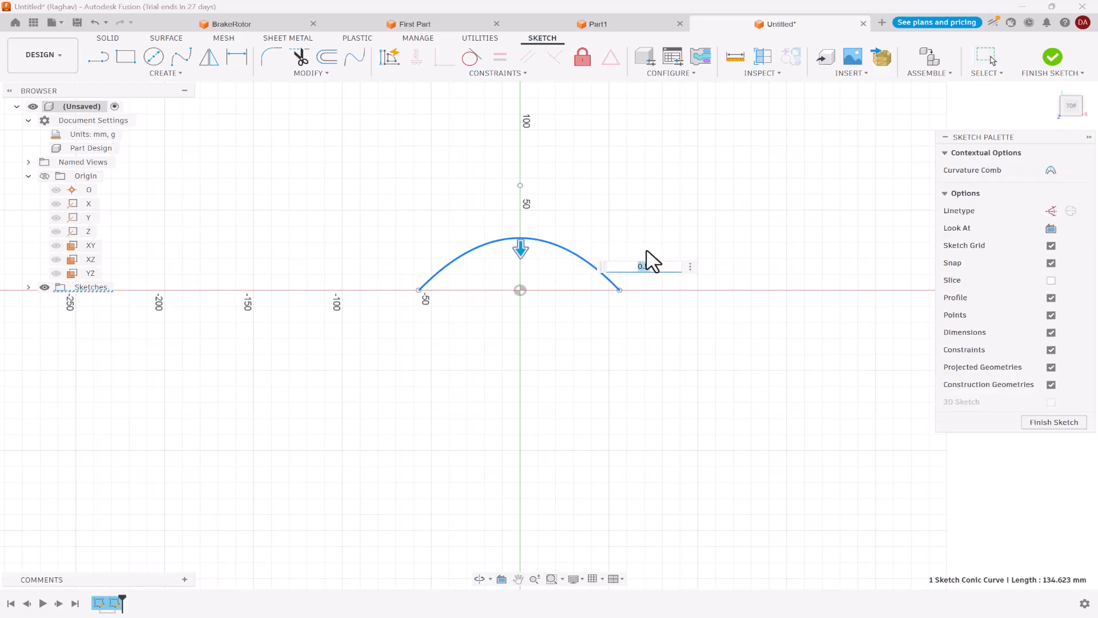
type("0.75")
key("Return")
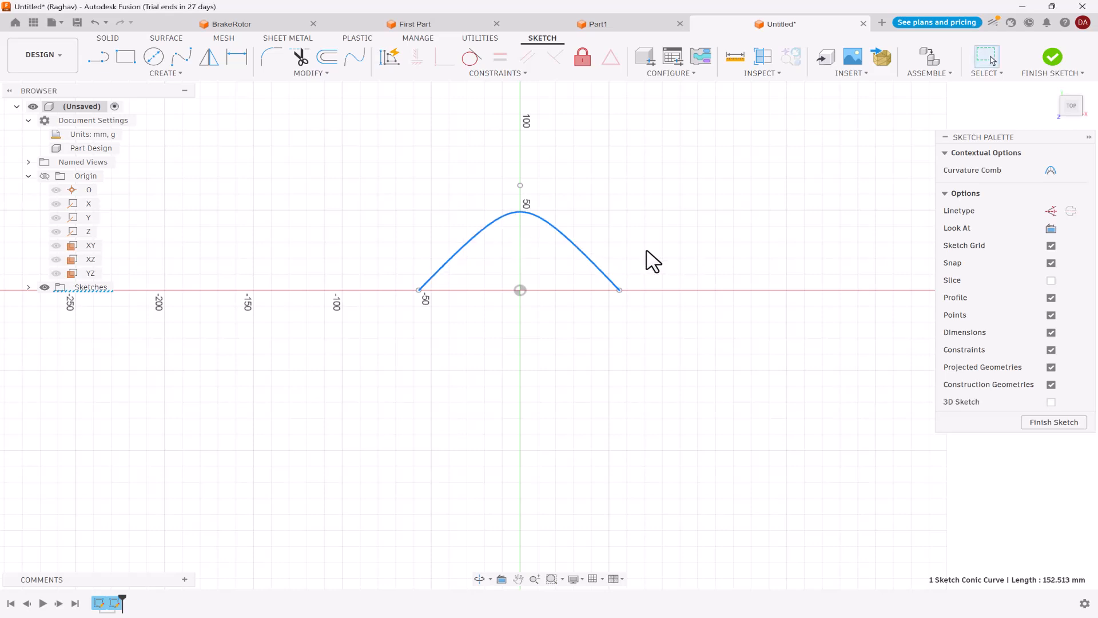
double_click(542, 219)
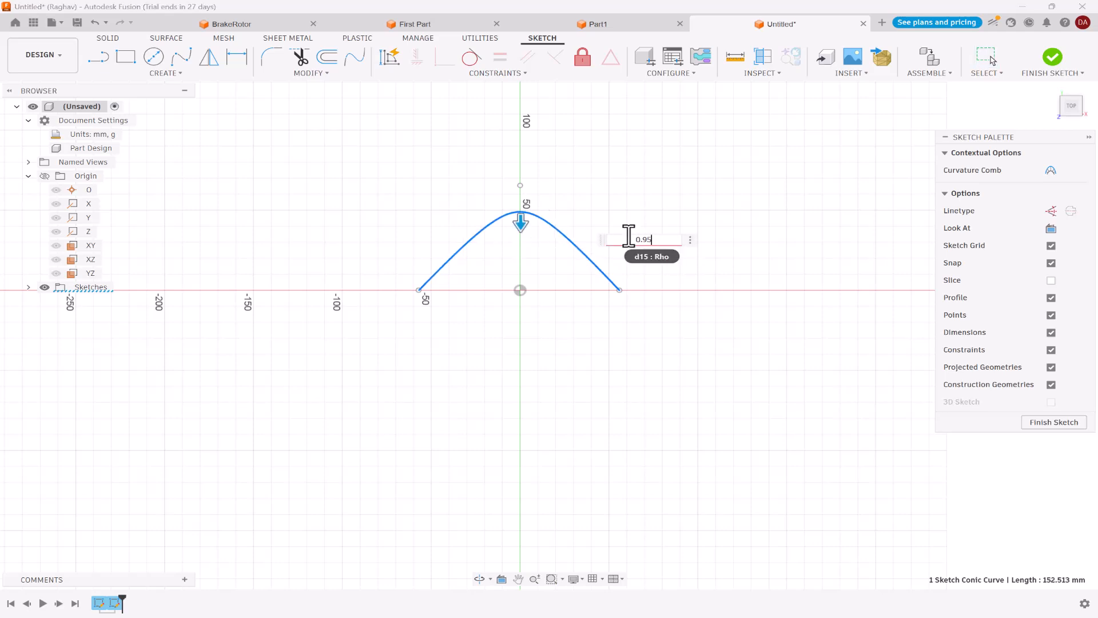
key("Return")
Change the conic curve's Rho value to 0.05 and after that to 0.2, and deselect the curve.
double_click(533, 203)
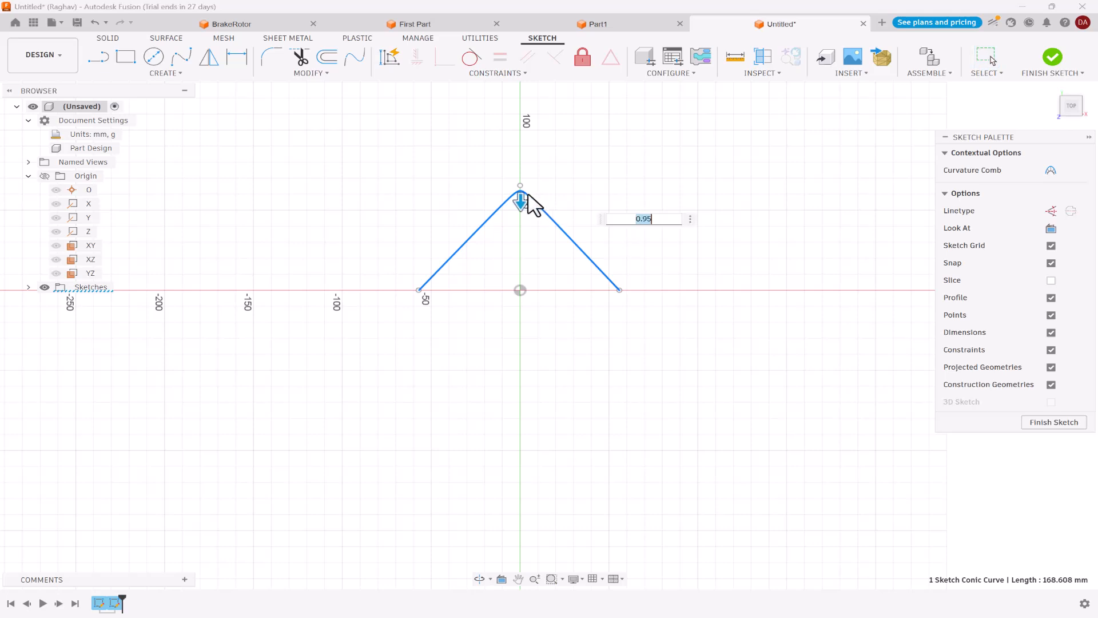
type("0.05")
key("Return")
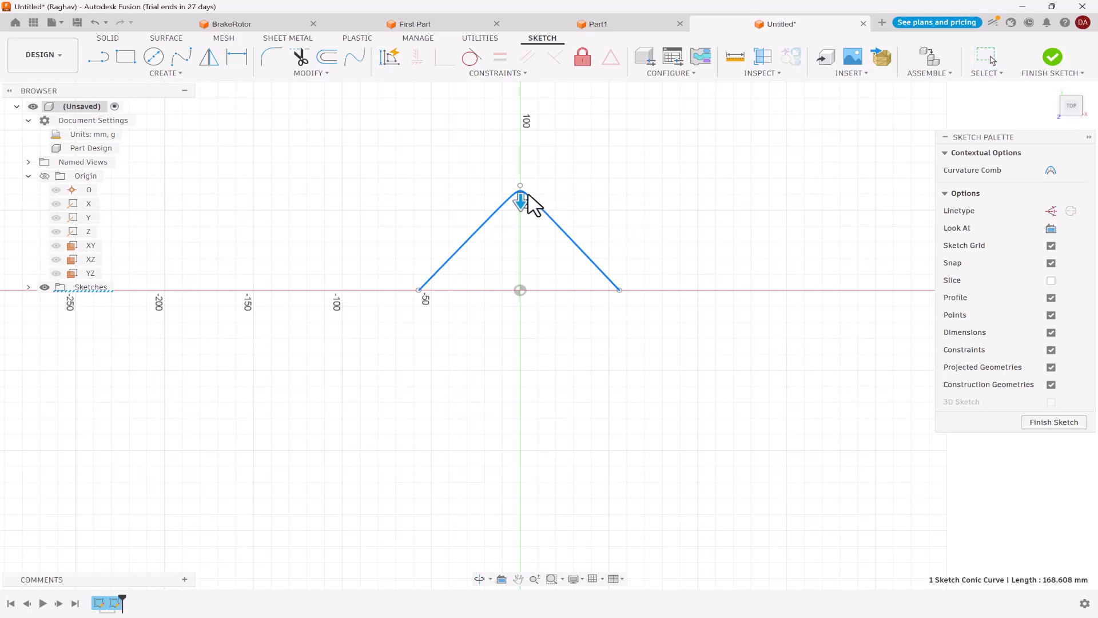
double_click(543, 286)
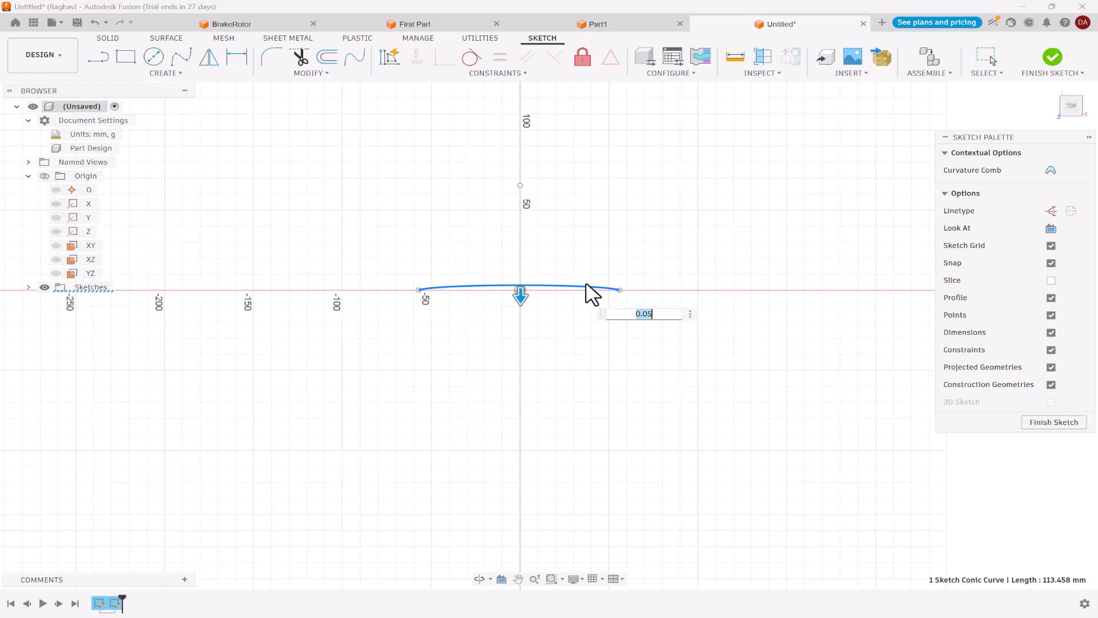
type("0.2")
key("Return")
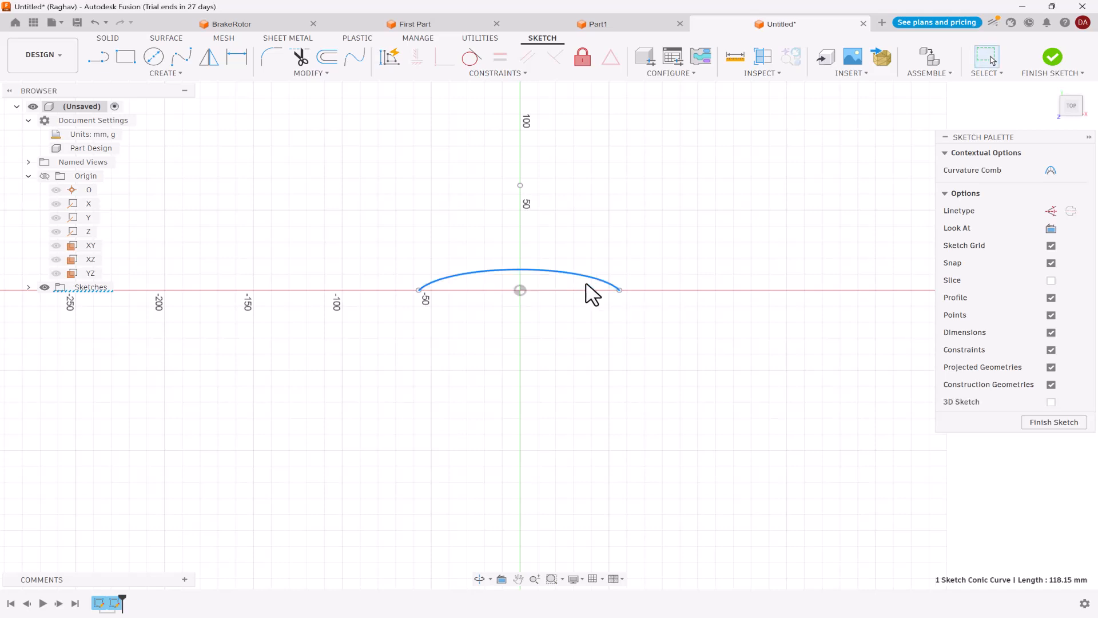
left_click(586, 321)
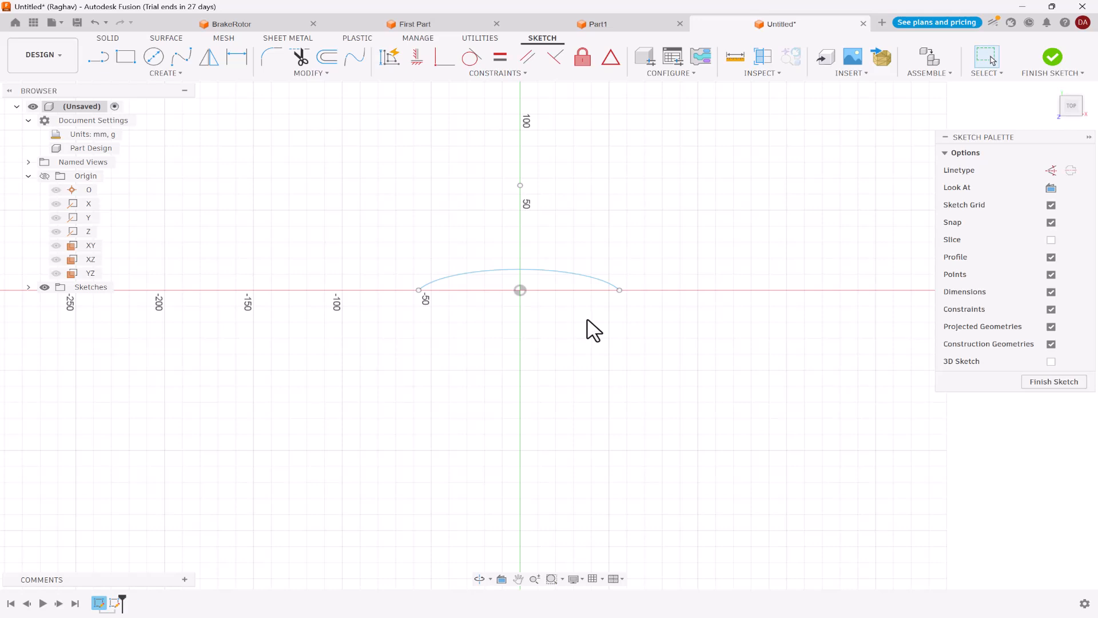
Delete the conic curve and place seven scattered sketch points above and below the horizontal axis, to the right of the origin.
left_click(575, 276)
key("Delete")
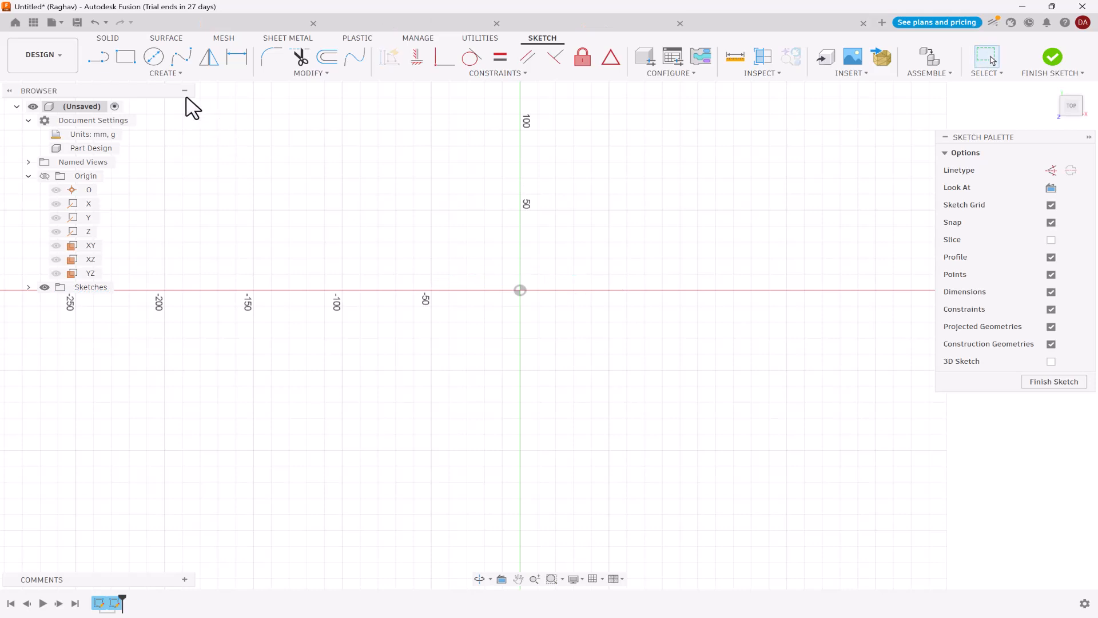
left_click(165, 76)
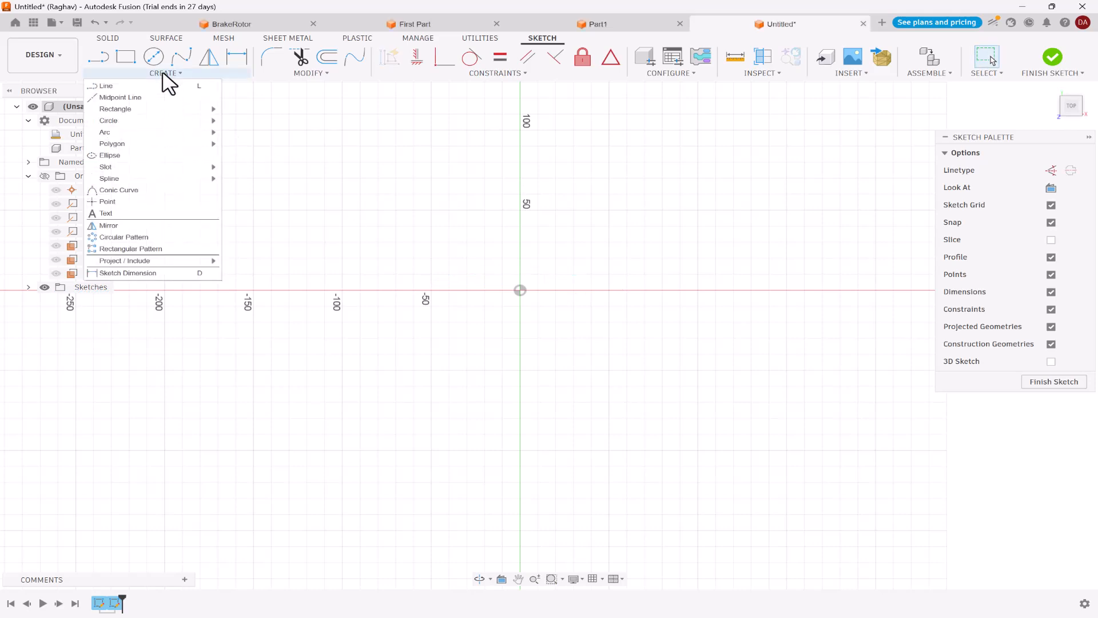
left_click(142, 202)
left_click(568, 210)
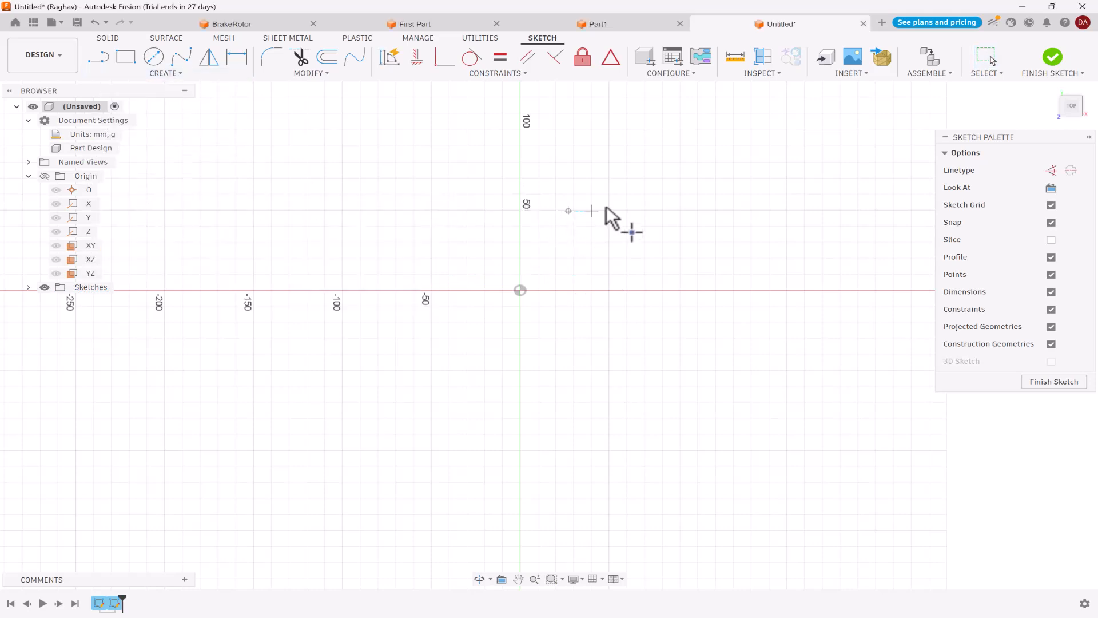
left_click(715, 274)
left_click(814, 252)
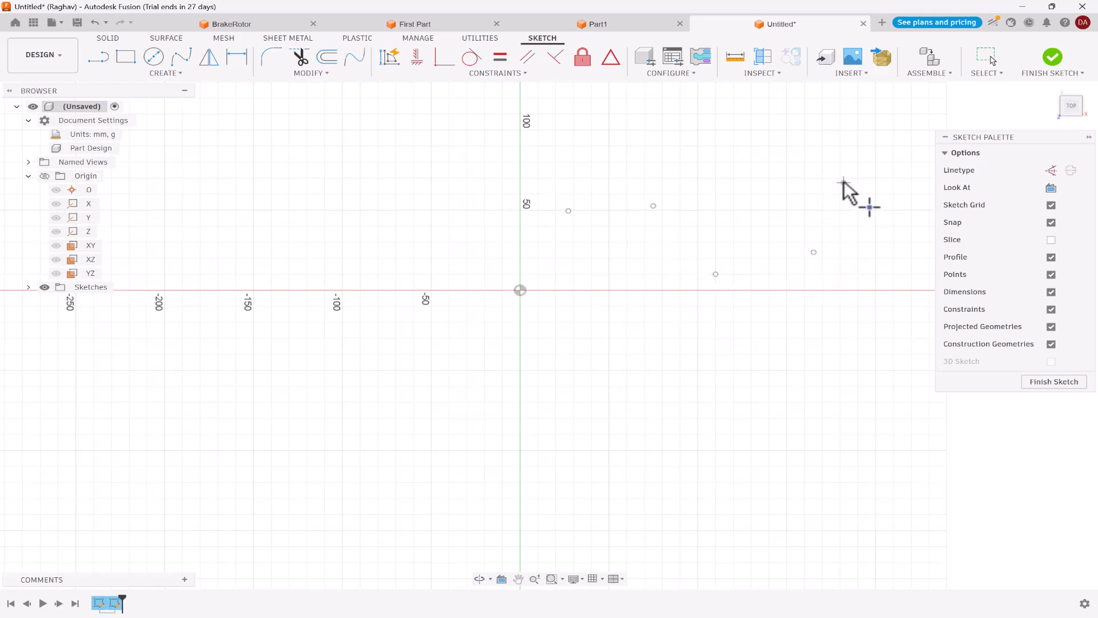
left_click(843, 182)
left_click(769, 354)
left_click(574, 370)
key("Escape")
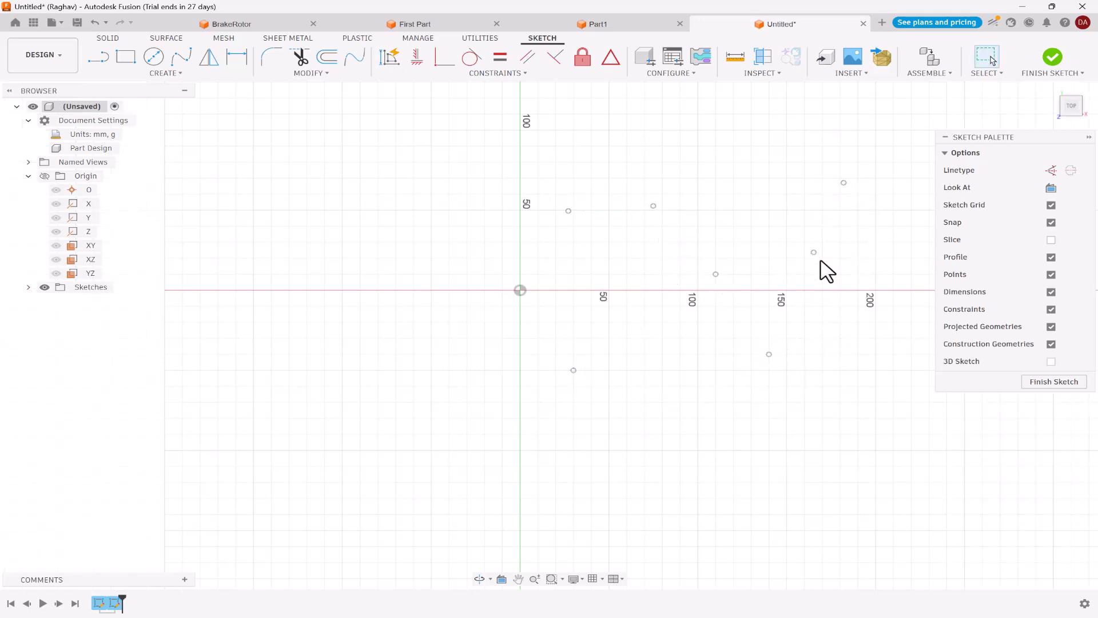
left_click(1052, 275)
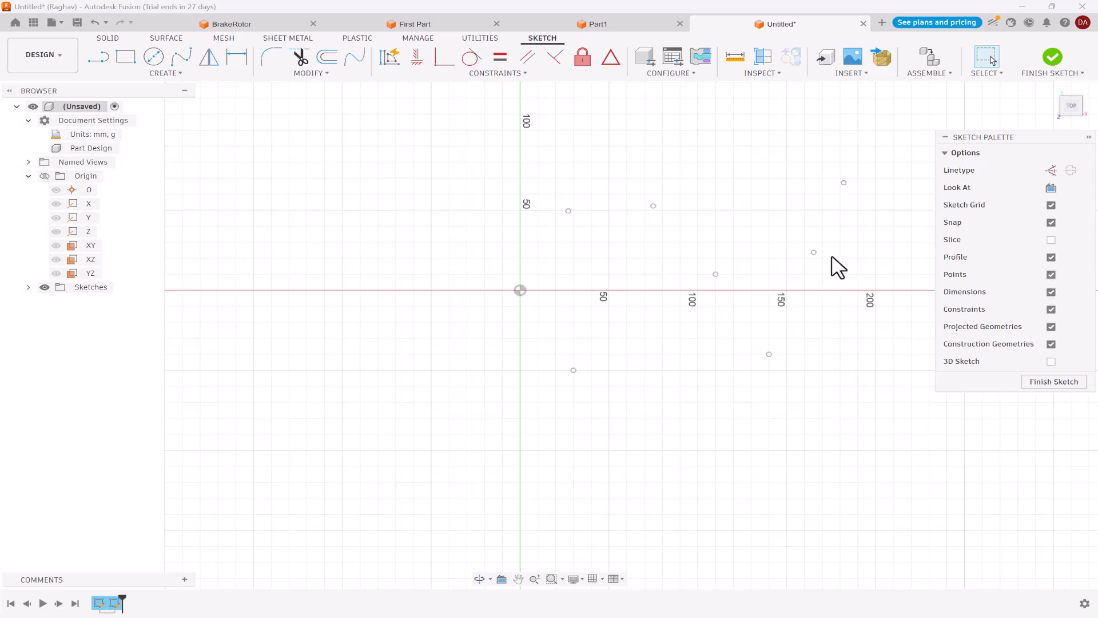
left_click(181, 57)
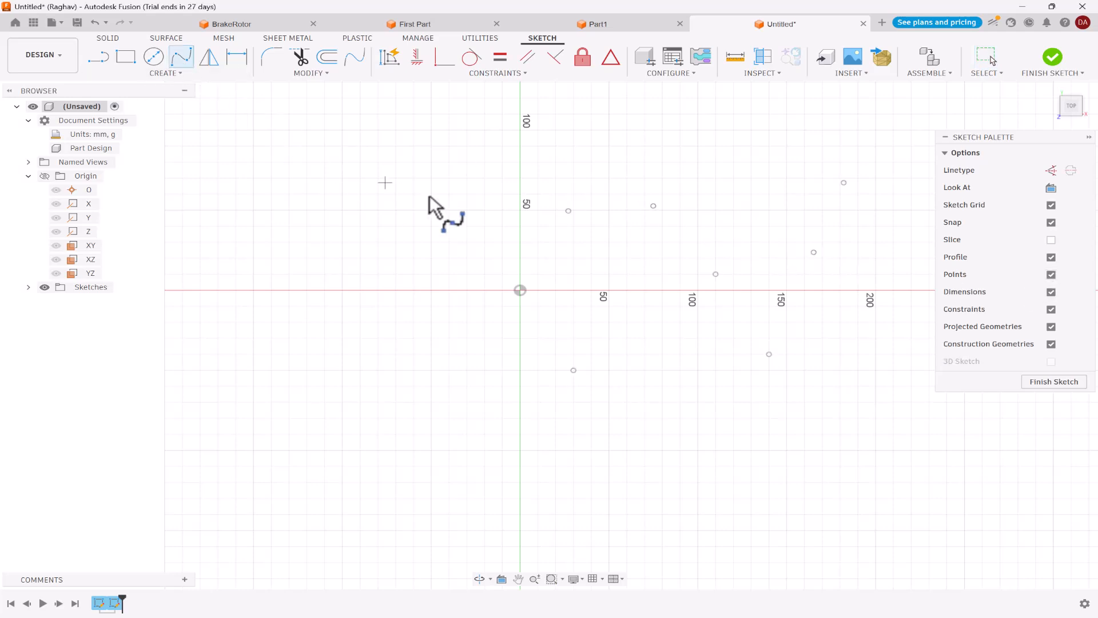
left_click(568, 211)
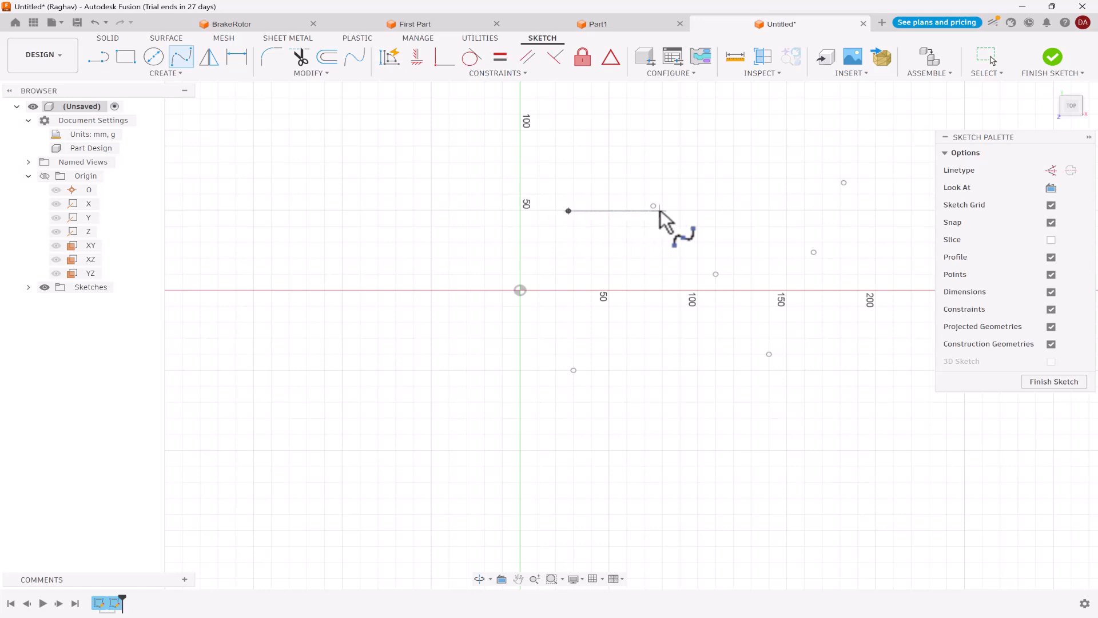
left_click(844, 183)
left_click(814, 252)
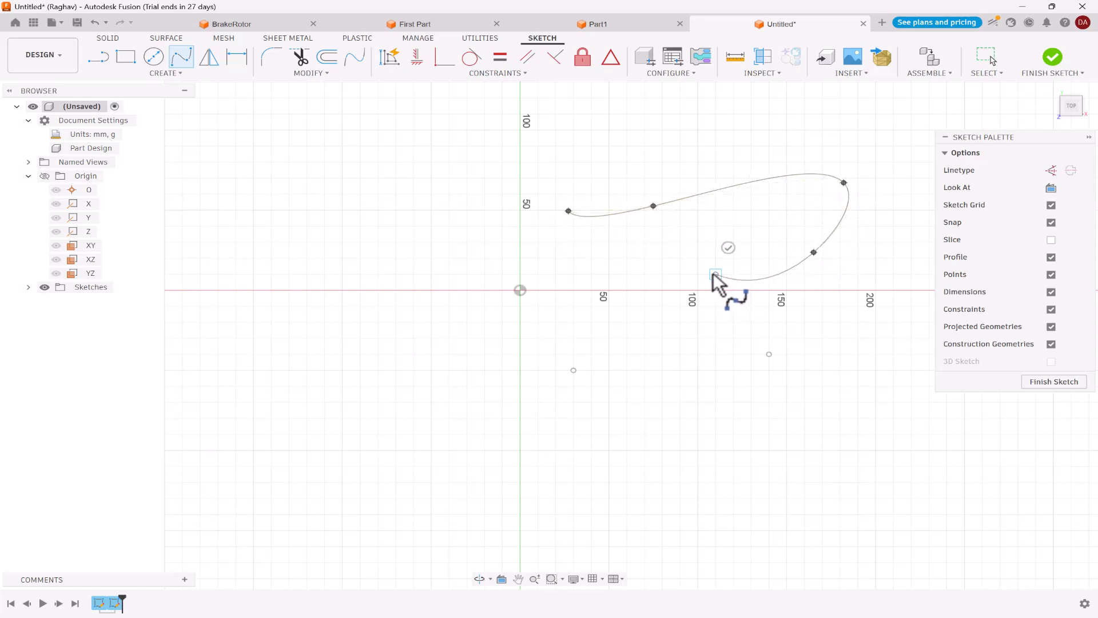
left_click(715, 274)
left_click(770, 354)
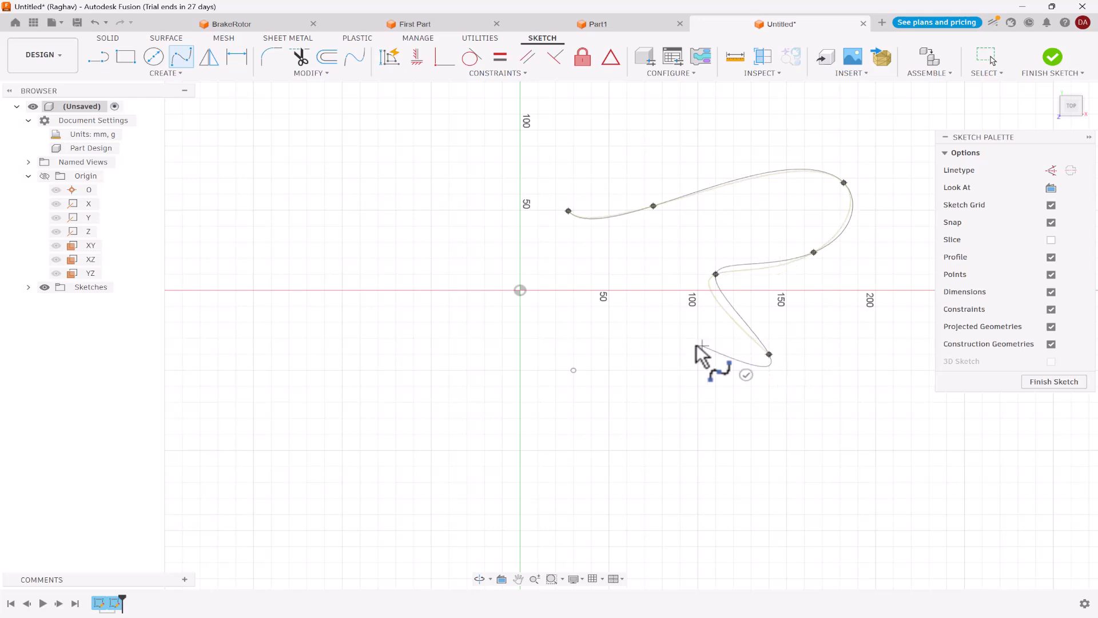
left_click(572, 370)
key("Escape")
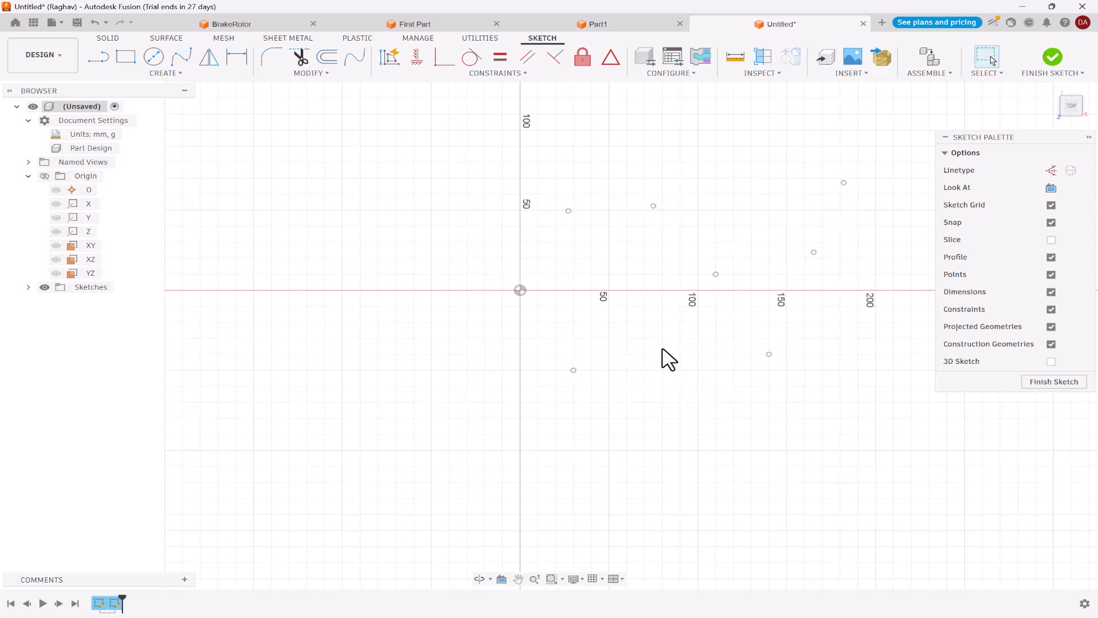
Draw a fit point spline through the seven sketch points, ending at the lower point nearest the vertical axis, and finish the sketch.
left_click(182, 57)
left_click(568, 211)
left_click(653, 206)
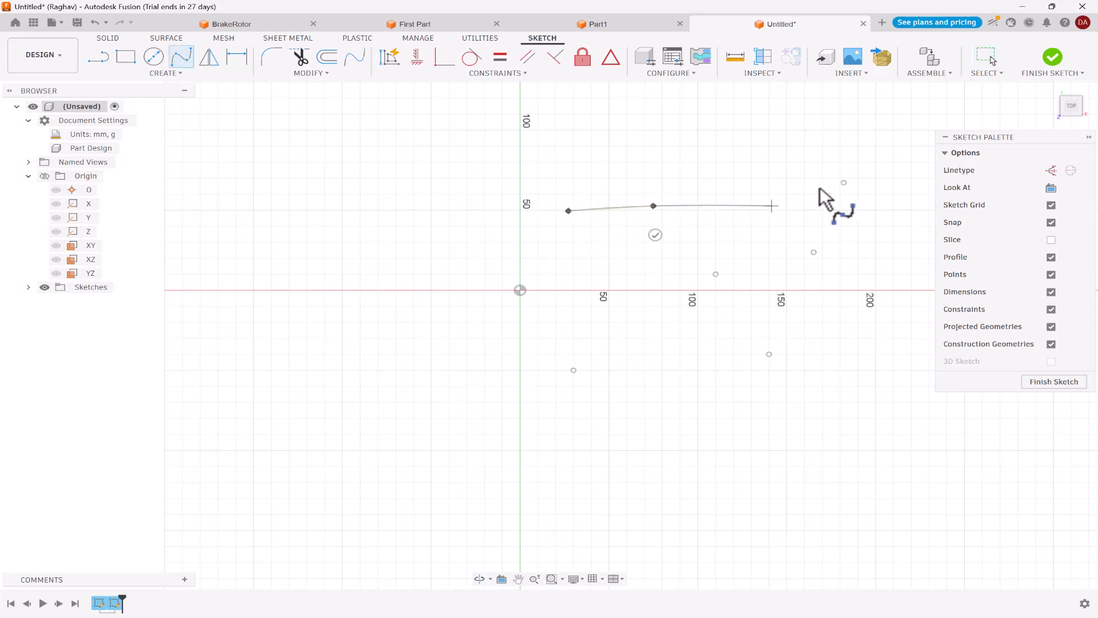
left_click(846, 183)
left_click(814, 252)
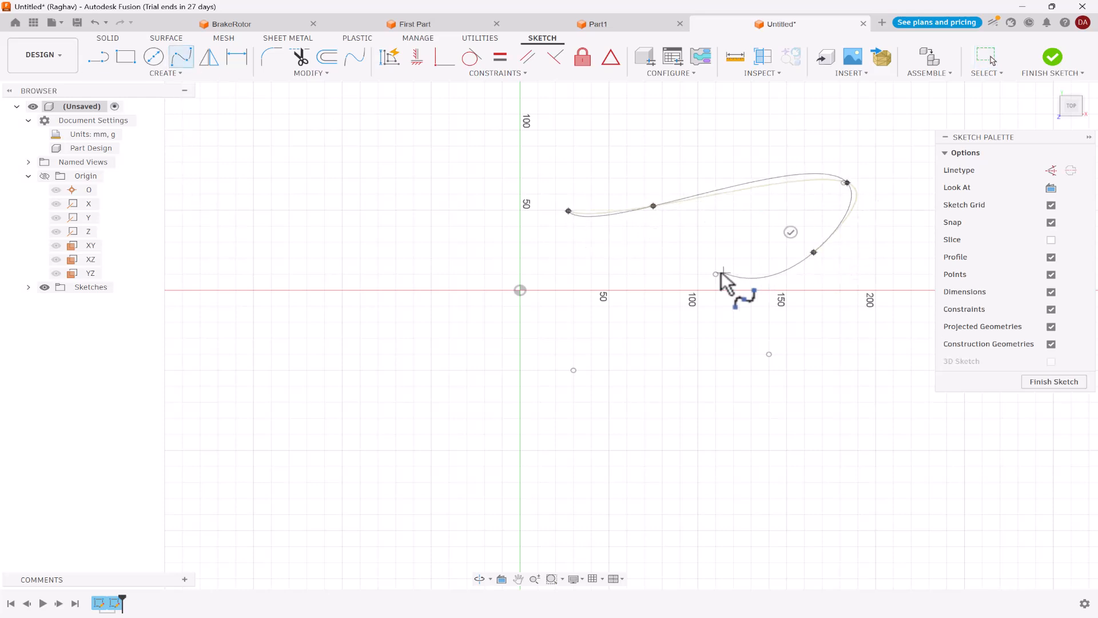
left_click(716, 274)
left_click(770, 354)
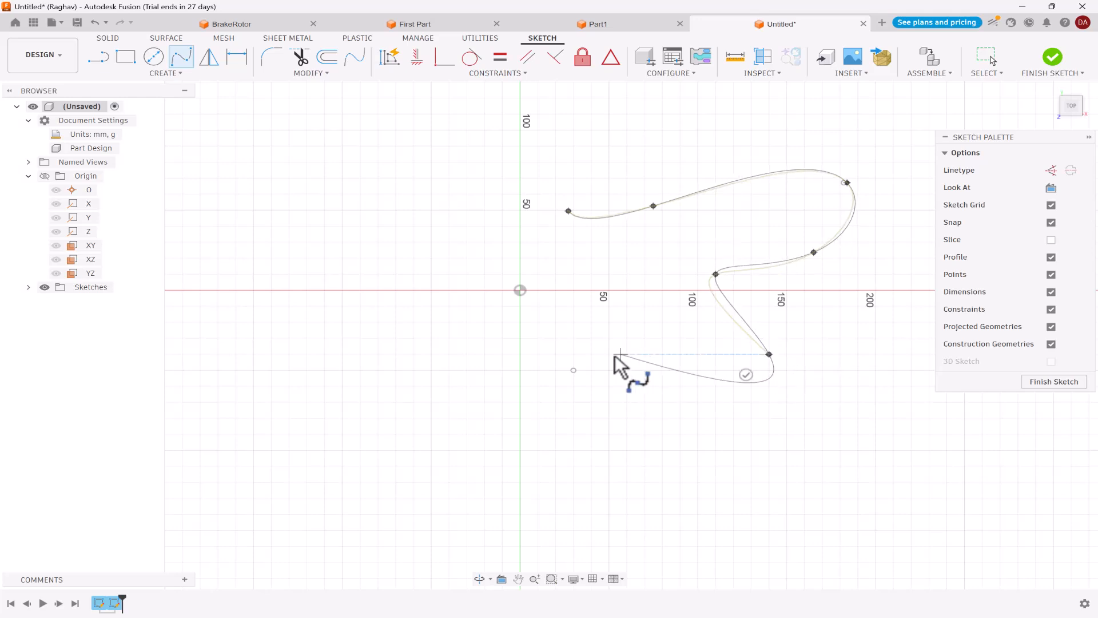
left_click(574, 370)
left_click(1062, 384)
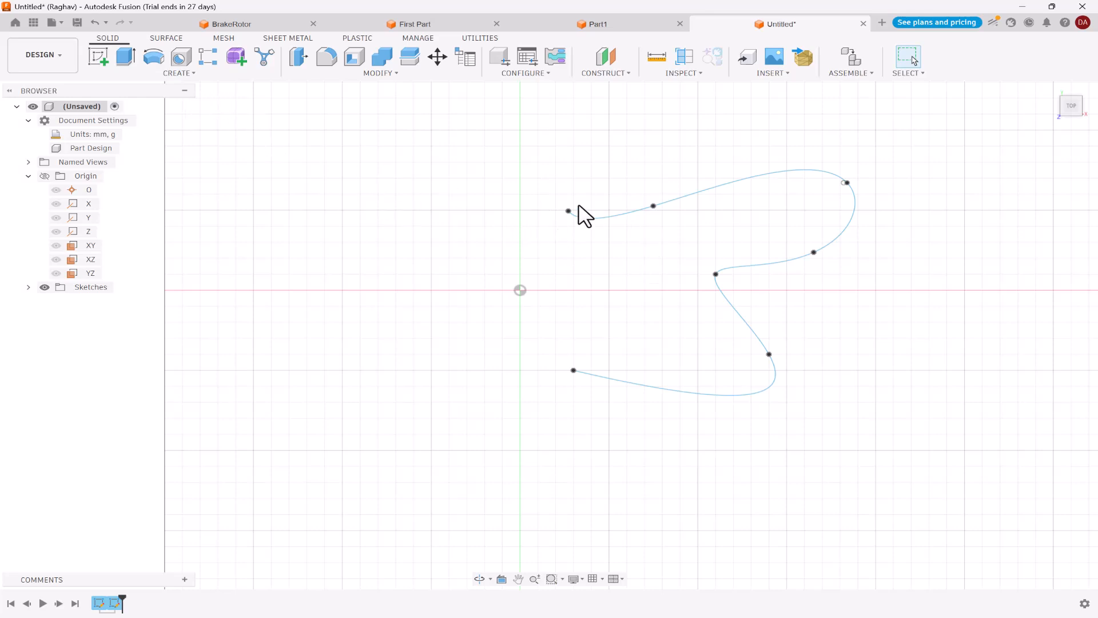
Delete the spline with its points, and define a text frame in a new sketch, from the origin into the upper-right quadrant.
left_click_drag(544, 154, 932, 496)
key("Delete")
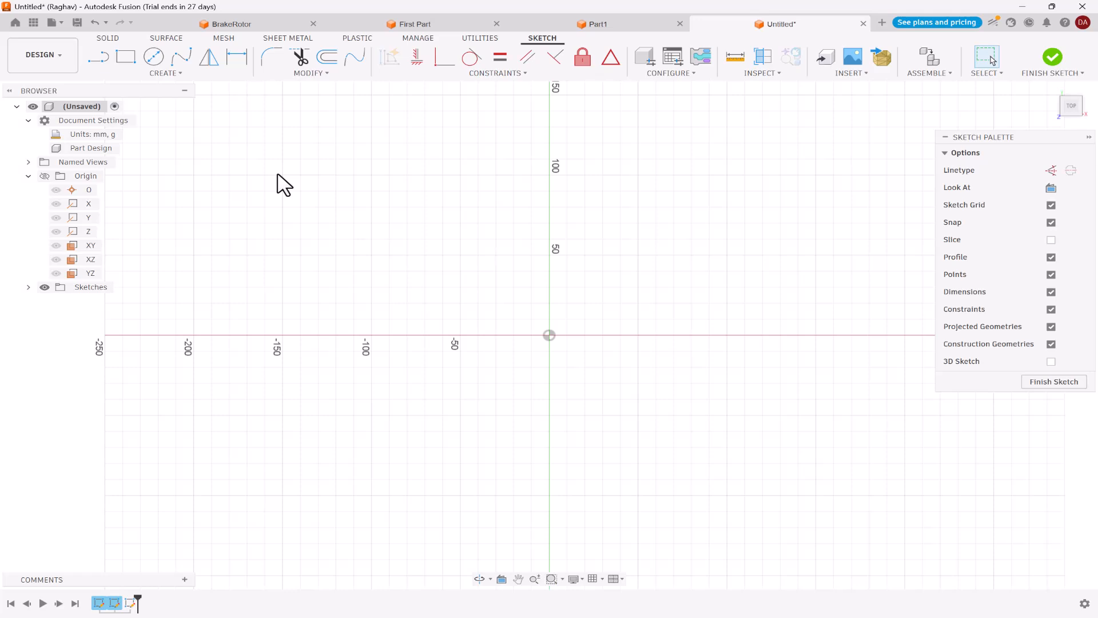
left_click(170, 76)
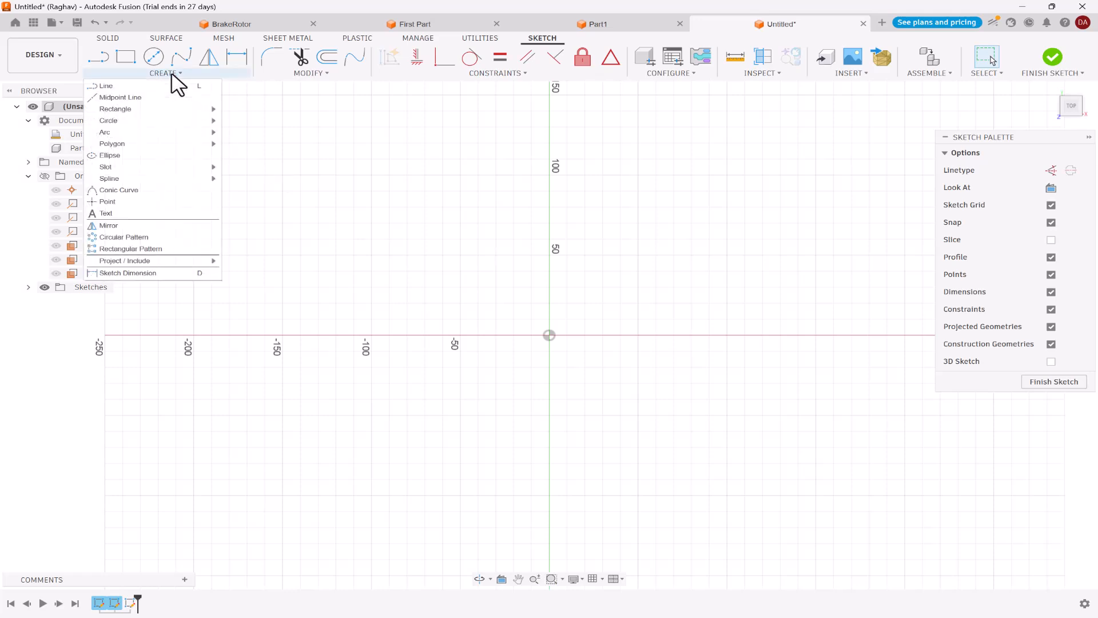
left_click(131, 214)
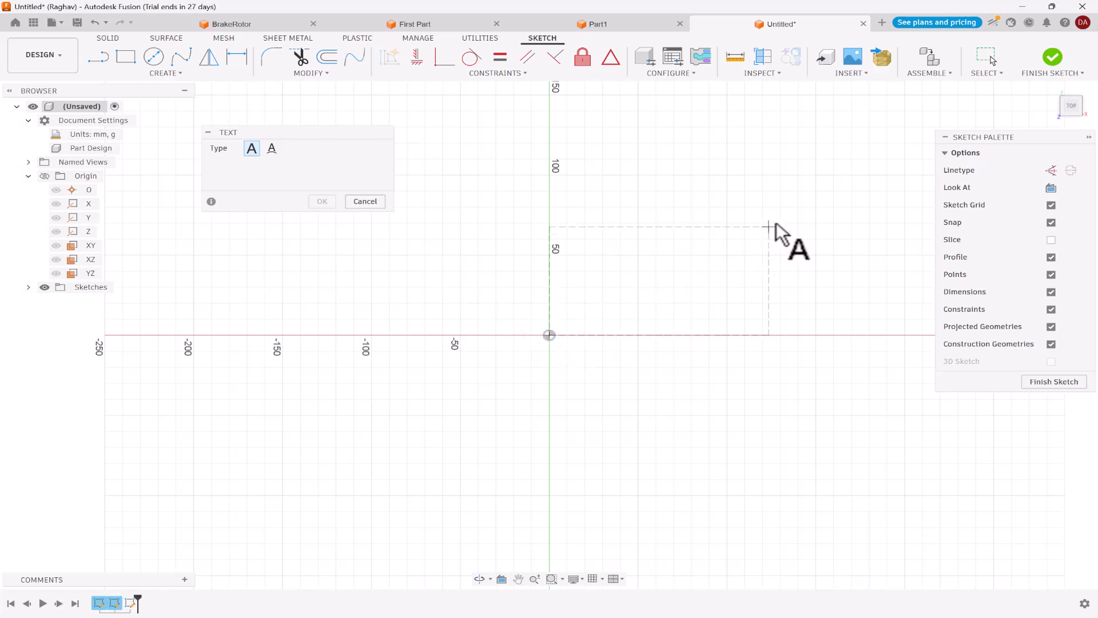
left_click(866, 213)
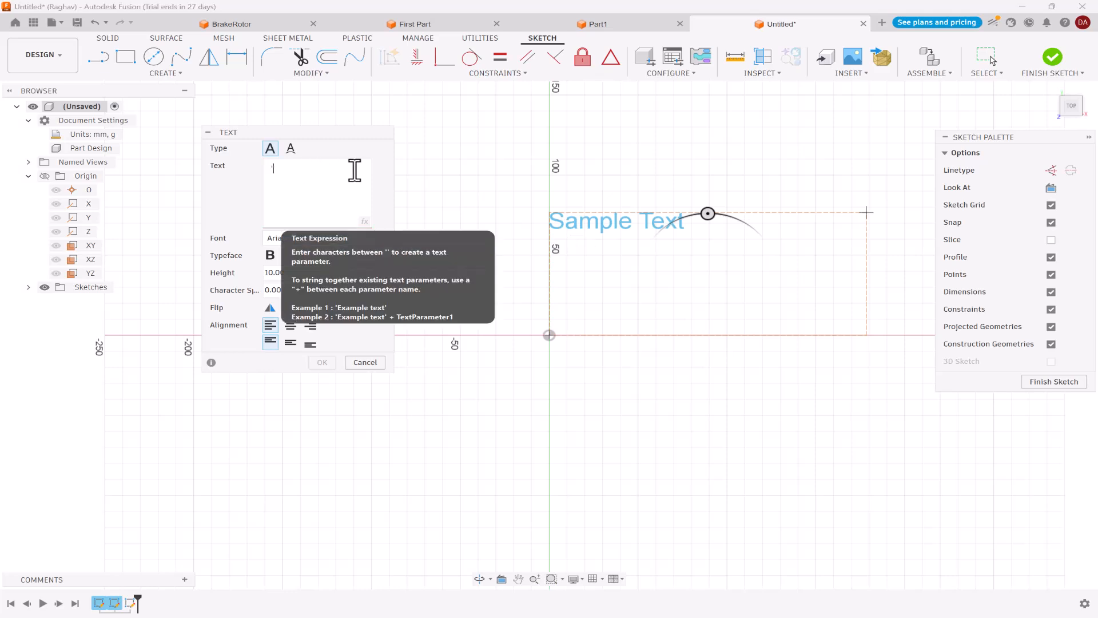
Enter 'CADD Engineer' as the frame's text and align it to the centre horizontally and the middle vertically.
type("'CADD Enginee")
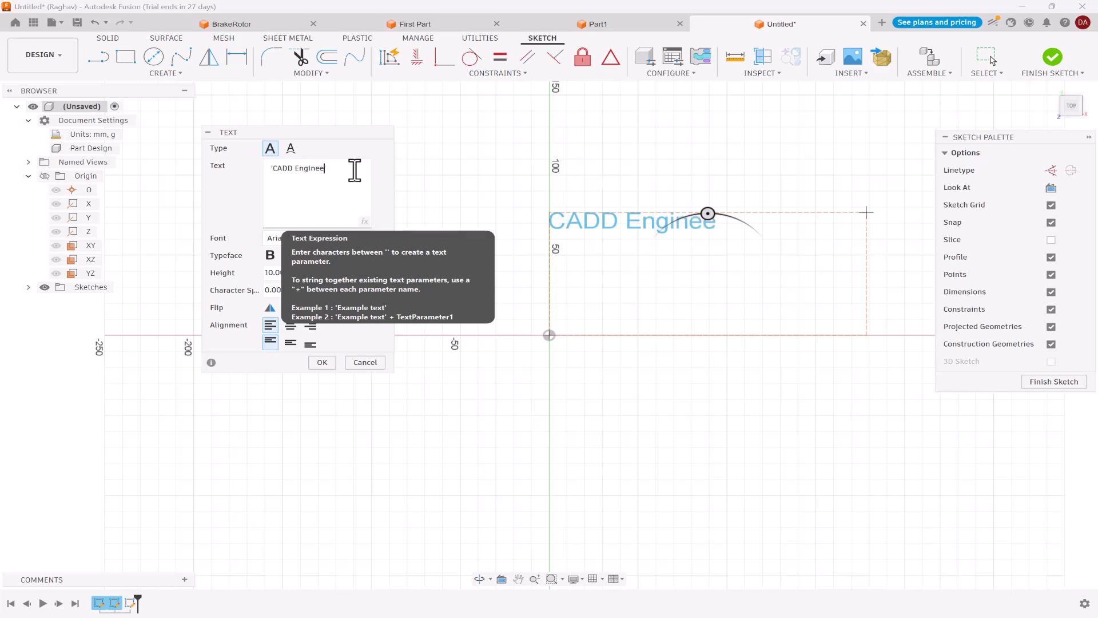
type("'")
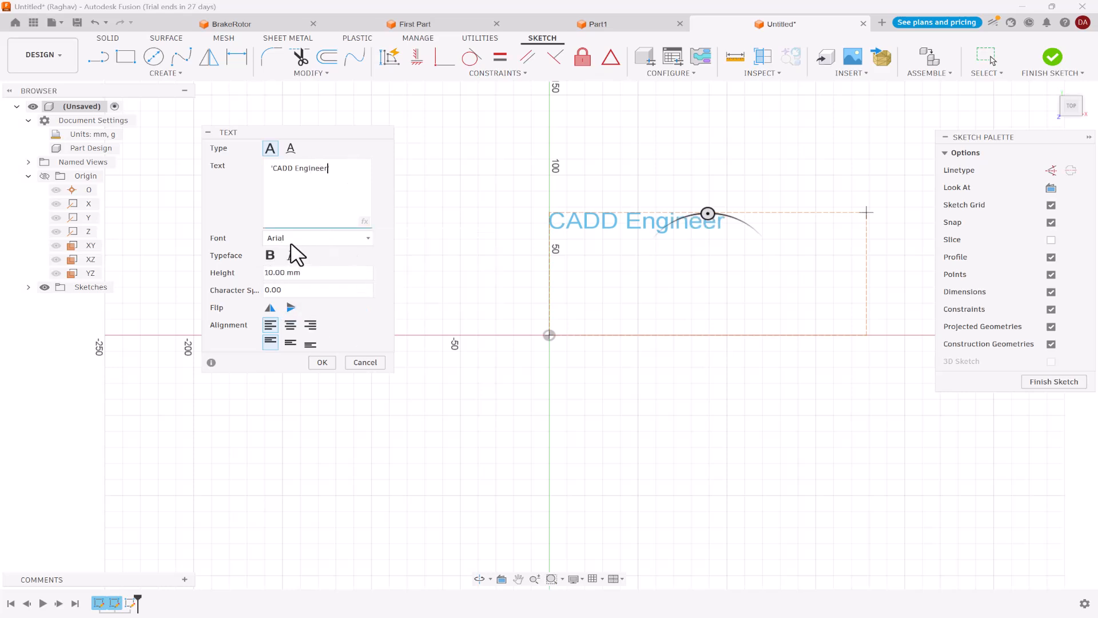
left_click(291, 326)
left_click(291, 342)
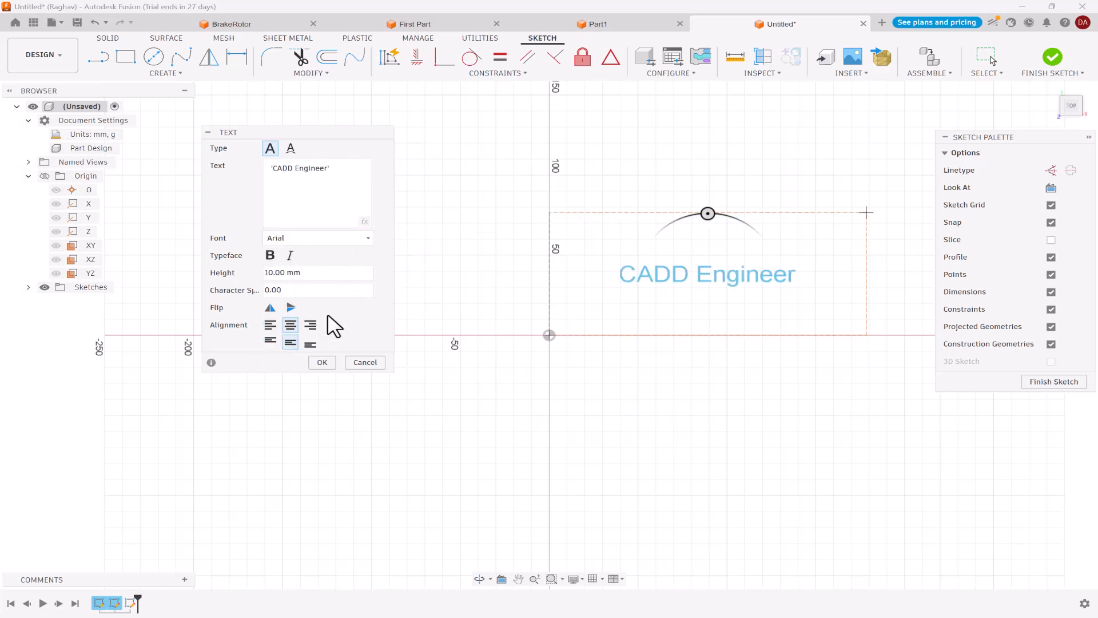
Try the horizontal flip on the framed text, turn it off again, and create the text with a larger height.
left_click(271, 308)
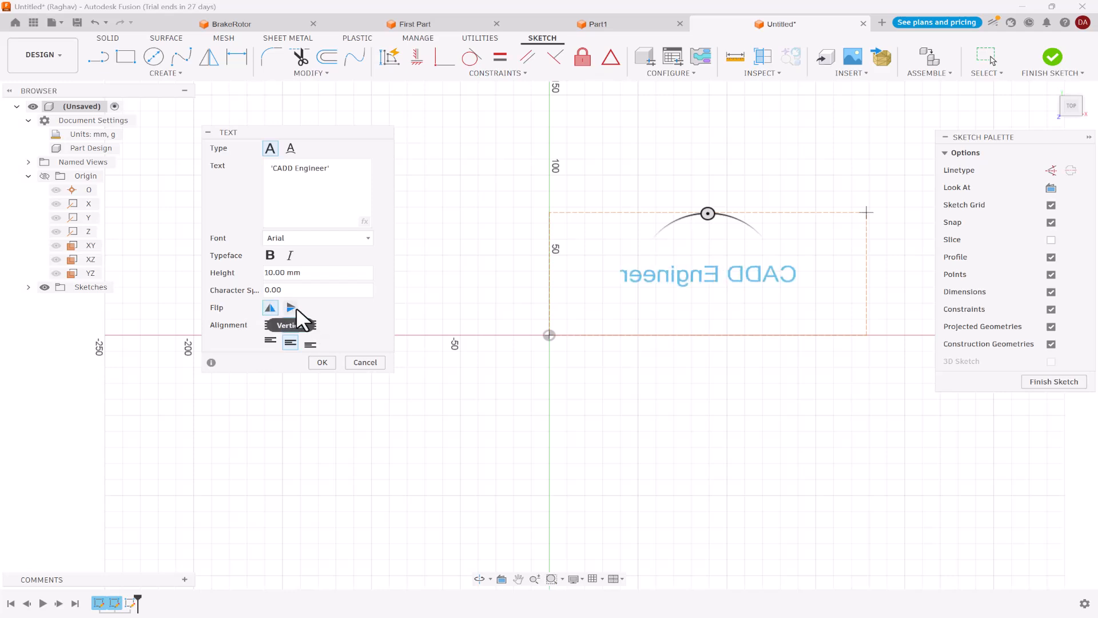
left_click(270, 307)
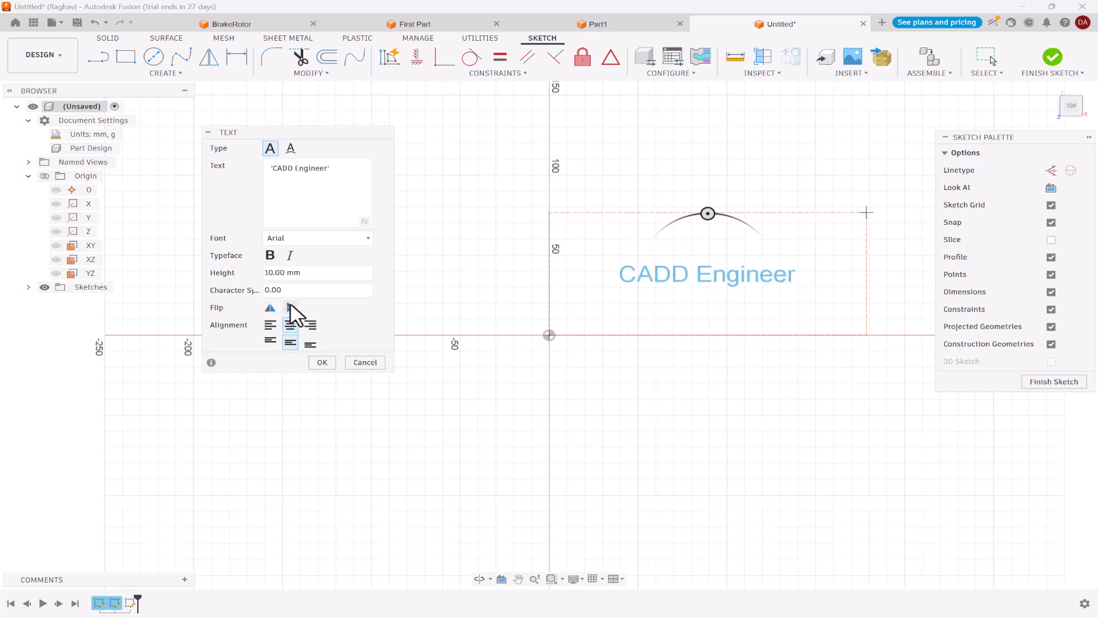
left_click(311, 273)
key("Return")
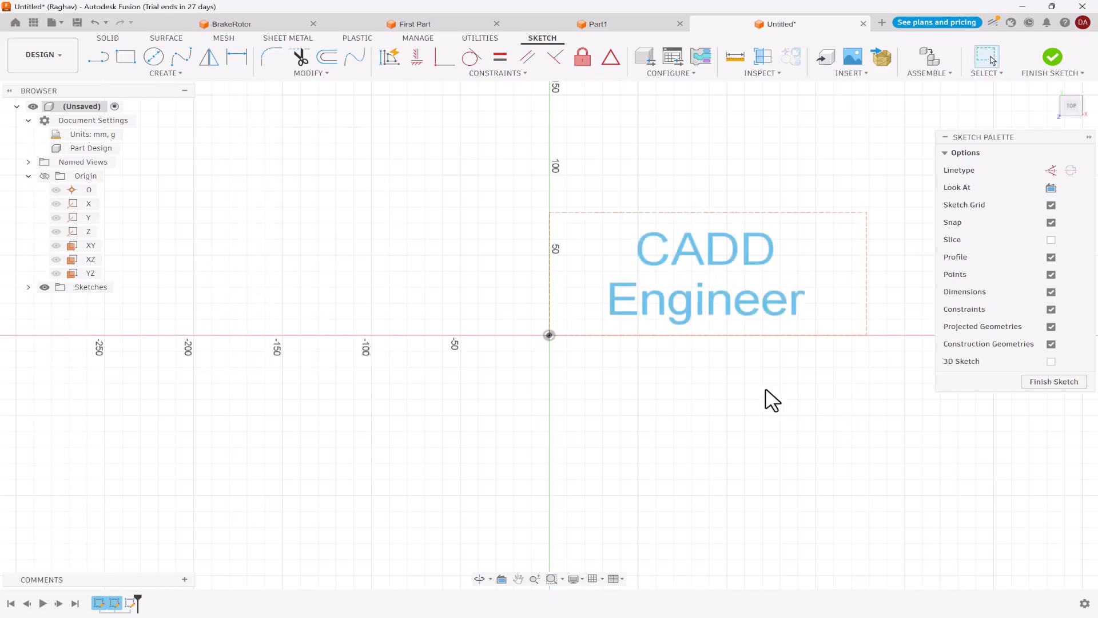
Draw a 50 mm diameter circle centred on the vertical axis below the framed text.
scroll(503, 307, "down", 3)
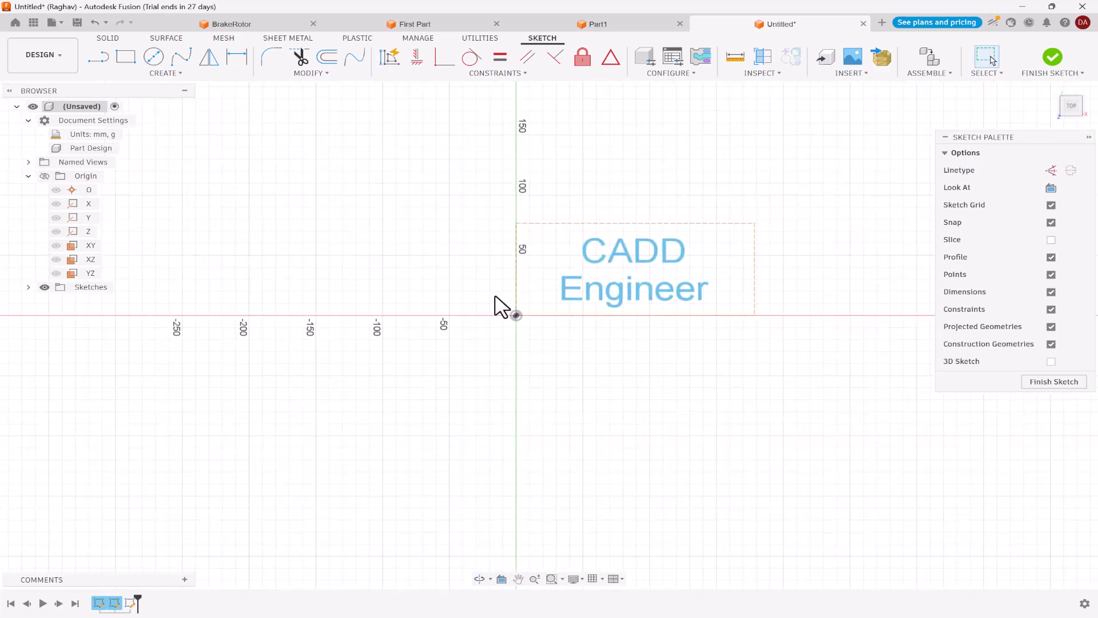
scroll(669, 407, "up", 2)
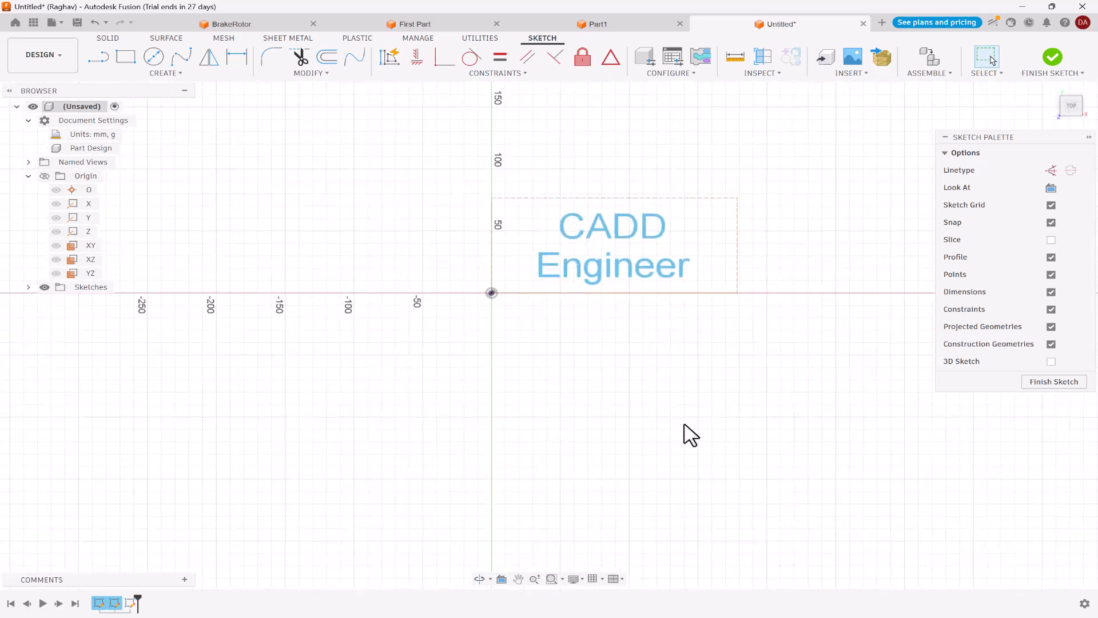
left_click(164, 79)
mouse_move(147, 138)
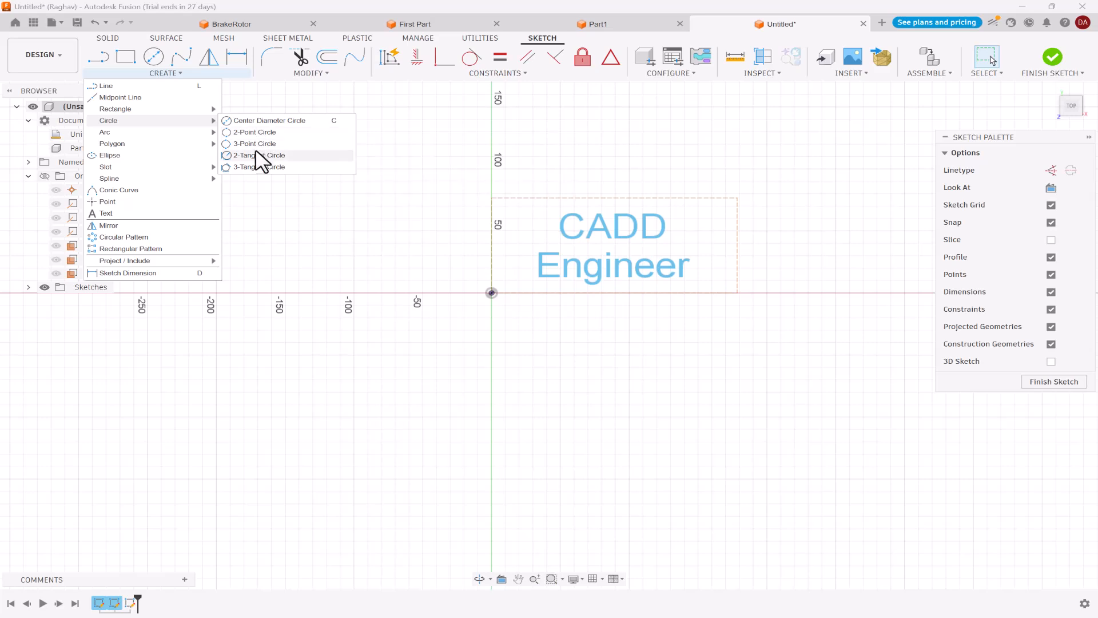
left_click(261, 145)
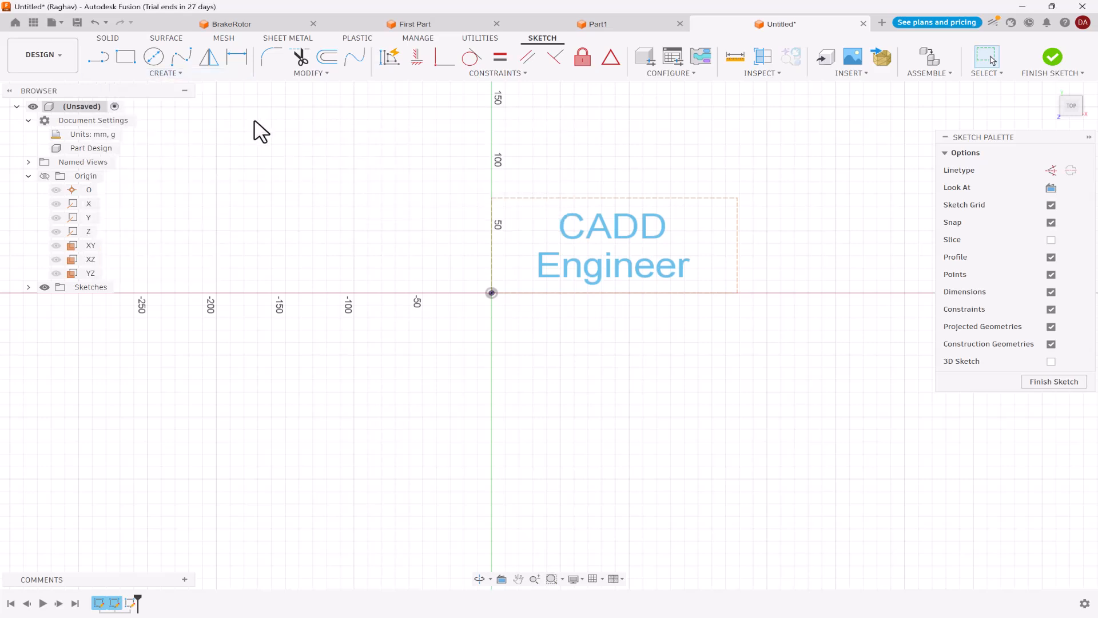
left_click(491, 417)
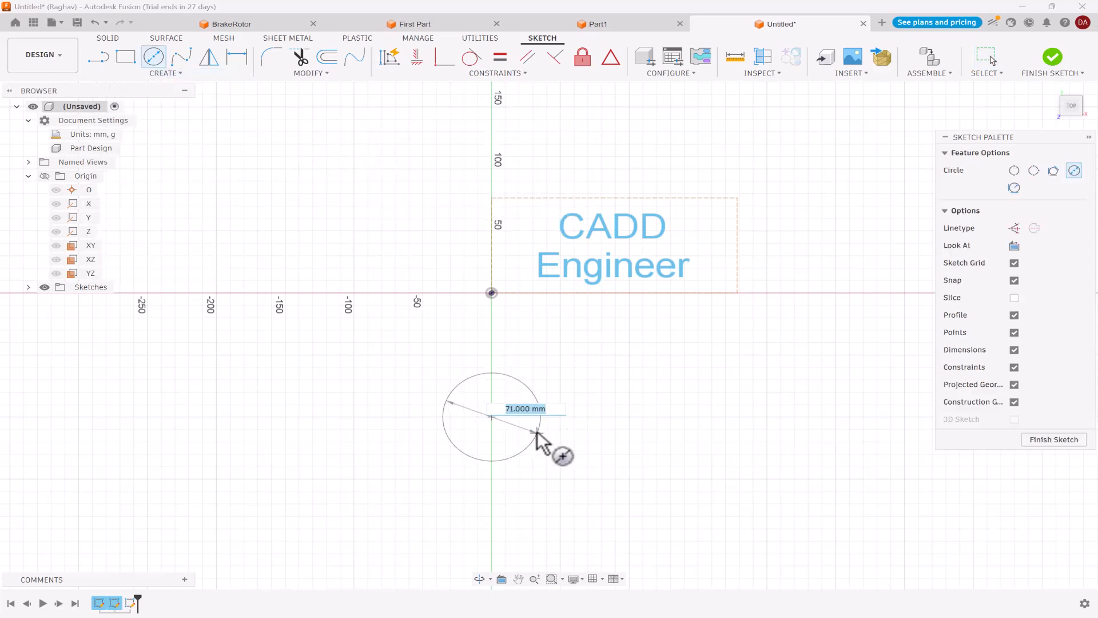
type("50")
key("Return")
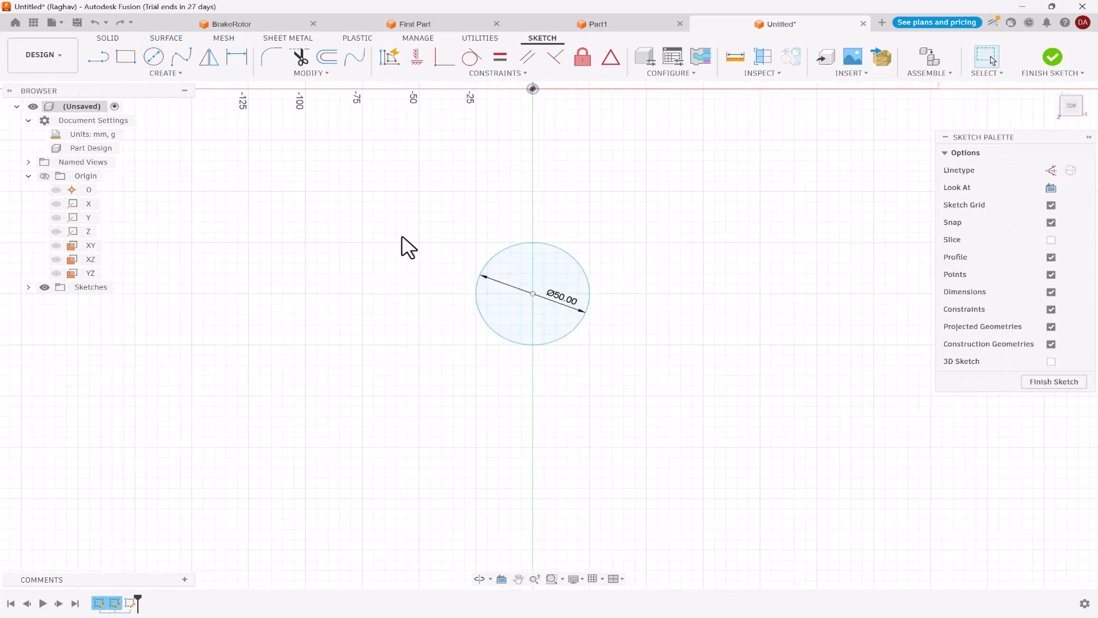
Start a text on path along the circle and enter 'CADD CENGINEER' as its content.
left_click(176, 76)
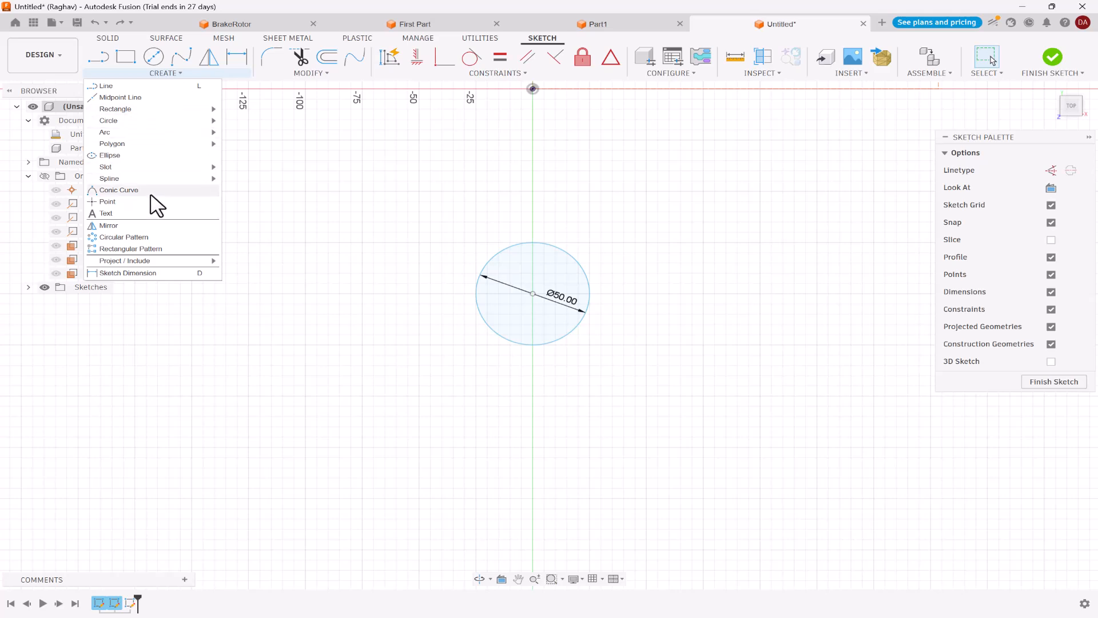
left_click(106, 213)
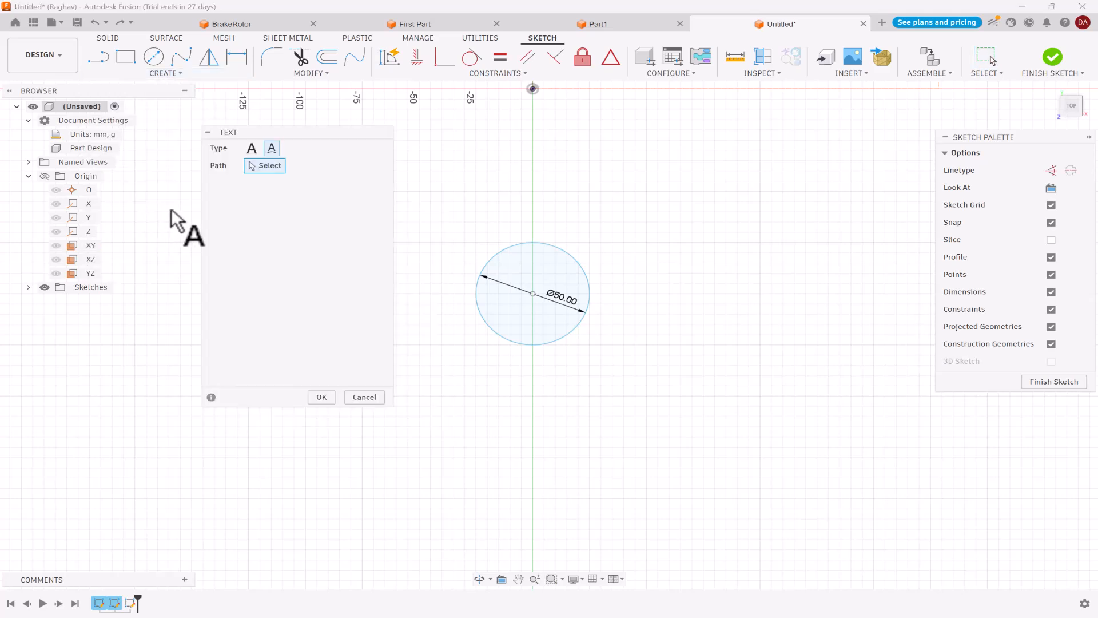
left_click(273, 150)
left_click(521, 244)
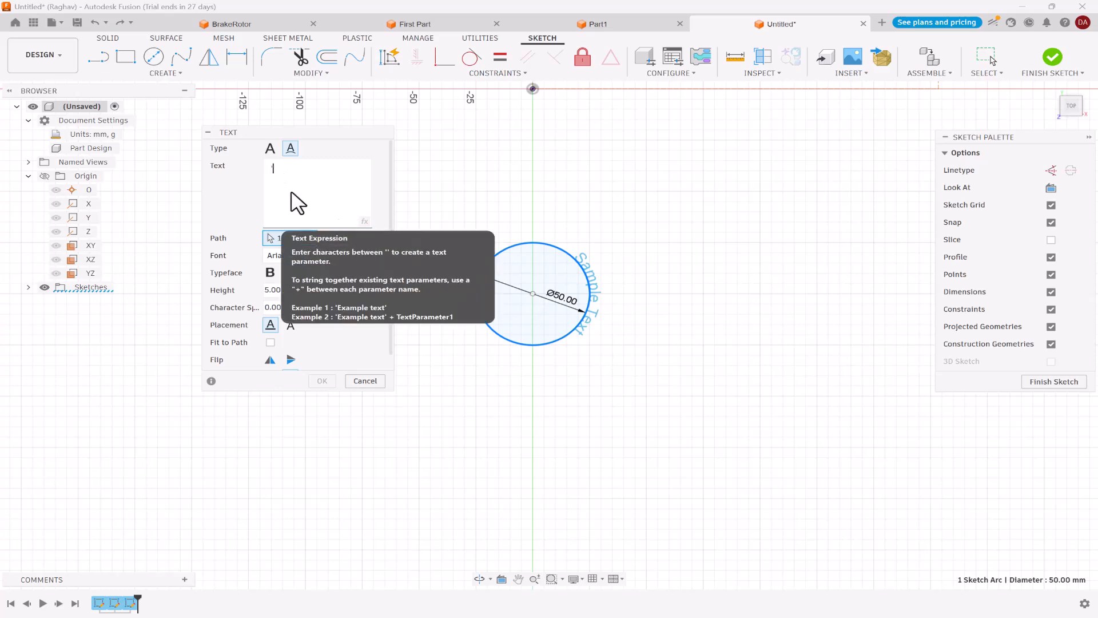
type("'CADD CENGINEER")
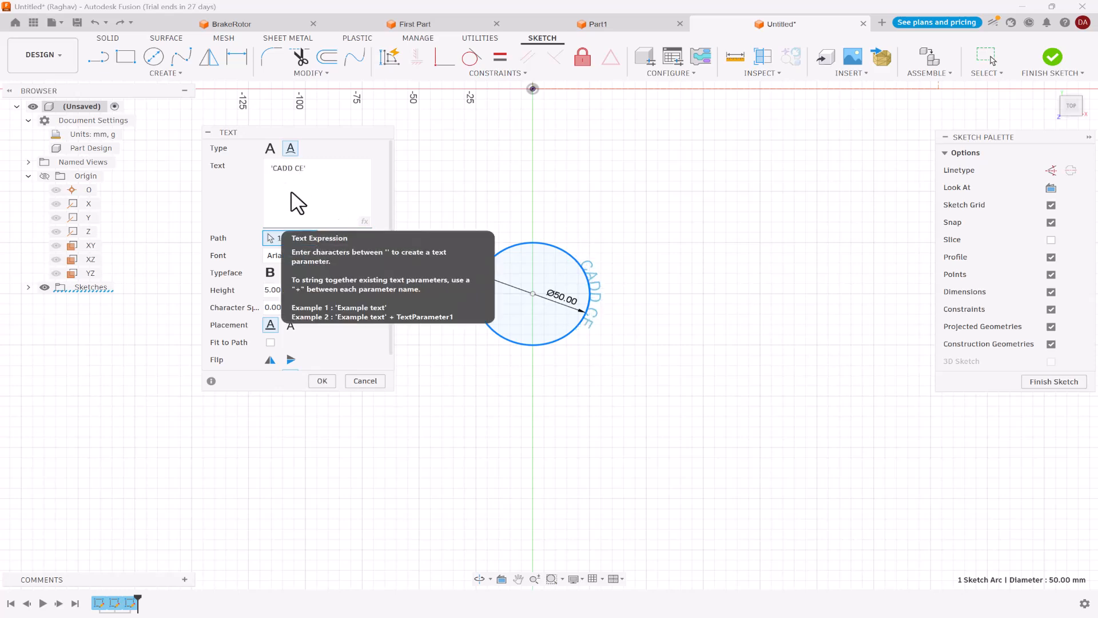
type("'")
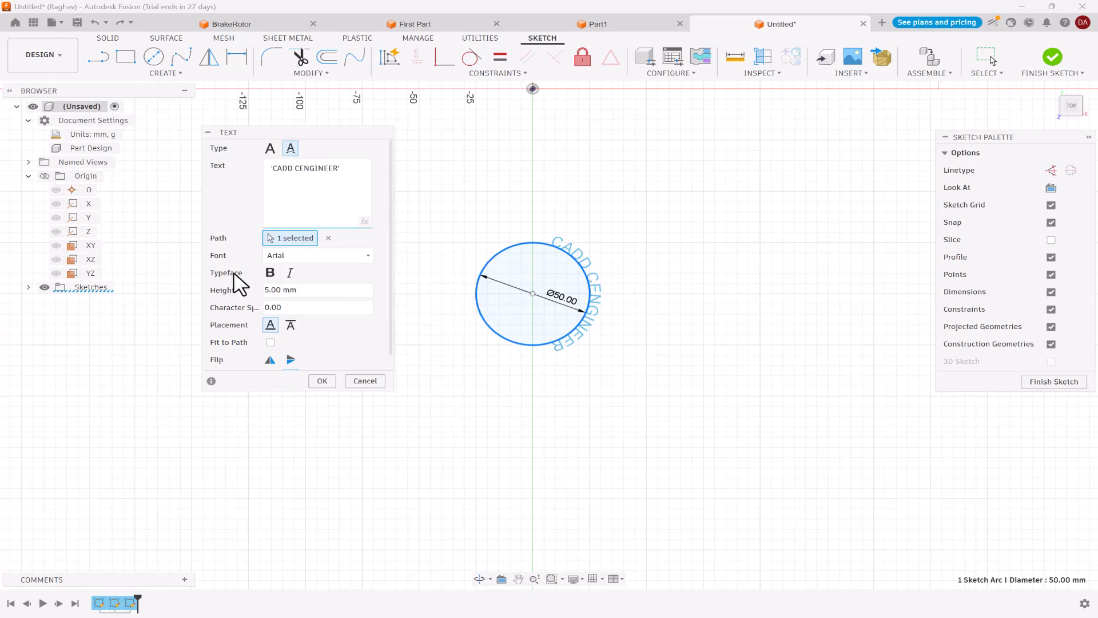
Set the path text height to 6 mm, try the placement inside the circle, return it outside, and enable Fit to Path.
left_click_drag(311, 289, 263, 289)
left_click(289, 326)
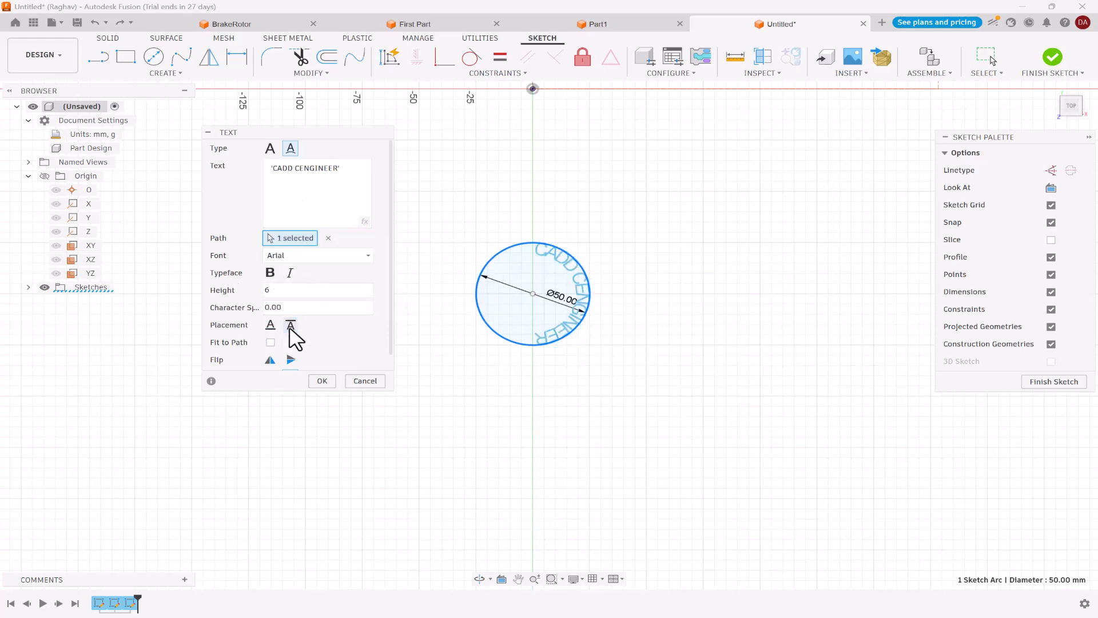
left_click(271, 325)
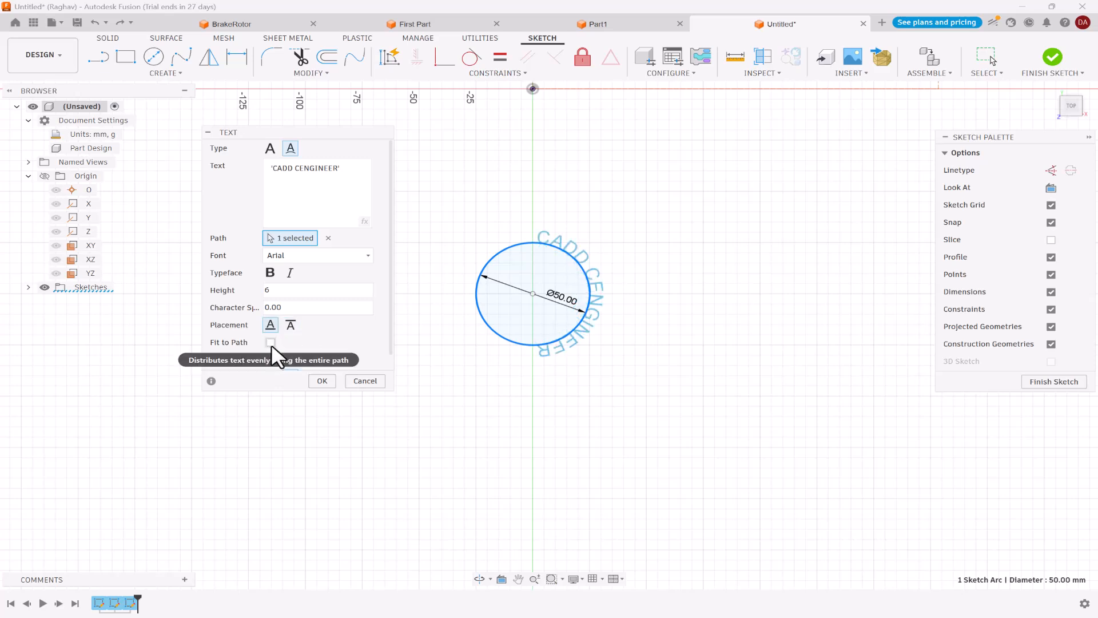
left_click(270, 342)
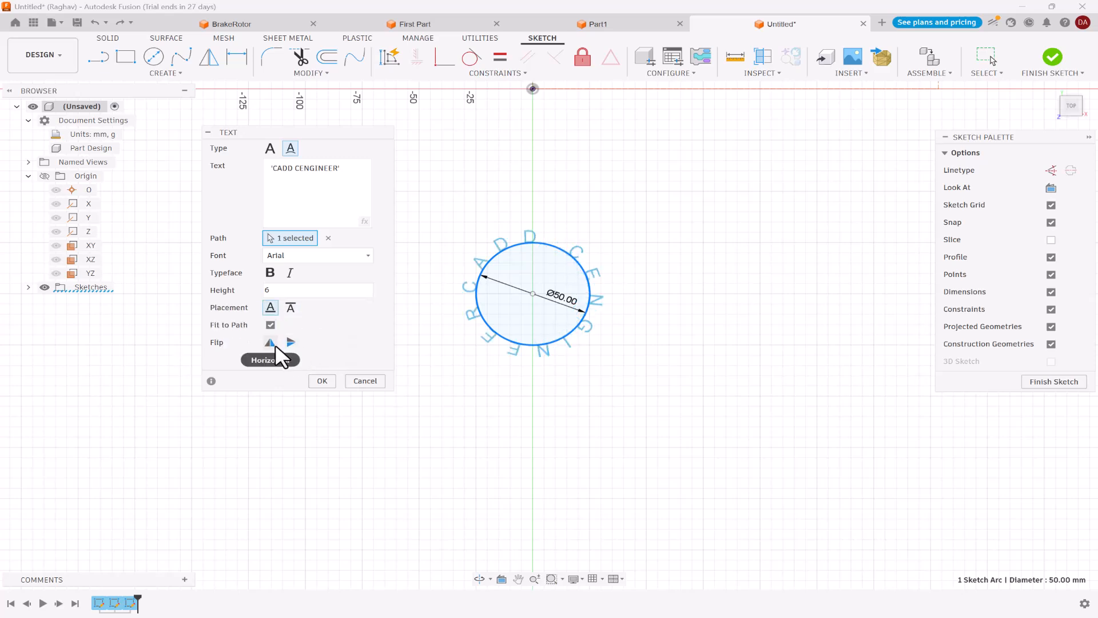
Try the horizontal and vertical flips on the path text, and create it unflipped around the circle.
left_click(270, 342)
left_click(292, 342)
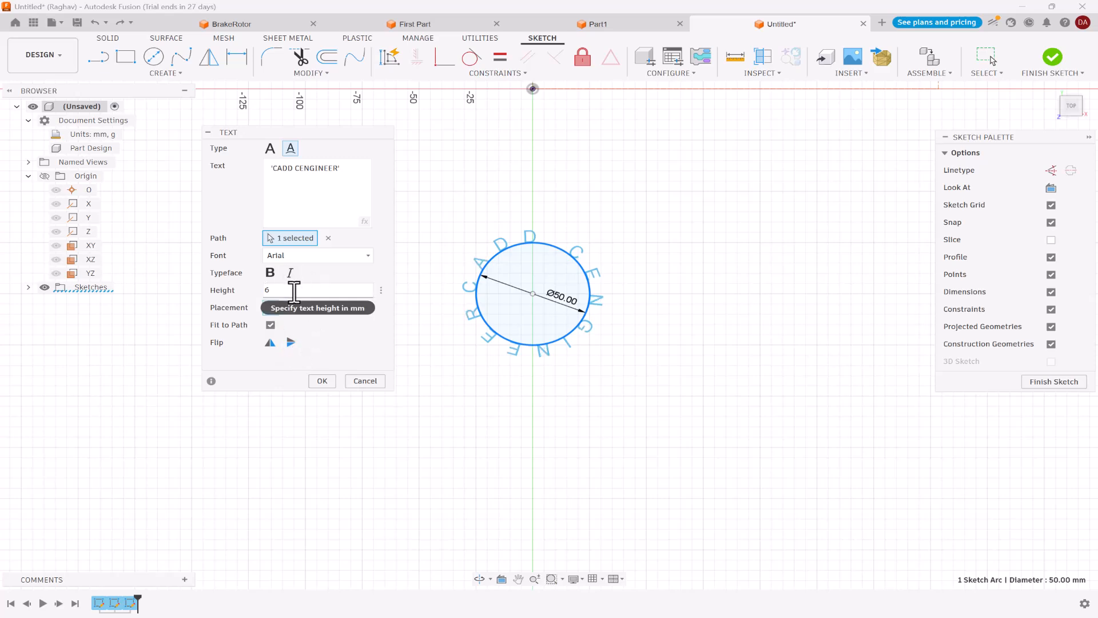
left_click(321, 382)
scroll(584, 368, "up", 1)
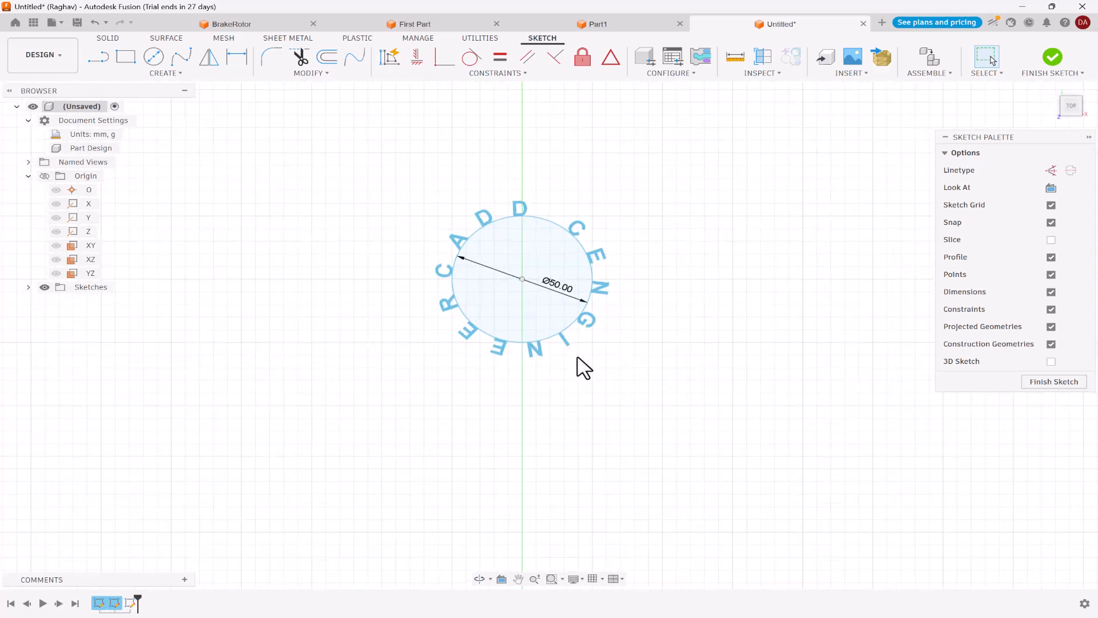
Delete the circle with its path text, and the framed CADD Engineer text at the origin.
left_click_drag(413, 198, 694, 432)
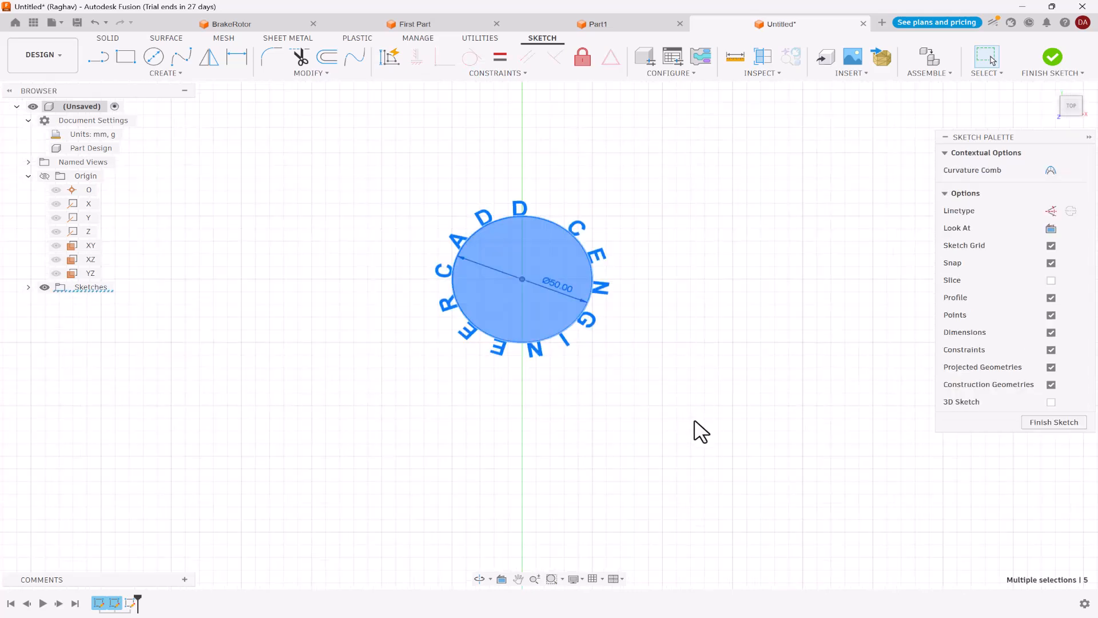
key("Delete")
left_click(177, 75)
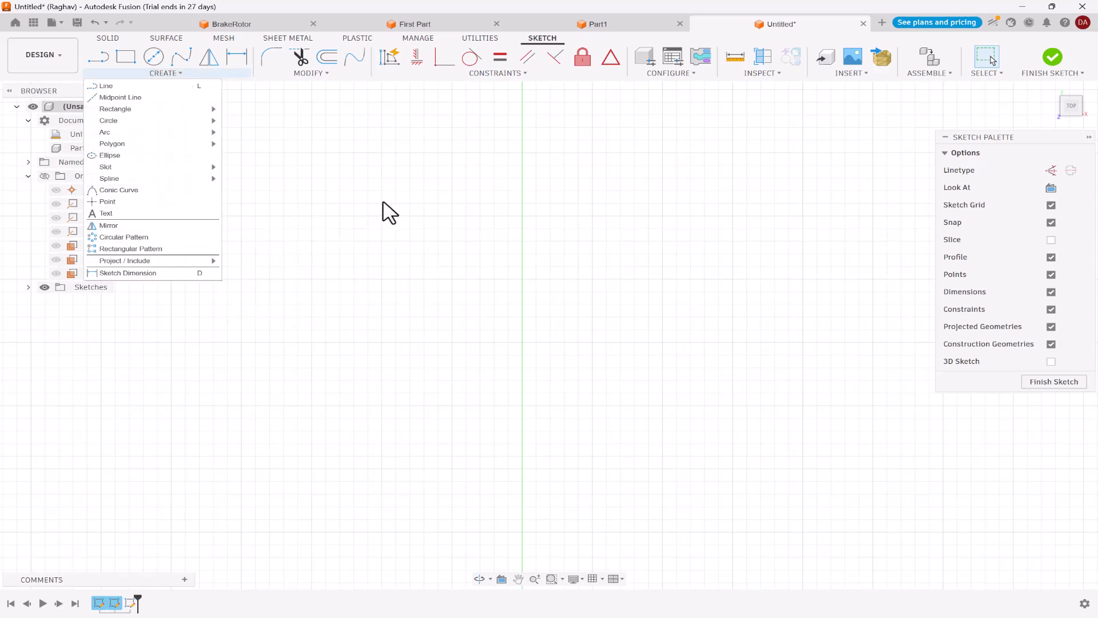
scroll(412, 226, "down", 1)
left_click(416, 226)
scroll(414, 226, "down", 5)
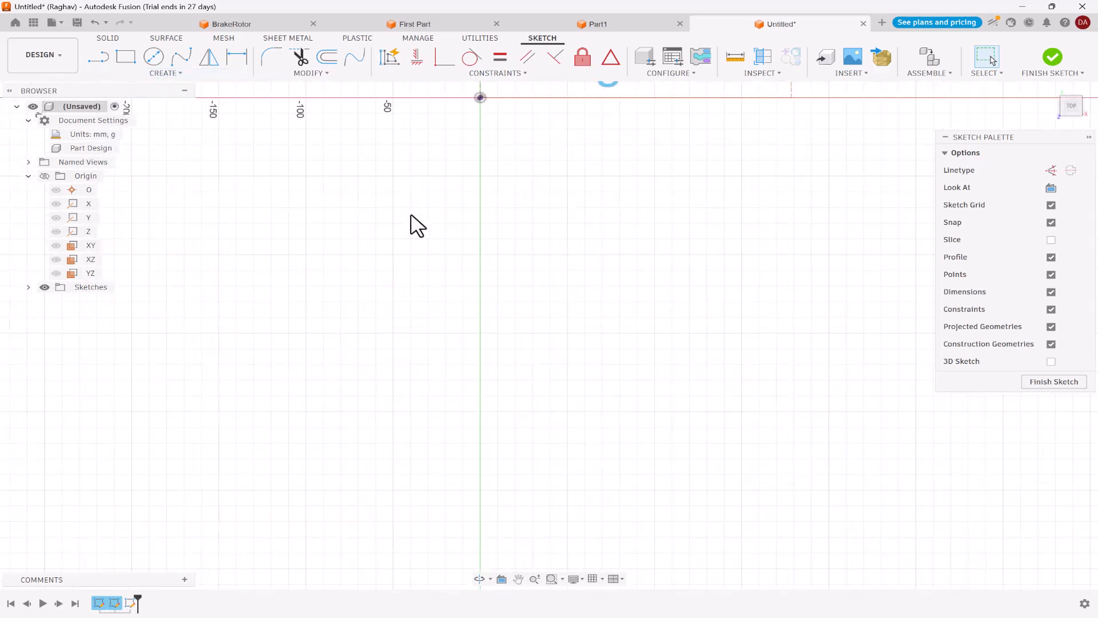
scroll(414, 166, "down", 3)
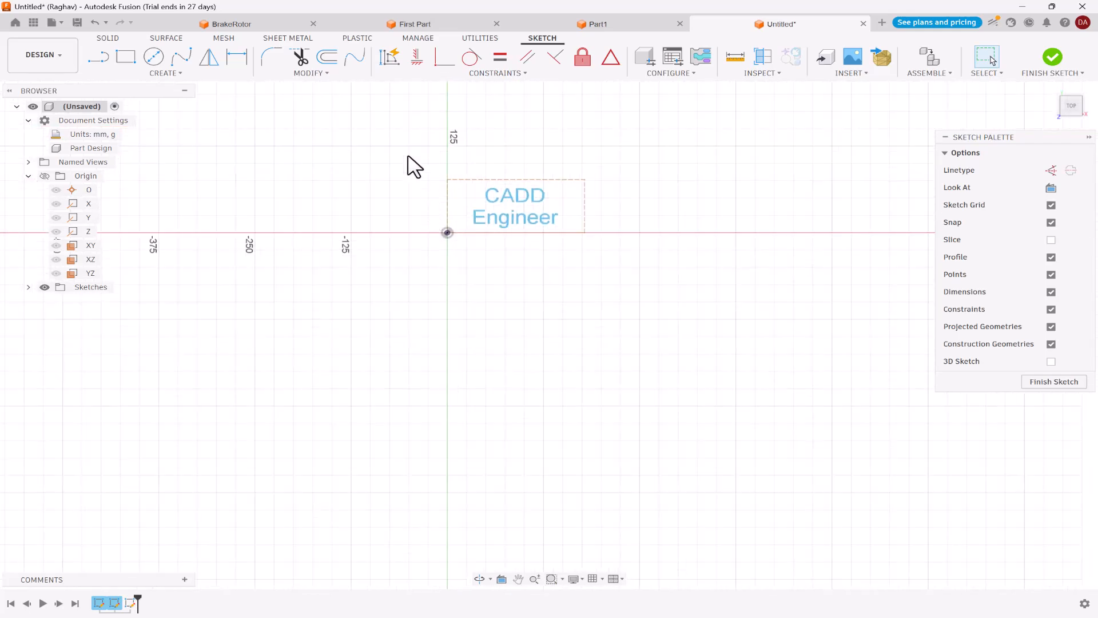
scroll(421, 152, "up", 3)
left_click_drag(443, 197, 676, 314)
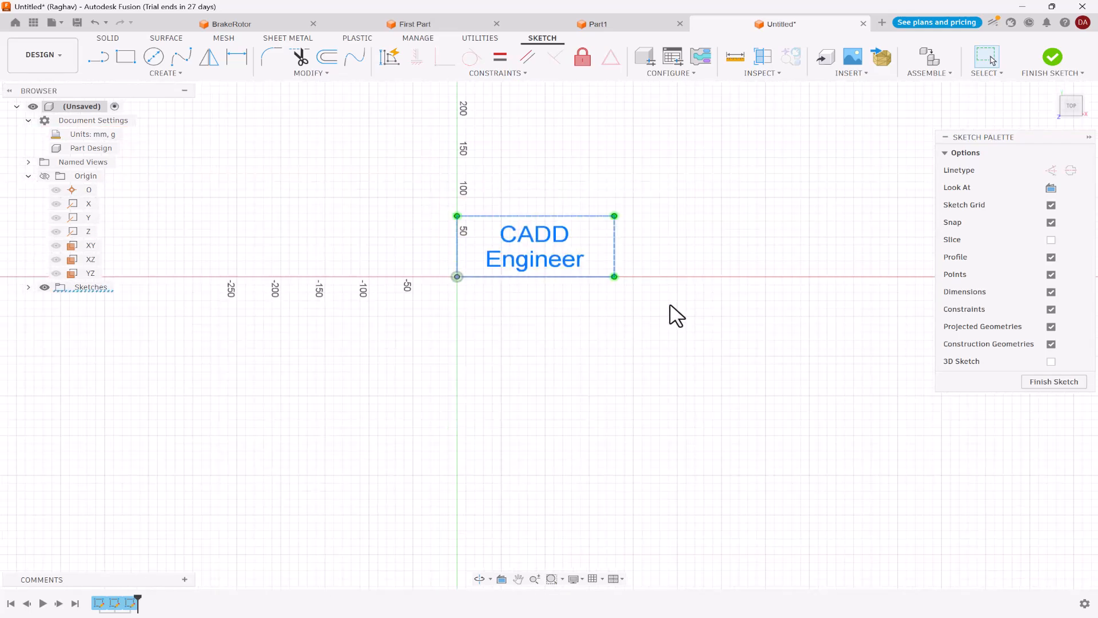
key("Delete")
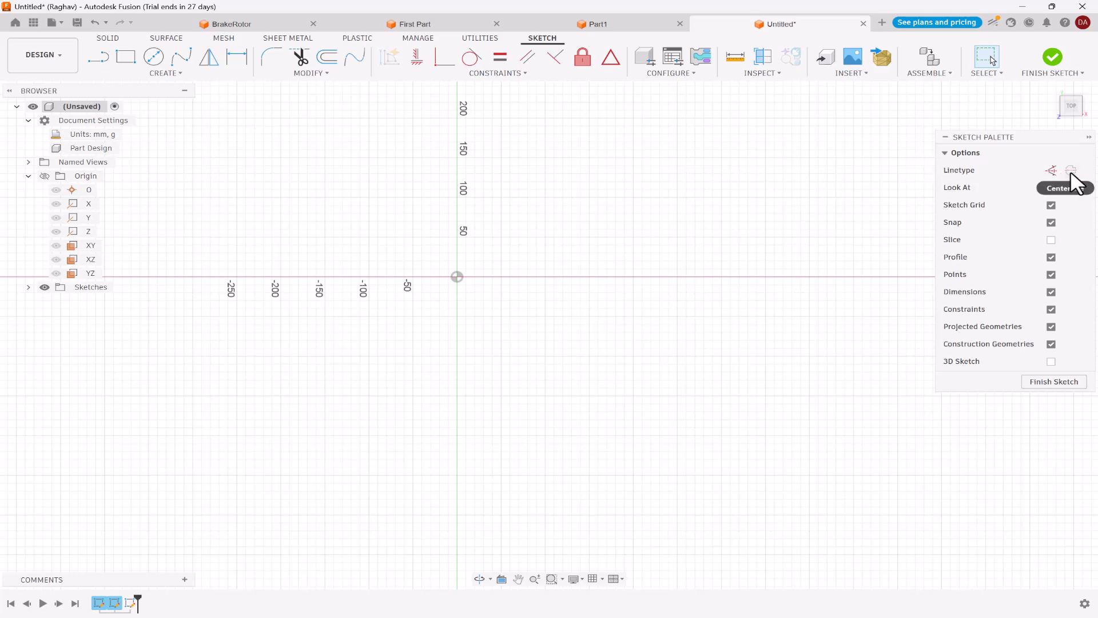
Draw a vertical construction line about 200 mm long from the origin upward along the vertical axis.
left_click(1053, 170)
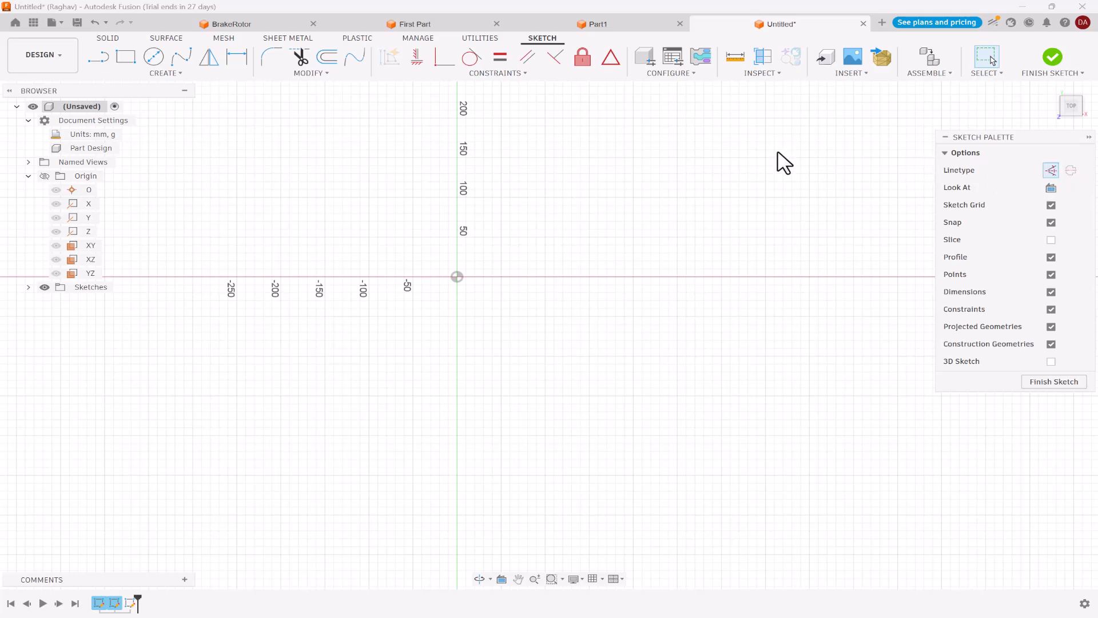
left_click(102, 60)
left_click(457, 277)
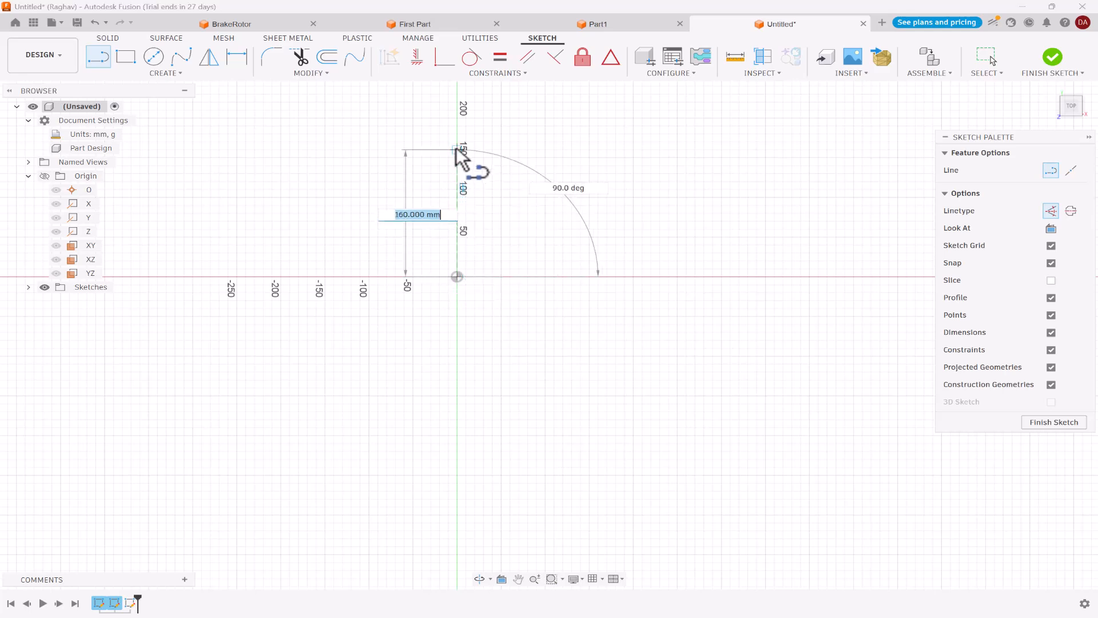
left_click(458, 117)
key("Escape")
scroll(400, 189, "up", 2)
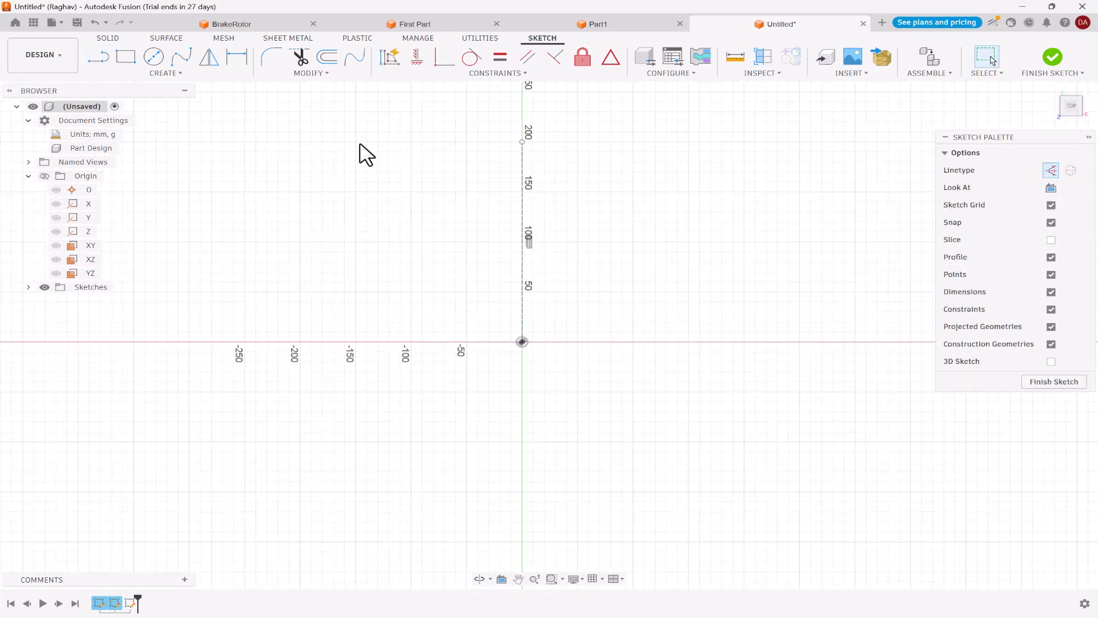
scroll(277, 154, "down", 1)
left_click(98, 56)
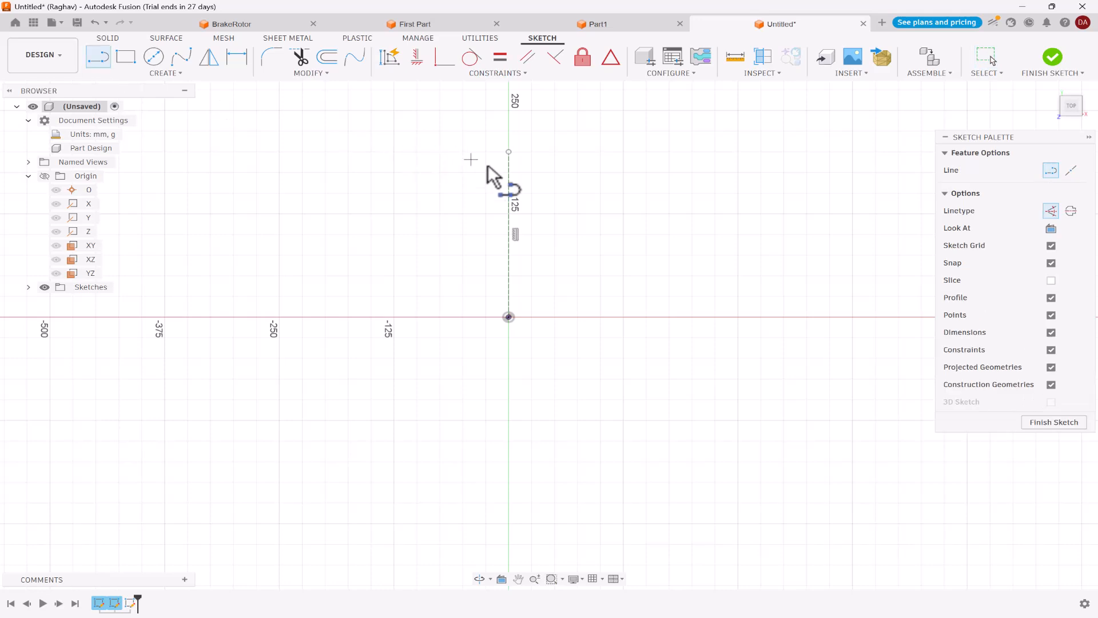
left_click_drag(509, 166, 417, 171)
key("Escape")
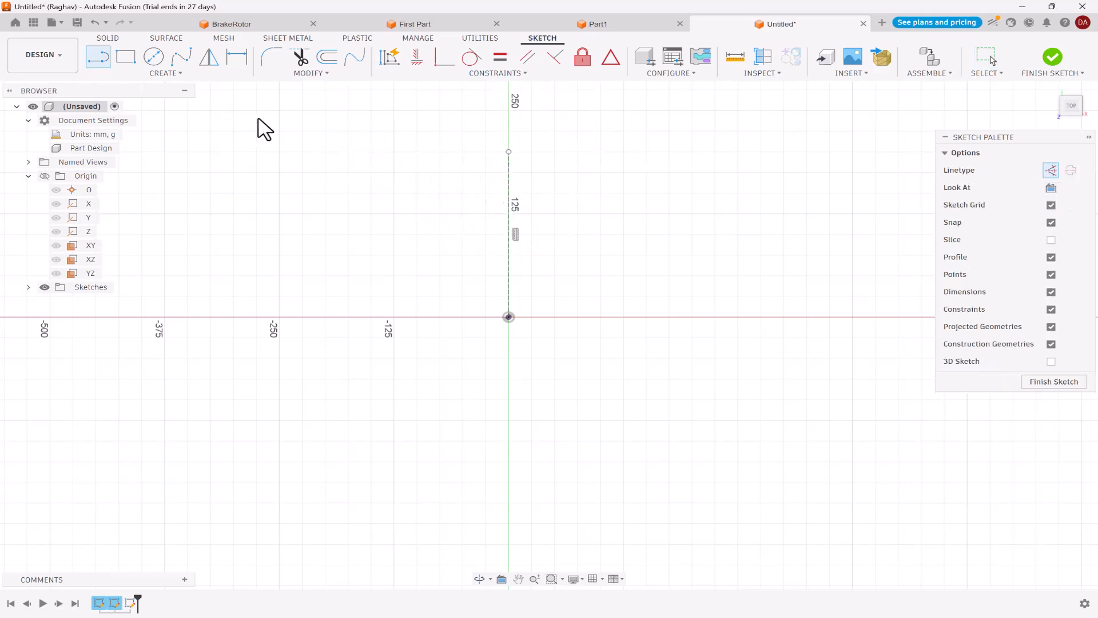
Turn off construction linetype and draw a seven-segment half I-profile, about 119 mm wide with a 66 mm deep notch, from the construction line to the origin.
left_click(98, 57)
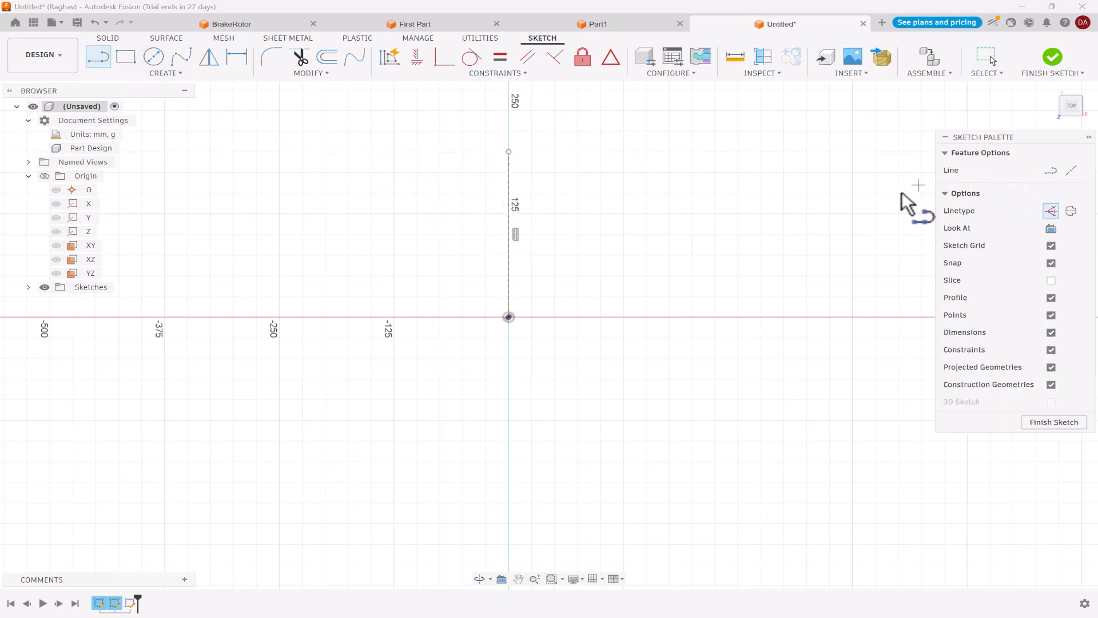
left_click(1051, 171)
left_click(1051, 211)
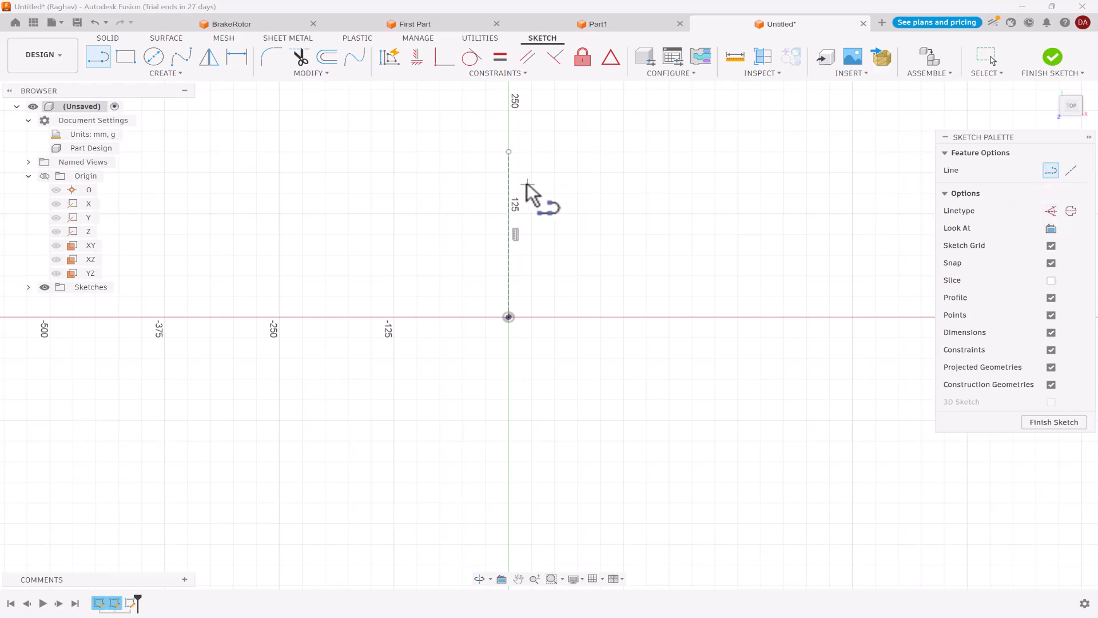
left_click_drag(509, 154, 404, 177)
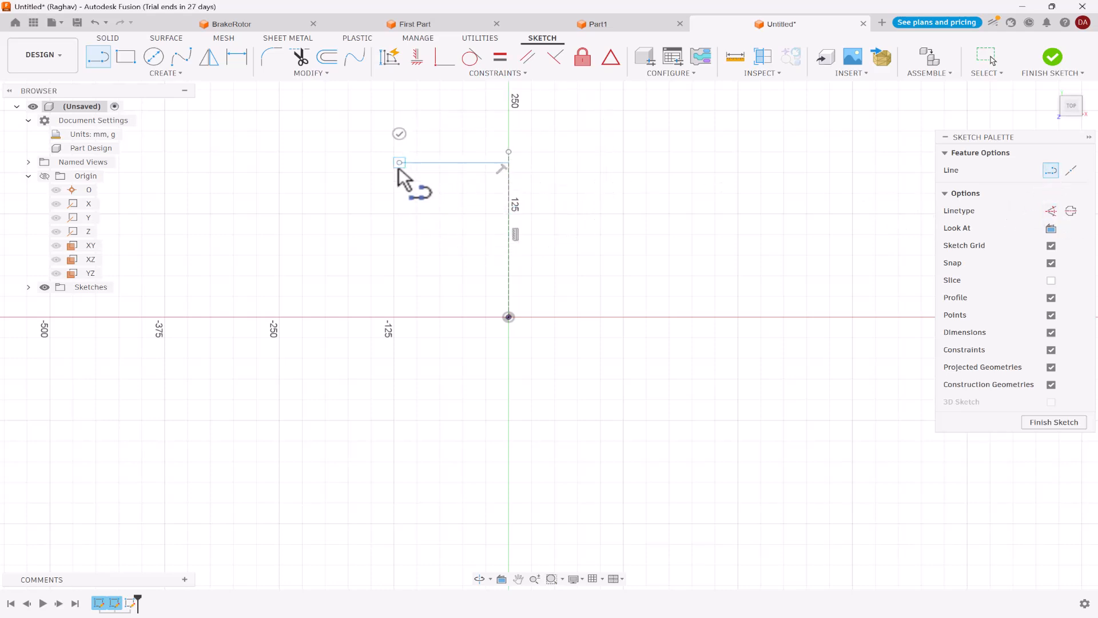
left_click(399, 198)
left_click(460, 198)
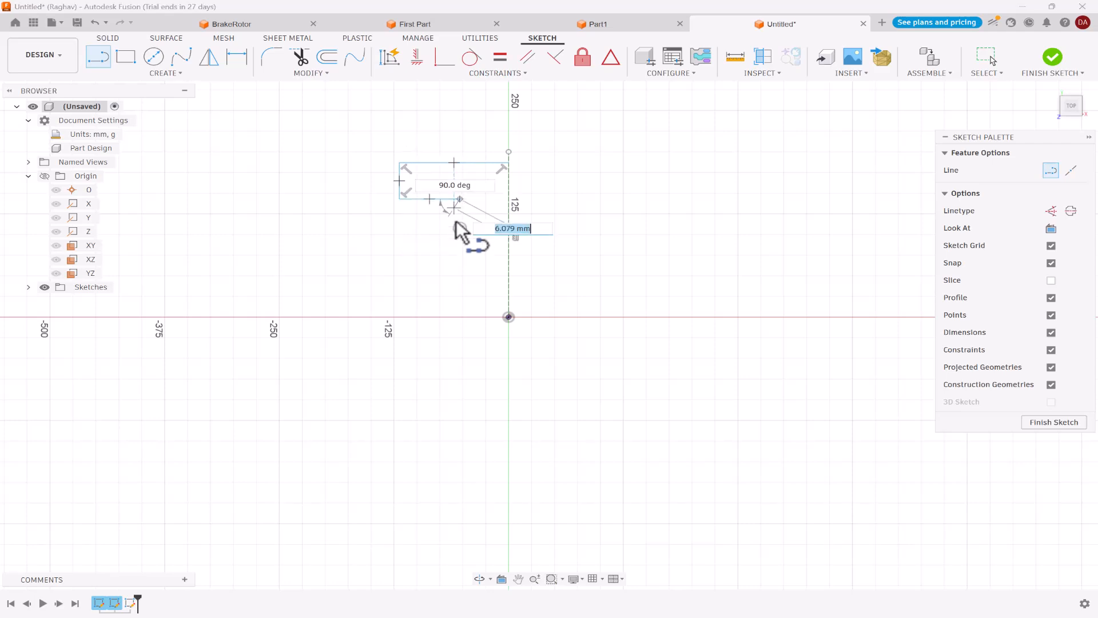
left_click(460, 275)
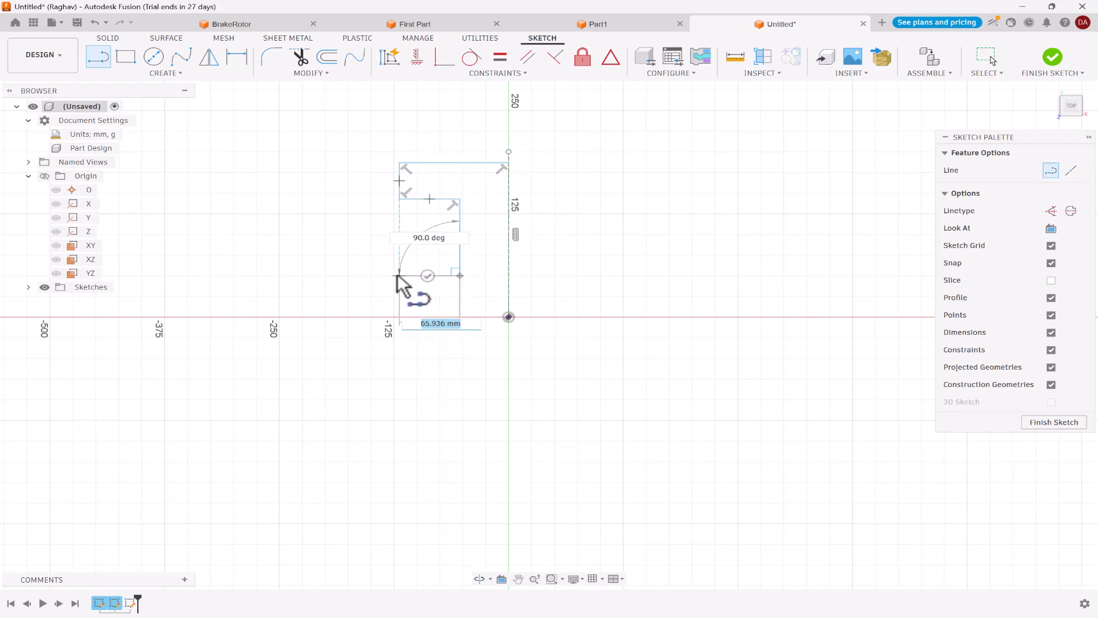
left_click(399, 275)
left_click(399, 316)
left_click(509, 317)
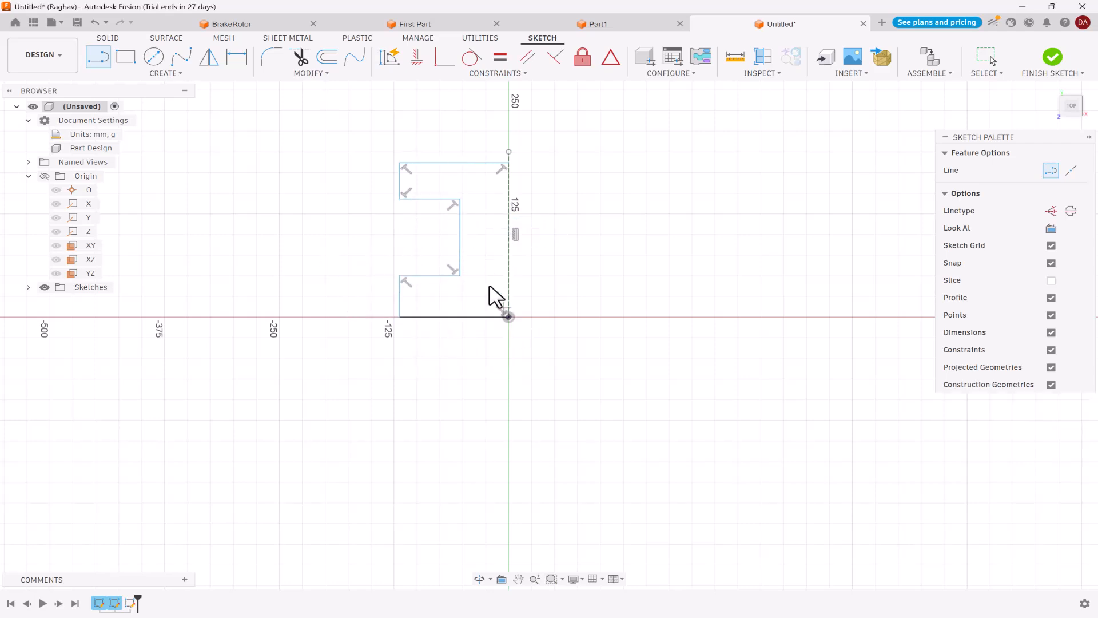
key("Escape")
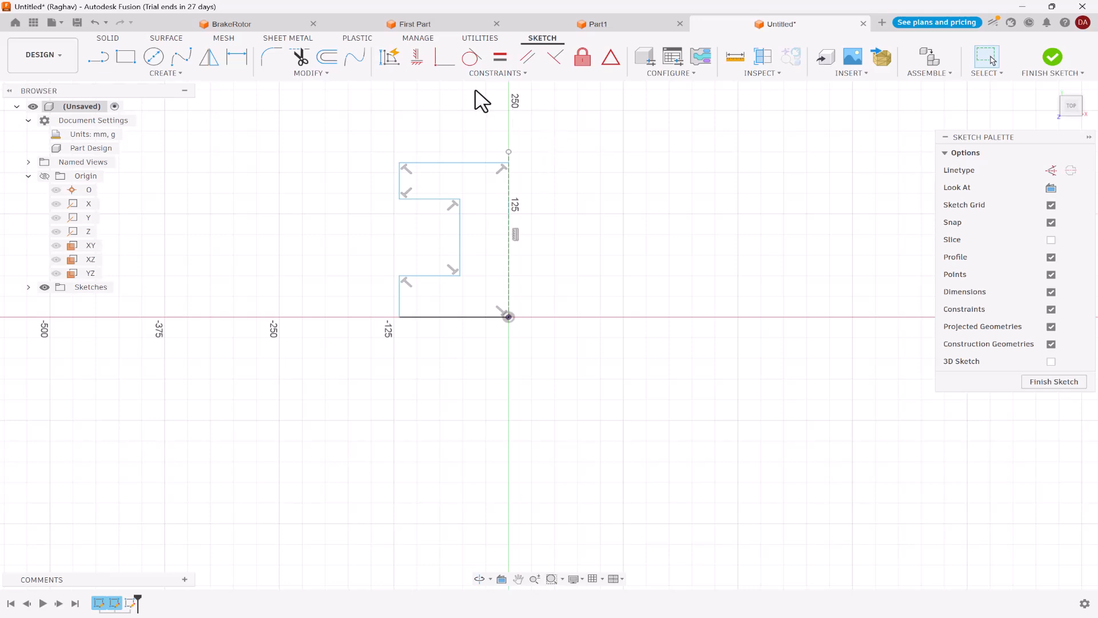
Apply Equal constraints to the profile's top and bottom edges and its two outer vertical edges, and try the same on the two horizontal notch edges.
left_click(500, 56)
left_click(452, 163)
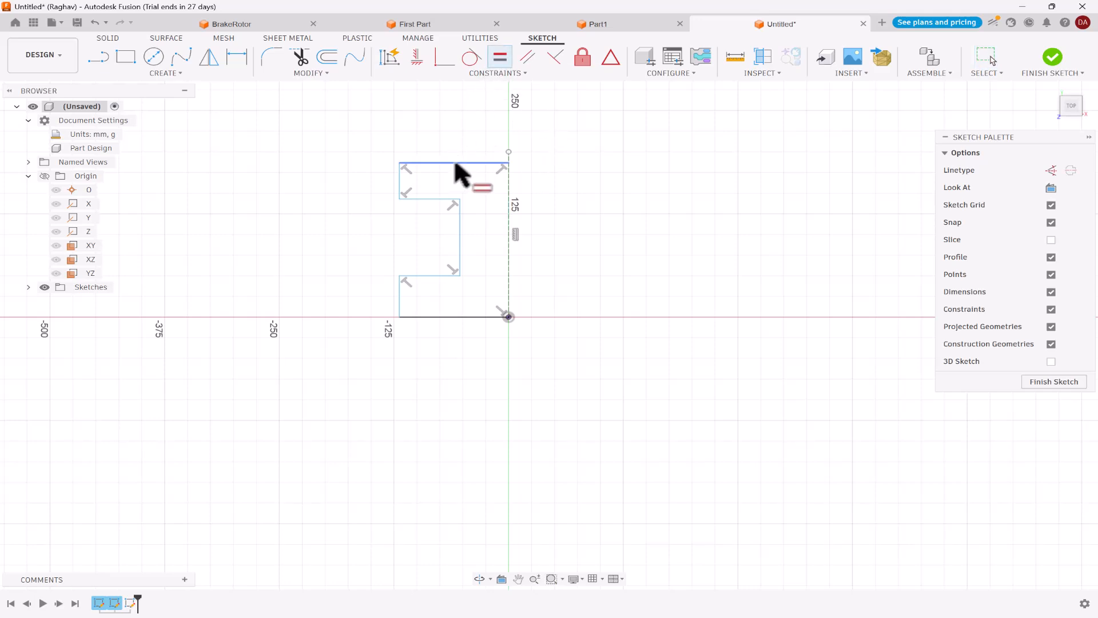
left_click(436, 316)
left_click(399, 292)
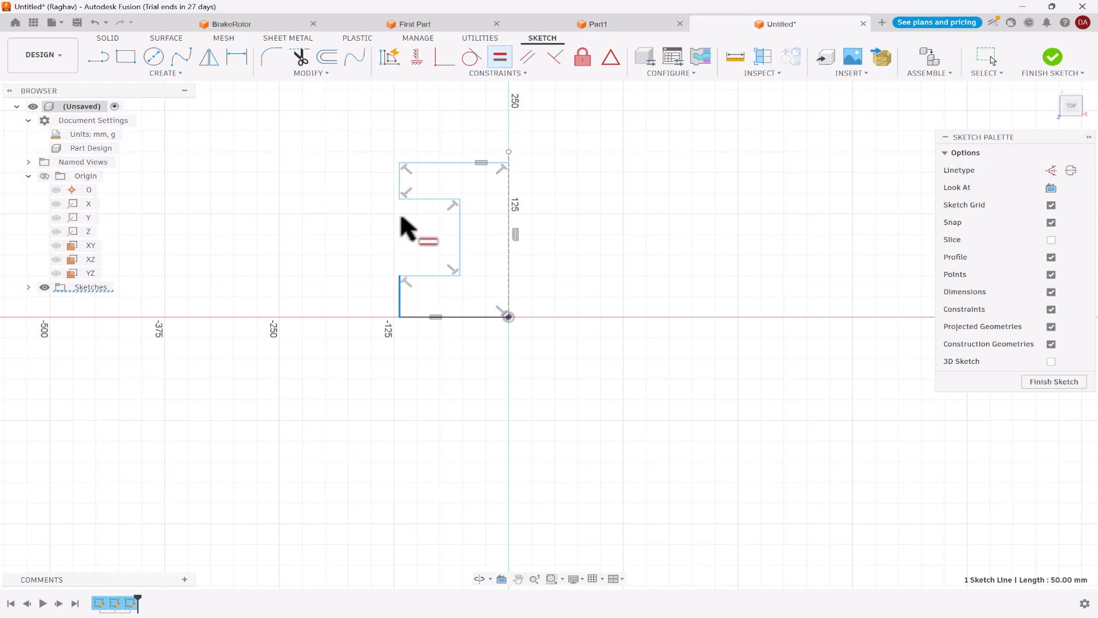
left_click(400, 184)
left_click(422, 199)
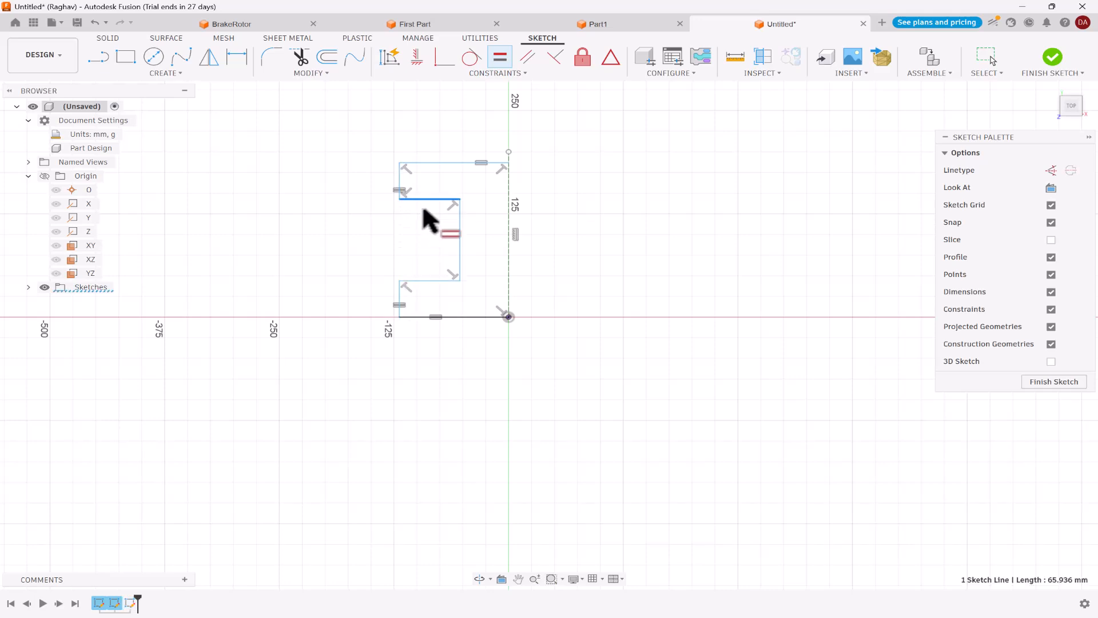
left_click(430, 281)
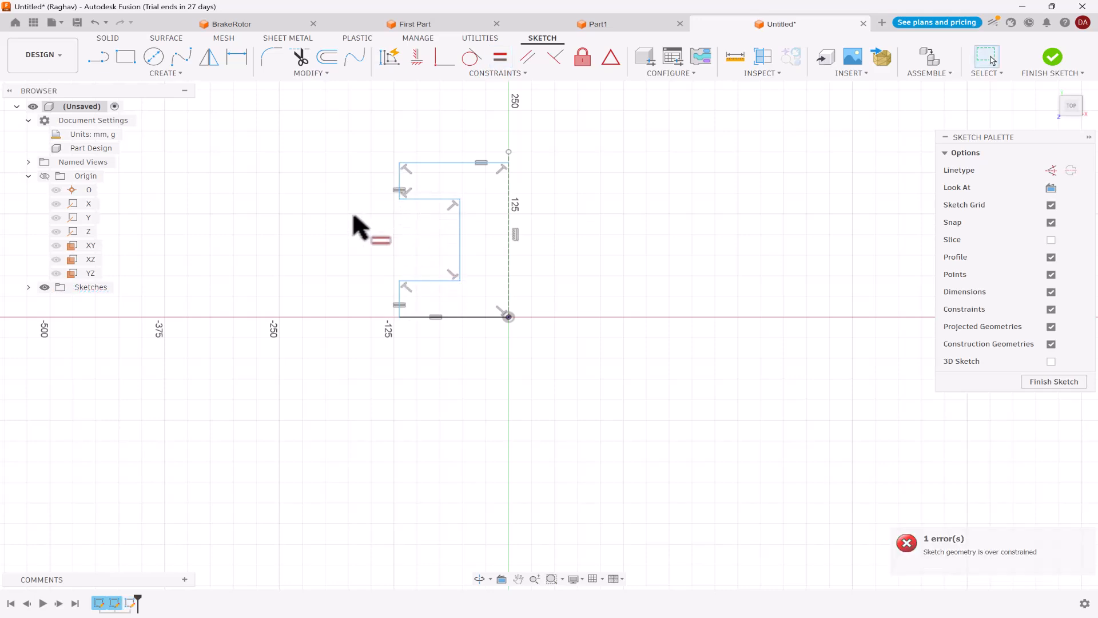
Dimension the half profile's upper flange thickness as 40 mm and the height of its notch as 100 mm.
key("d")
left_click(401, 181)
left_click(334, 188)
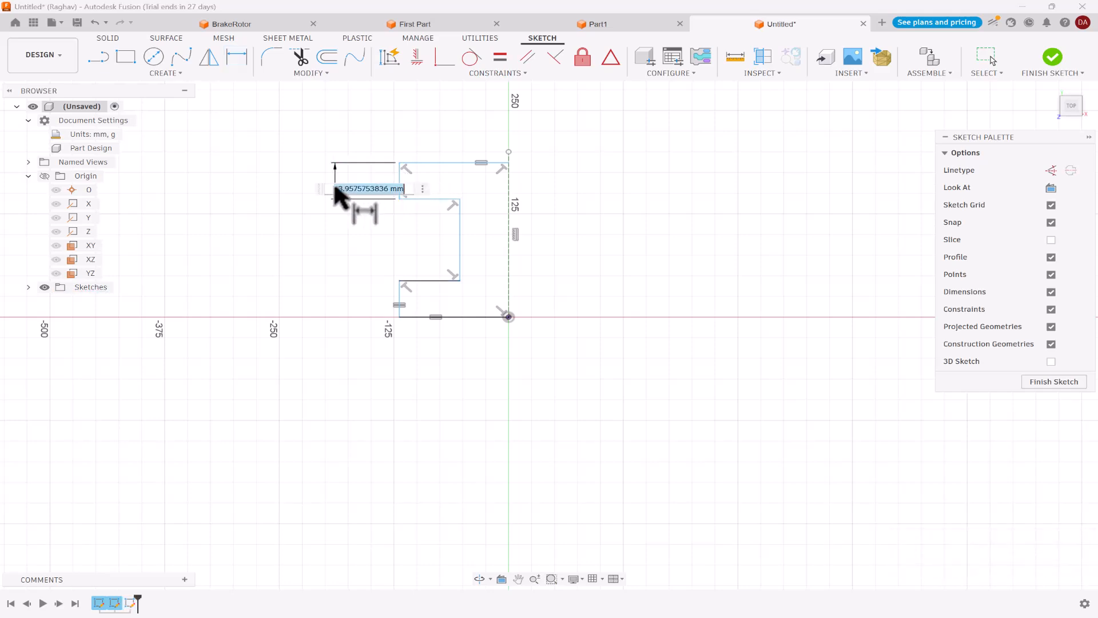
type("40")
key("Return")
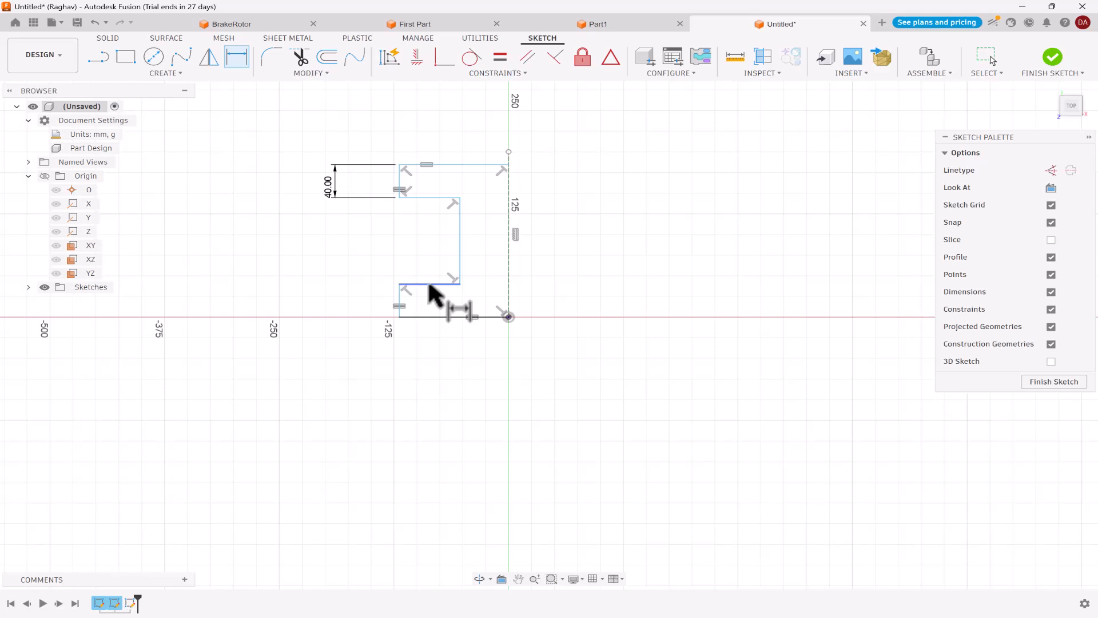
left_click(460, 235)
left_click(433, 240)
type("100")
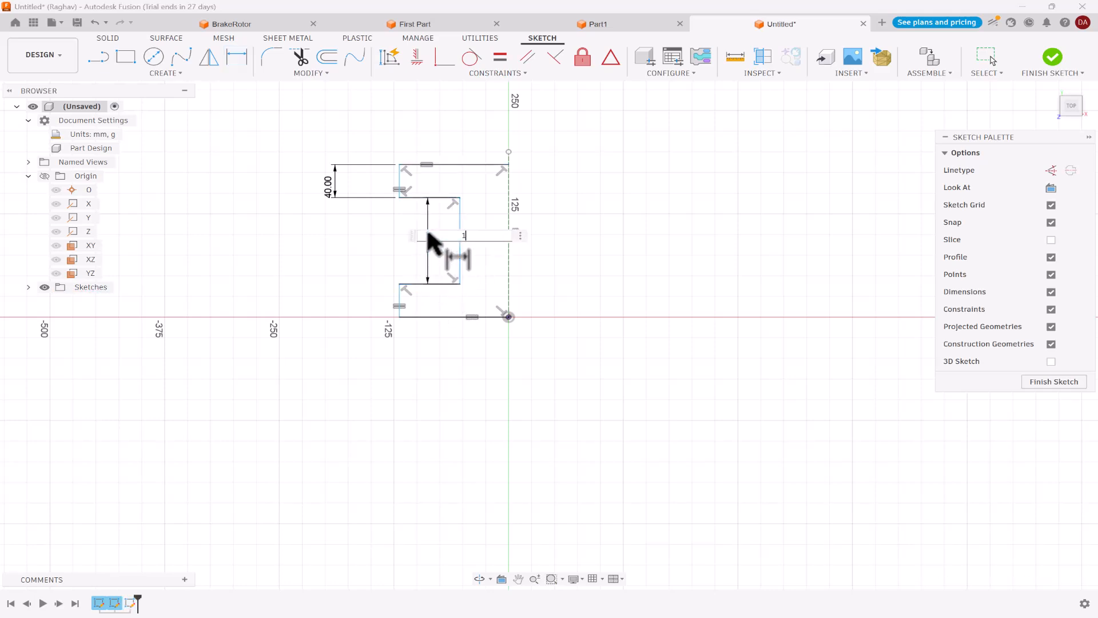
key("Return")
Dimension the half profile's top edge as 120 mm and the upper horizontal edge of the notch as 65 mm.
left_click(452, 170)
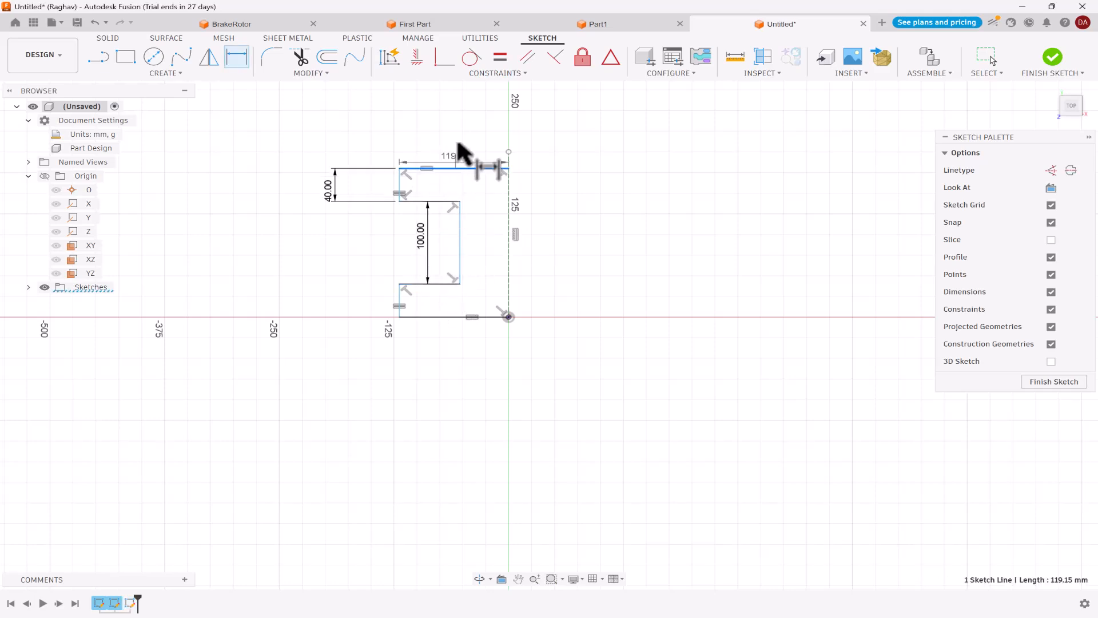
left_click(456, 133)
type("120")
key("Return")
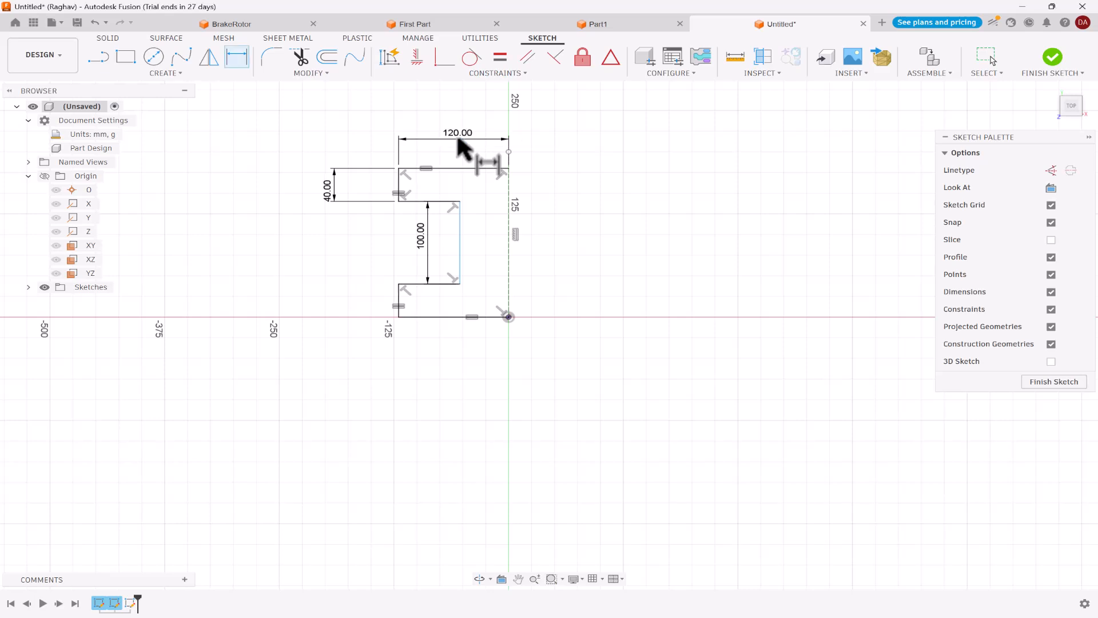
left_click(447, 201)
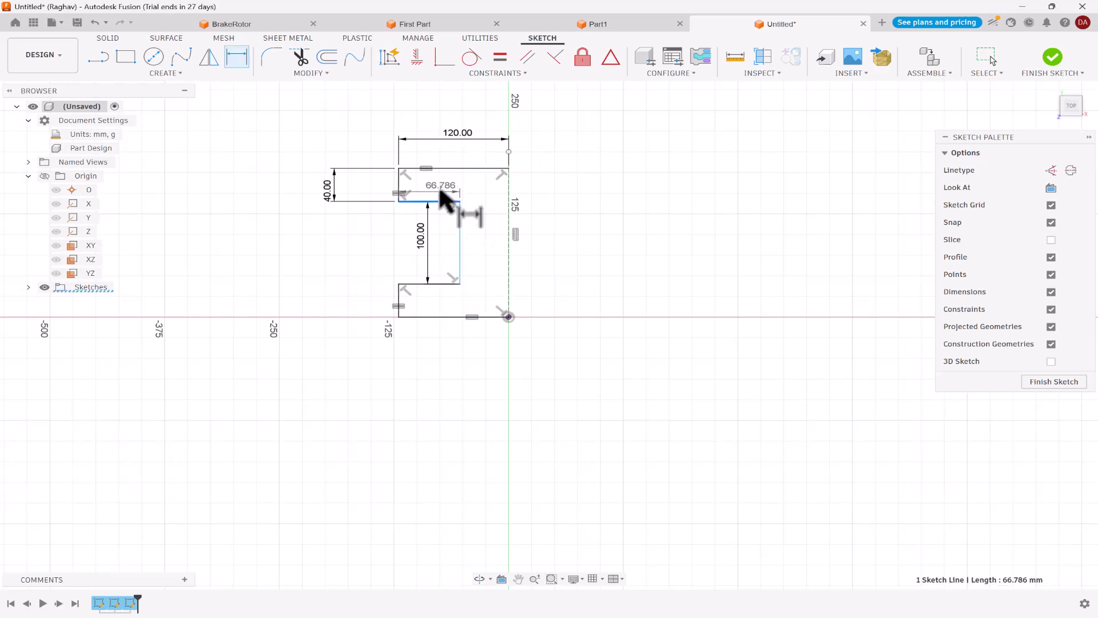
left_click(446, 193)
type("65")
key("Return")
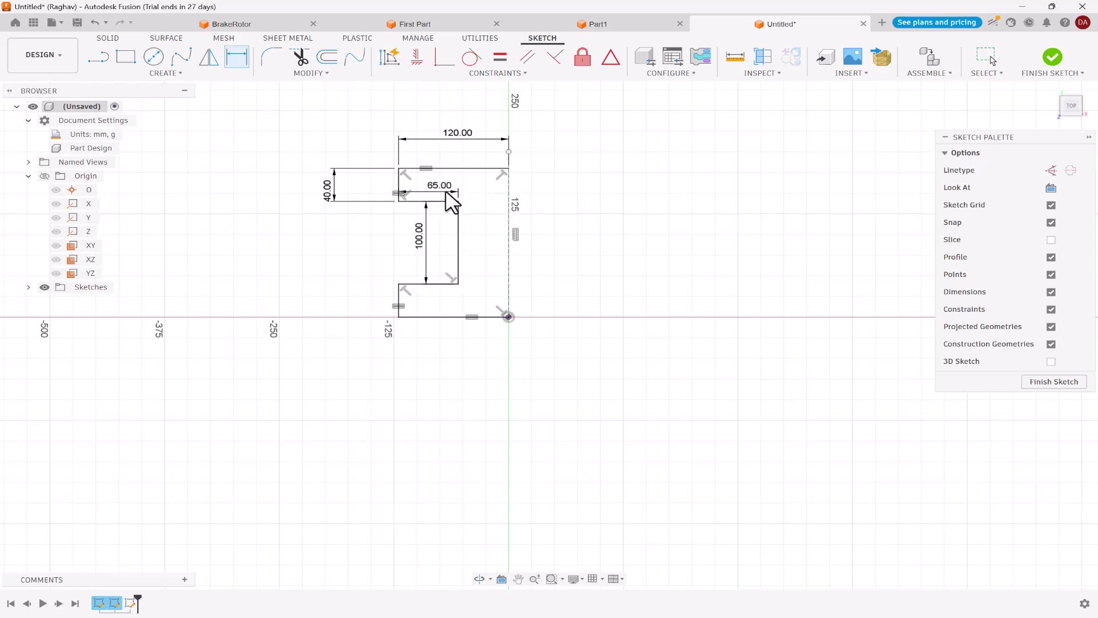
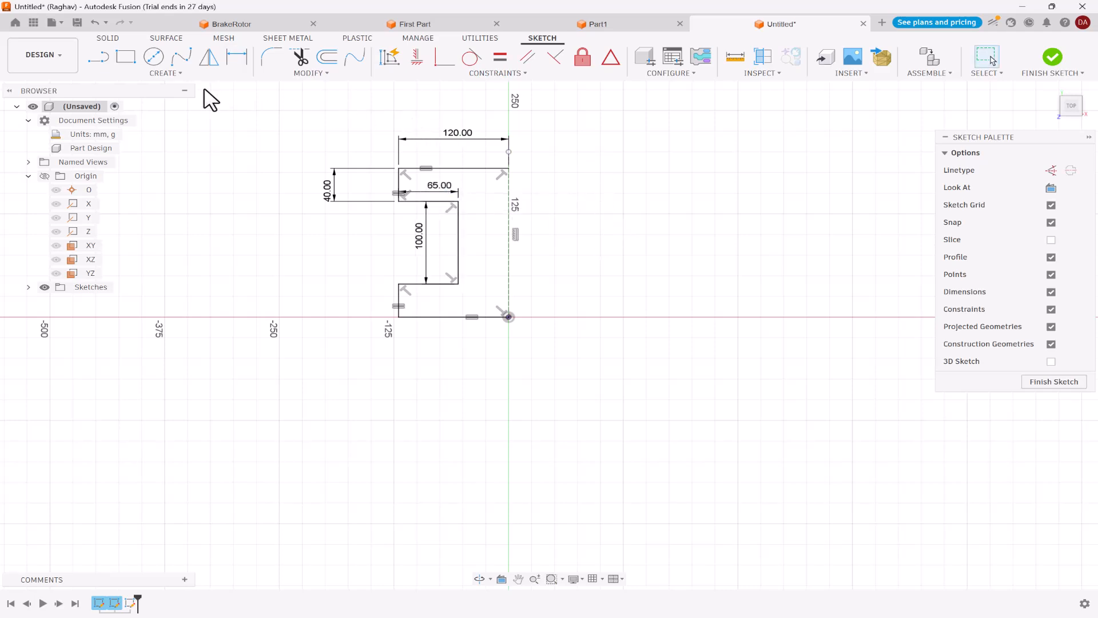
Mirror all lines of the half profile about the vertical construction line to complete the I-shape.
left_click(209, 58)
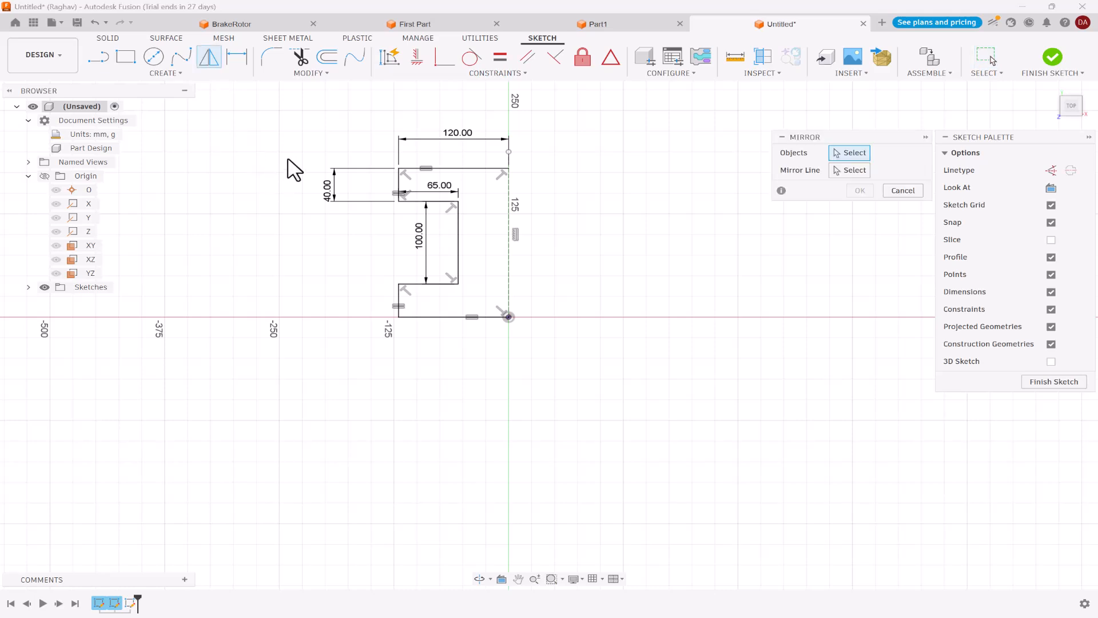
mouse_move(303, 162)
left_mouse_down()
mouse_move(517, 351)
mouse_move(507, 350)
left_mouse_up()
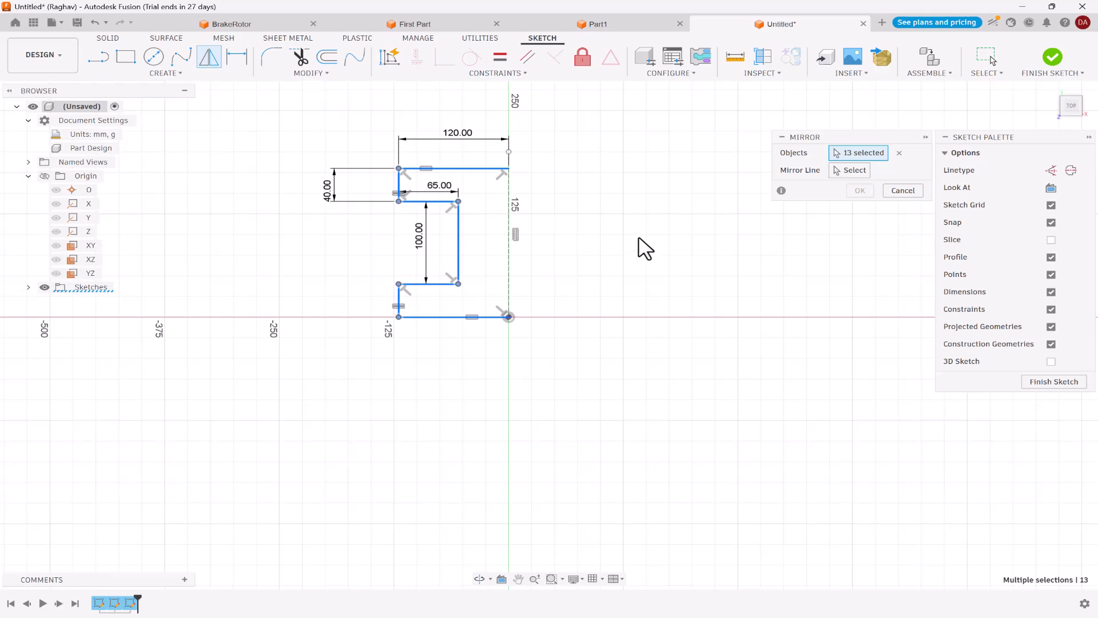
left_click(847, 170)
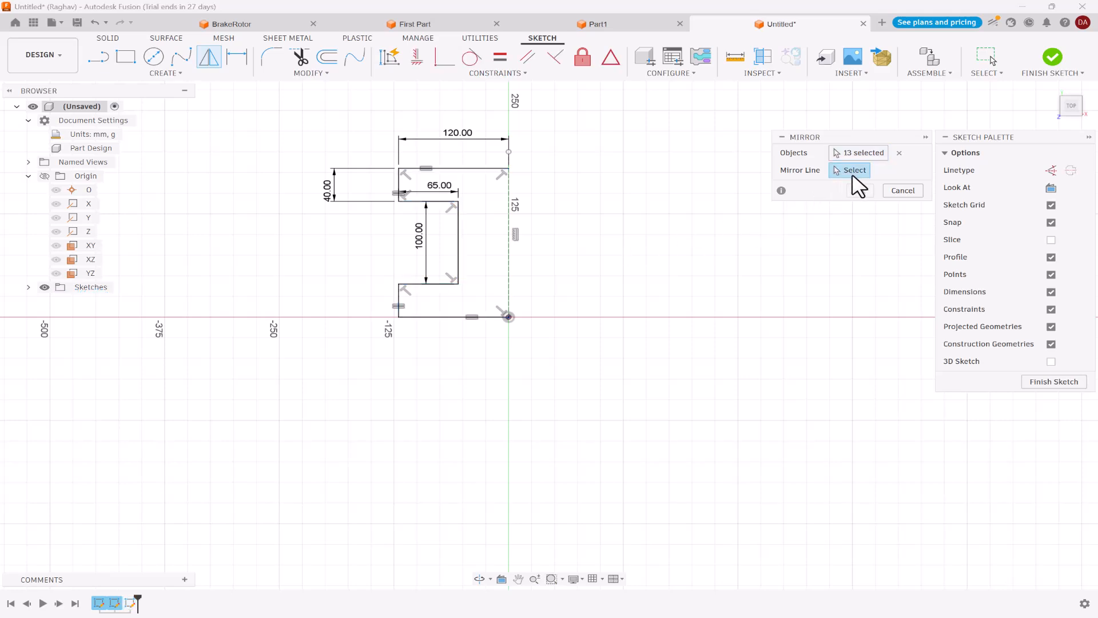
left_click(510, 207)
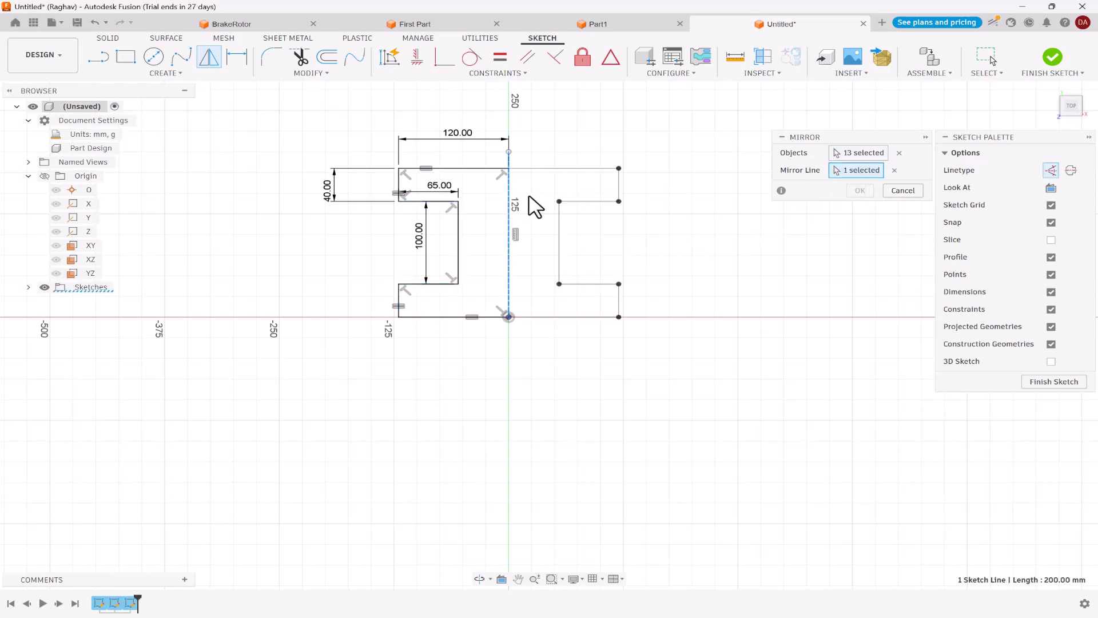
left_click(859, 191)
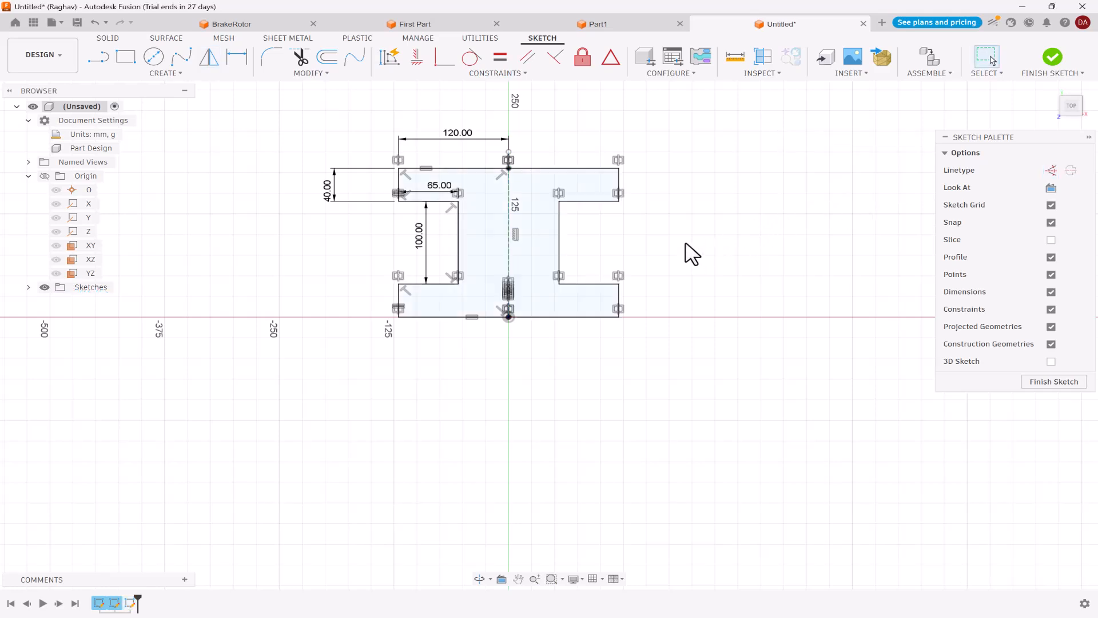
Set the I-profile's half width to 140 mm and its flange thickness to 45 mm.
double_click(449, 136)
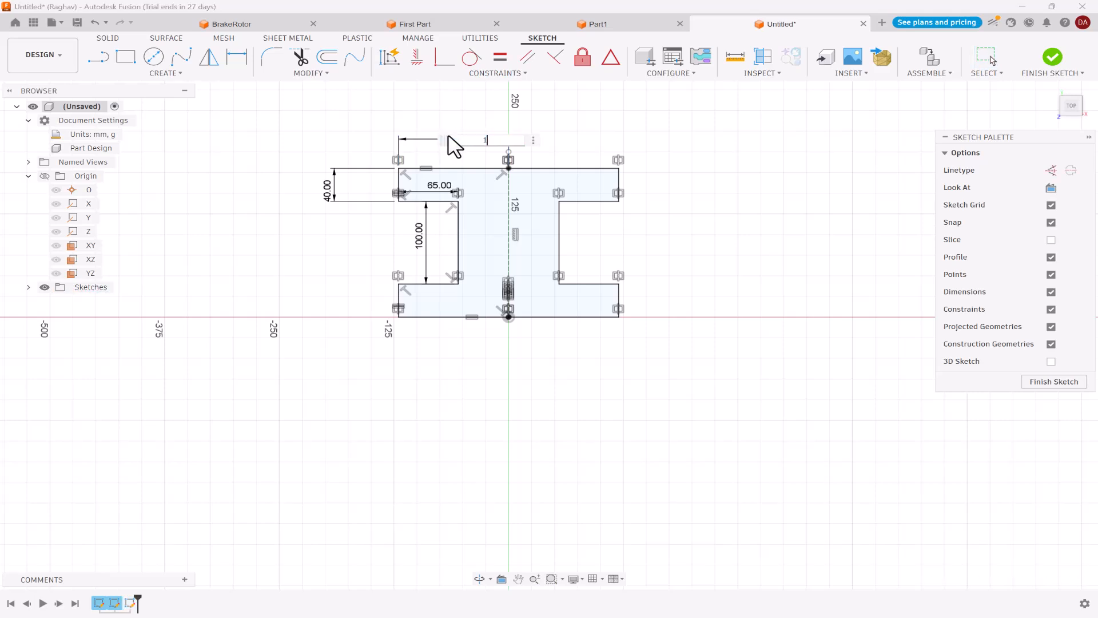
type("140")
key("Return")
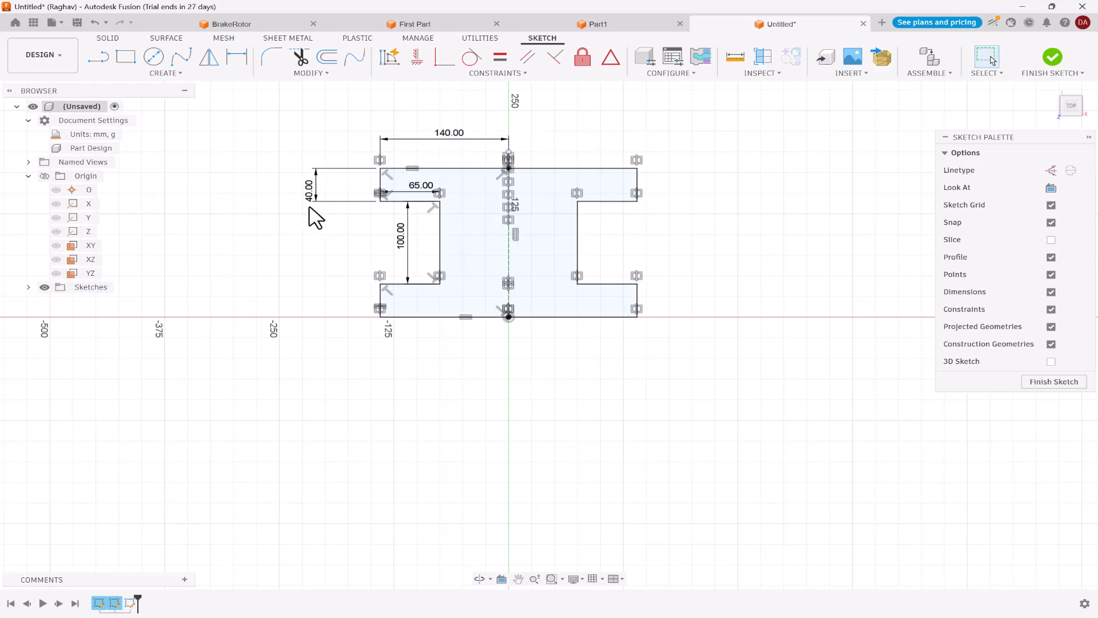
left_click(310, 196)
double_click(309, 196)
type("45")
key("Return")
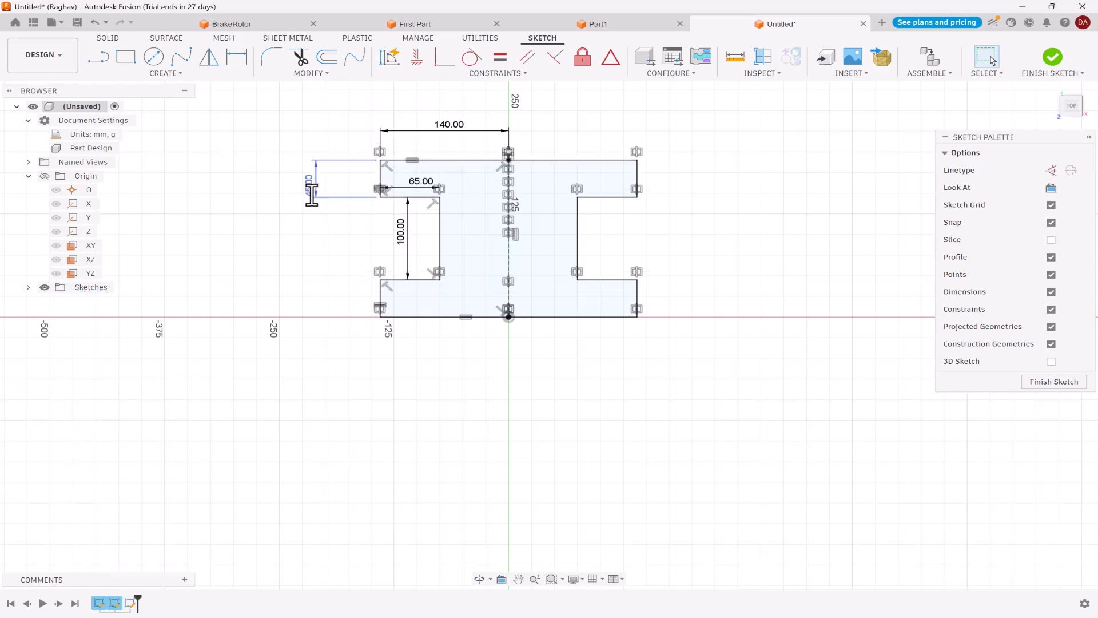
Set the I-profile's notch depth to 80 mm and its notch height to 150 mm.
double_click(421, 191)
type("8")
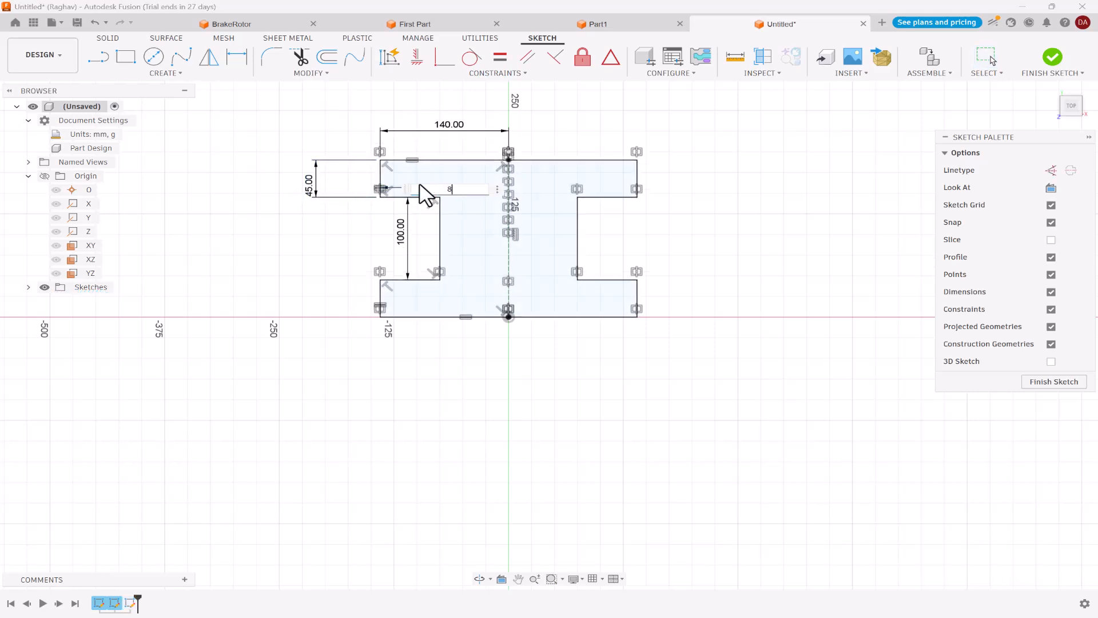
type("0")
key("Return")
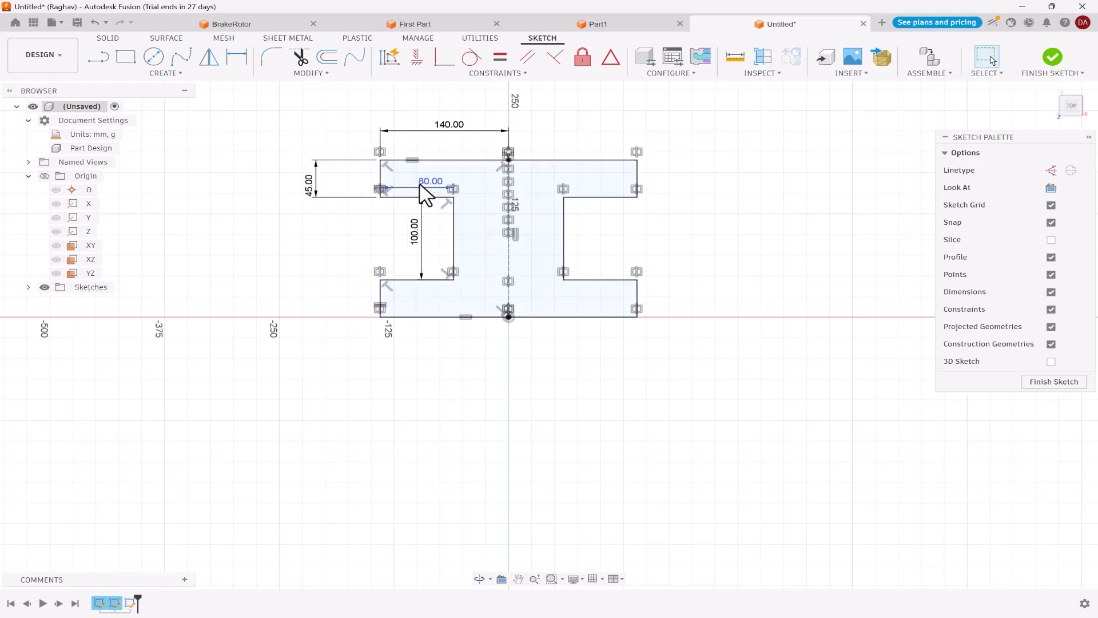
double_click(414, 238)
type("15")
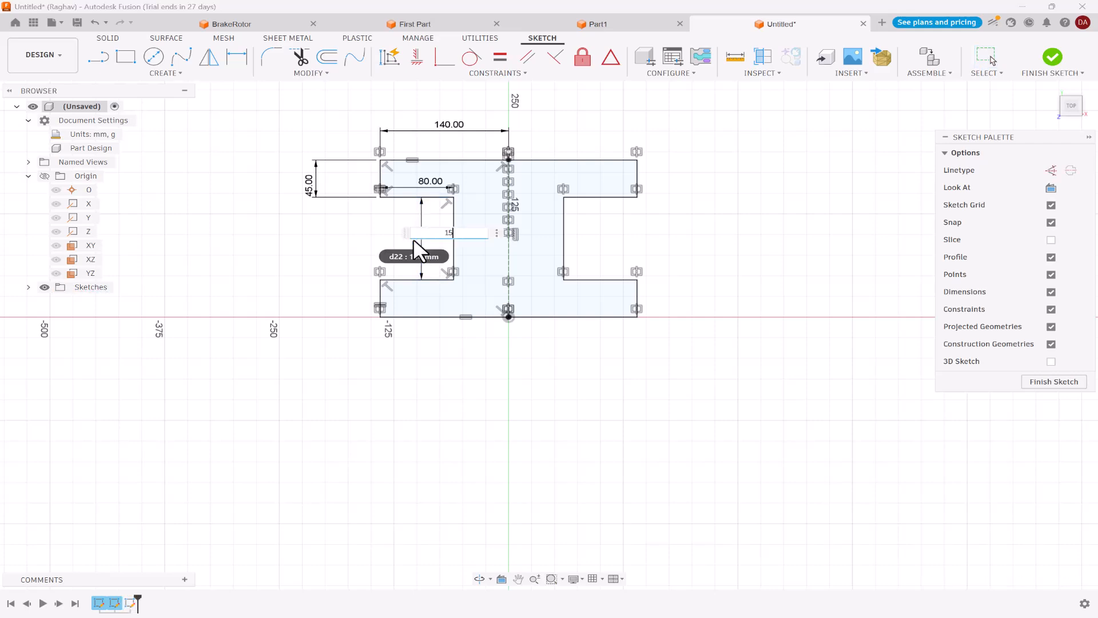
type("0")
key("Return")
scroll(646, 277, "down", 3)
scroll(625, 164, "up", 3)
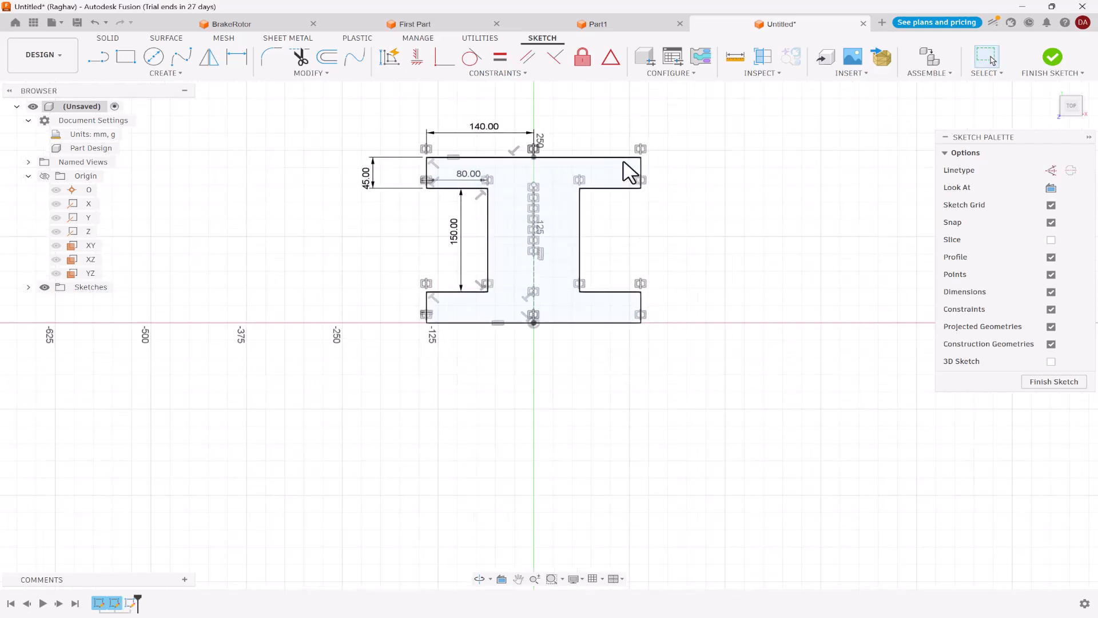
left_click(167, 74)
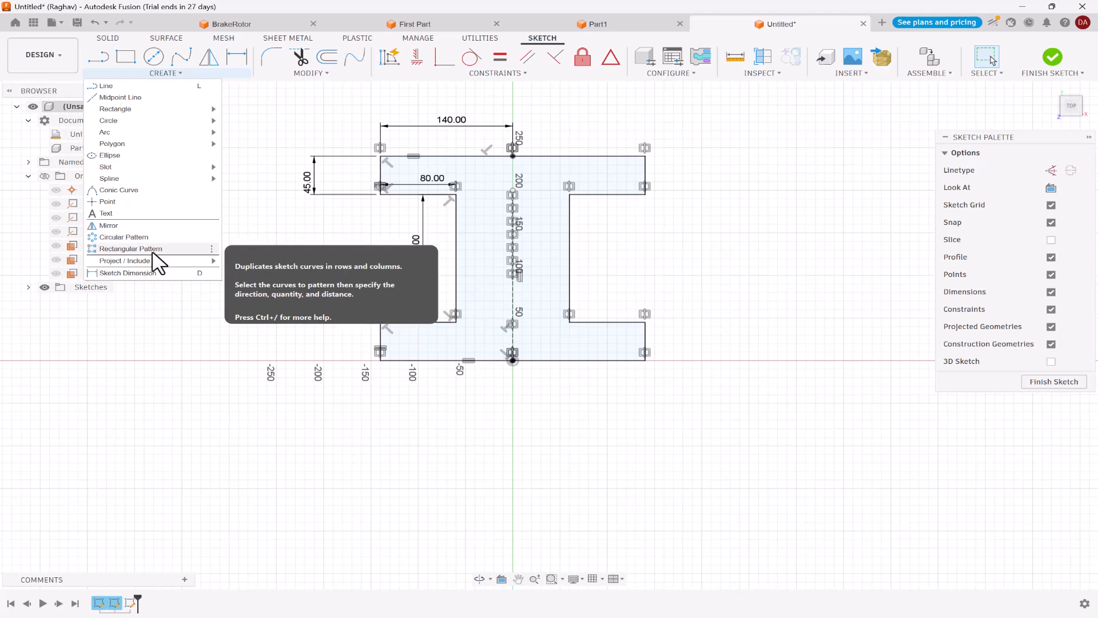
scroll(239, 265, "down", 1)
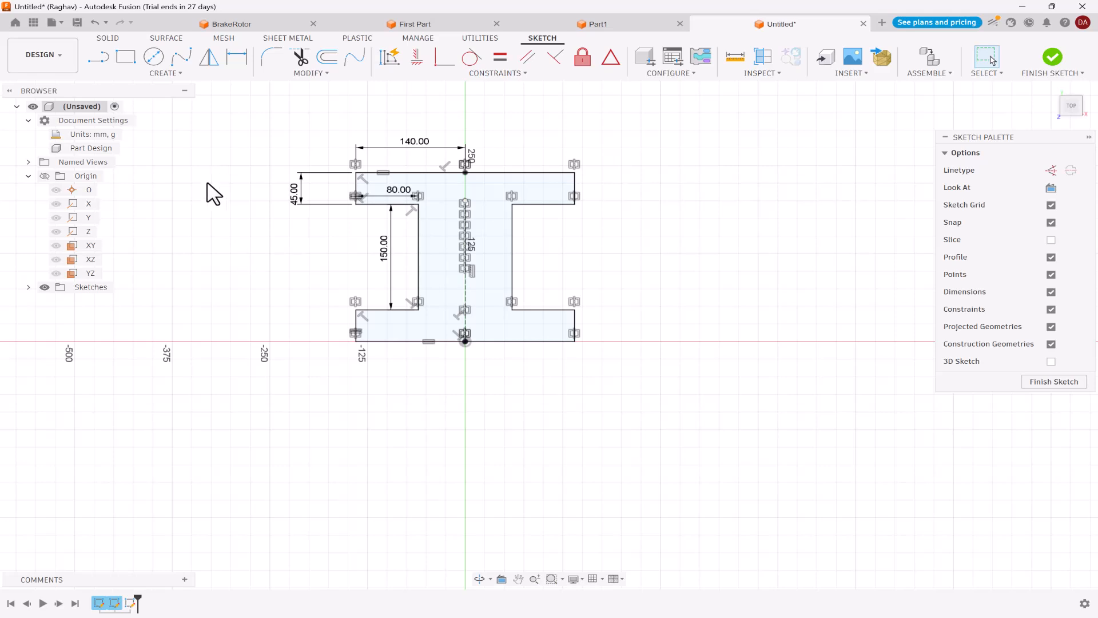
Create a new design and start a sketch on the front XZ plane.
key("ctrl+n")
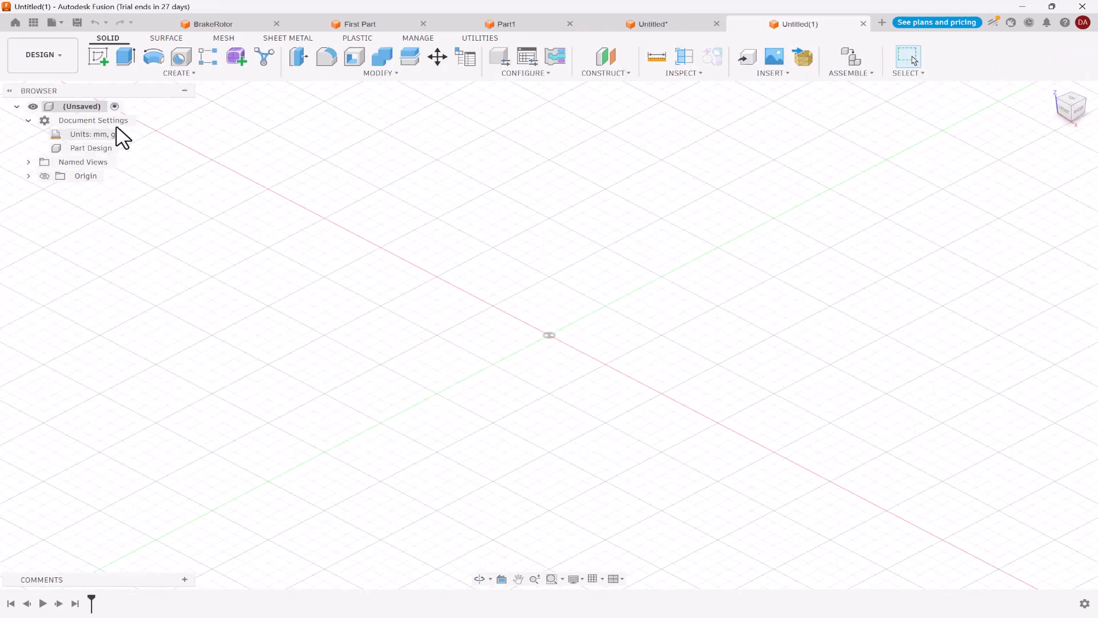
left_click(98, 58)
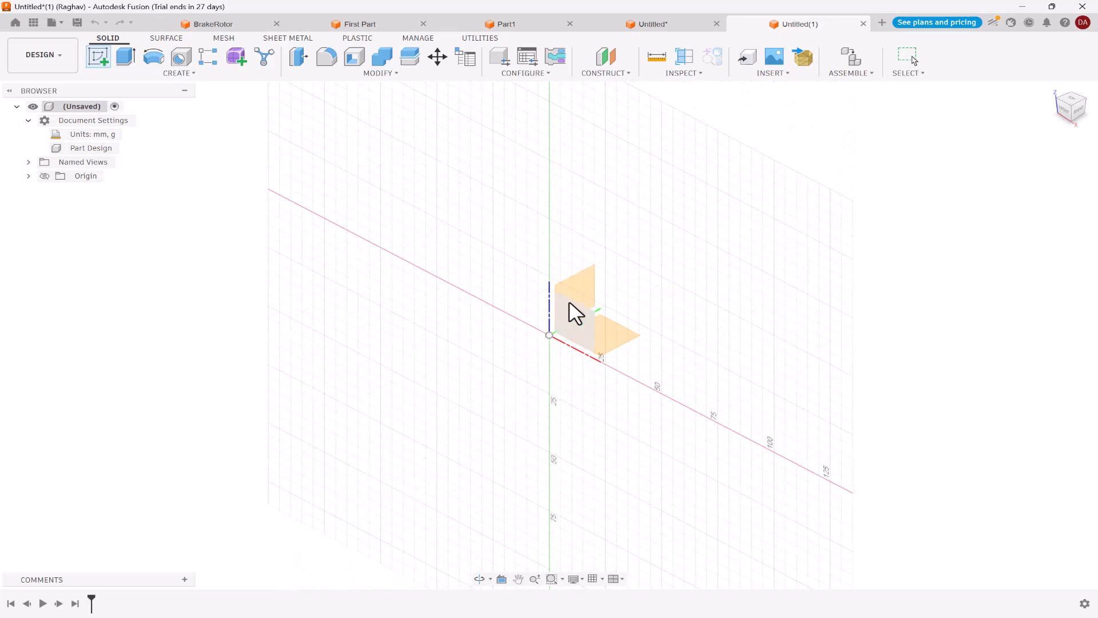
left_click(571, 312)
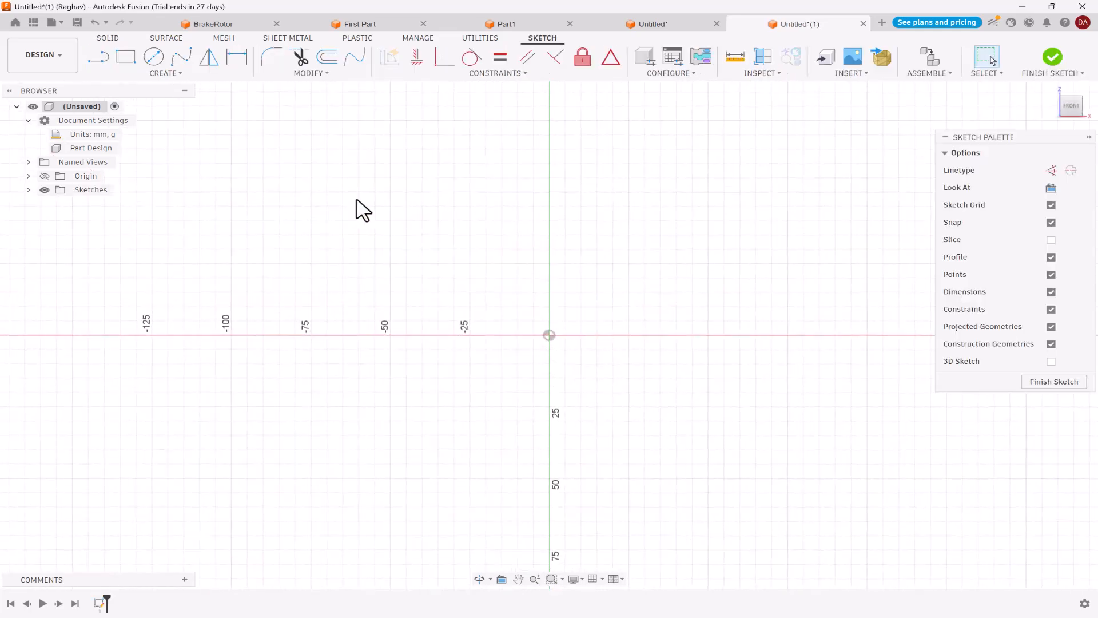
Draw a 100 mm diameter circle centred on the origin.
left_click(153, 58)
left_click(549, 334)
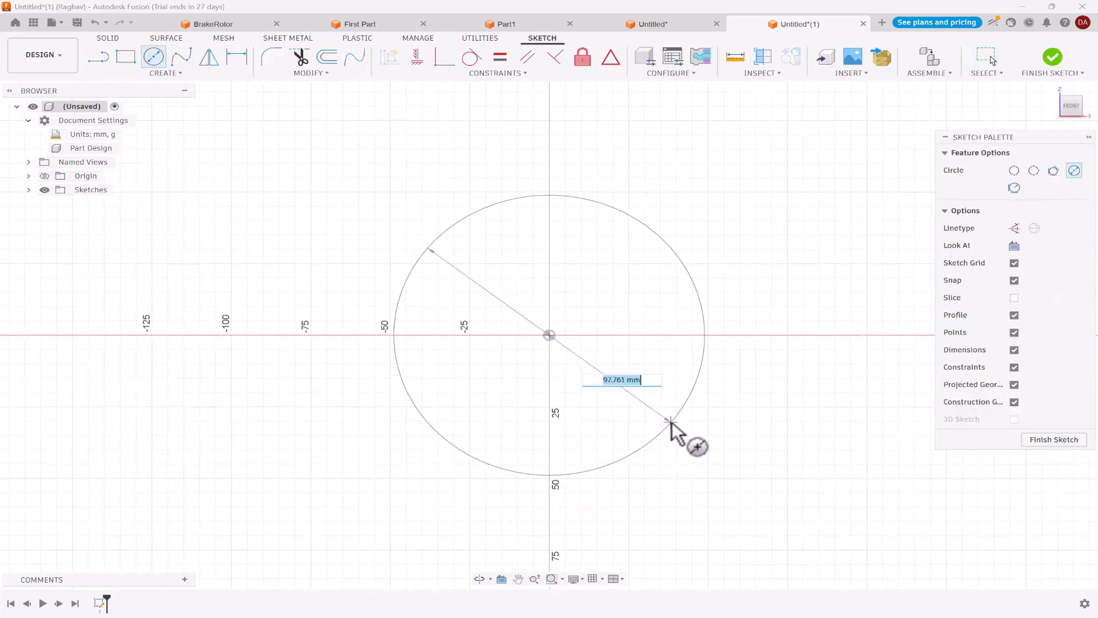
type("100")
key("Return")
key("Escape")
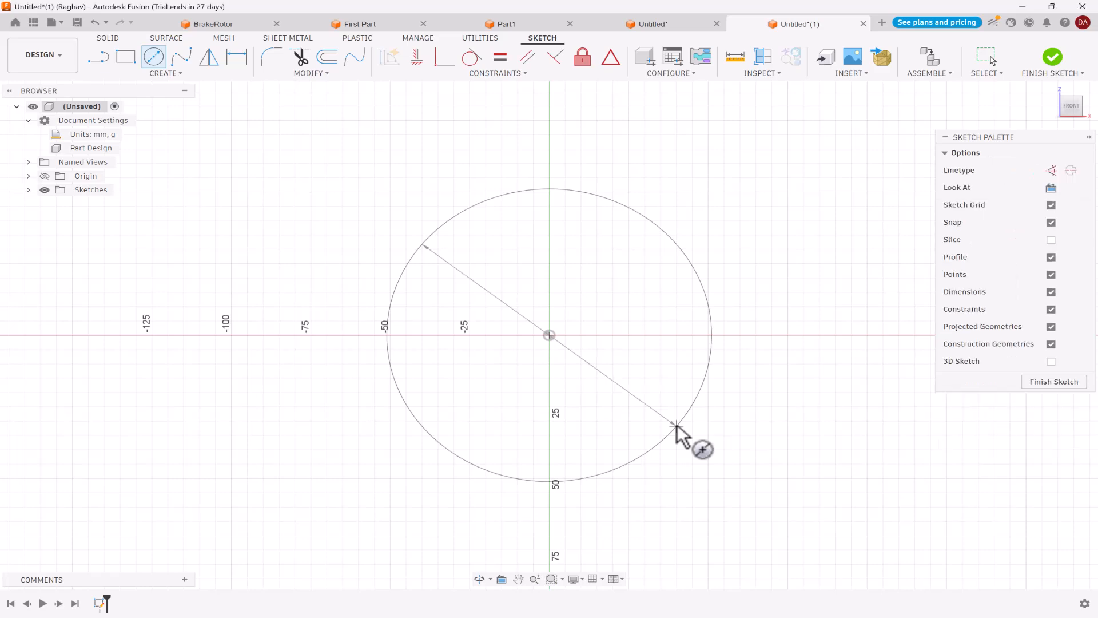
Draw a 10 mm diameter circle on the vertical axis, inside the upper part of the large circle.
left_click(156, 60)
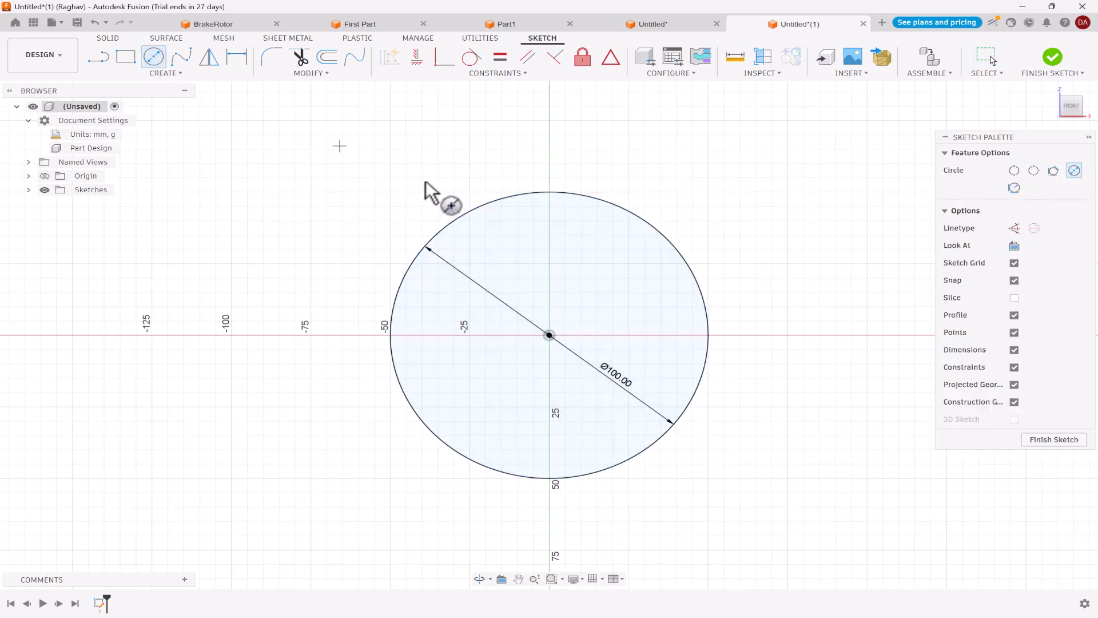
left_click(550, 235)
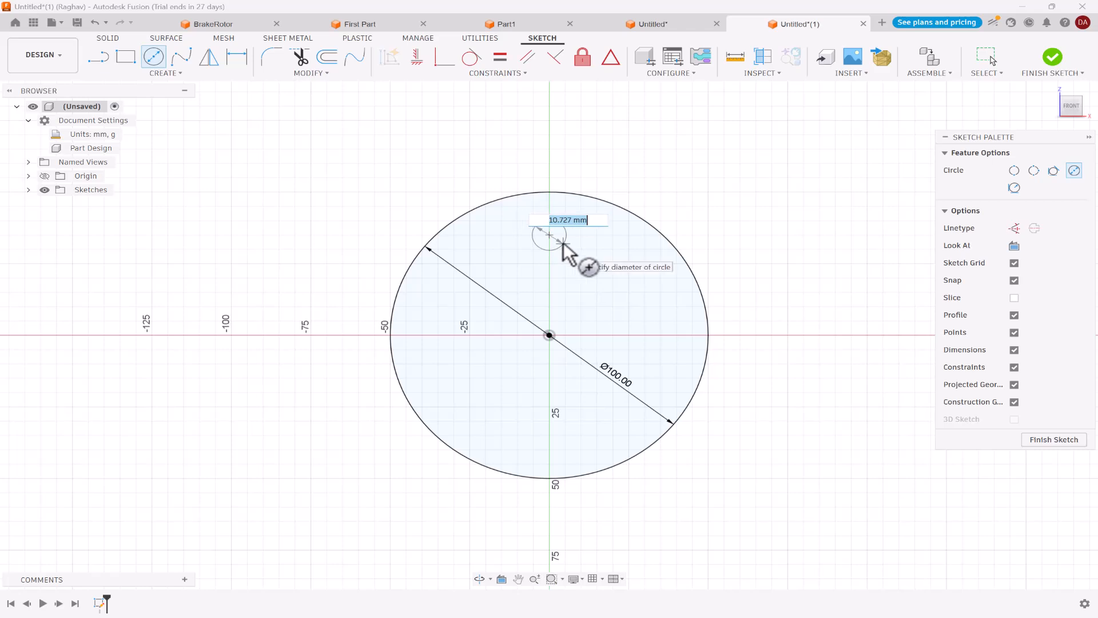
type("10")
key("Return")
key("Escape")
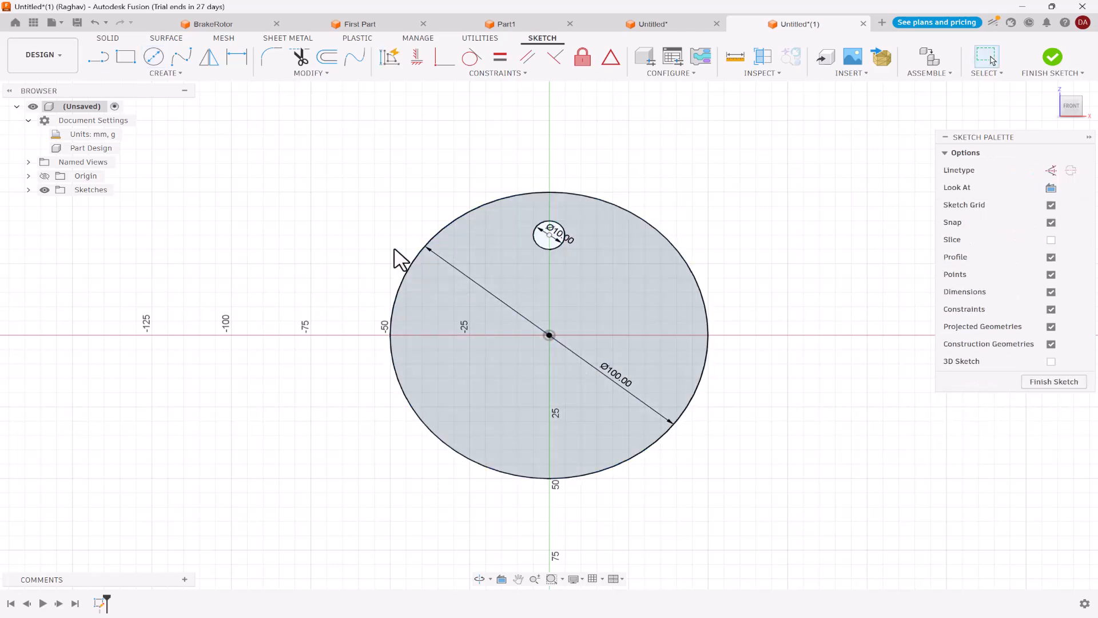
Set up a circular pattern of the 10 mm circle about the origin with a quantity of 8.
left_click(172, 73)
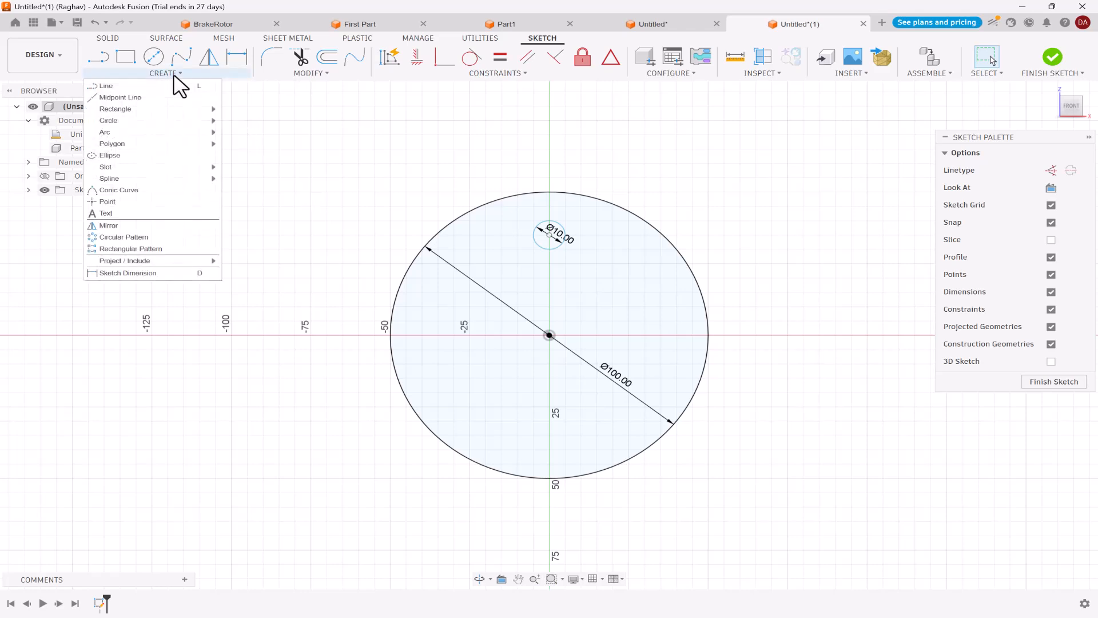
left_click(123, 237)
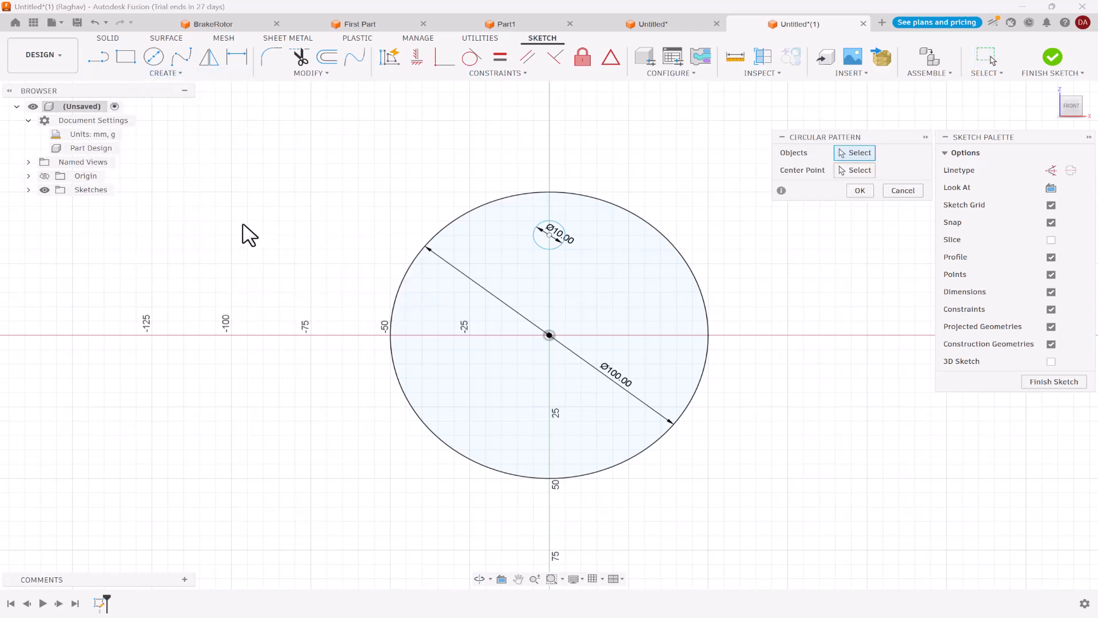
left_click(564, 236)
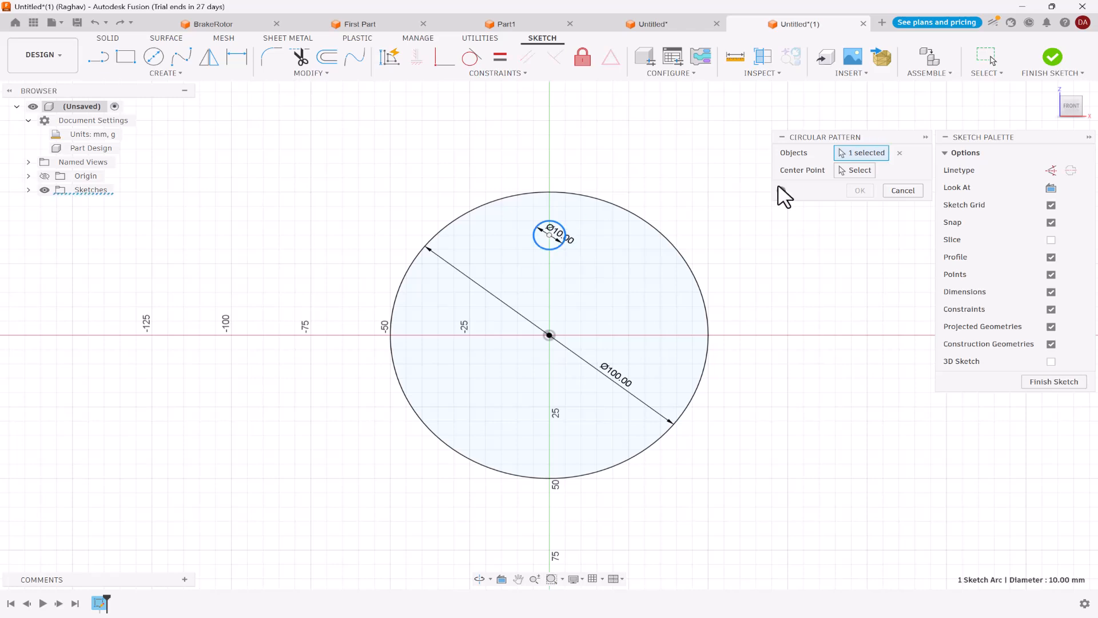
left_click(854, 170)
left_click(574, 335)
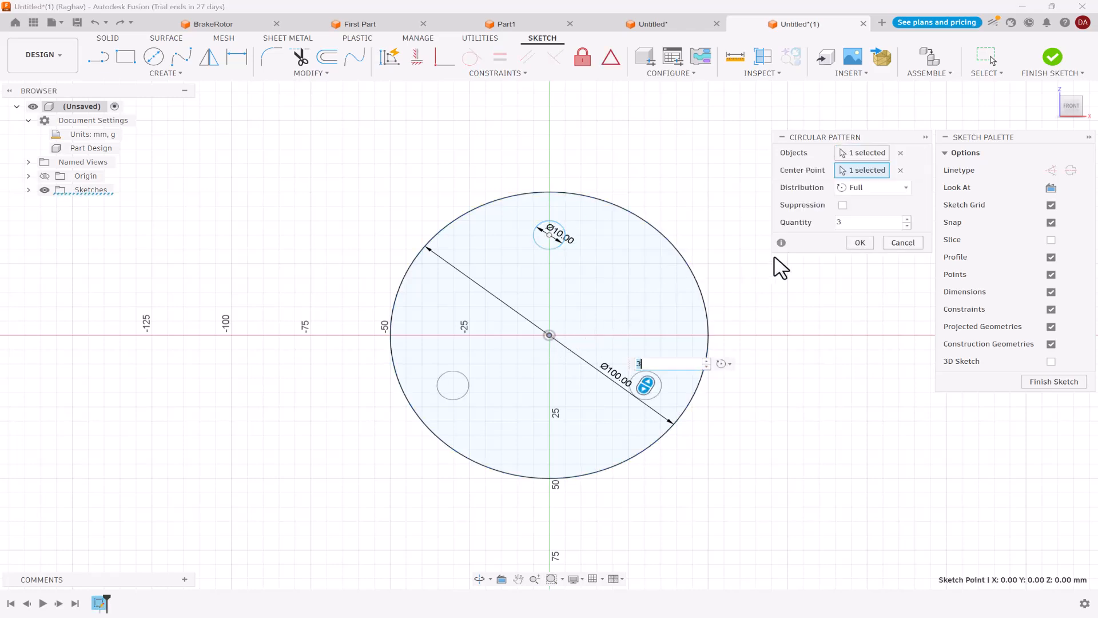
left_click(843, 223)
Try the Partial and Symmetric distributions for the circular pattern, and finish it with the Full distribution.
left_click(864, 187)
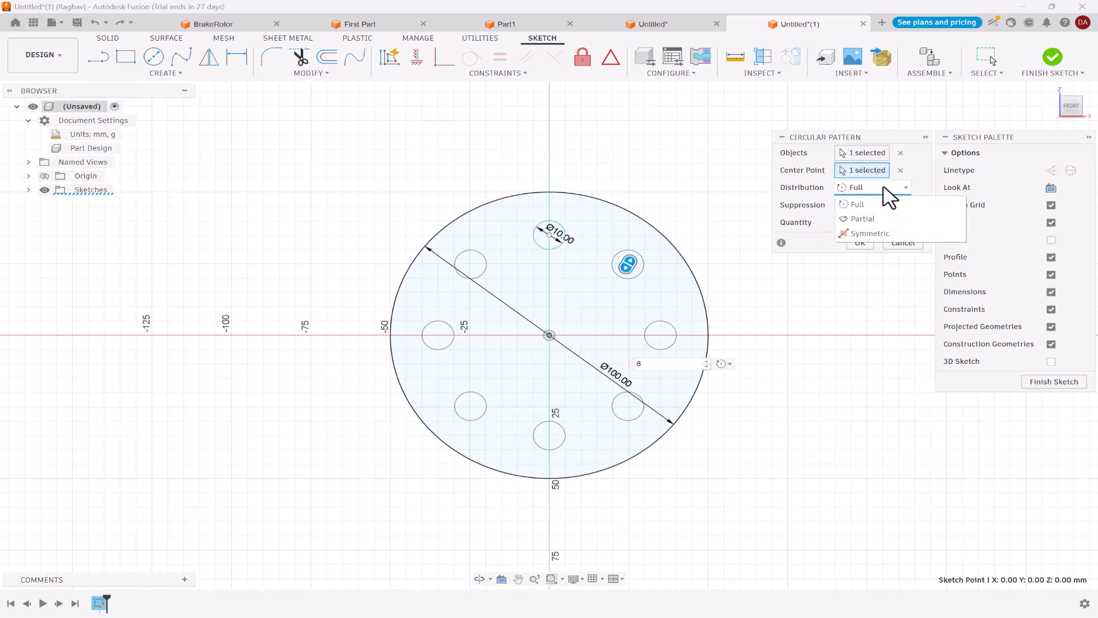
left_click(870, 220)
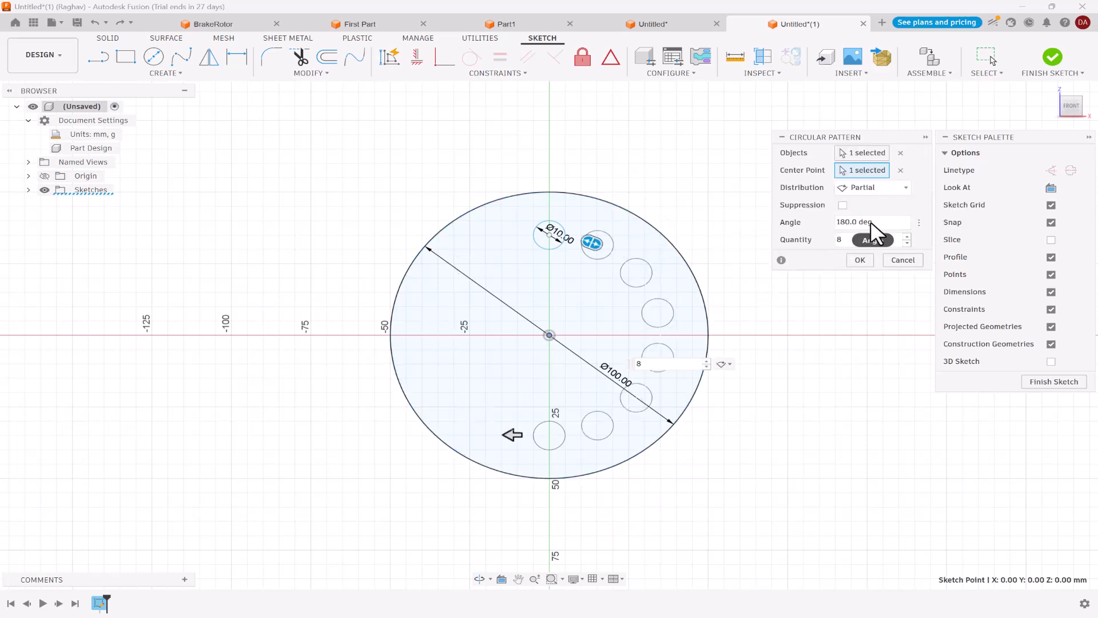
left_click(878, 189)
left_click(869, 233)
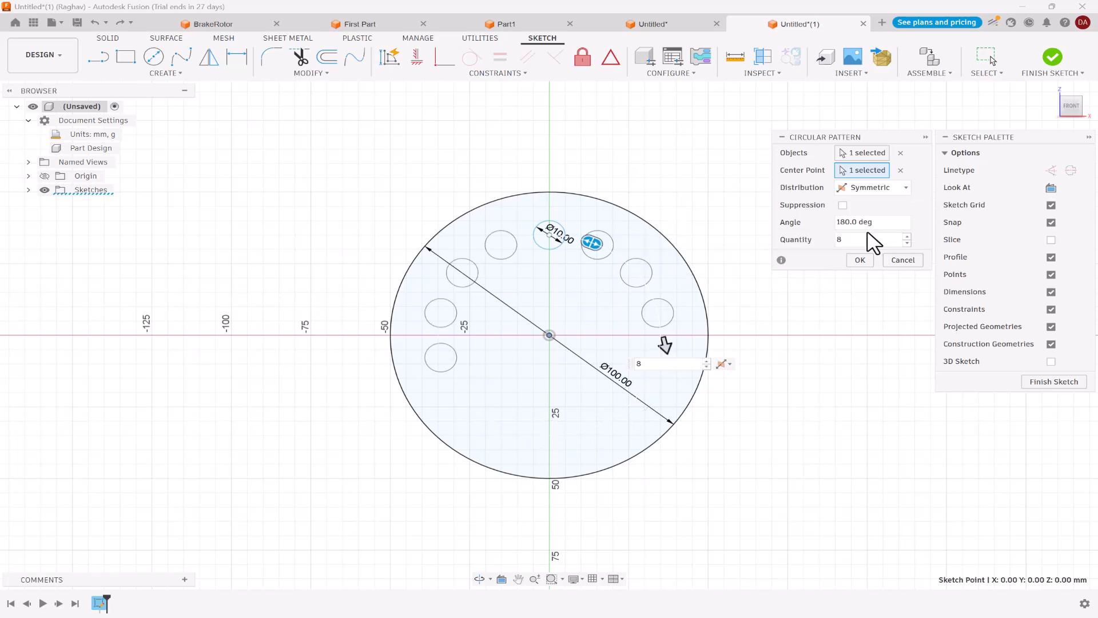
left_click(886, 189)
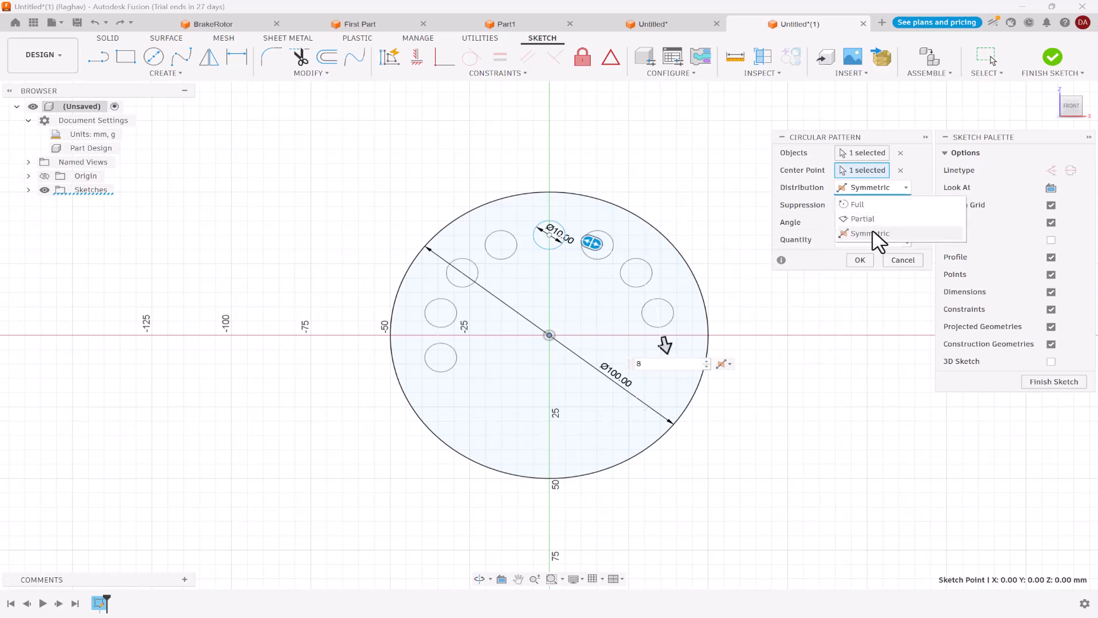
left_click(858, 205)
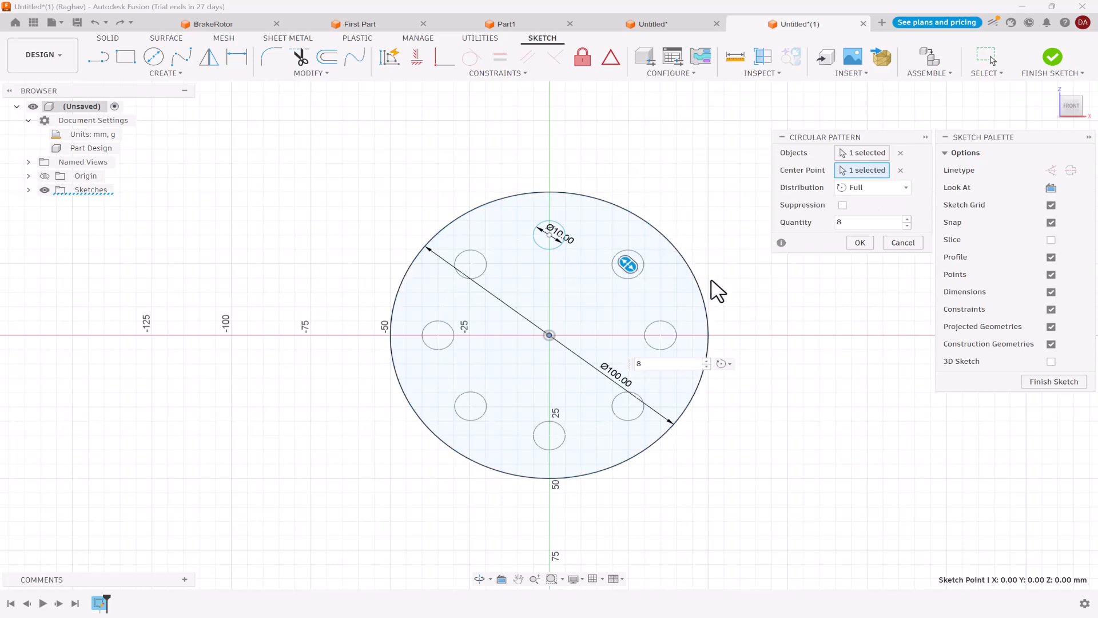
left_click(859, 244)
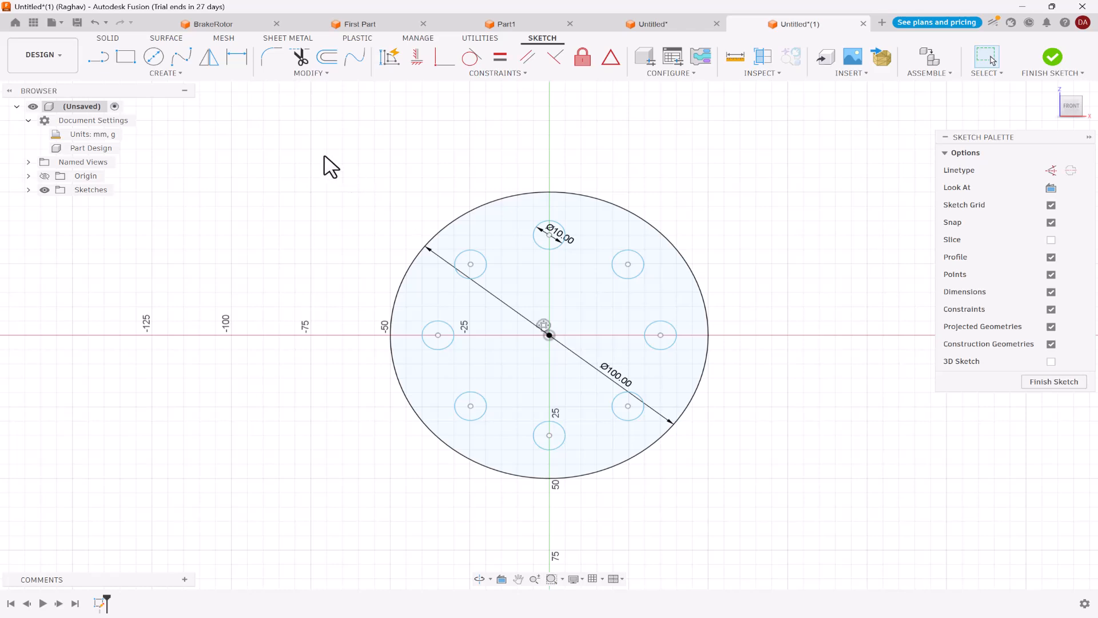
Delete the large circle and all the patterned circles from the sketch.
left_click_drag(325, 166, 787, 526)
key("Delete")
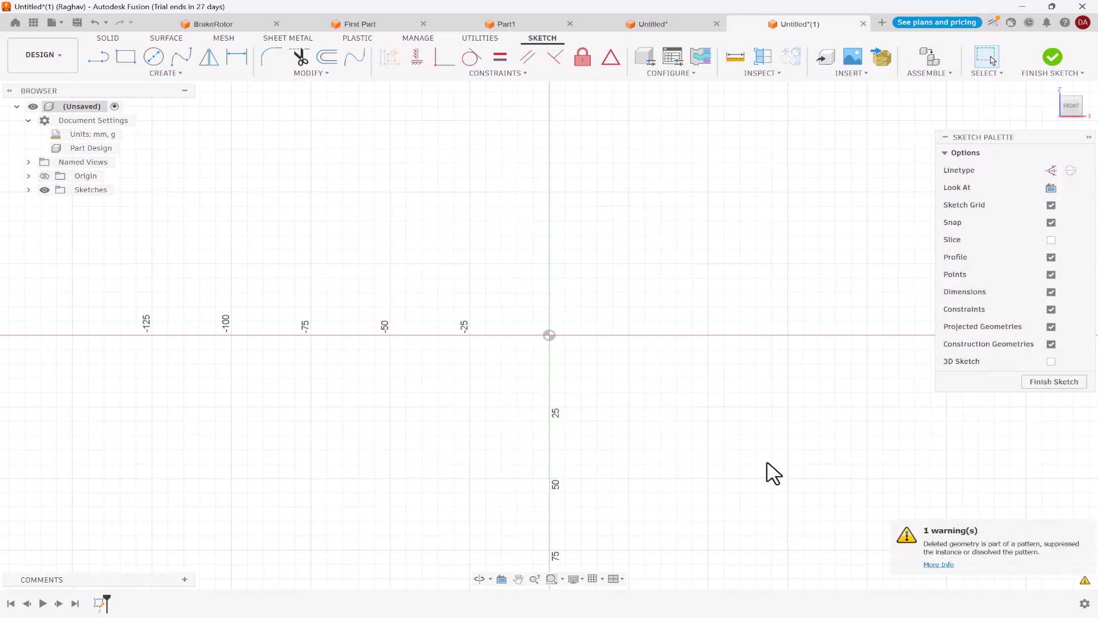
Draw a rectangle 100 mm wide and 60 mm high with its lower-left corner at the origin.
left_click(135, 65)
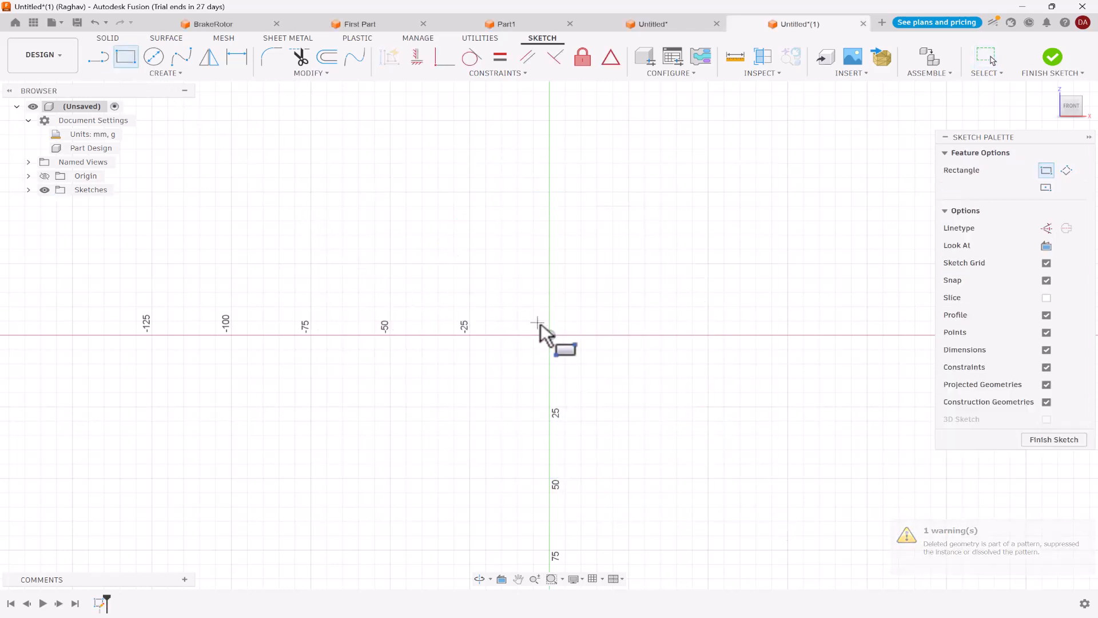
left_click(549, 335)
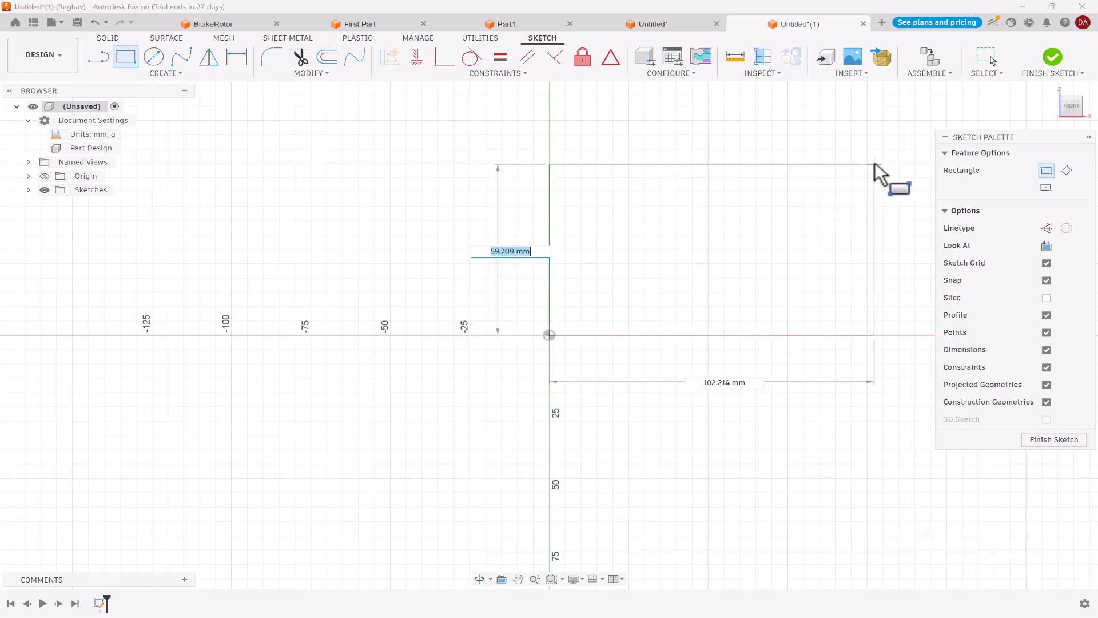
type("60")
key("Tab")
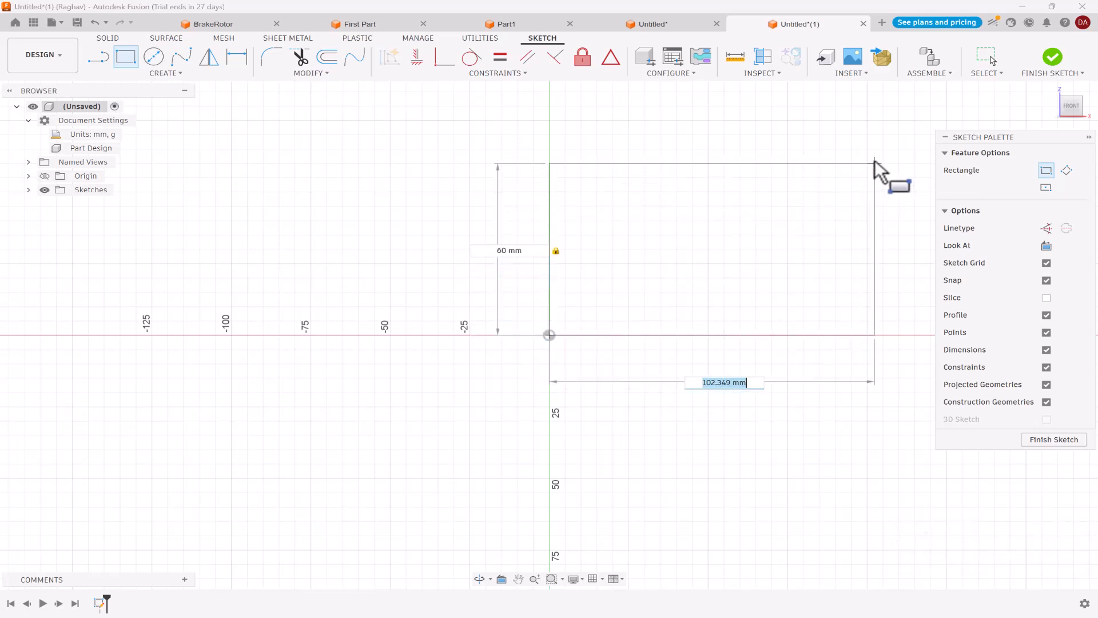
type("100")
key("Return")
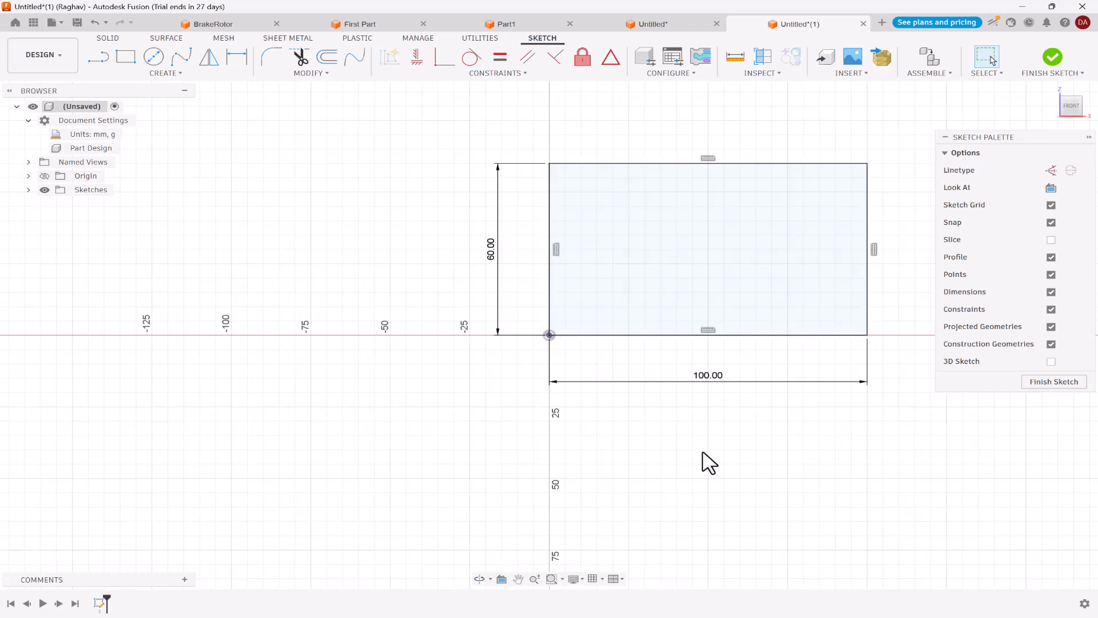
Sketch a small rectangle about 15 by 5 mm inside the large rectangle, near its lower-left corner.
left_click(126, 57)
scroll(569, 306, "up", 1)
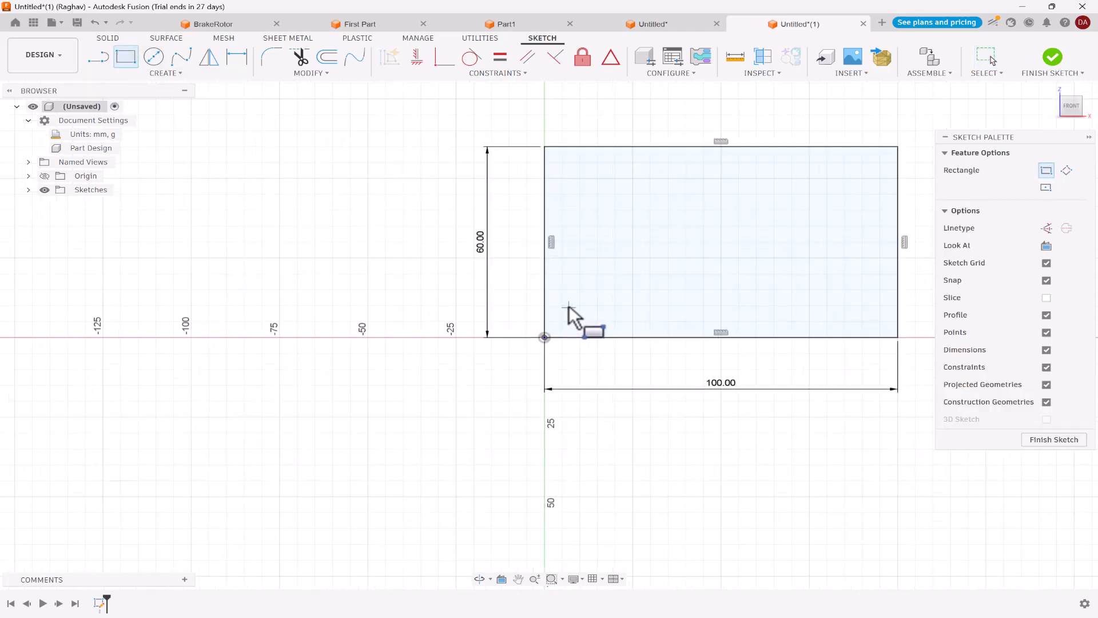
left_click(580, 302)
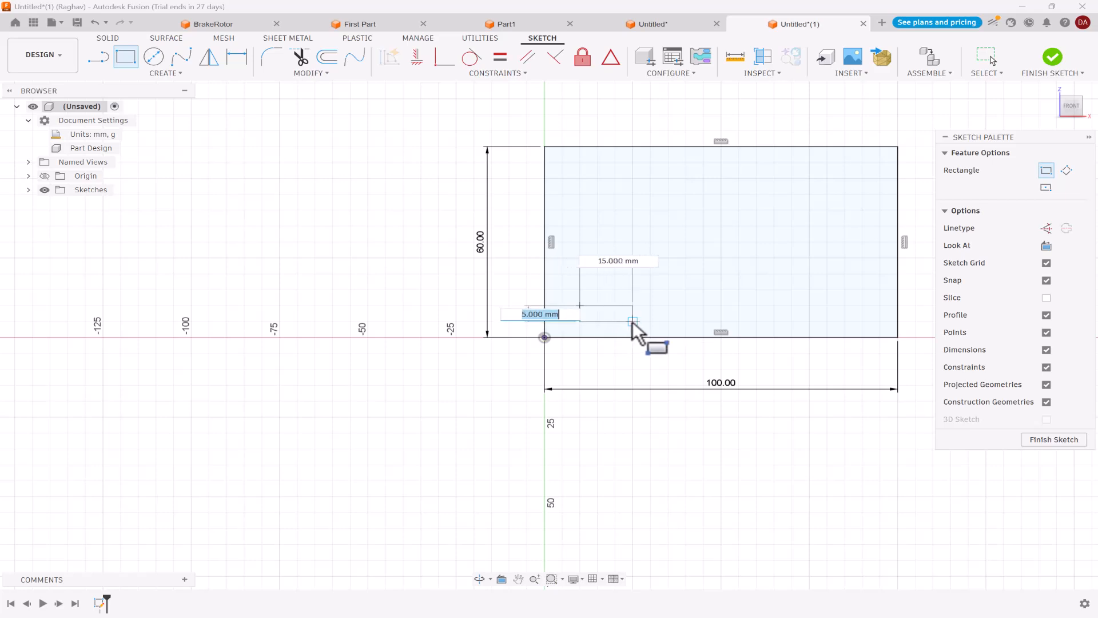
left_click(632, 321)
key("Escape")
Dimension the small rectangle's width as 12 mm and its height as 8 mm.
scroll(632, 333, "up", 1)
key("d")
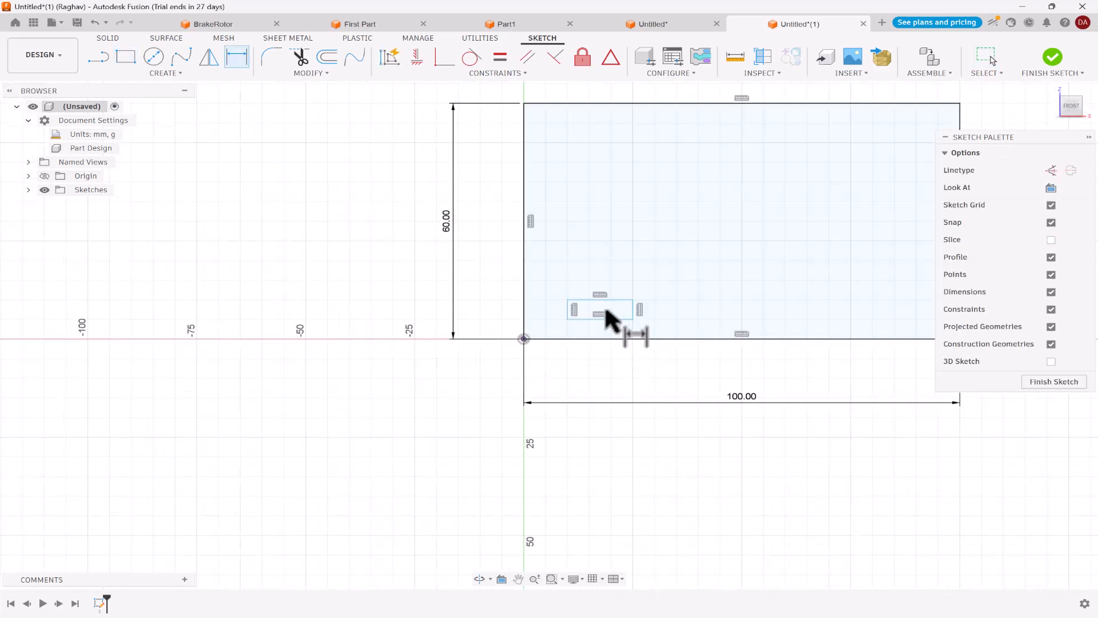
left_click(605, 306)
left_click(608, 286)
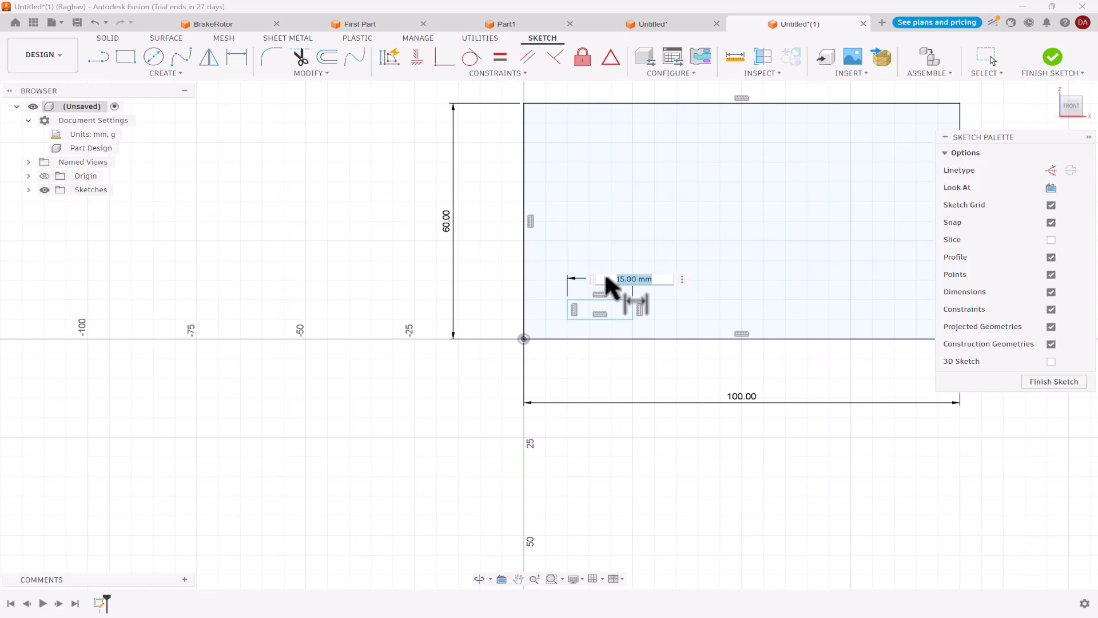
type("12")
key("Return")
scroll(608, 287, "up", 1)
left_click(569, 312)
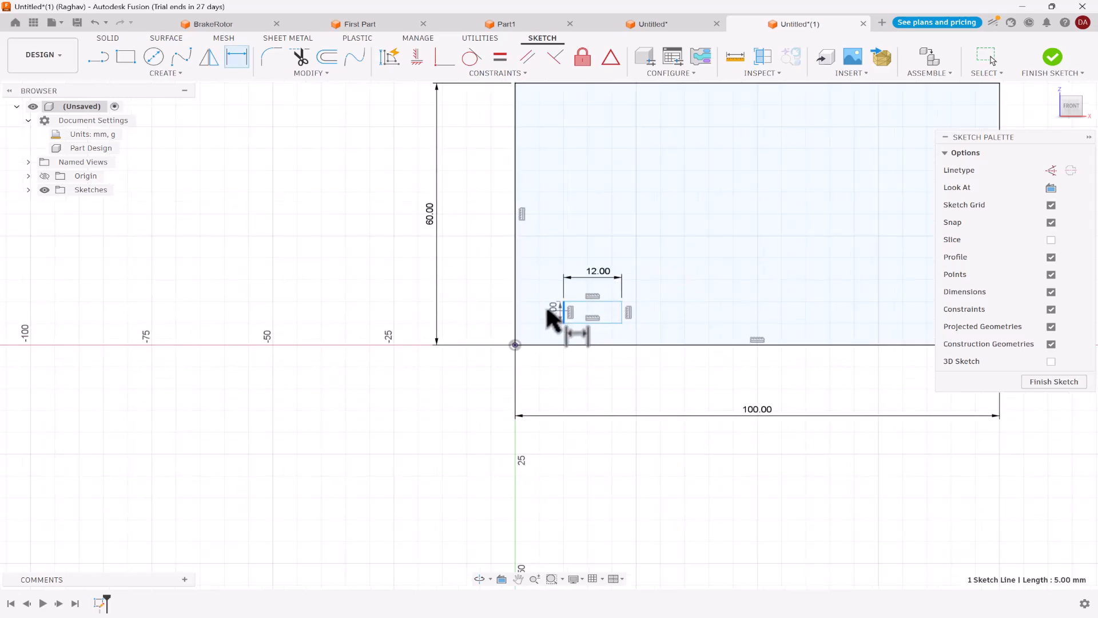
left_click(553, 315)
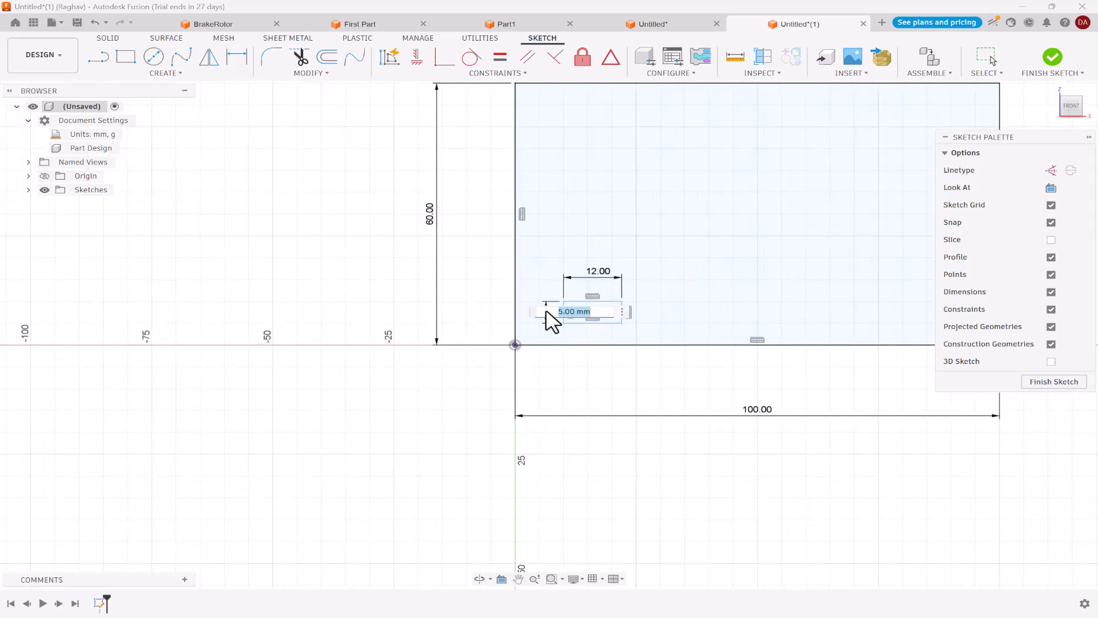
type("8")
key("Return")
Dimension the small rectangle's bottom edge 5 mm above the large rectangle's bottom edge.
scroll(581, 352, "up", 1)
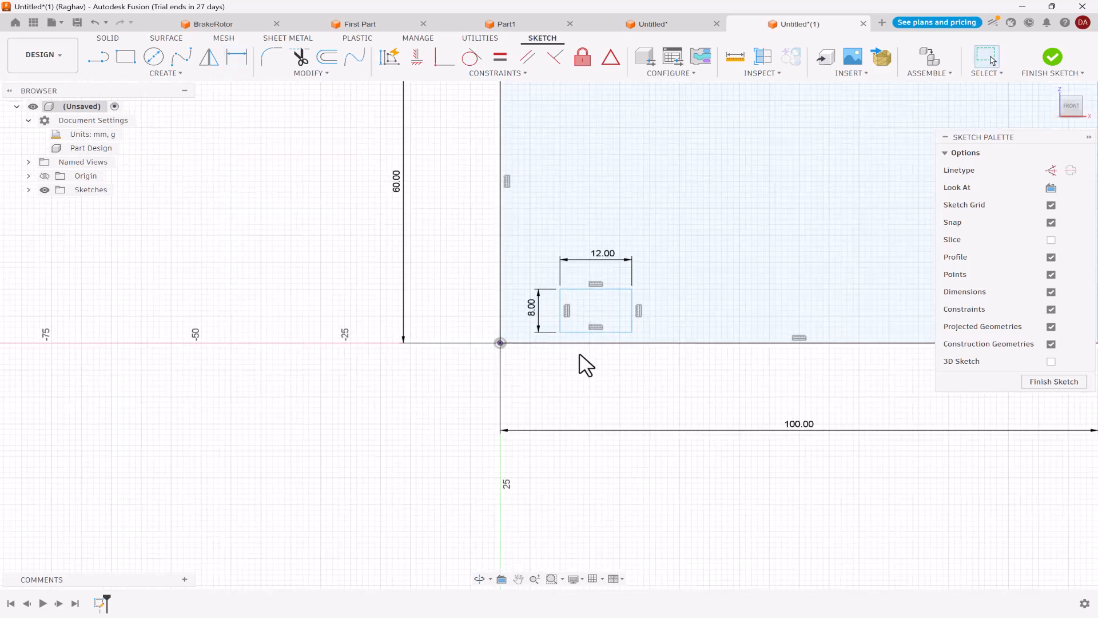
key("d")
left_click(585, 343)
left_click(582, 332)
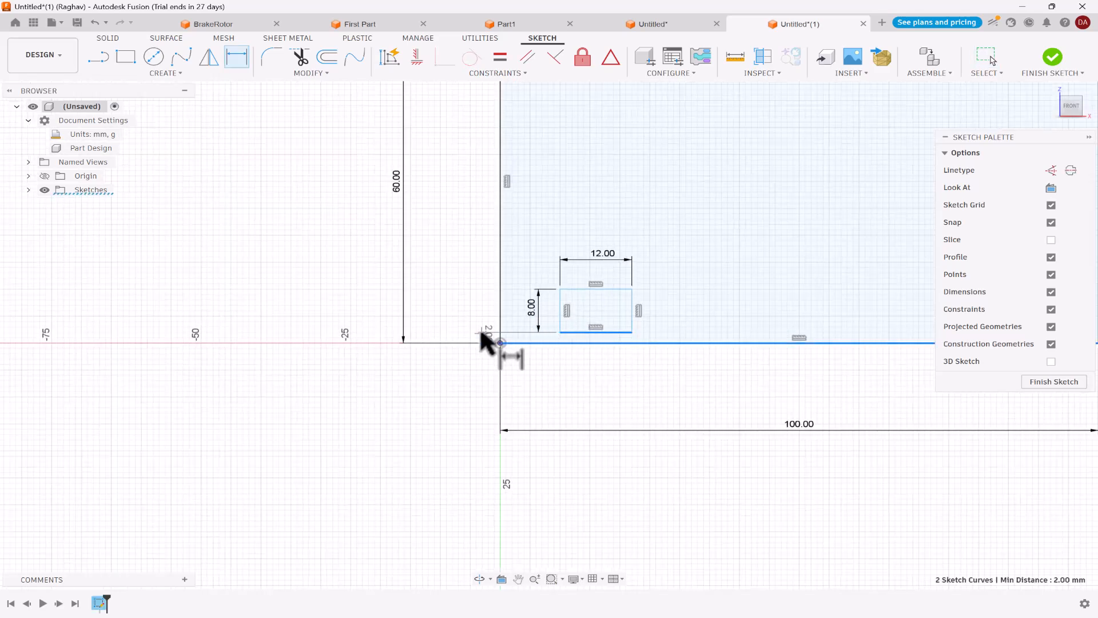
left_click(480, 331)
type("5")
key("Return")
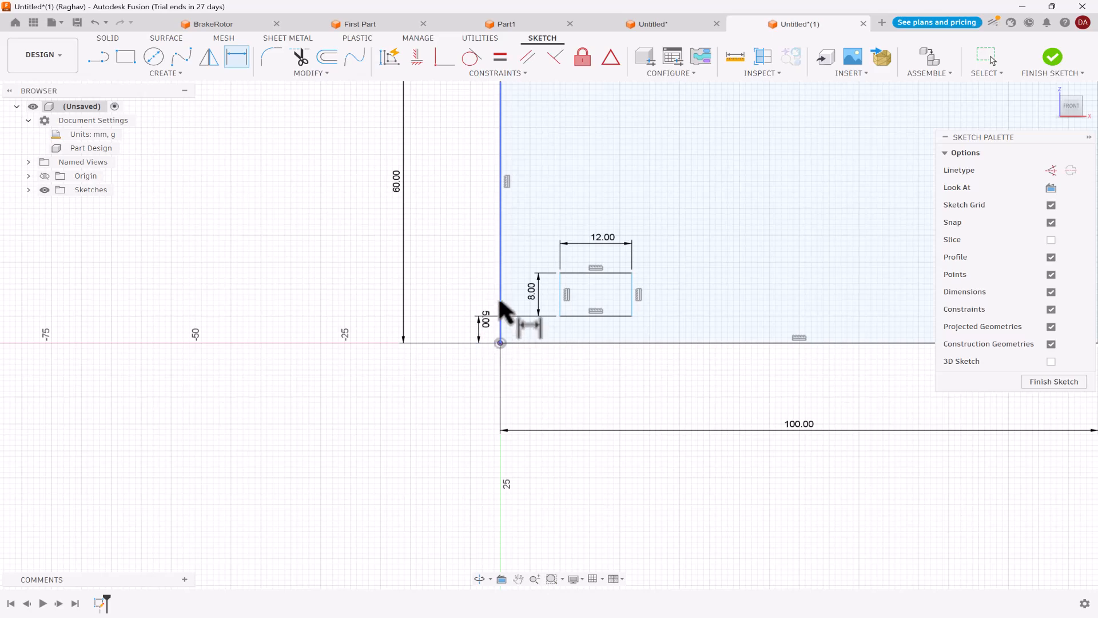
Dimension the small rectangle's left edge 5 mm from the large rectangle's left edge.
left_click(500, 302)
left_click(561, 298)
left_click(528, 297)
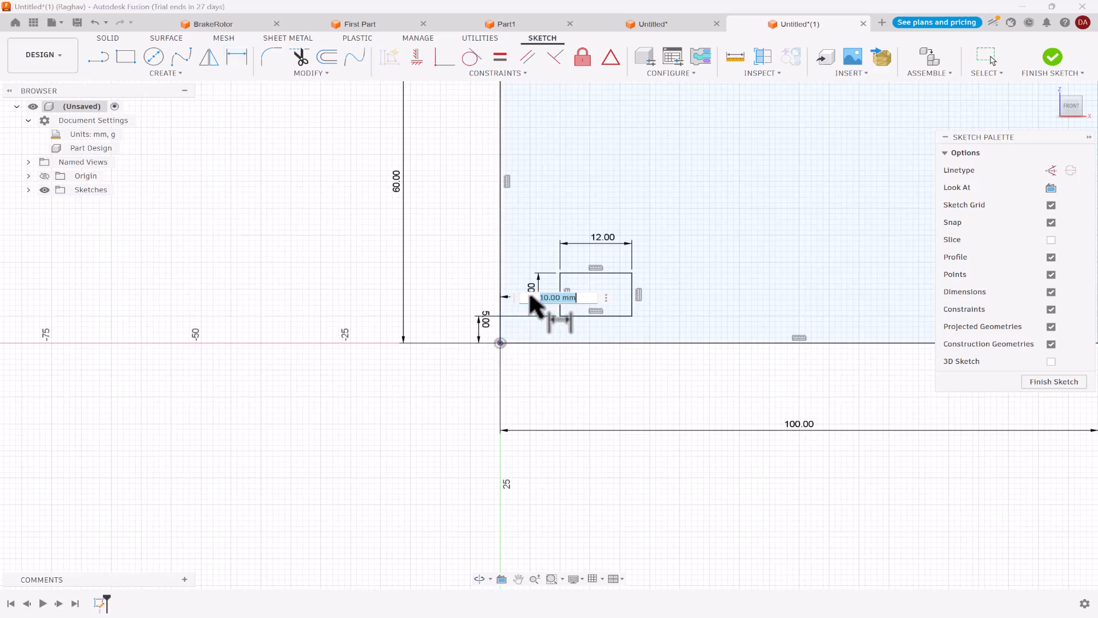
type("5")
key("Return")
scroll(423, 360, "down", 3)
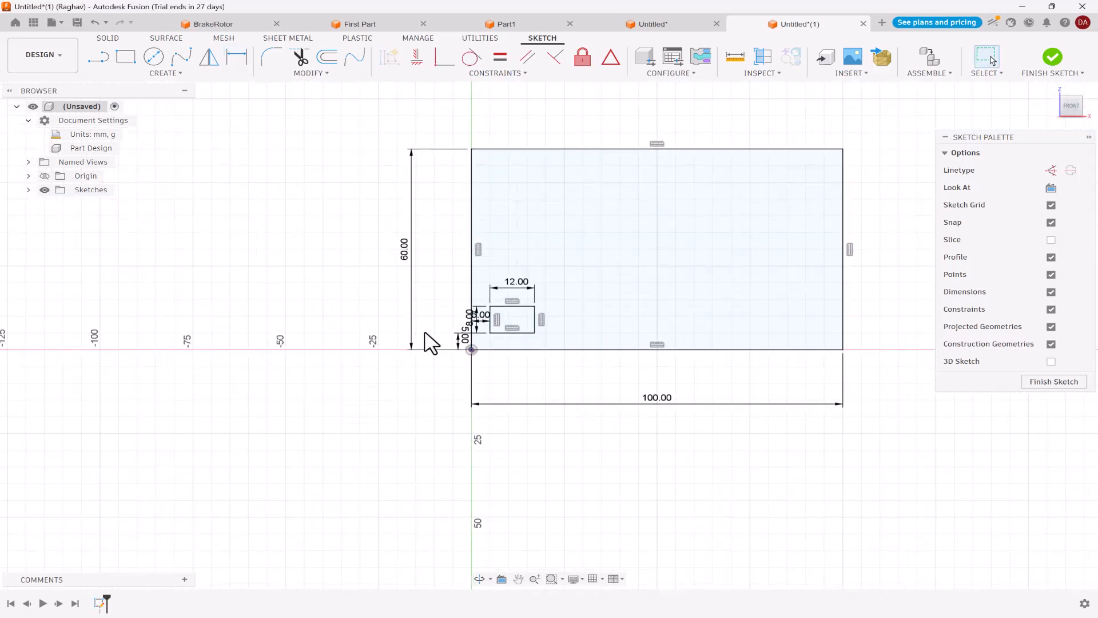
scroll(464, 303, "up", 2)
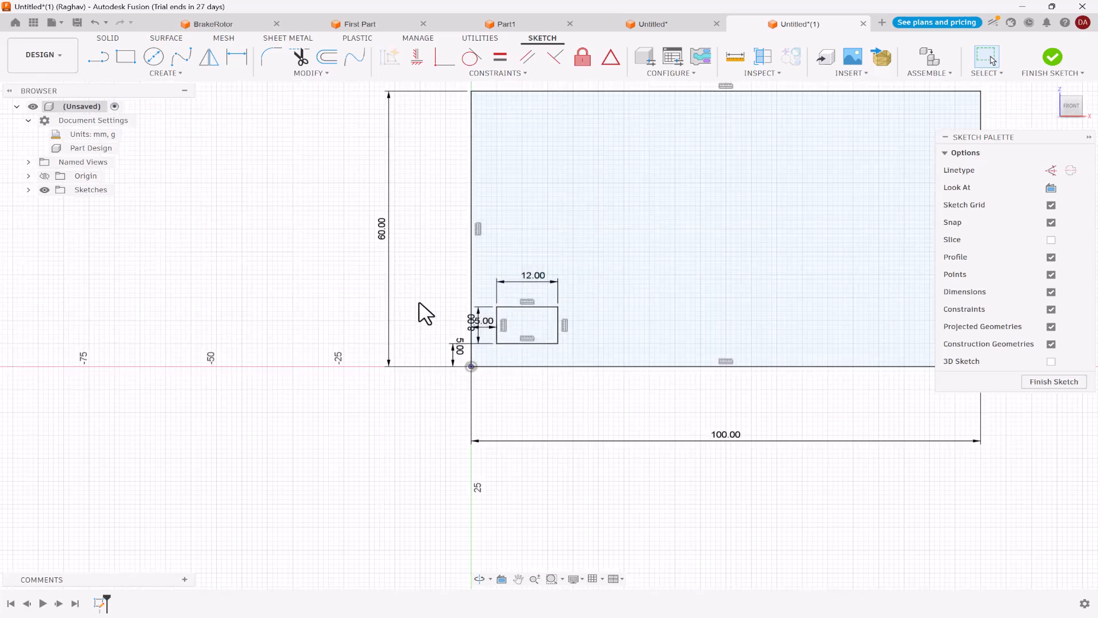
Start a rectangular pattern of the small rectangle, using the large rectangle's bottom edge as the first direction.
left_click_drag(438, 290, 601, 373)
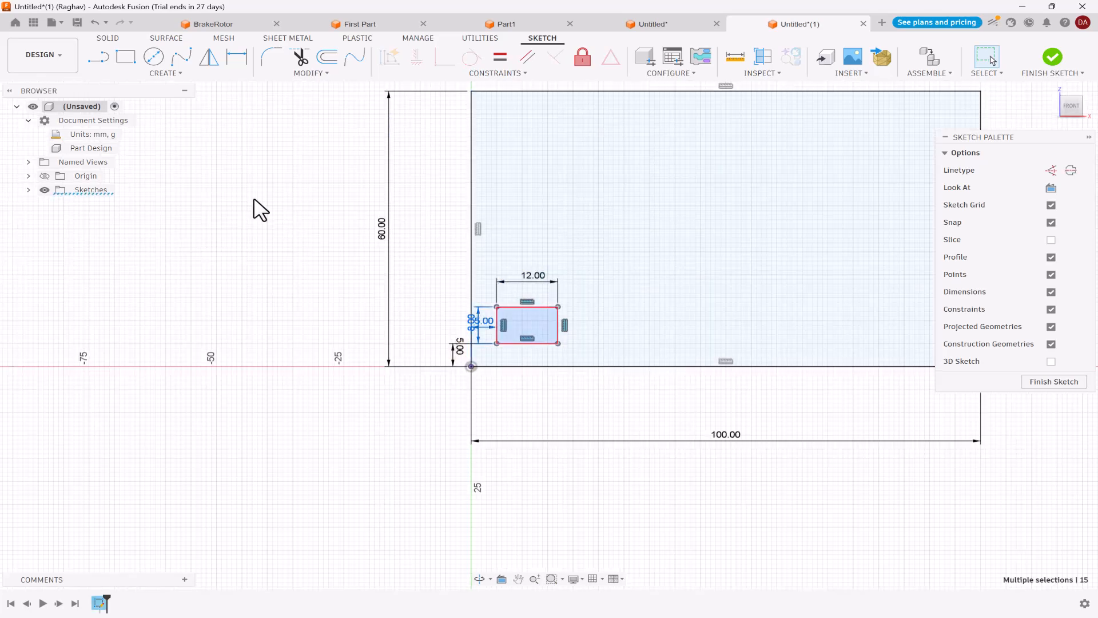
left_click(165, 73)
left_click(150, 243)
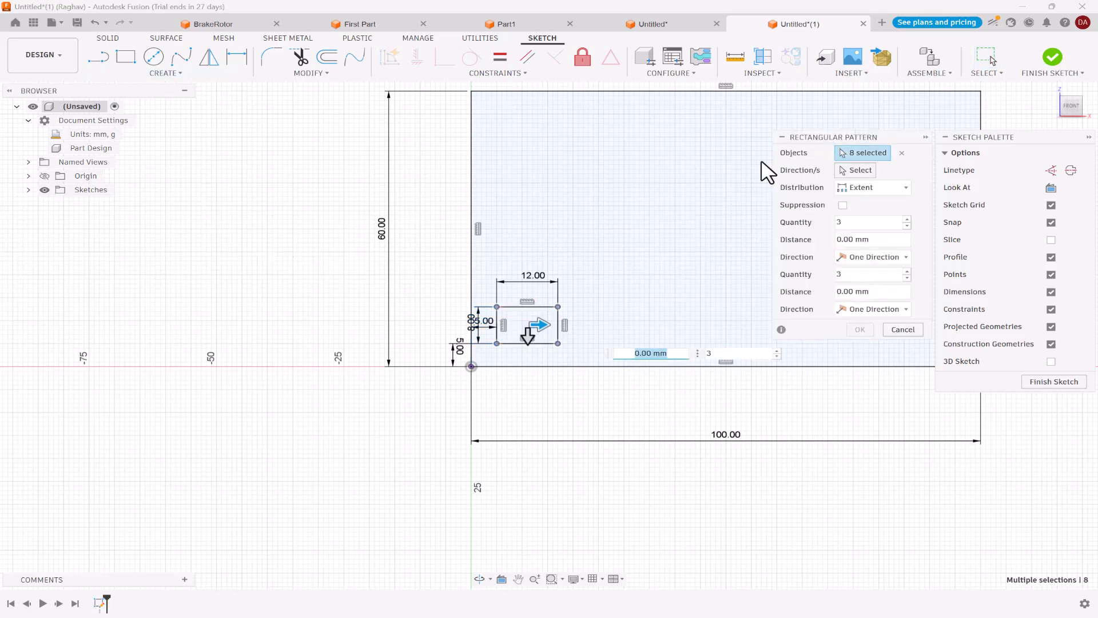
left_click(848, 170)
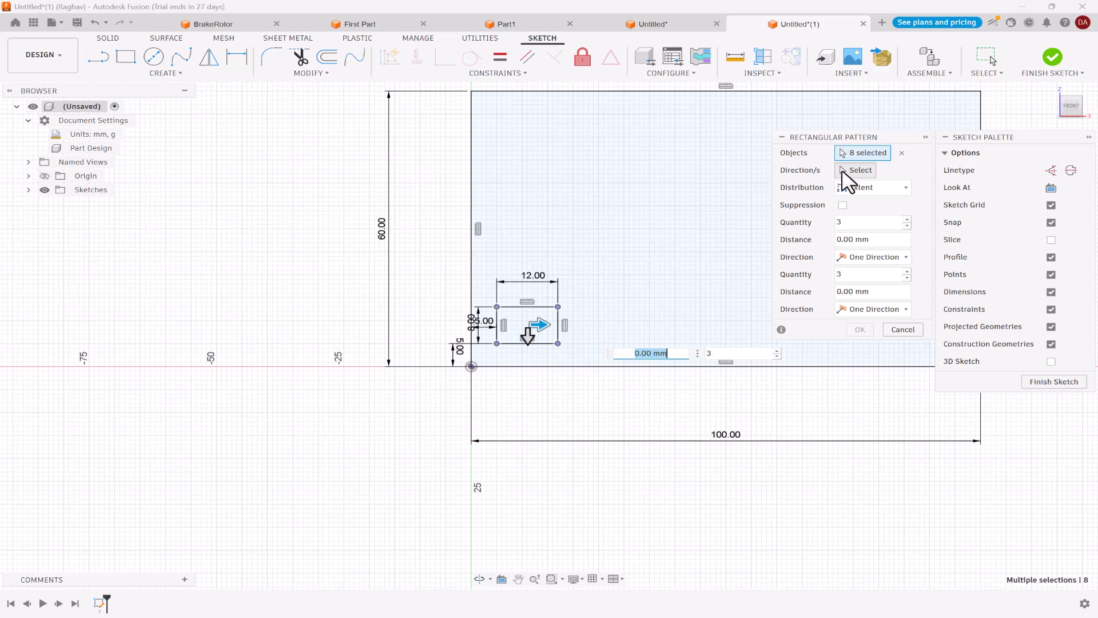
left_click(573, 368)
scroll(744, 395, "down", 2)
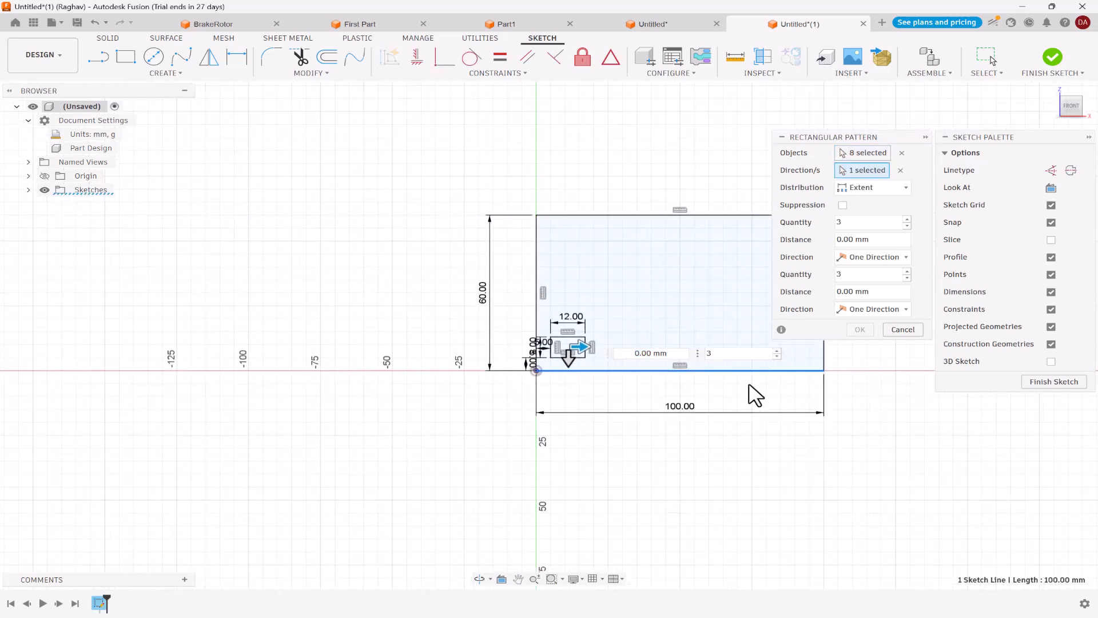
Switch the pattern's distribution to Spacing and set the first direction to 5 copies spaced 20 mm apart.
left_click(893, 200)
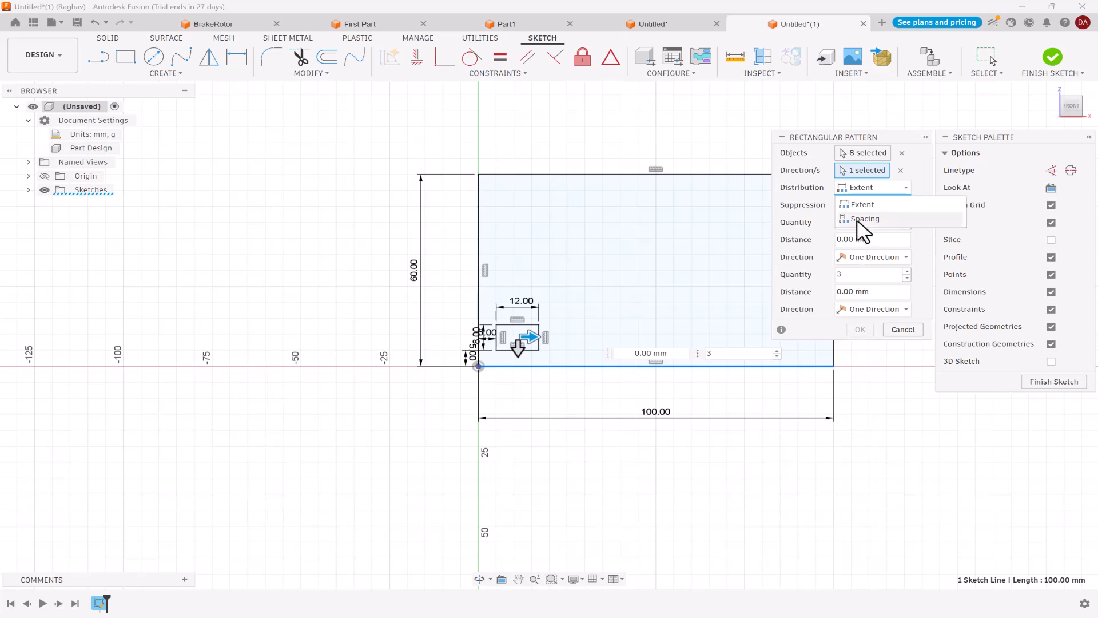
left_click(864, 220)
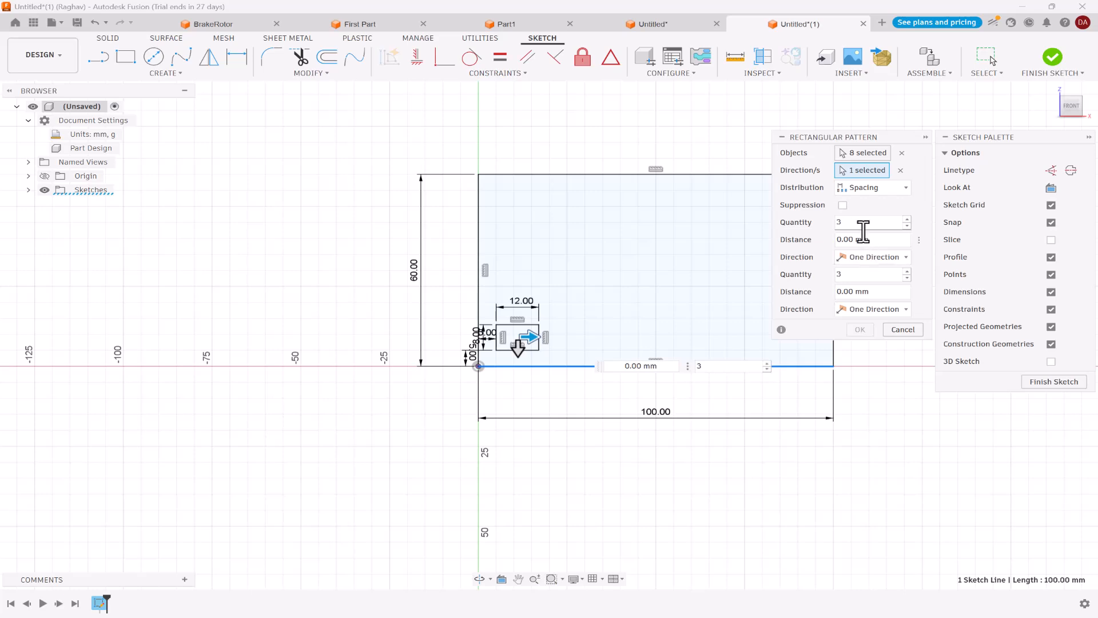
left_click_drag(855, 222, 825, 228)
left_click(875, 194)
left_click(779, 224)
left_click_drag(877, 240, 810, 243)
type("10")
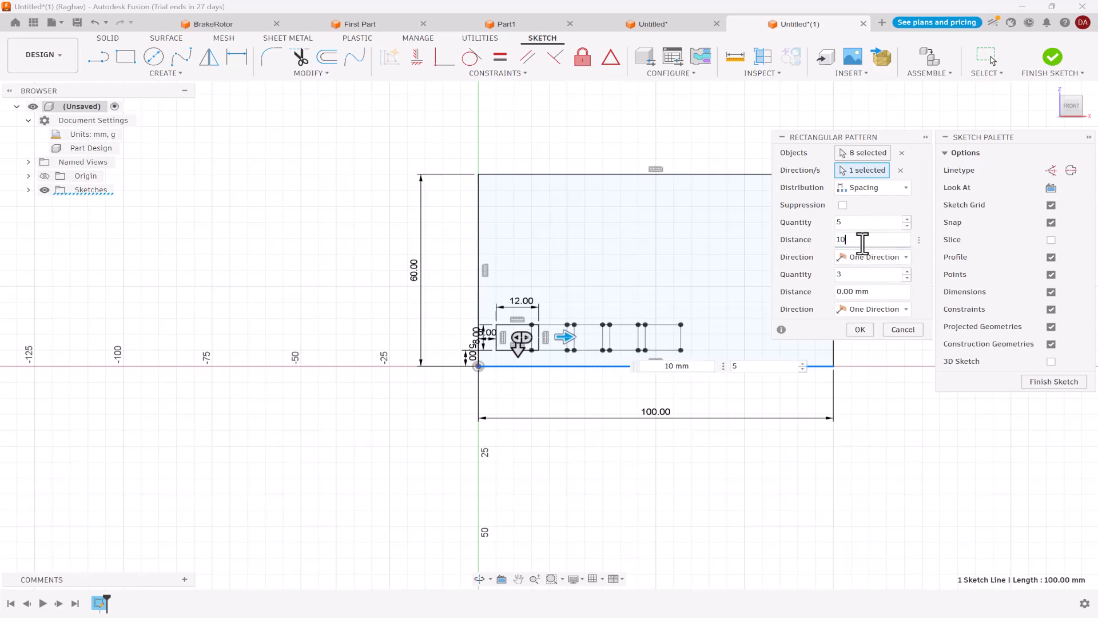
left_click_drag(884, 240, 822, 241)
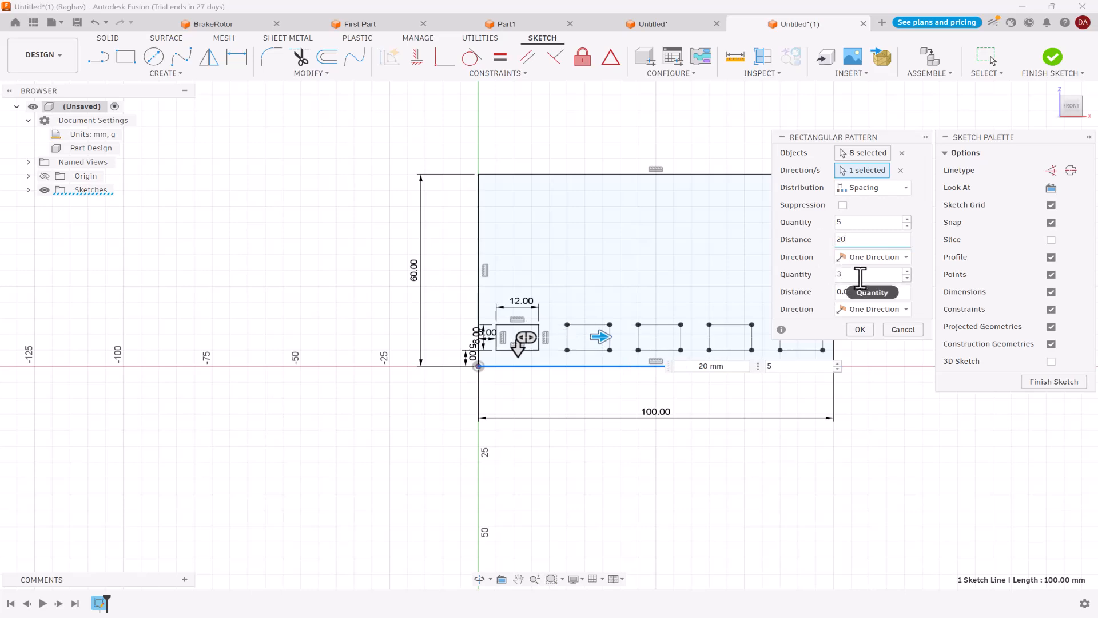
Set the pattern's second direction to a quantity of 5 with a distance of 10 mm.
left_click_drag(863, 280, 838, 280)
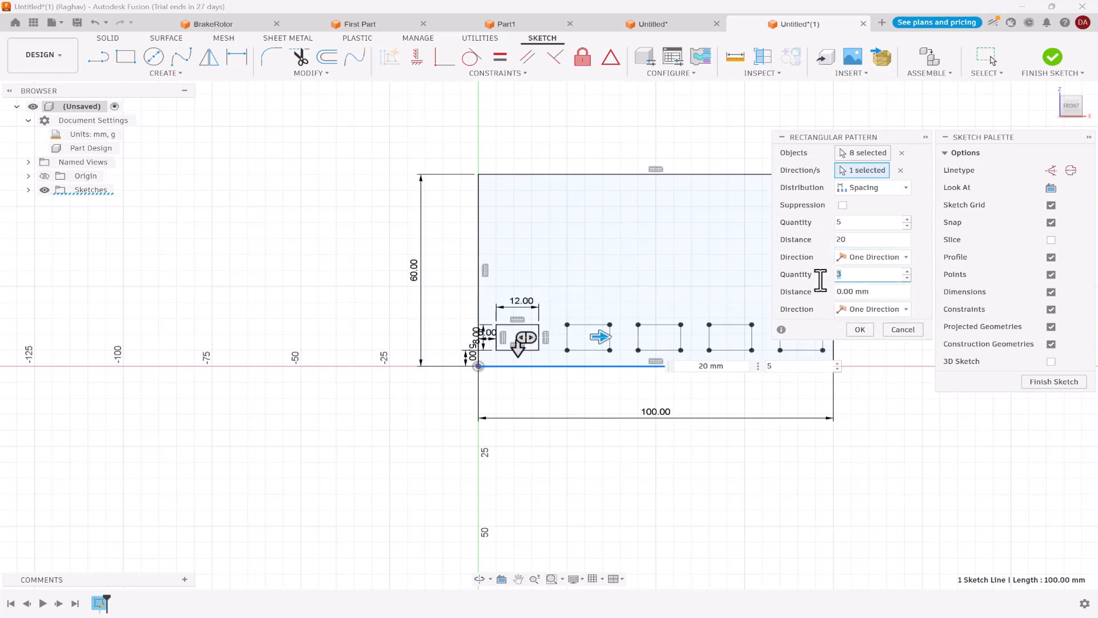
type("5")
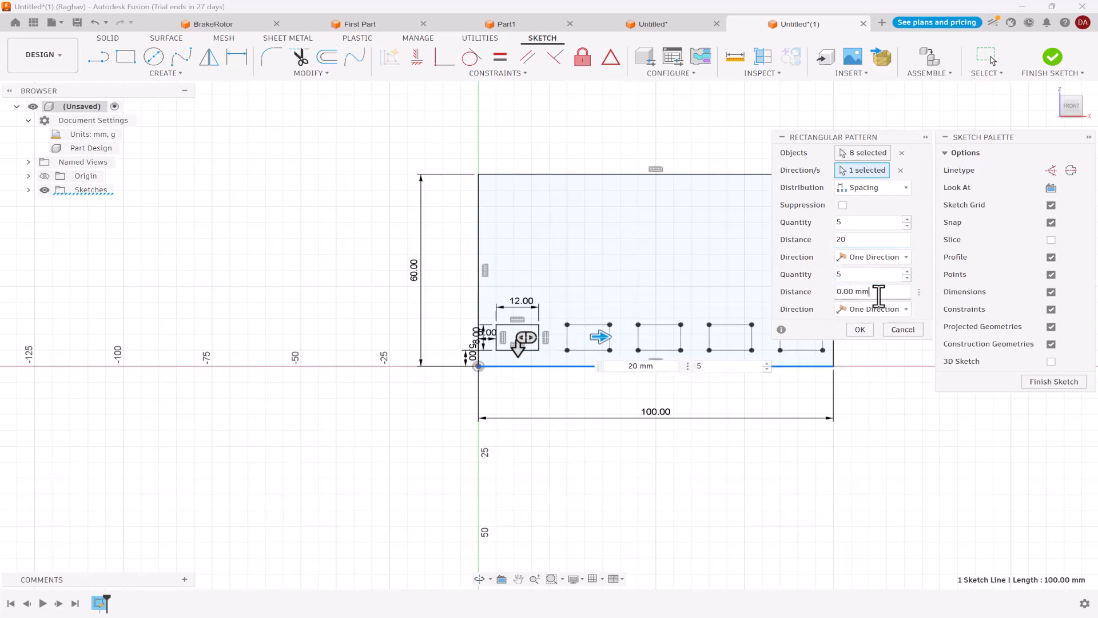
left_click_drag(875, 291, 791, 303)
type("10")
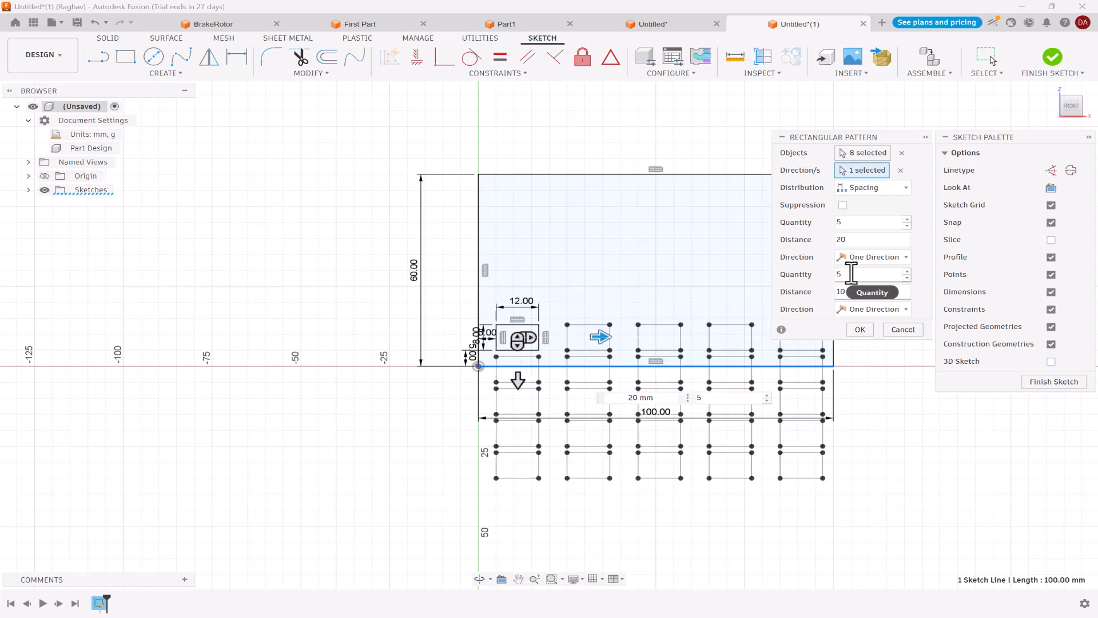
left_click(847, 312)
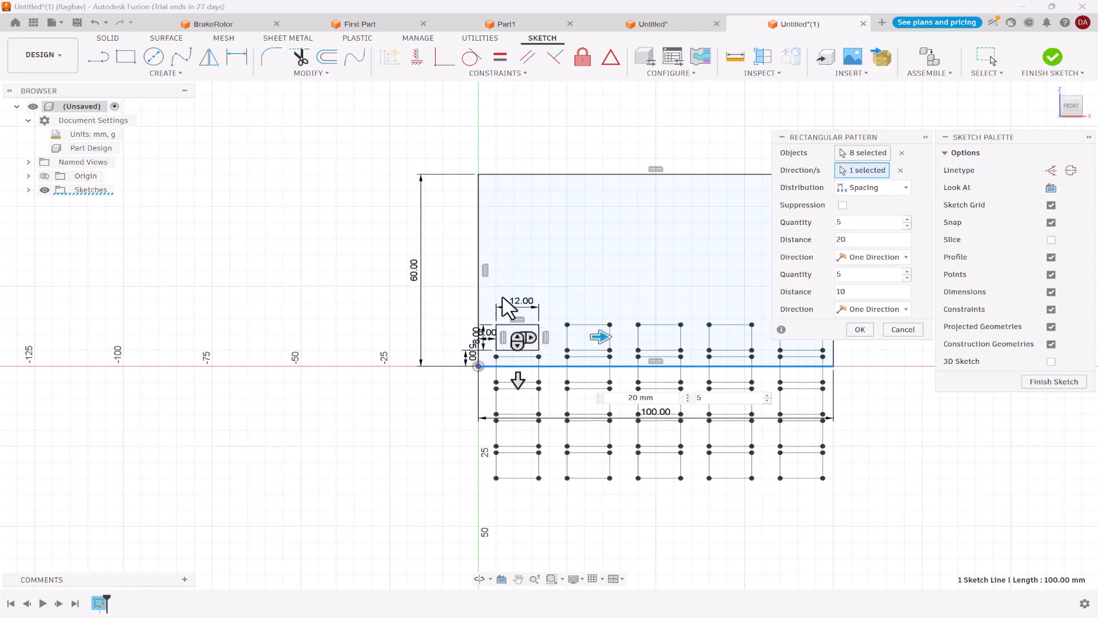
Add the large rectangle's left edge as the second direction, set that direction's spacing to 12 mm, and create the pattern.
left_click(862, 257)
left_click(853, 252)
left_click(478, 246)
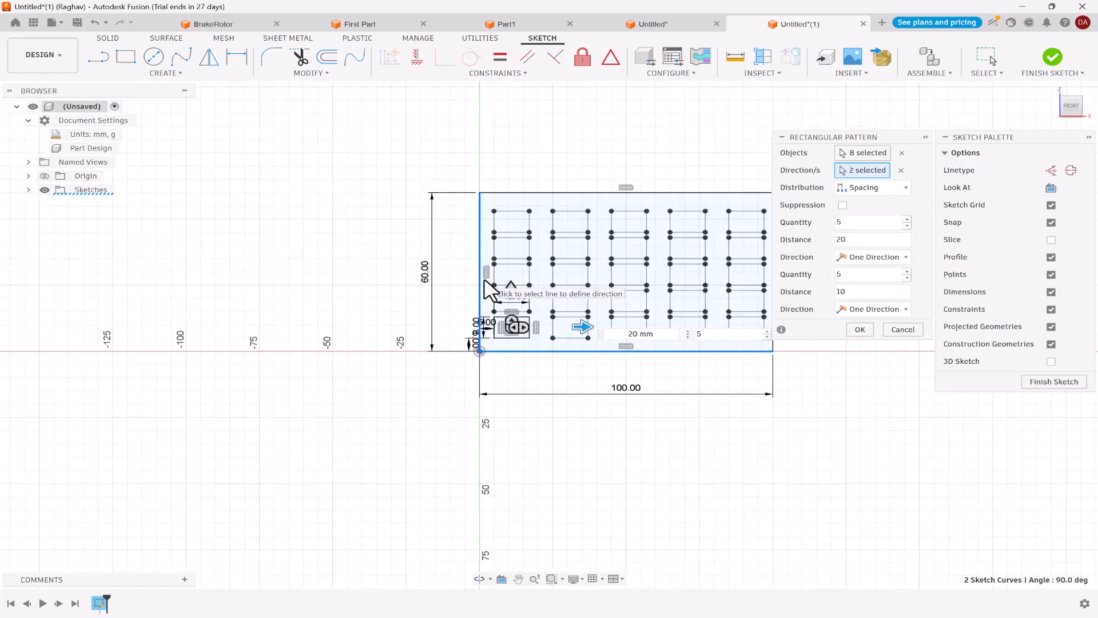
scroll(491, 289, "down", 3)
scroll(738, 252, "up", 3)
left_click(836, 292)
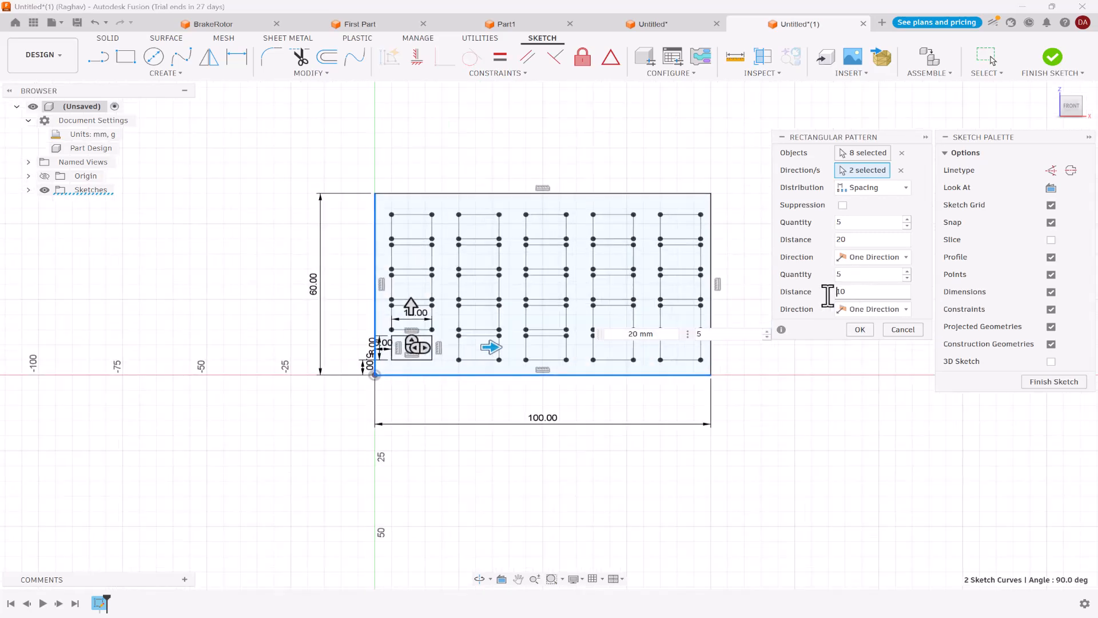
left_click_drag(855, 293, 812, 292)
type("12")
key("Return")
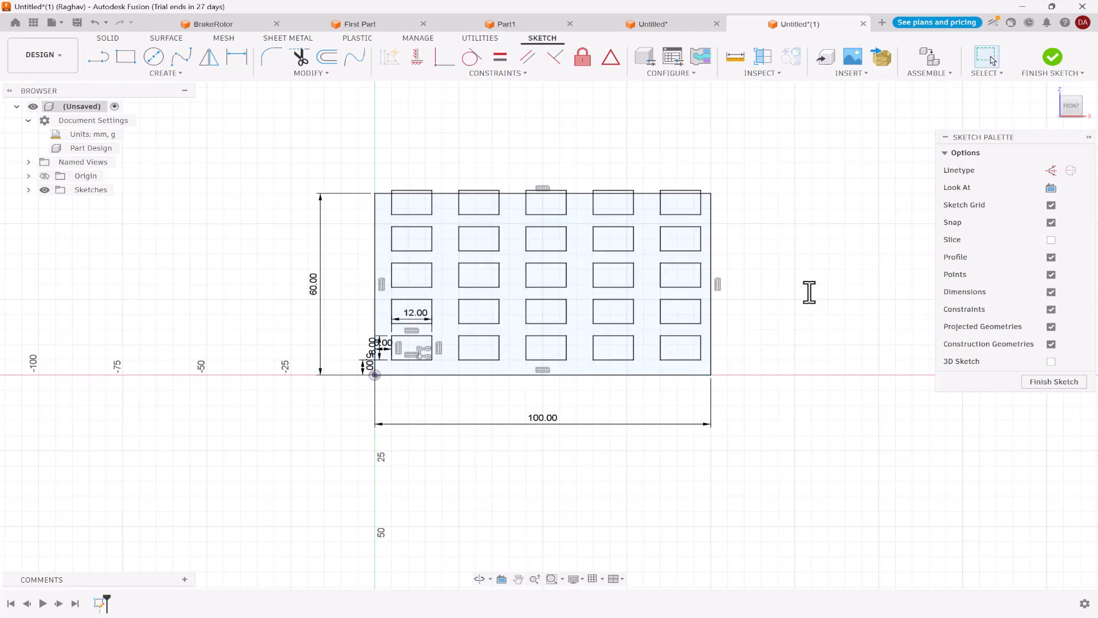
Edit the rectangular pattern so its vertical direction has 4 copies spaced 10 mm apart.
left_click(670, 214)
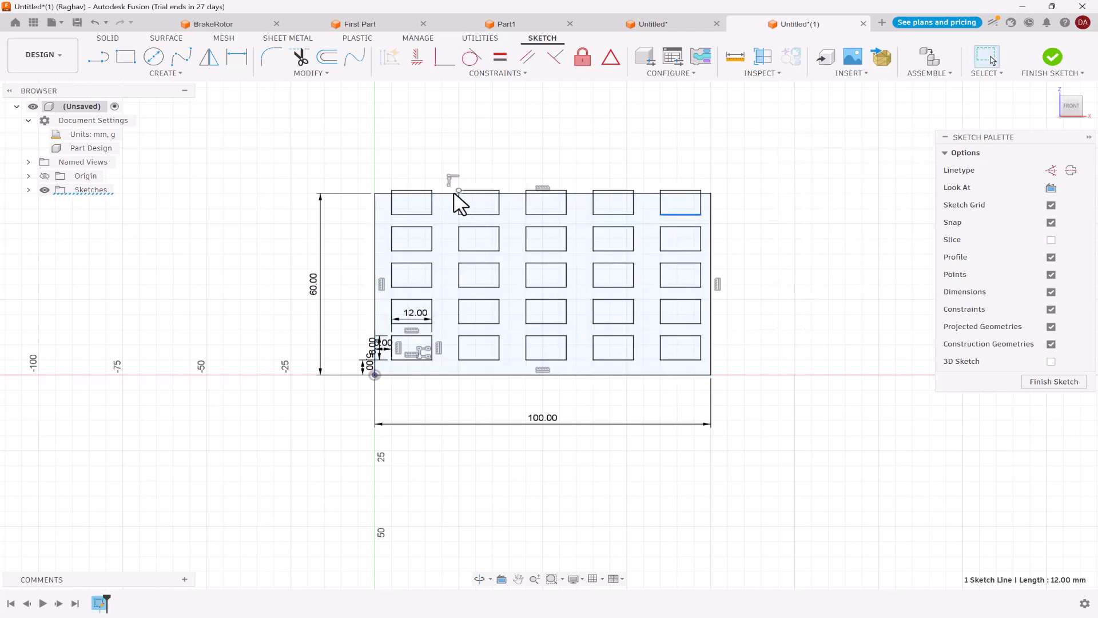
left_click(365, 238)
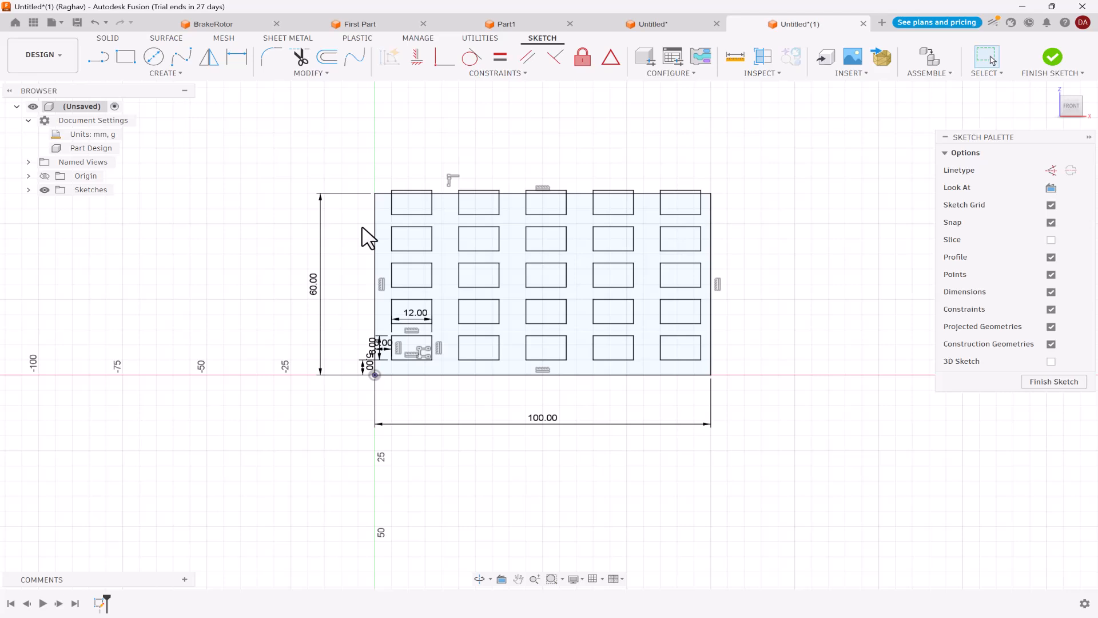
left_click(423, 354)
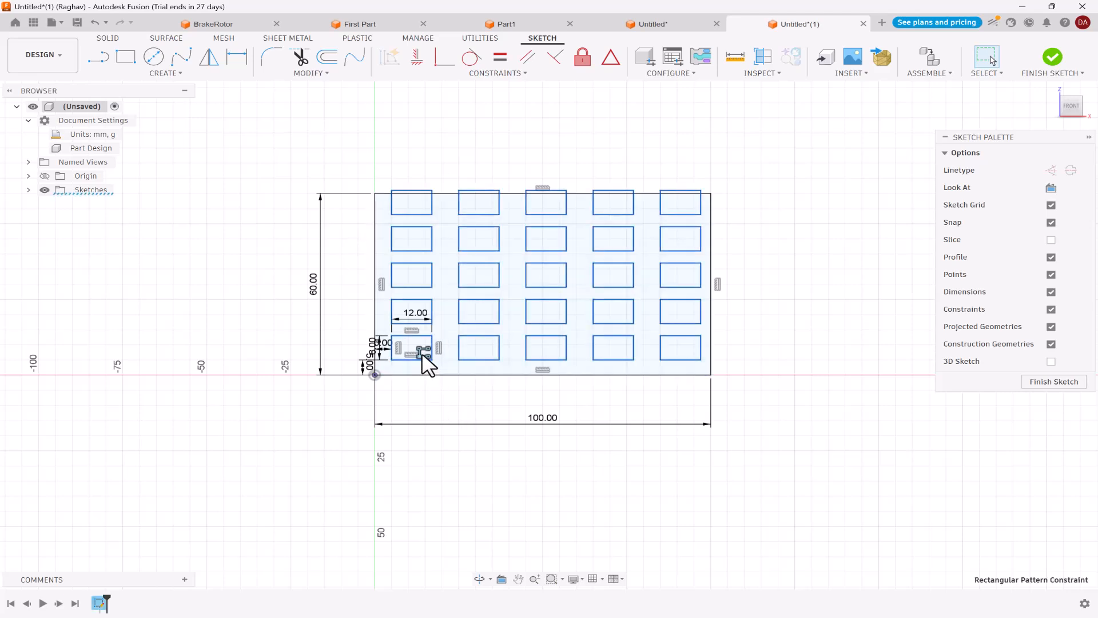
right_click(426, 365)
left_click(417, 447)
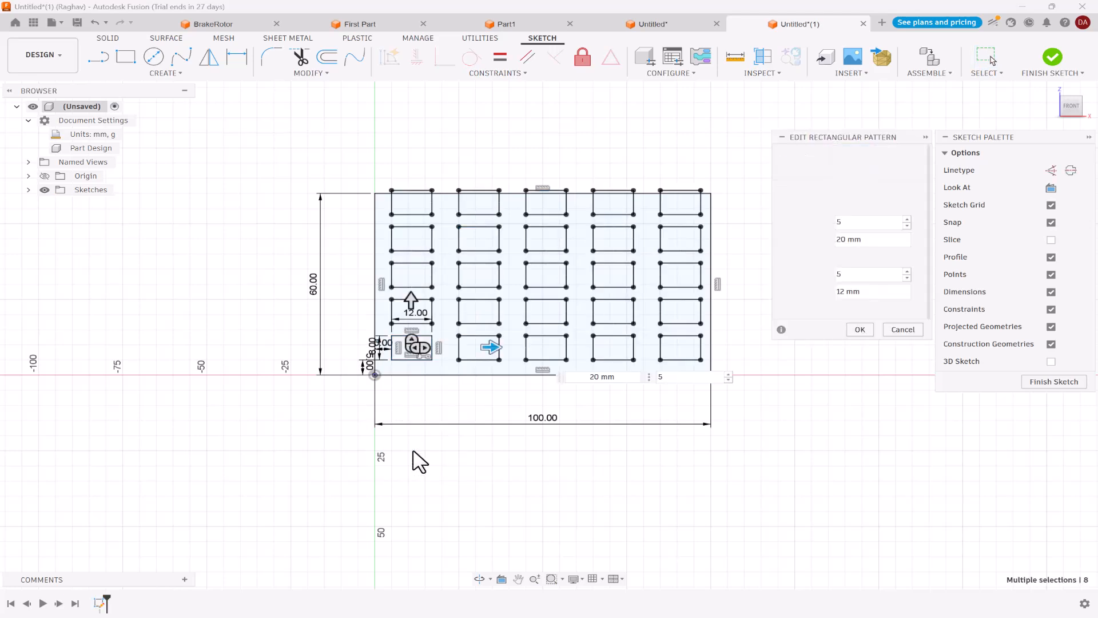
left_click_drag(874, 301, 833, 296)
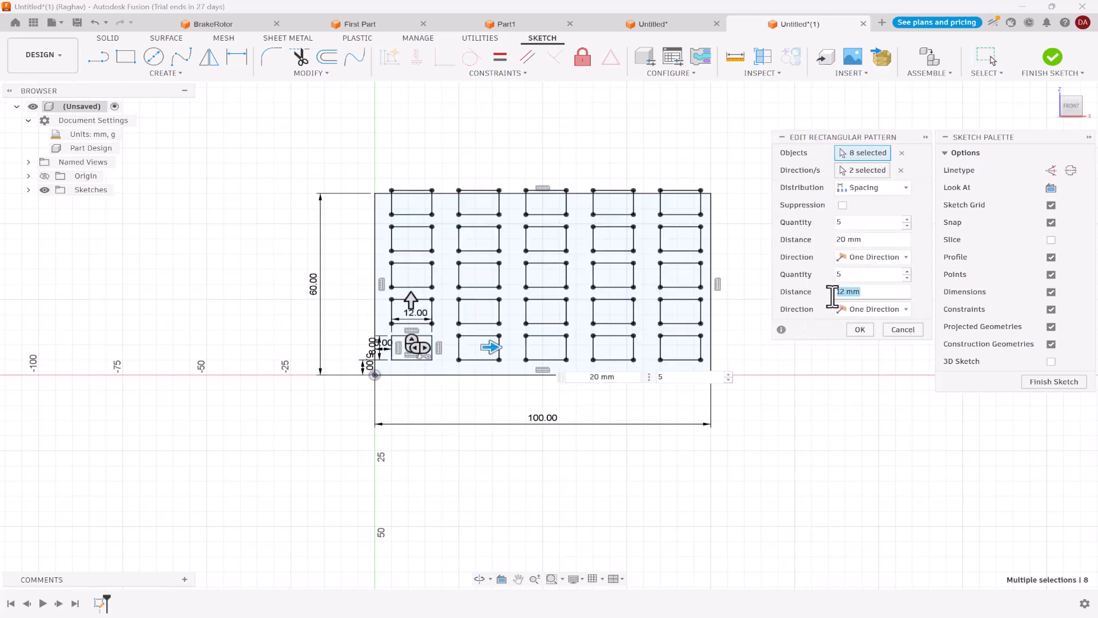
type("10")
left_click(859, 275)
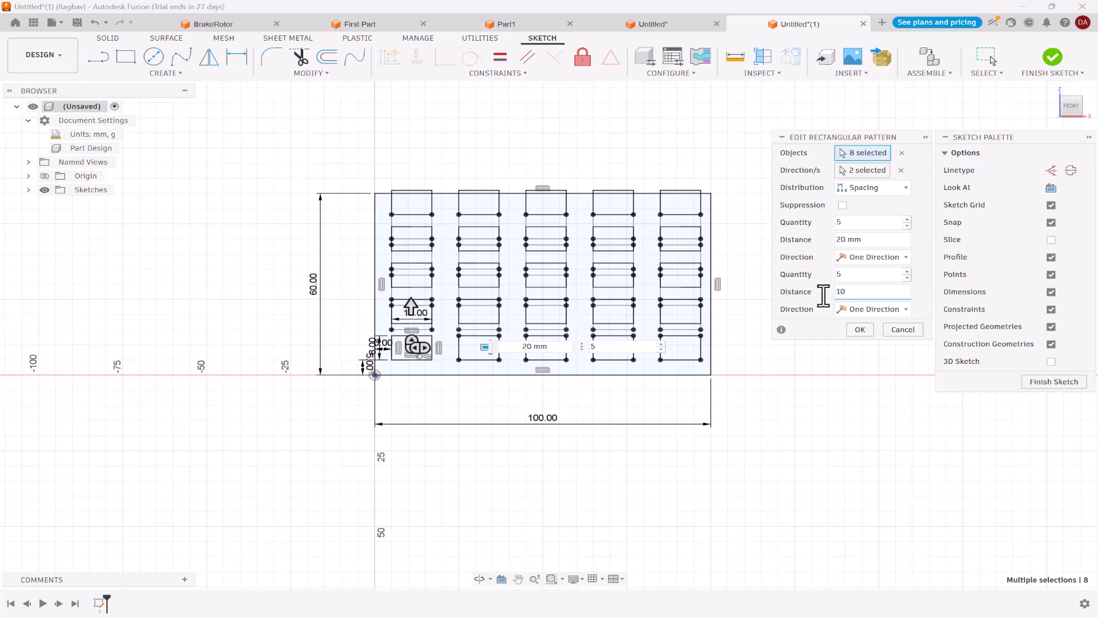
left_click_drag(862, 279, 822, 289)
type("4")
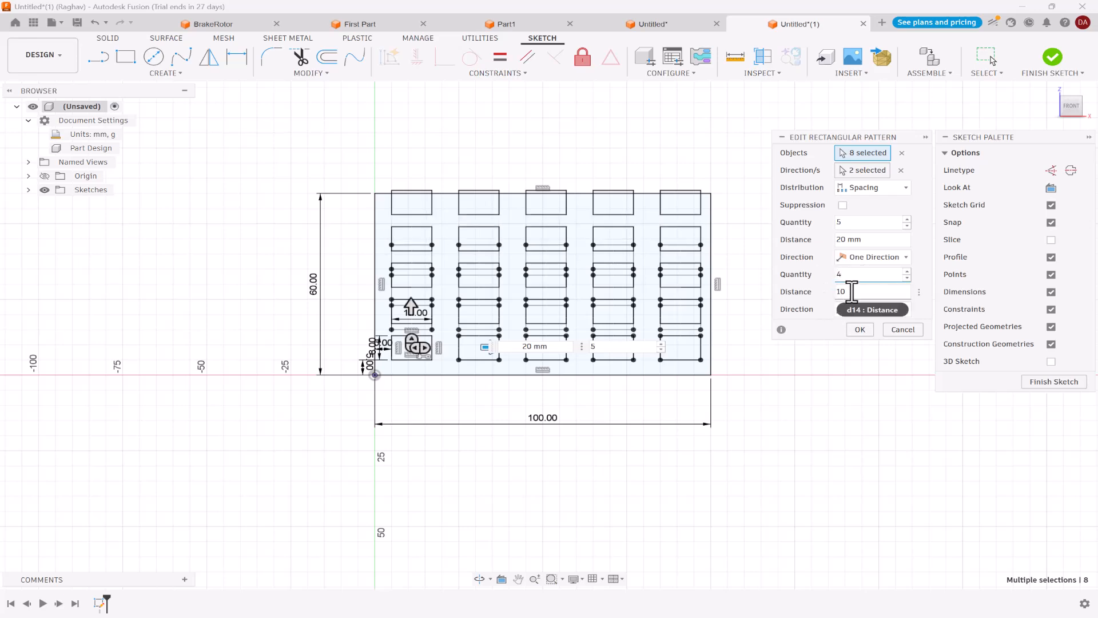
left_click(854, 292)
left_click(860, 330)
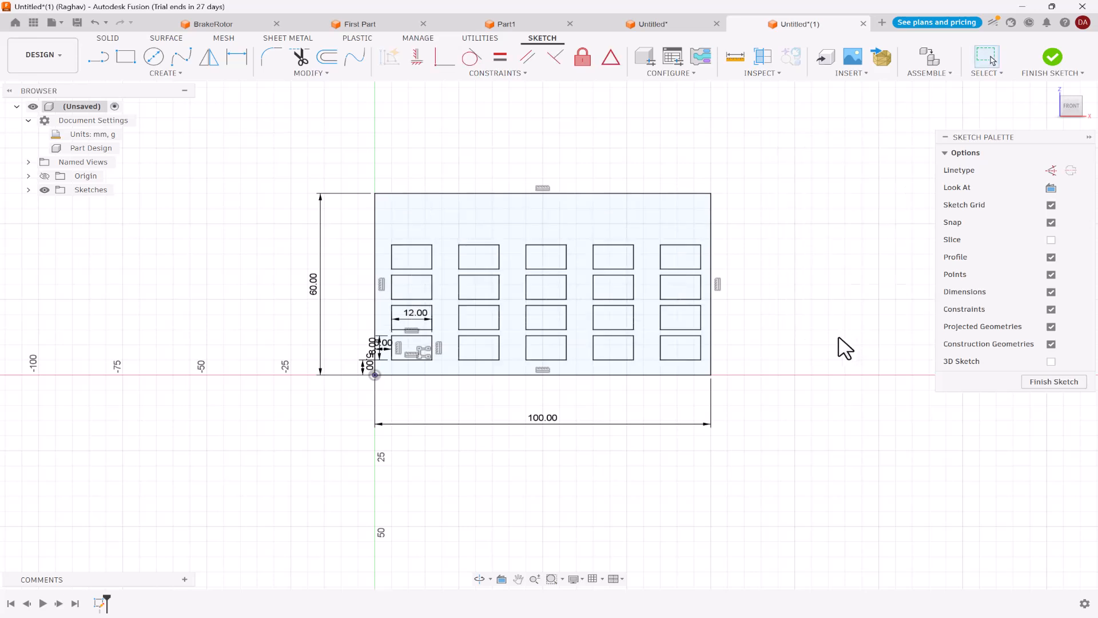
scroll(809, 346, "up", 1)
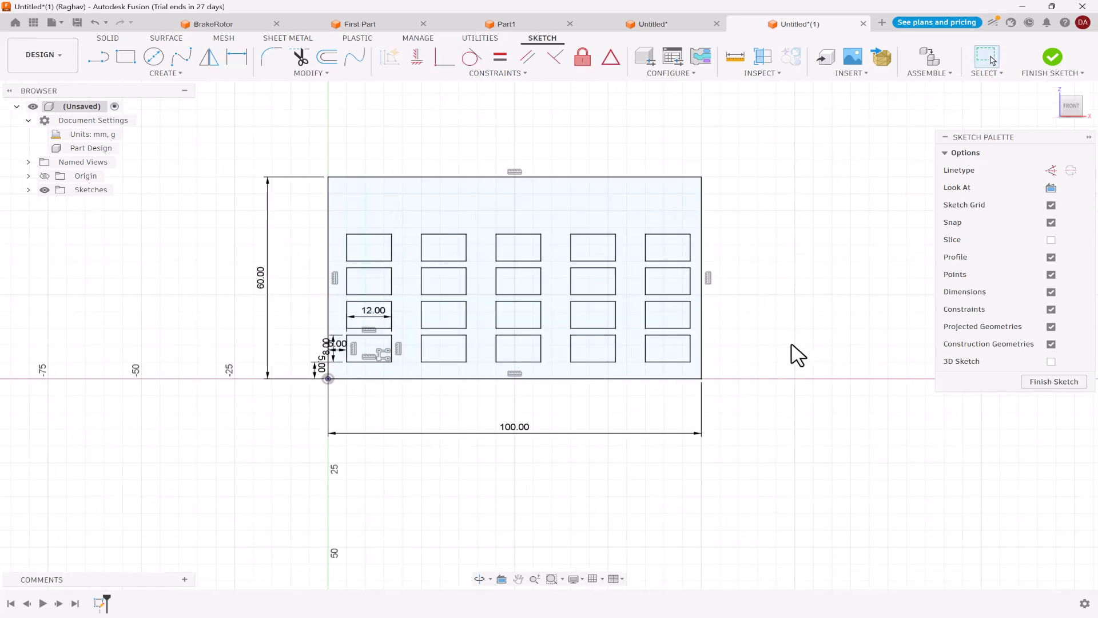
left_click(166, 73)
mouse_move(166, 261)
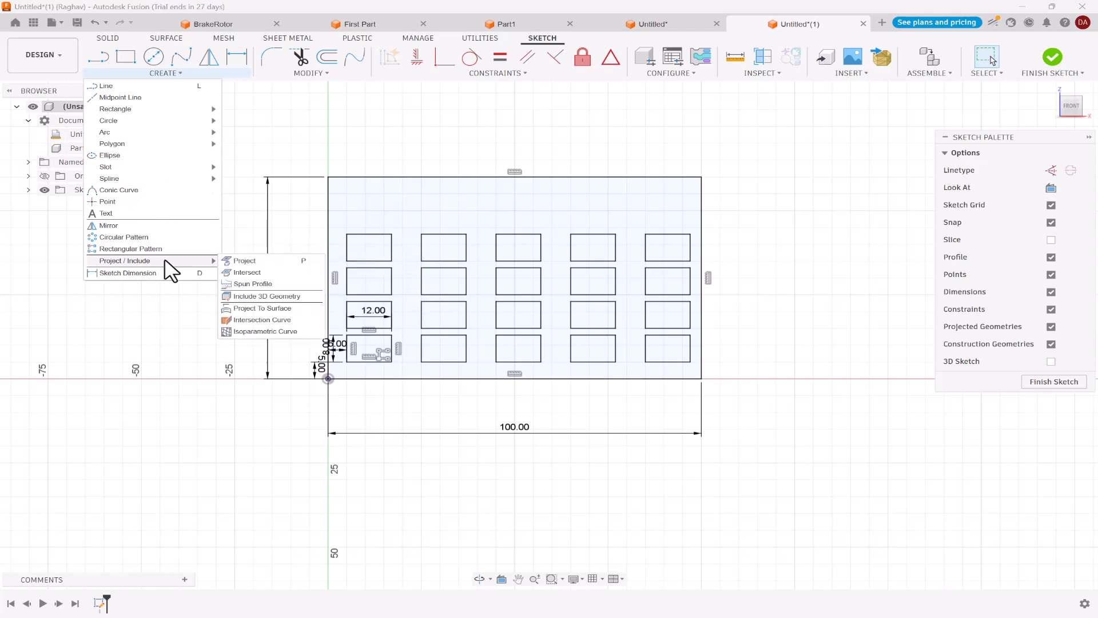
scroll(205, 200, "down", 1)
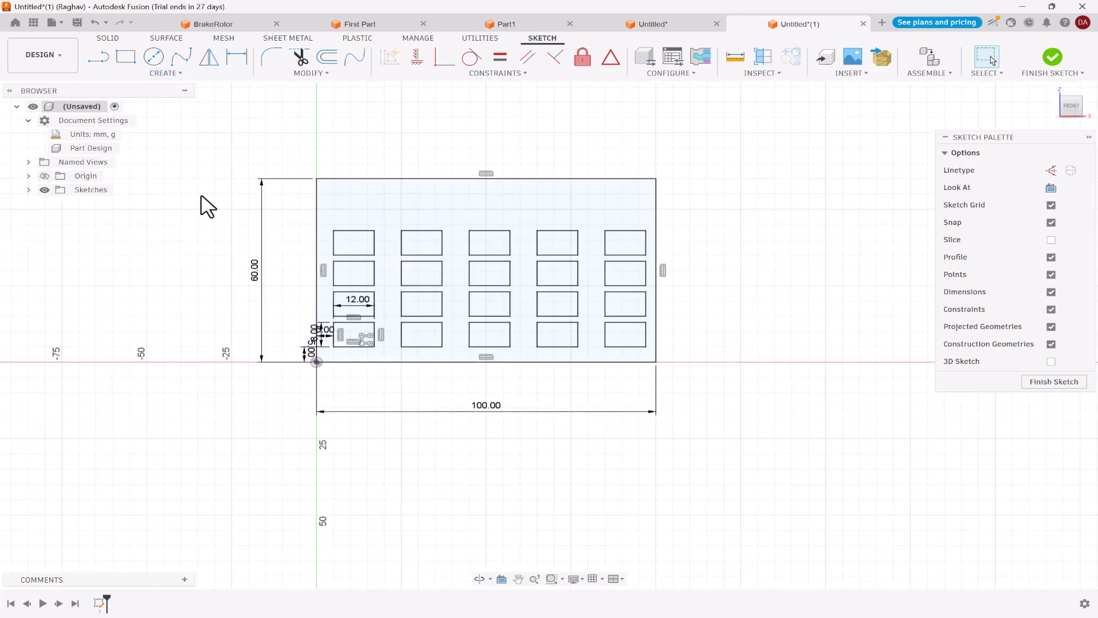